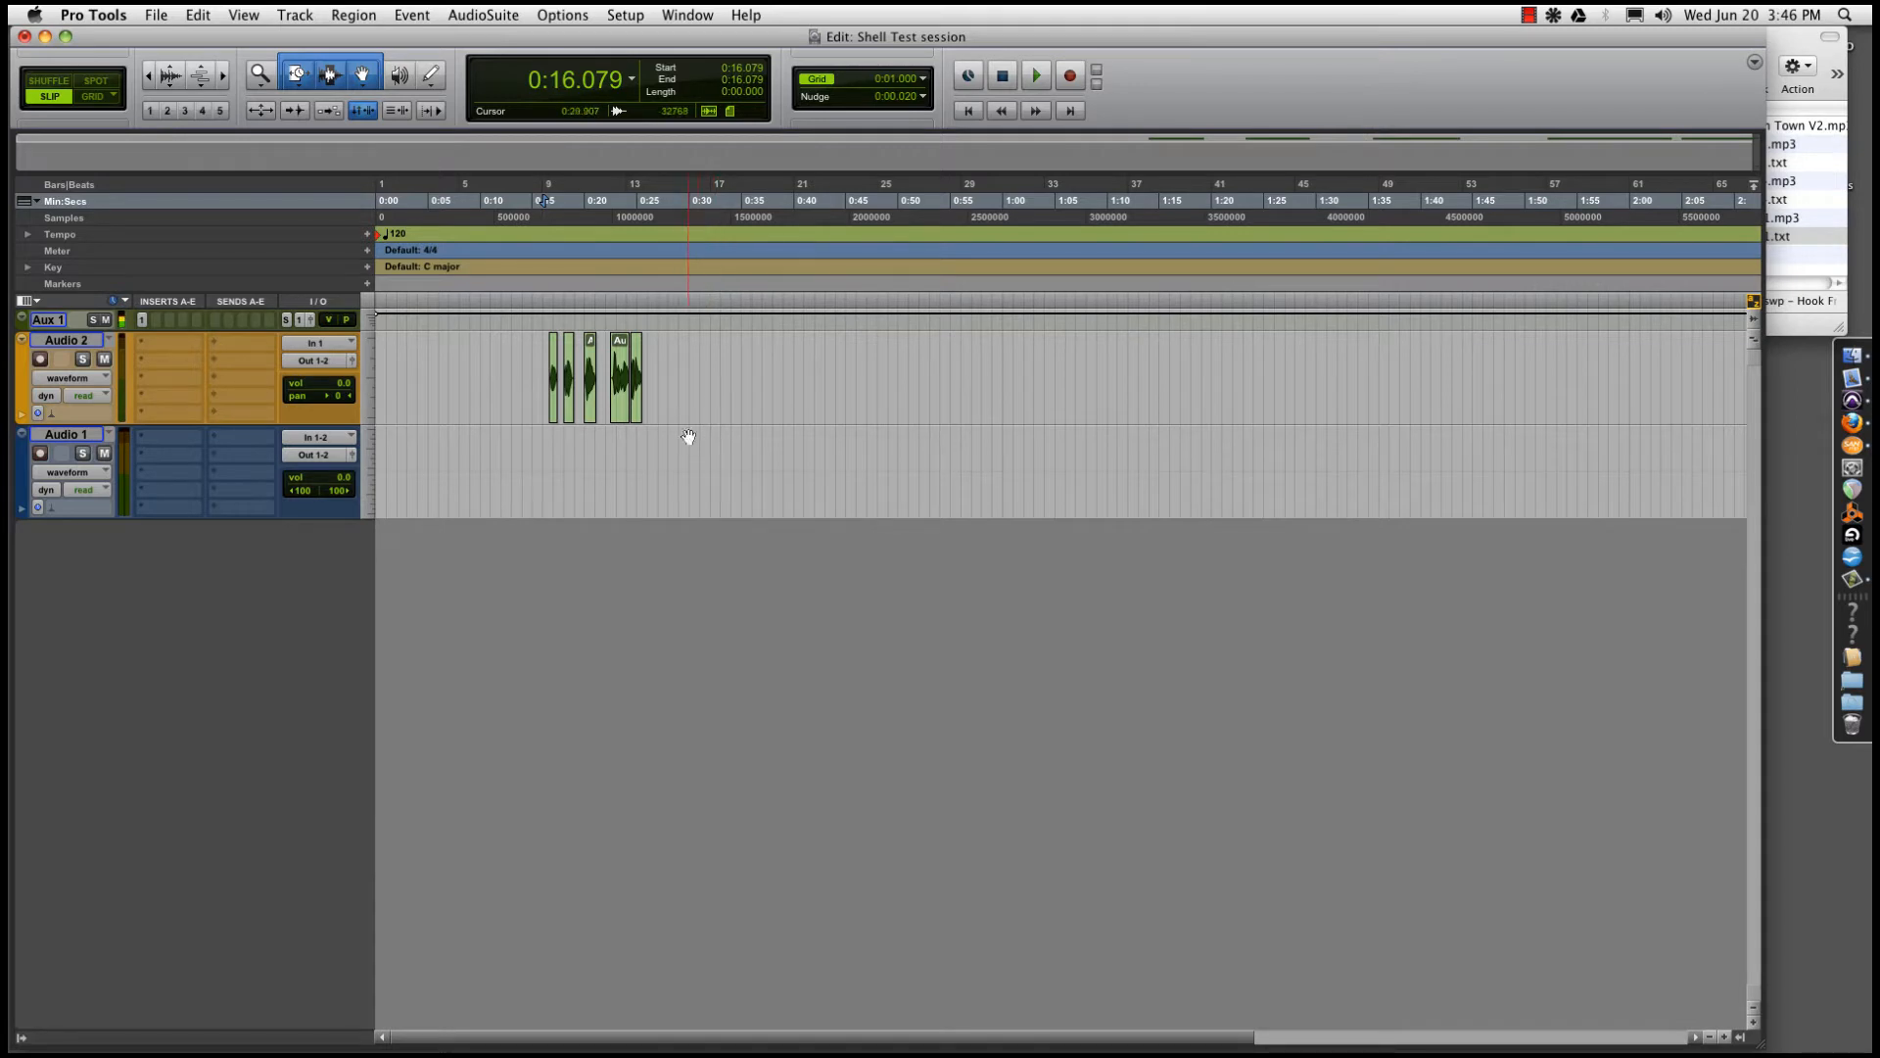
{"action": "left_click", "coordinate": [563, 452]}
{"action": "key", "text": "super+bracketright"}
{"action": "key", "text": "super+bracketright"}
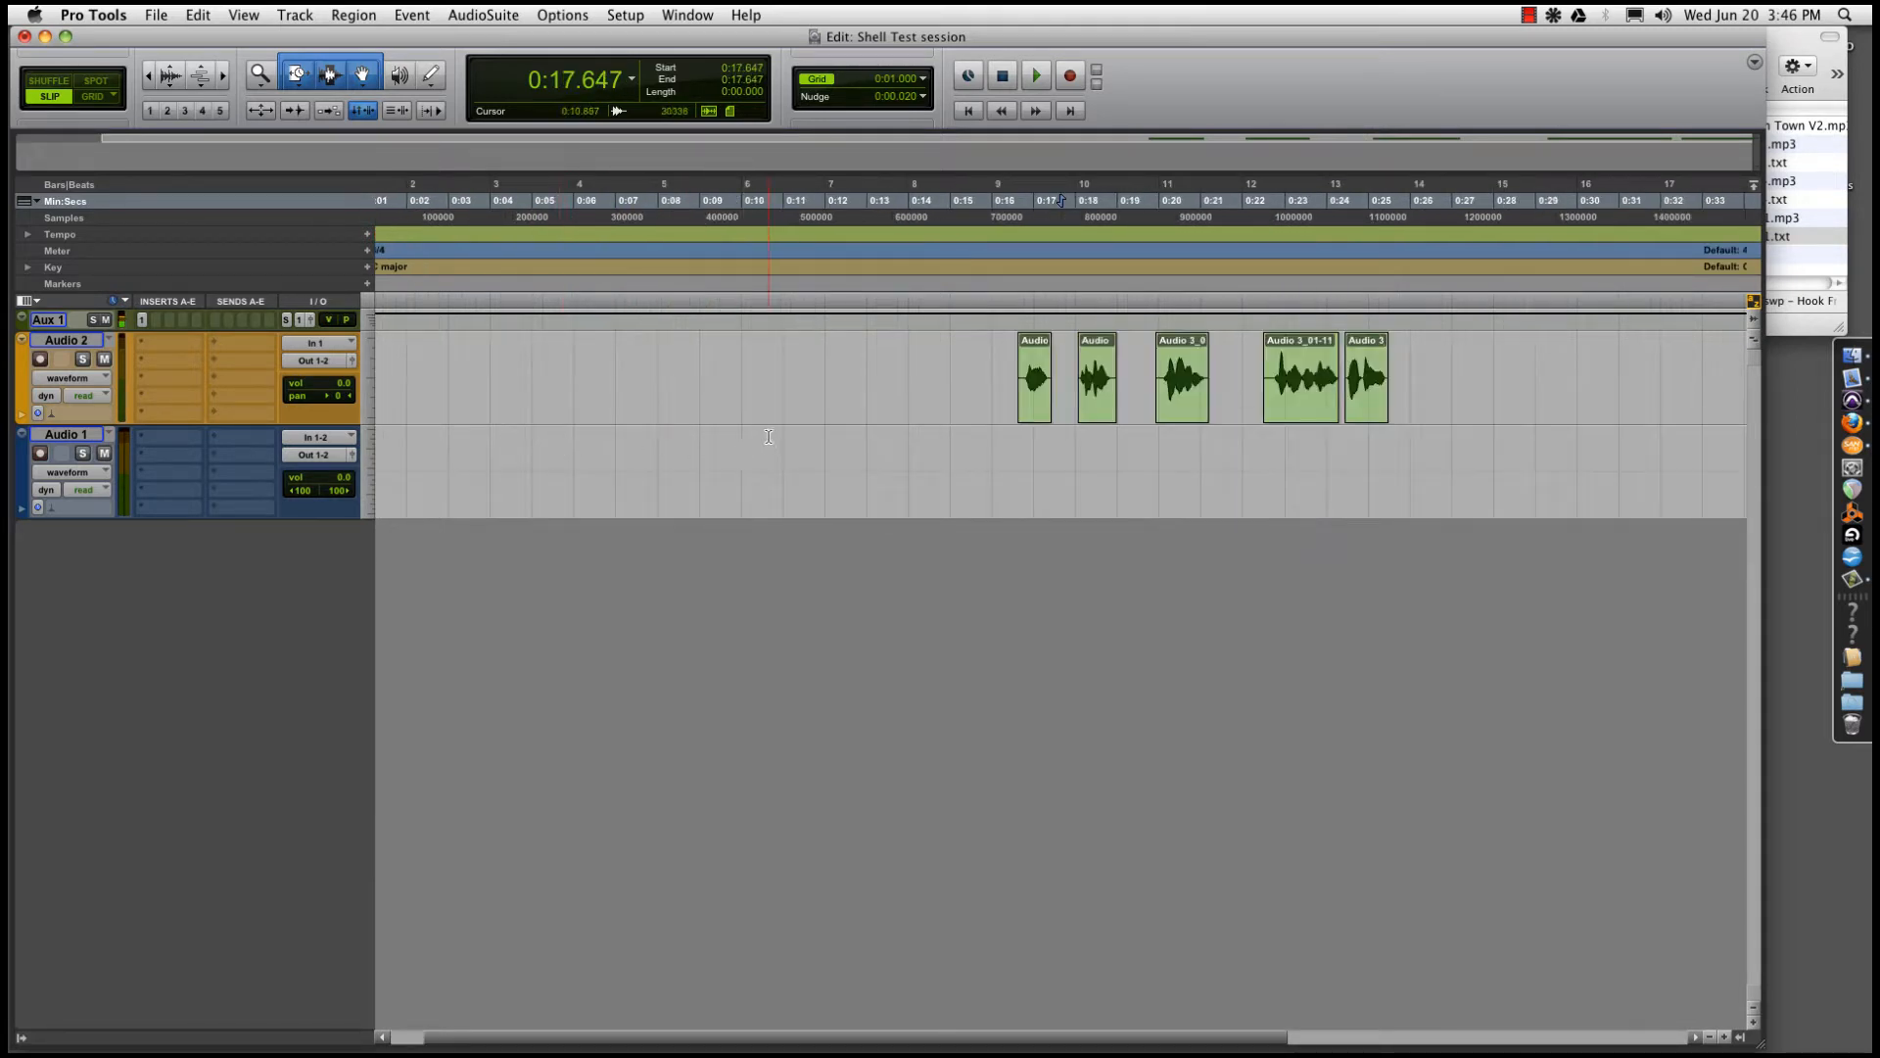
{"action": "key", "text": "super+bracketleft"}
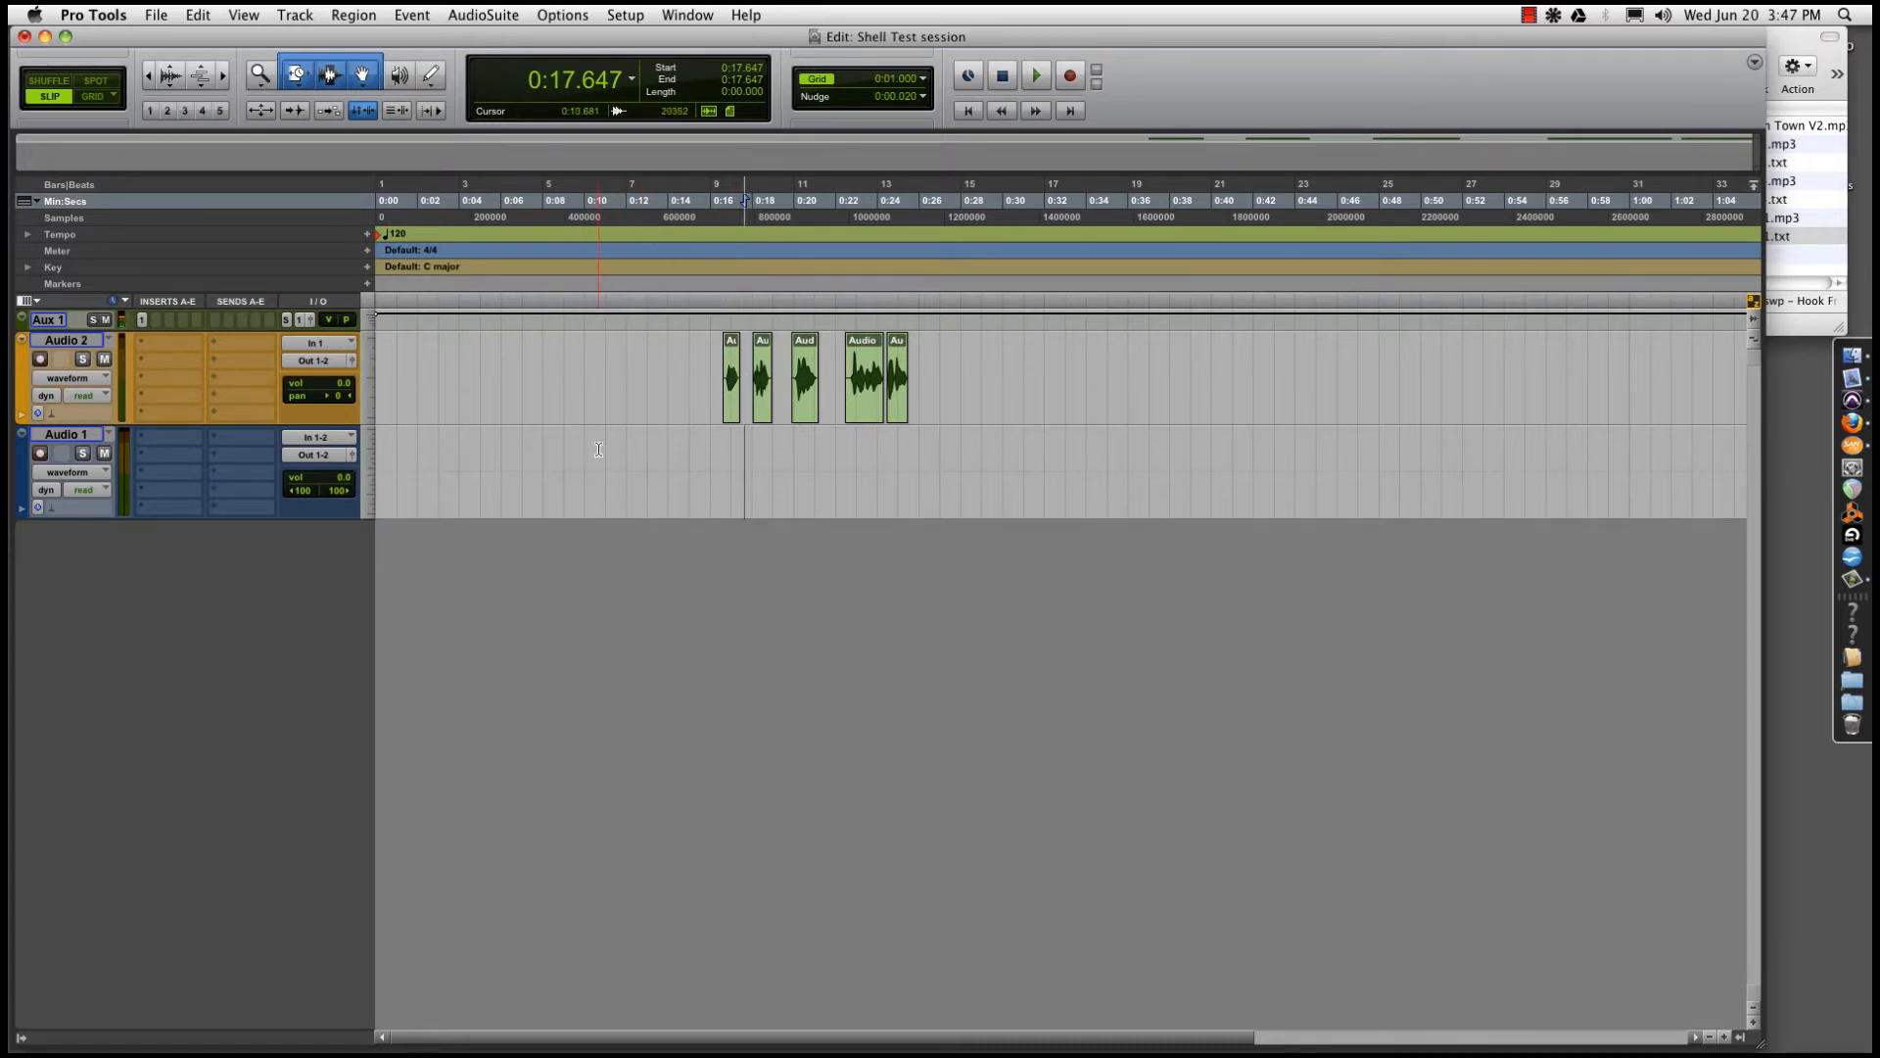
{"action": "left_click", "coordinate": [285, 12]}
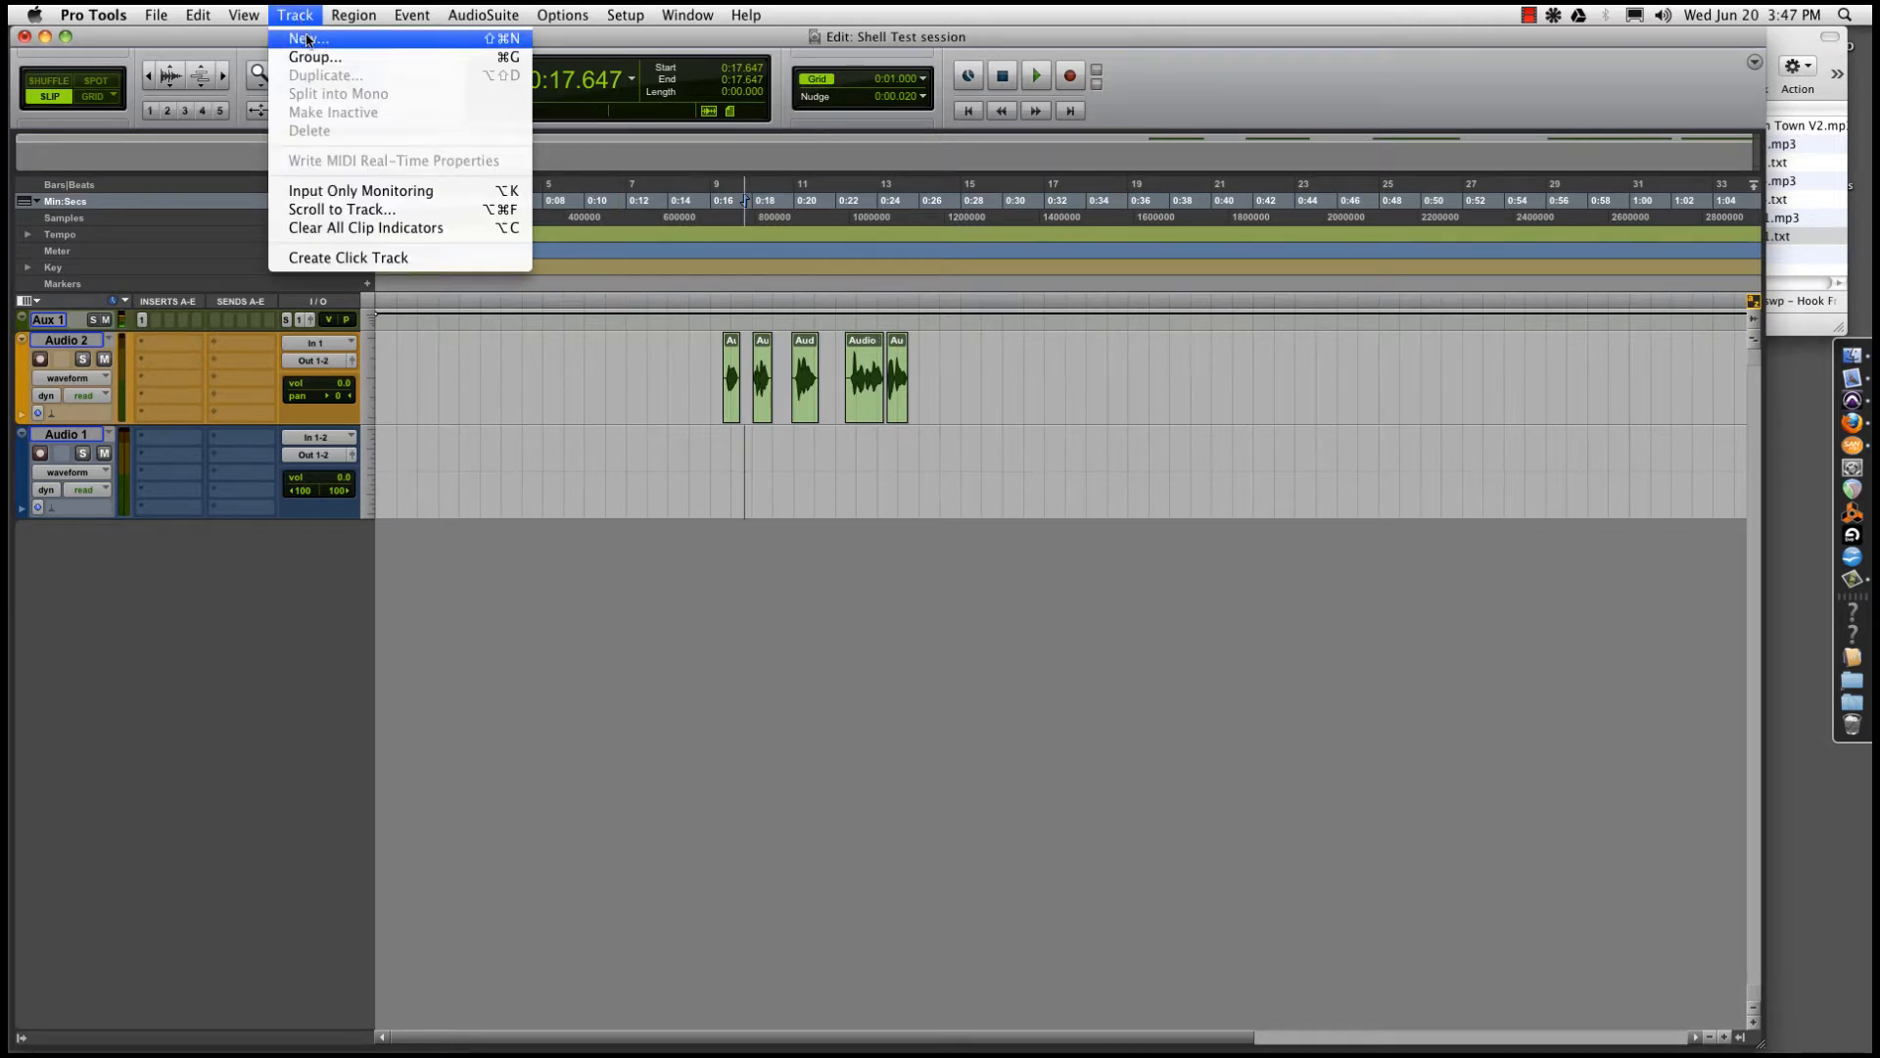
{"action": "left_click", "coordinate": [306, 39]}
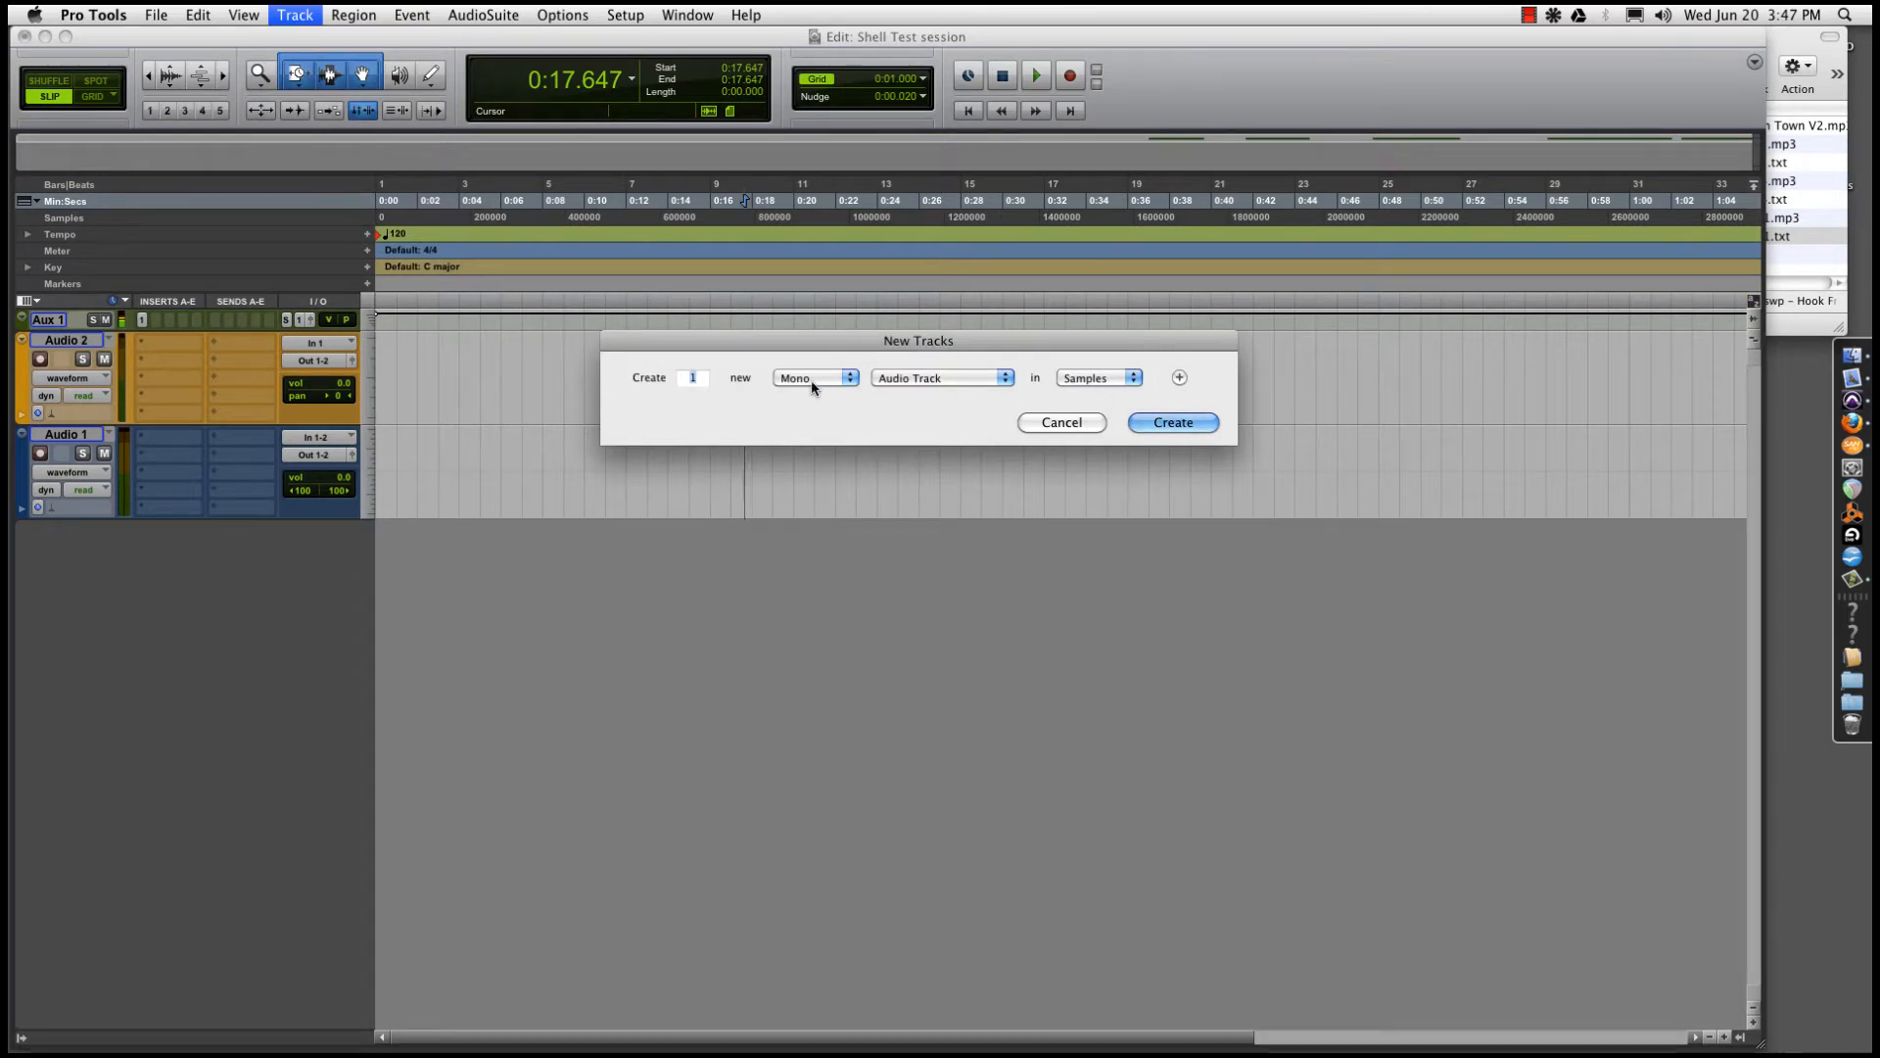
{"action": "left_click", "coordinate": [1179, 377]}
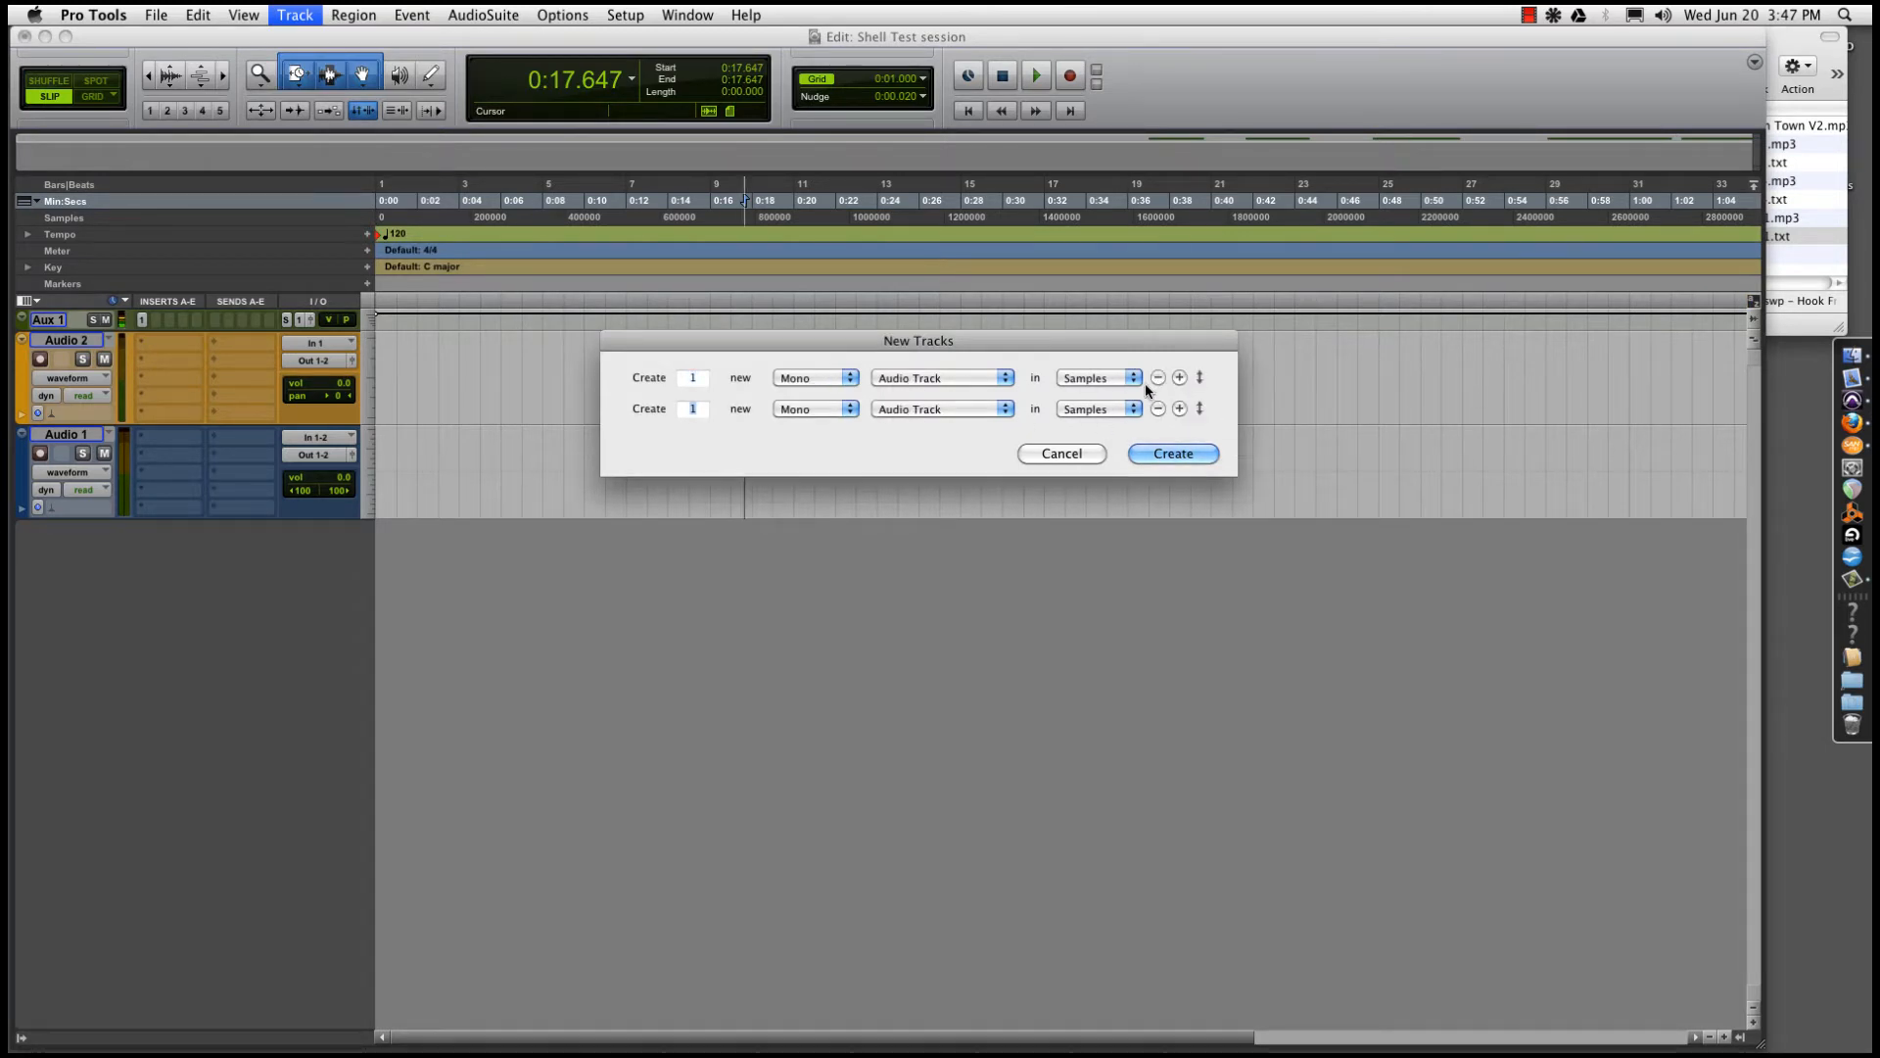
{"action": "left_click", "coordinate": [813, 408]}
{"action": "left_click", "coordinate": [798, 428]}
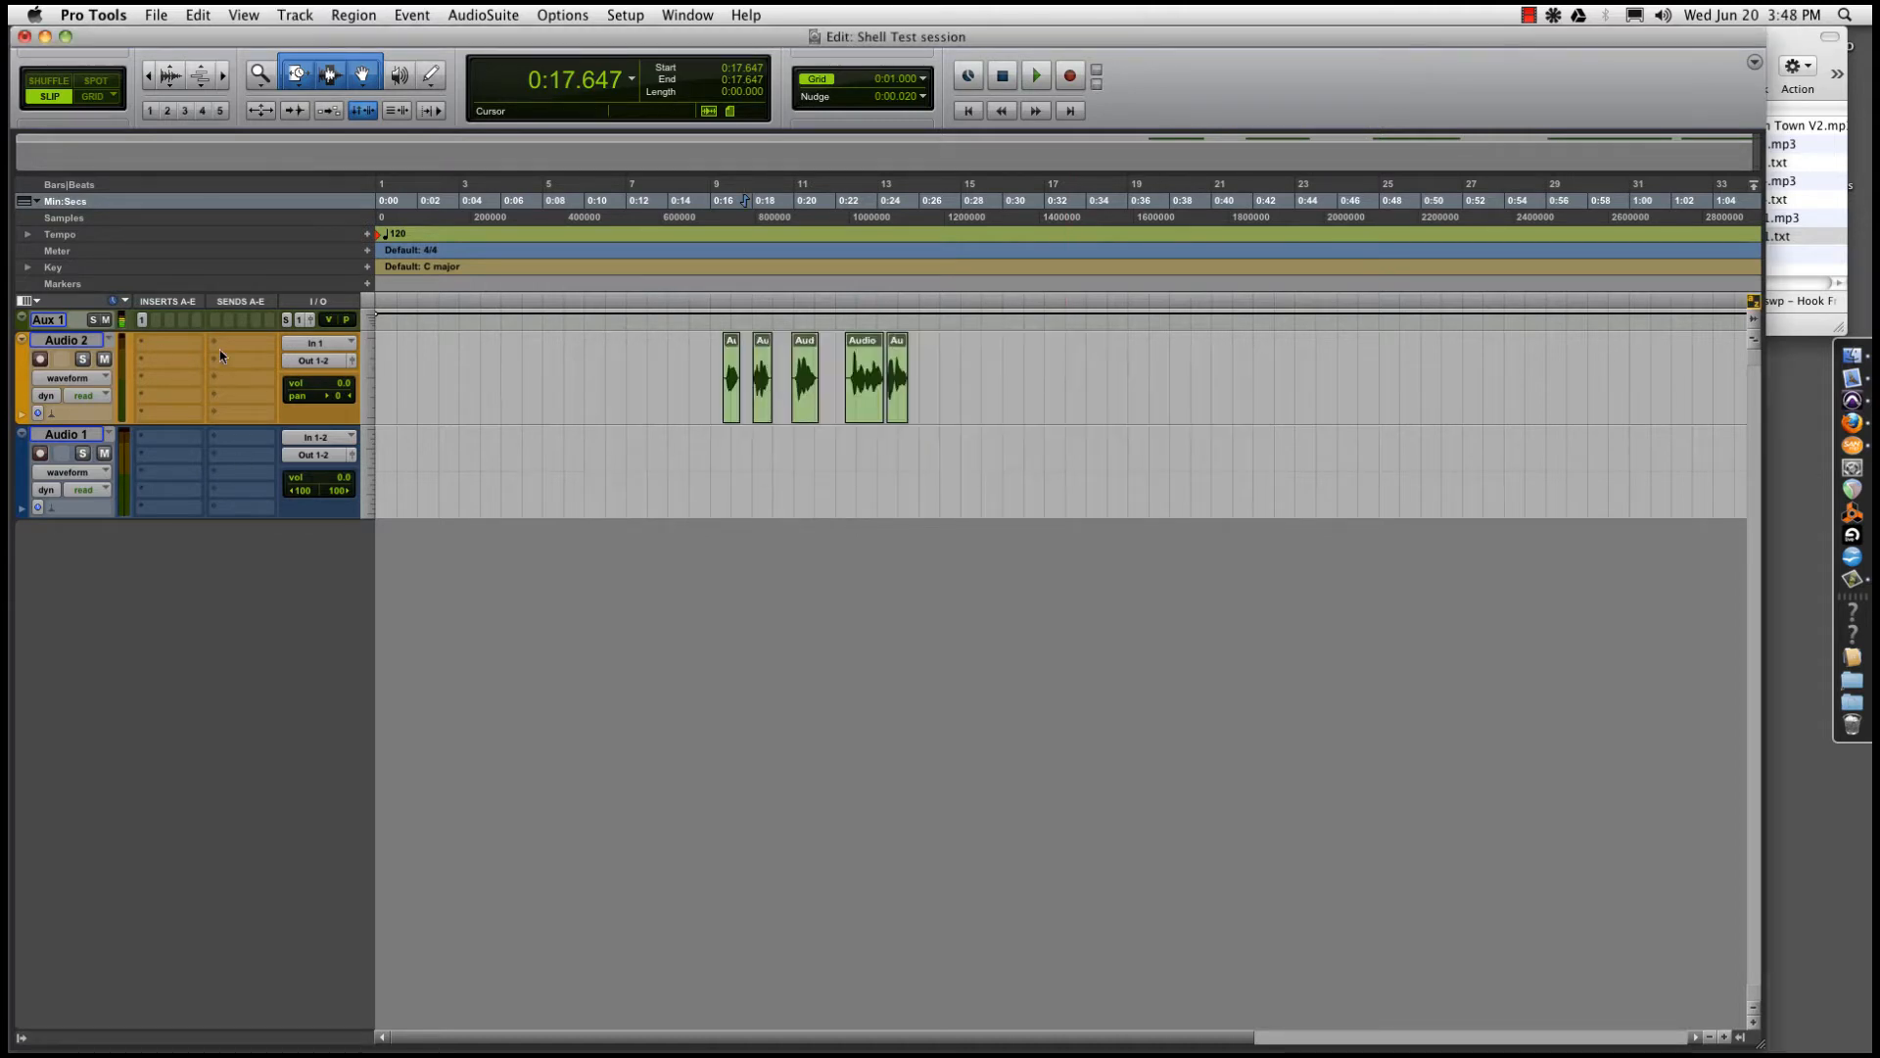
Try dark blue as the Audio 2 track's colour and set it back to orange
{"action": "left_click", "coordinate": [51, 341]}
{"action": "double_click", "coordinate": [26, 371]}
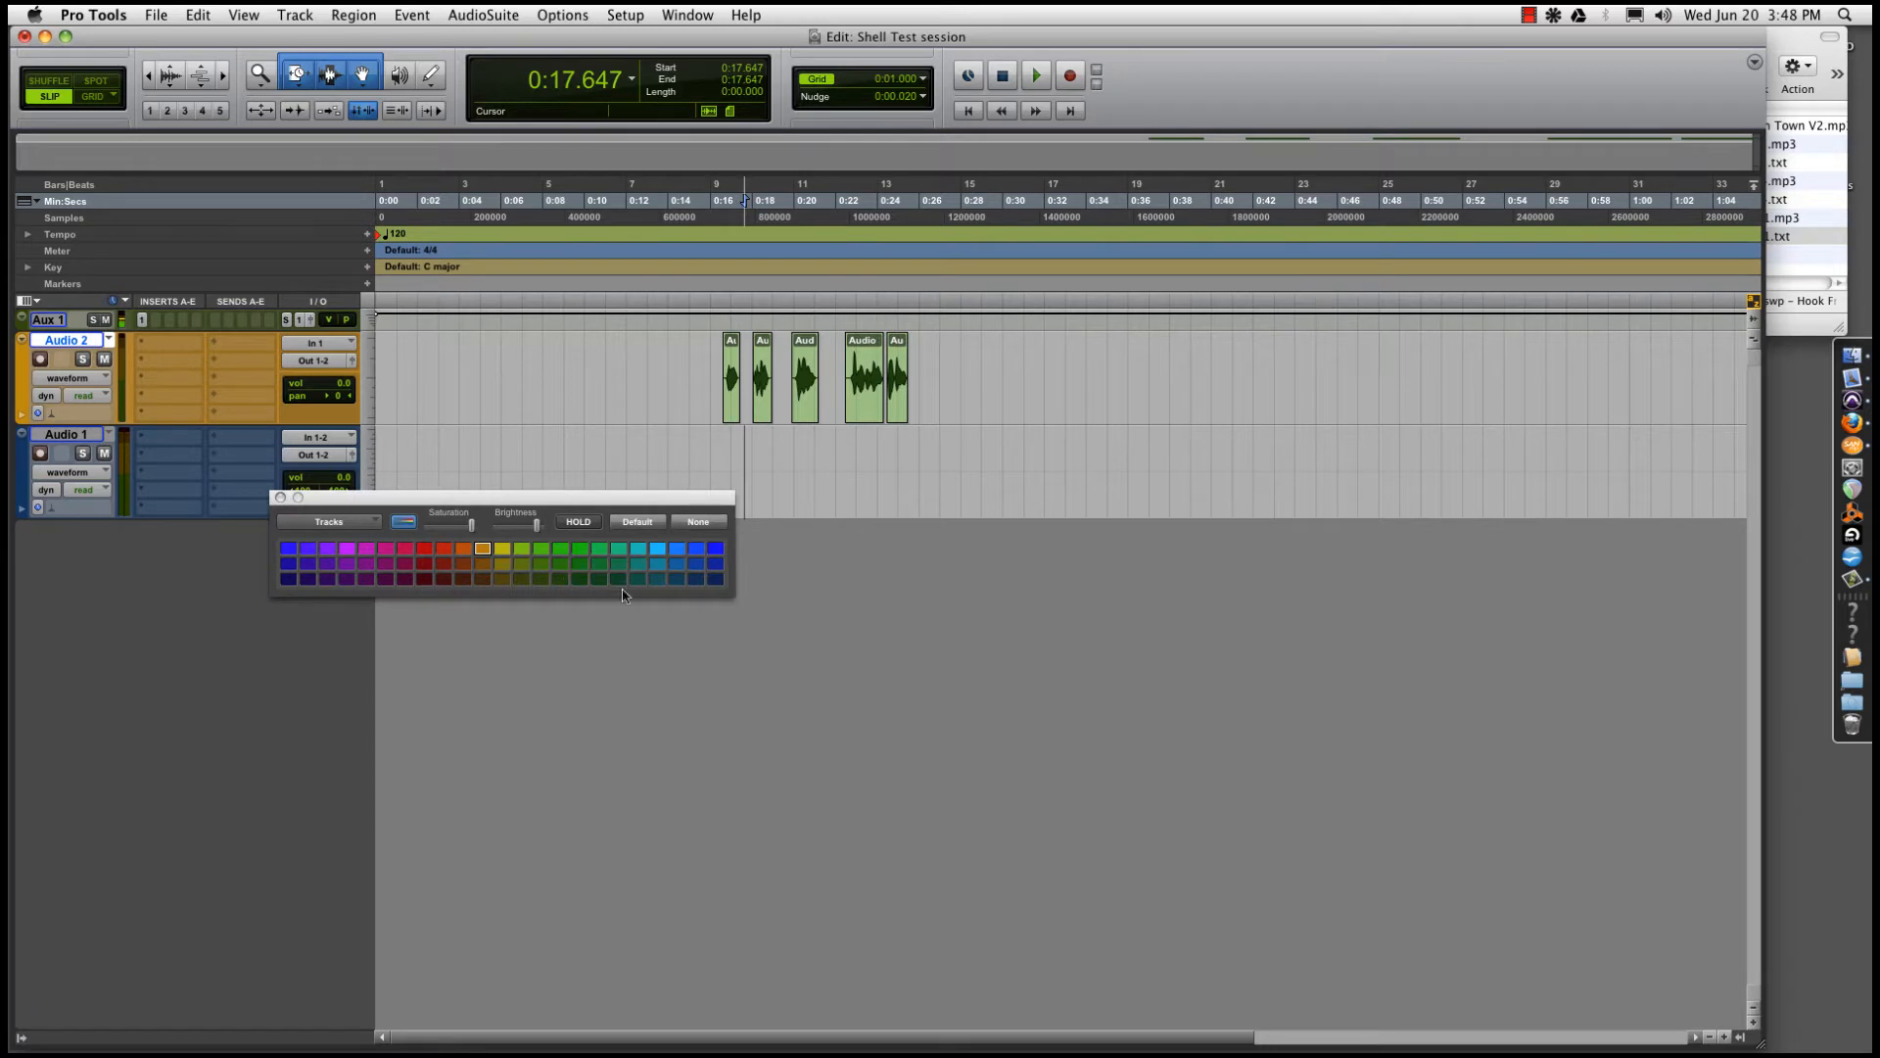
{"action": "left_click", "coordinate": [716, 579]}
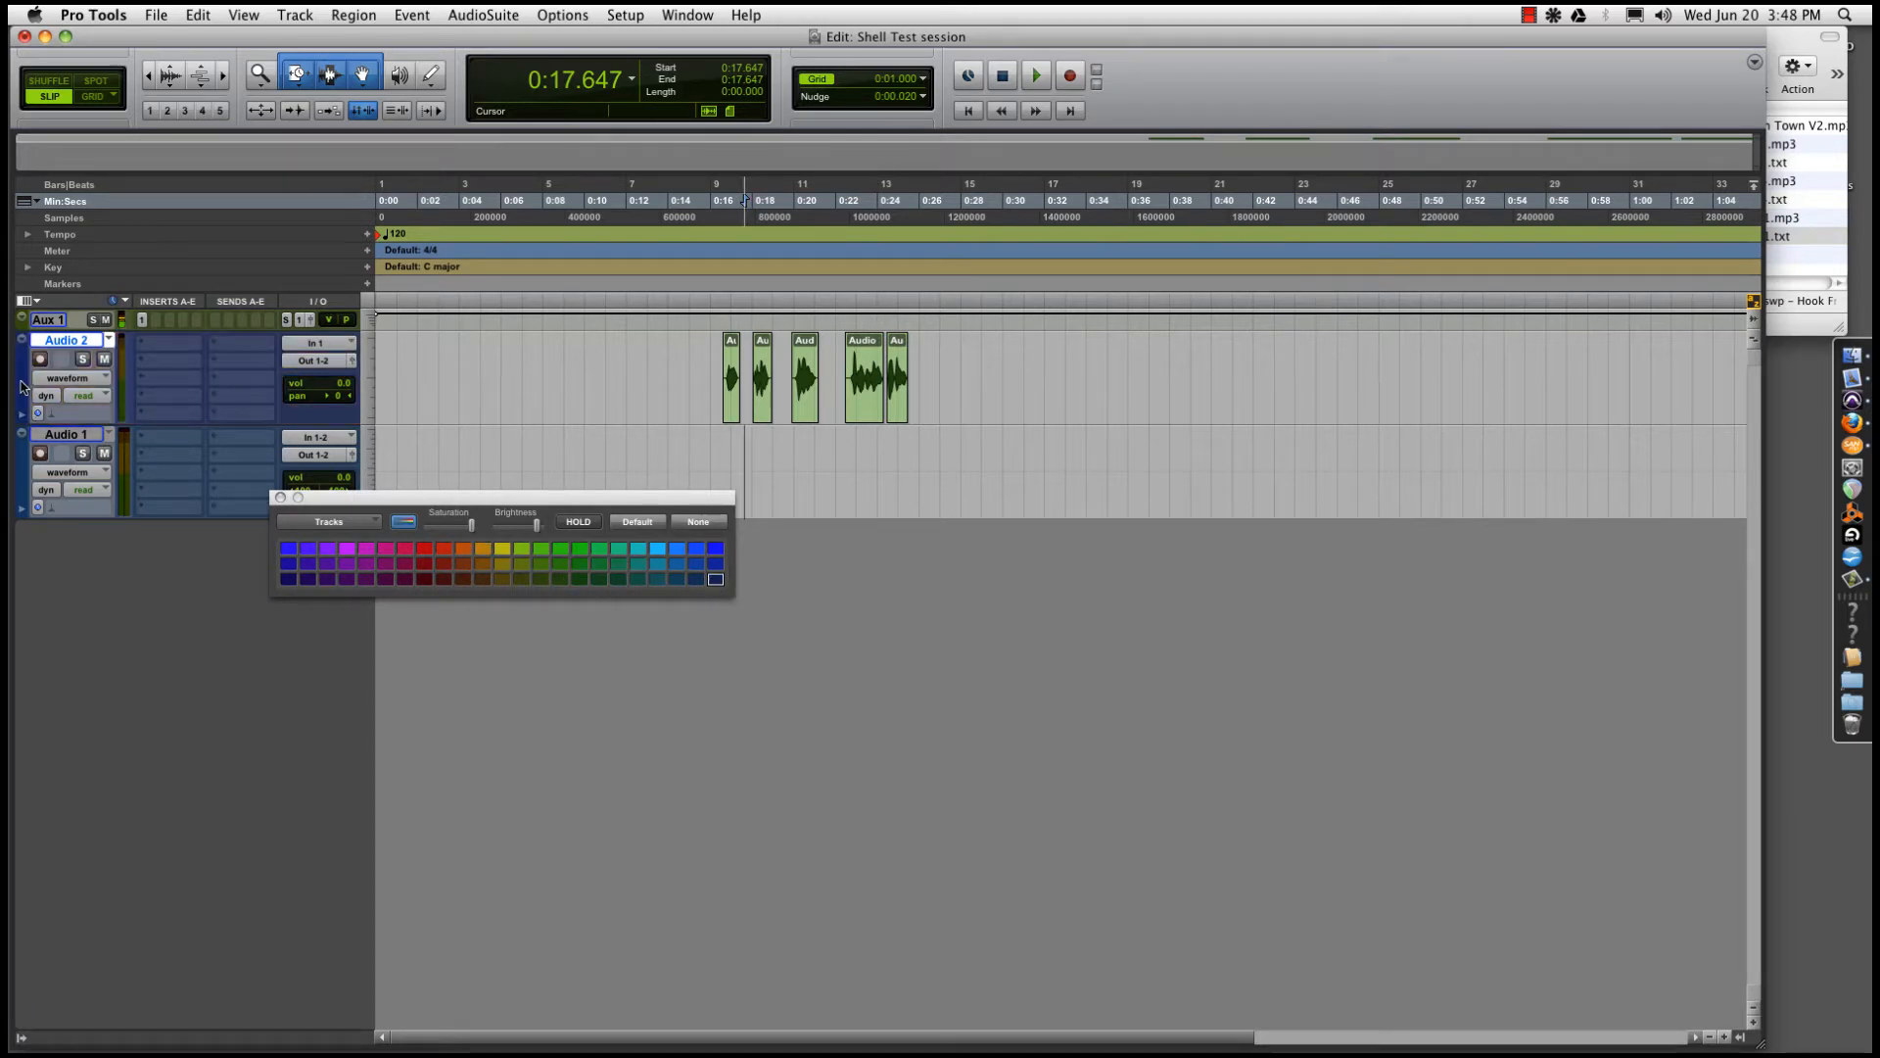
{"action": "left_click", "coordinate": [473, 551]}
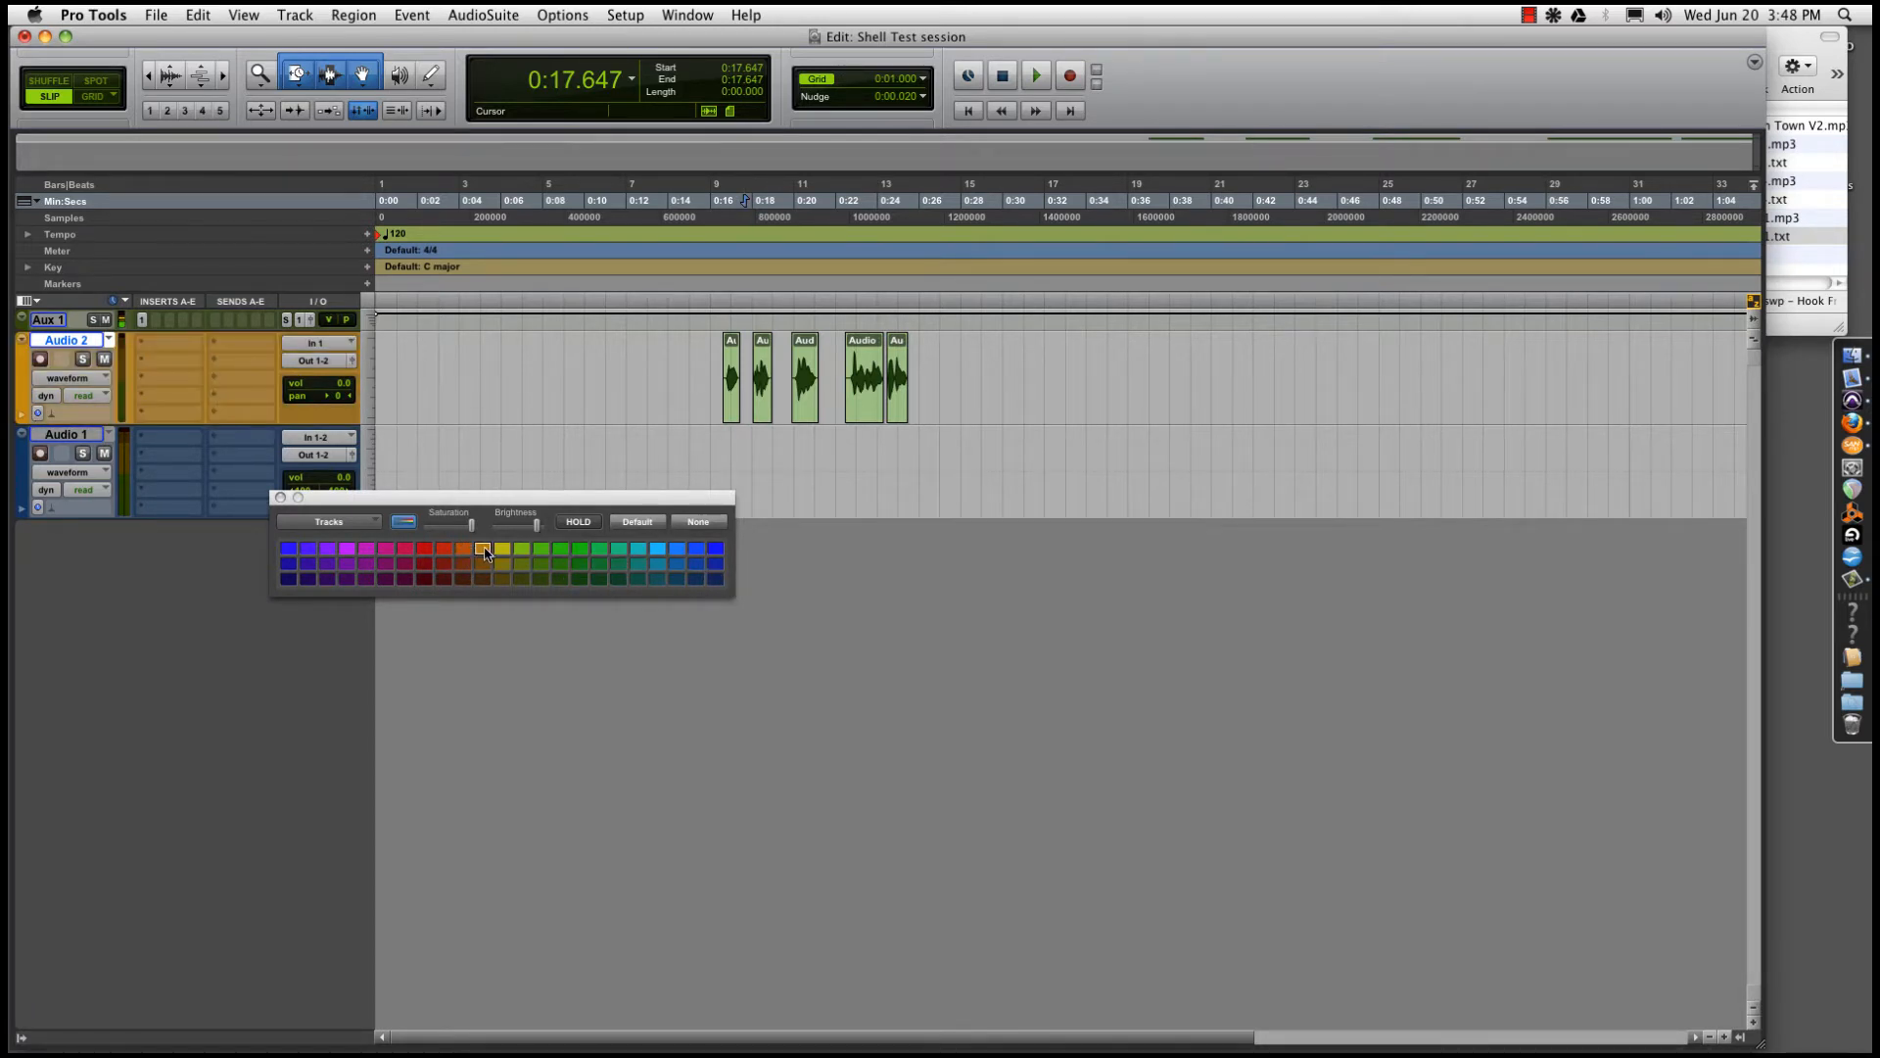
{"action": "left_click", "coordinate": [280, 497]}
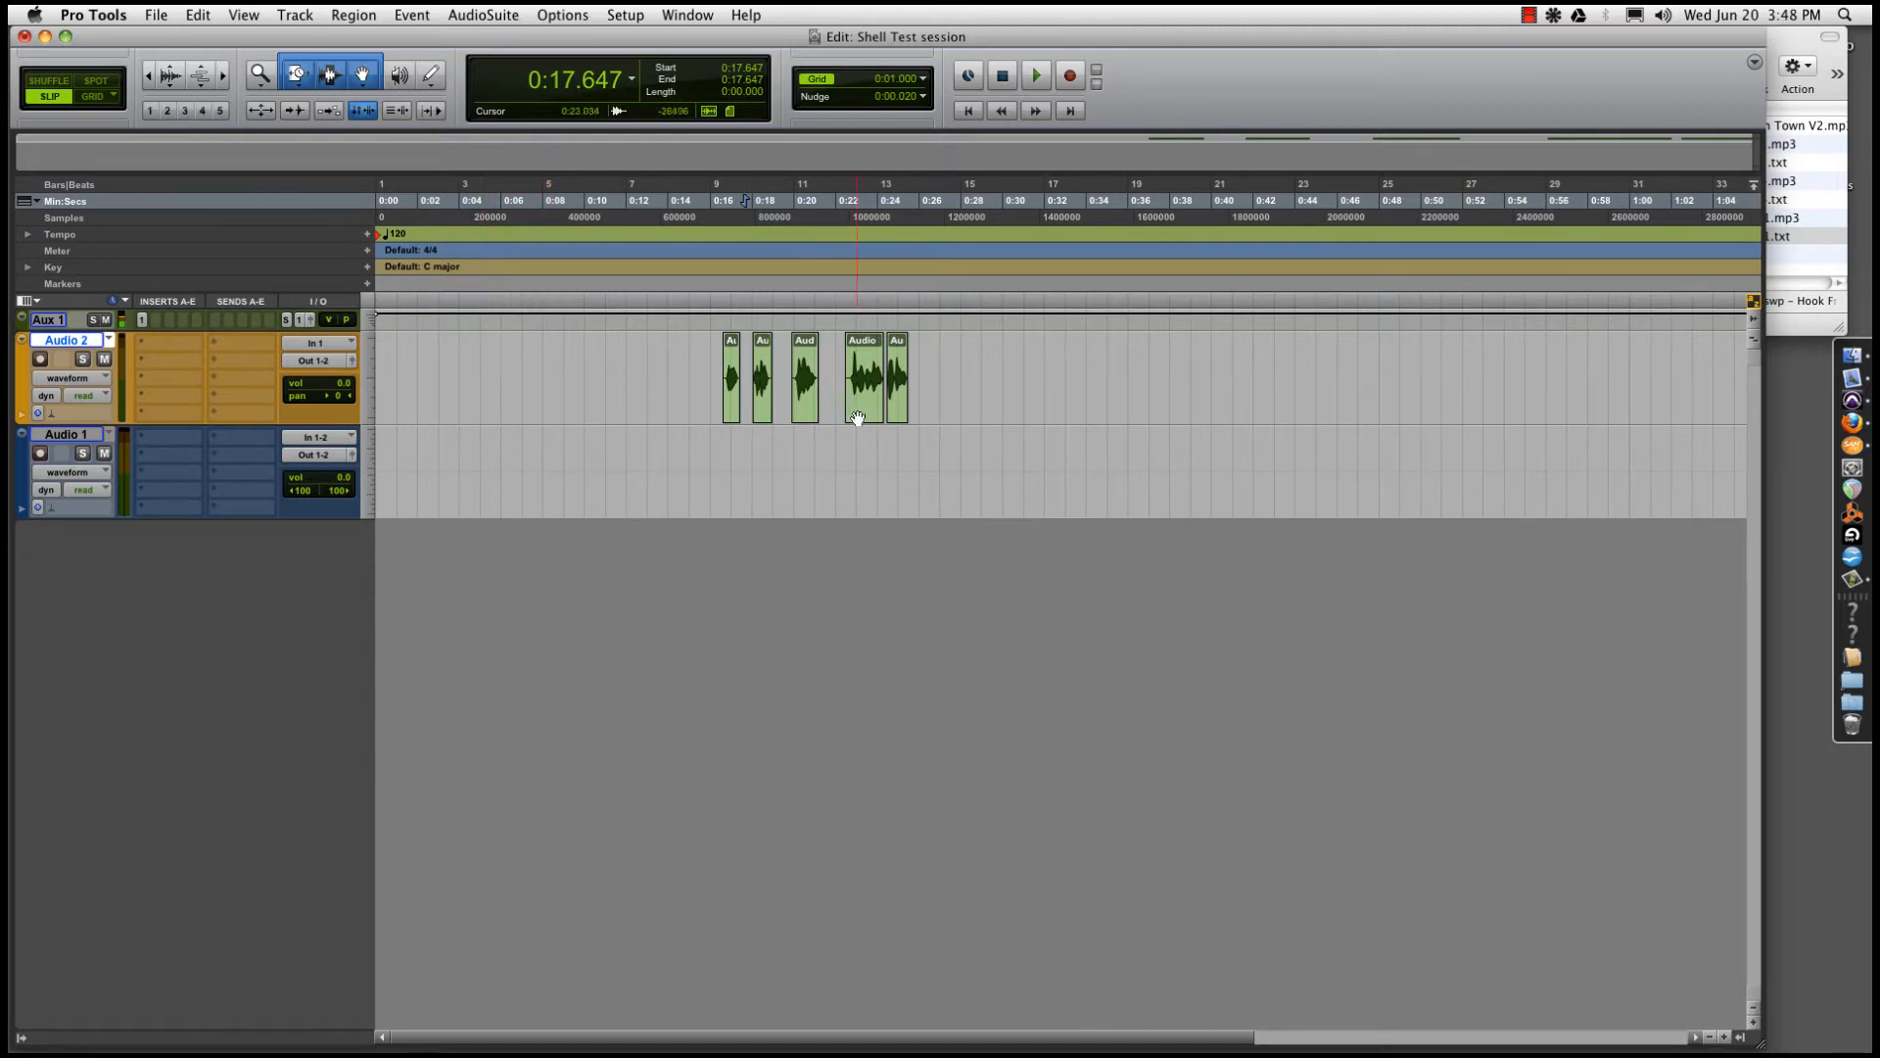
Move the fourth voice clip on Audio 2 slightly earlier so it starts at 0:22.117
{"action": "mouse_move", "coordinate": [860, 416]}
{"action": "left_mouse_down"}
{"action": "mouse_move", "coordinate": [1678, 659]}
{"action": "mouse_move", "coordinate": [940, 538]}
{"action": "mouse_move", "coordinate": [470, 584]}
{"action": "mouse_move", "coordinate": [855, 406]}
{"action": "left_mouse_up"}
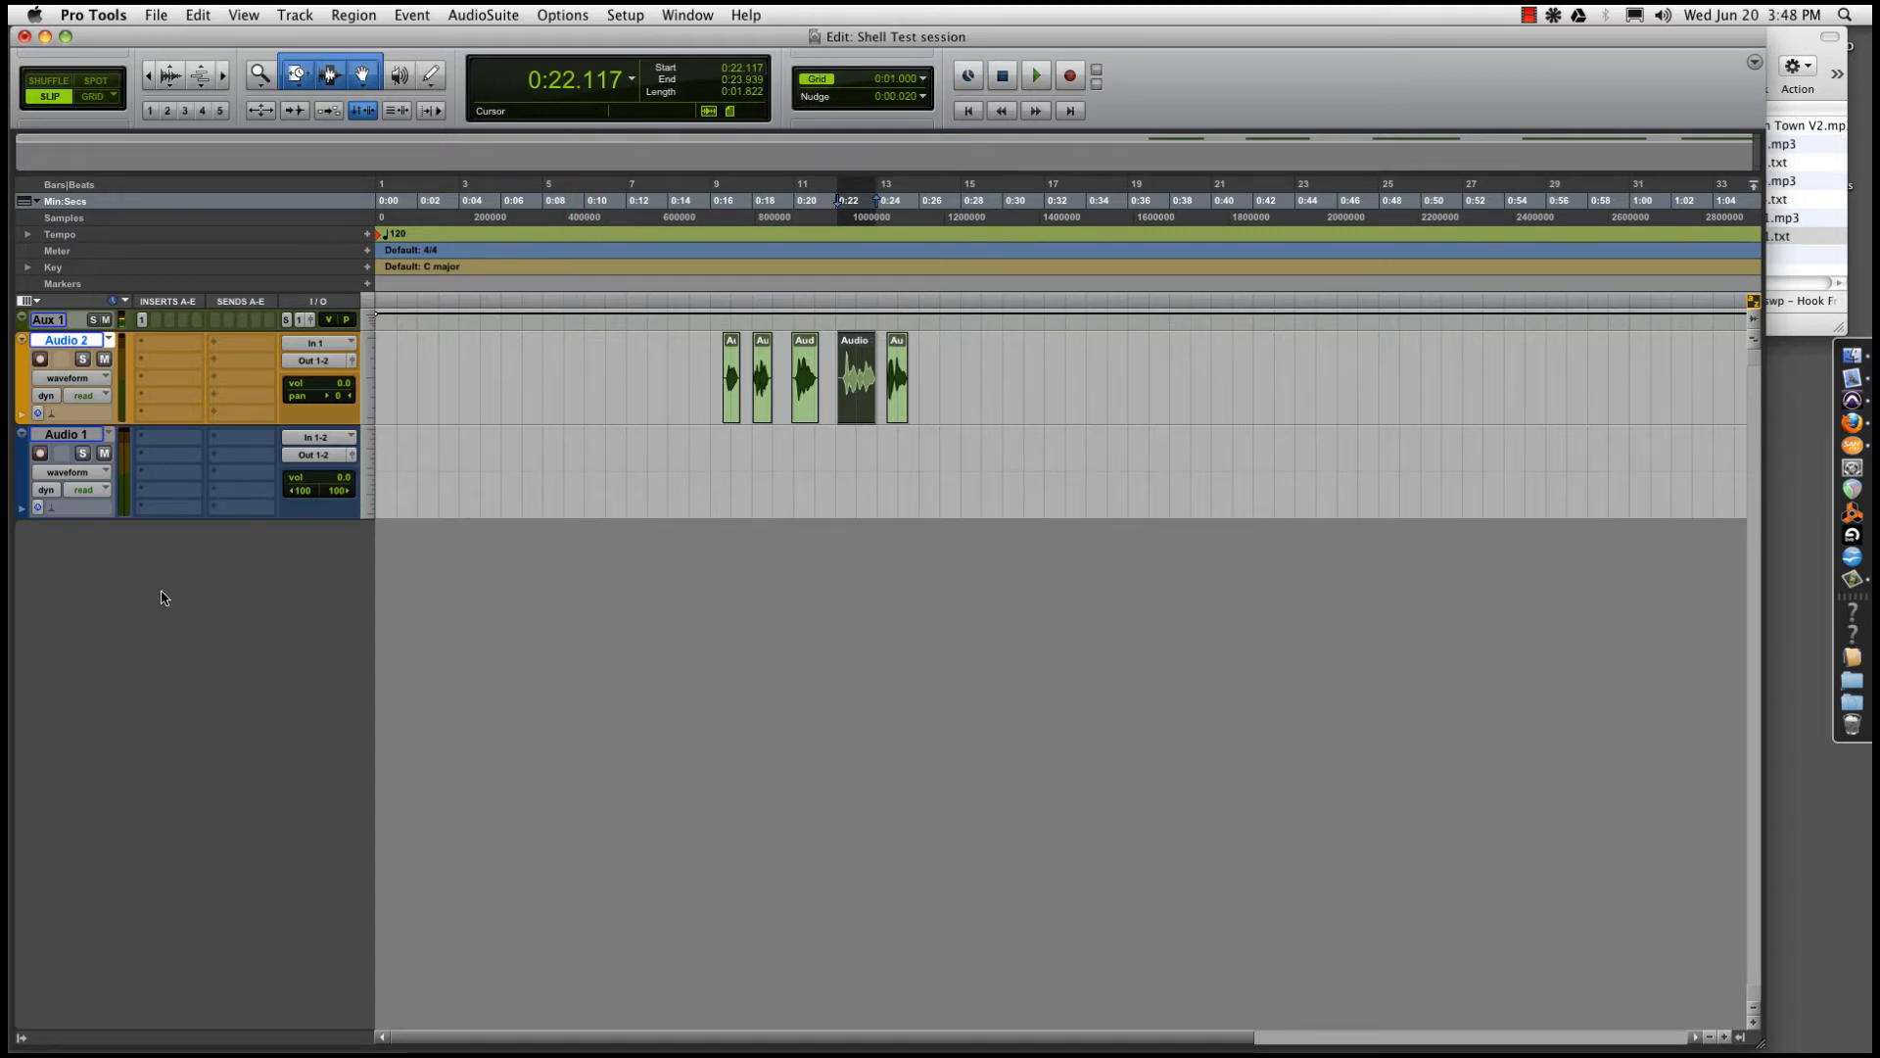
{"action": "left_click", "coordinate": [727, 448]}
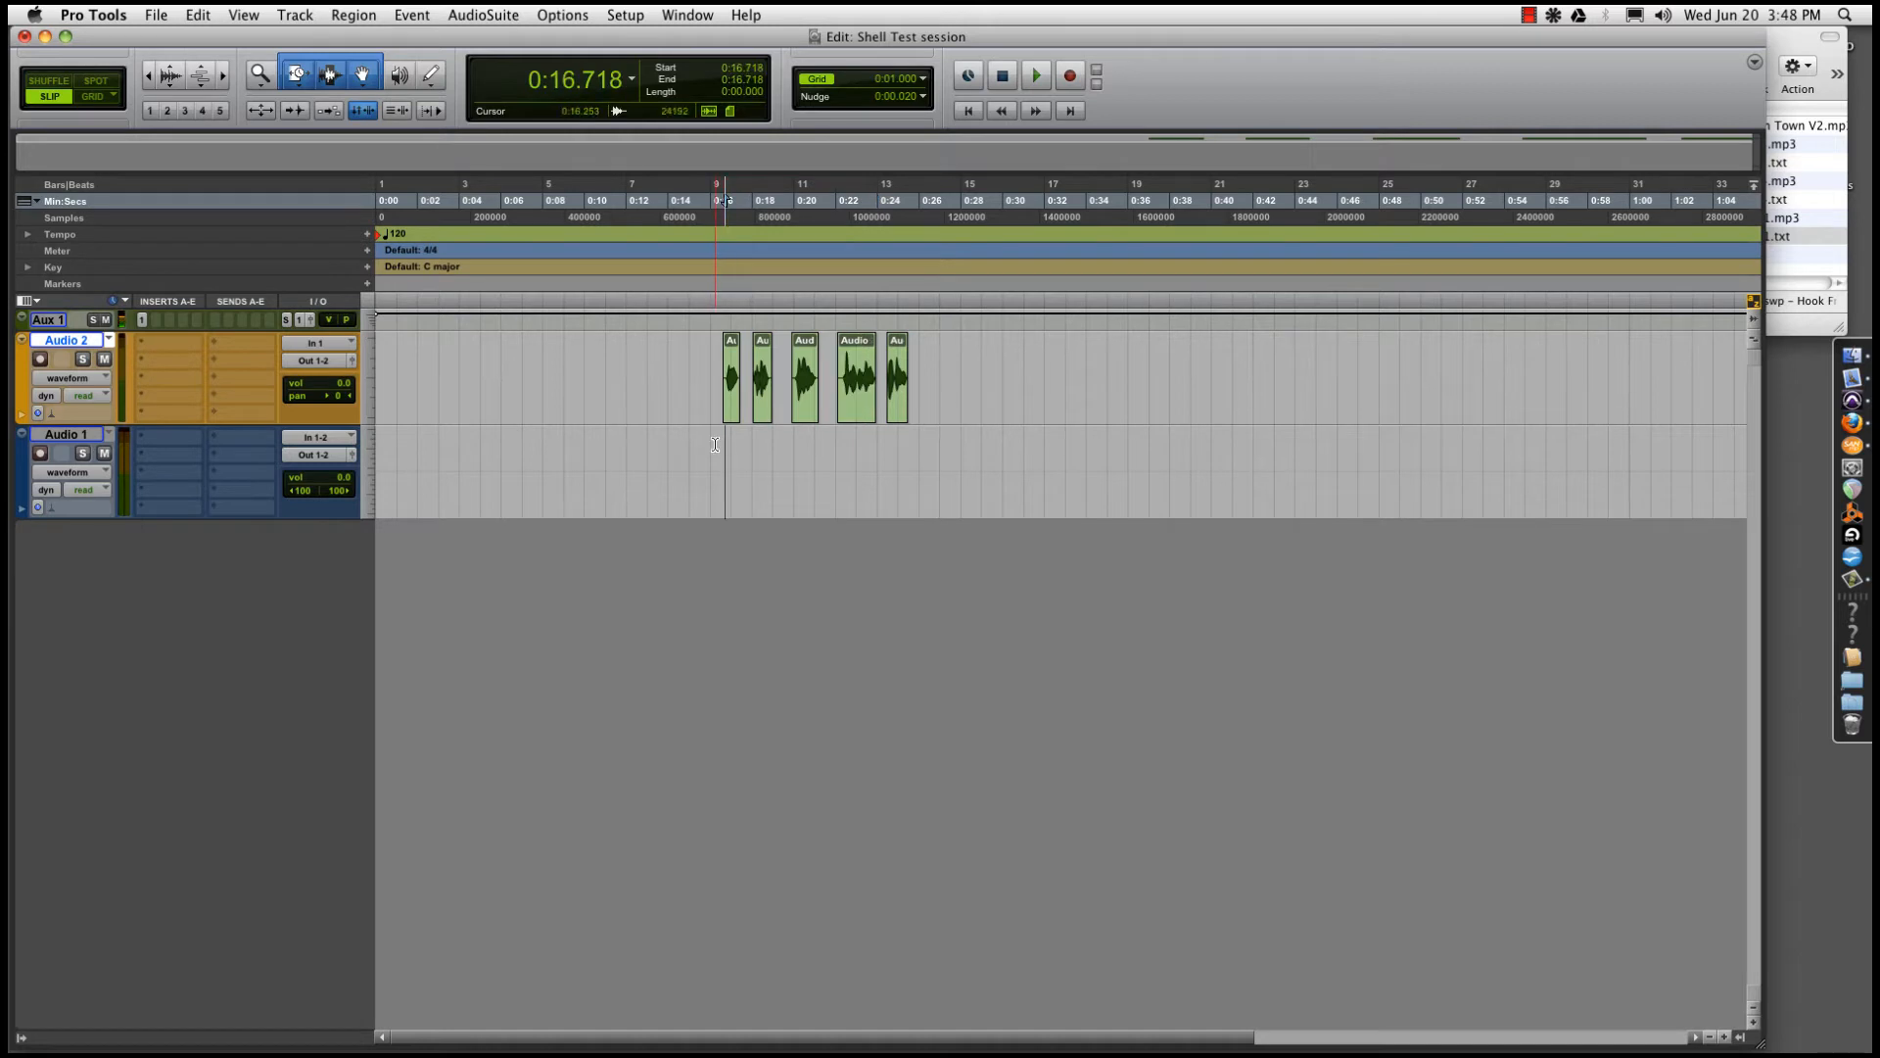
{"action": "left_click", "coordinate": [585, 401]}
{"action": "left_click", "coordinate": [567, 441]}
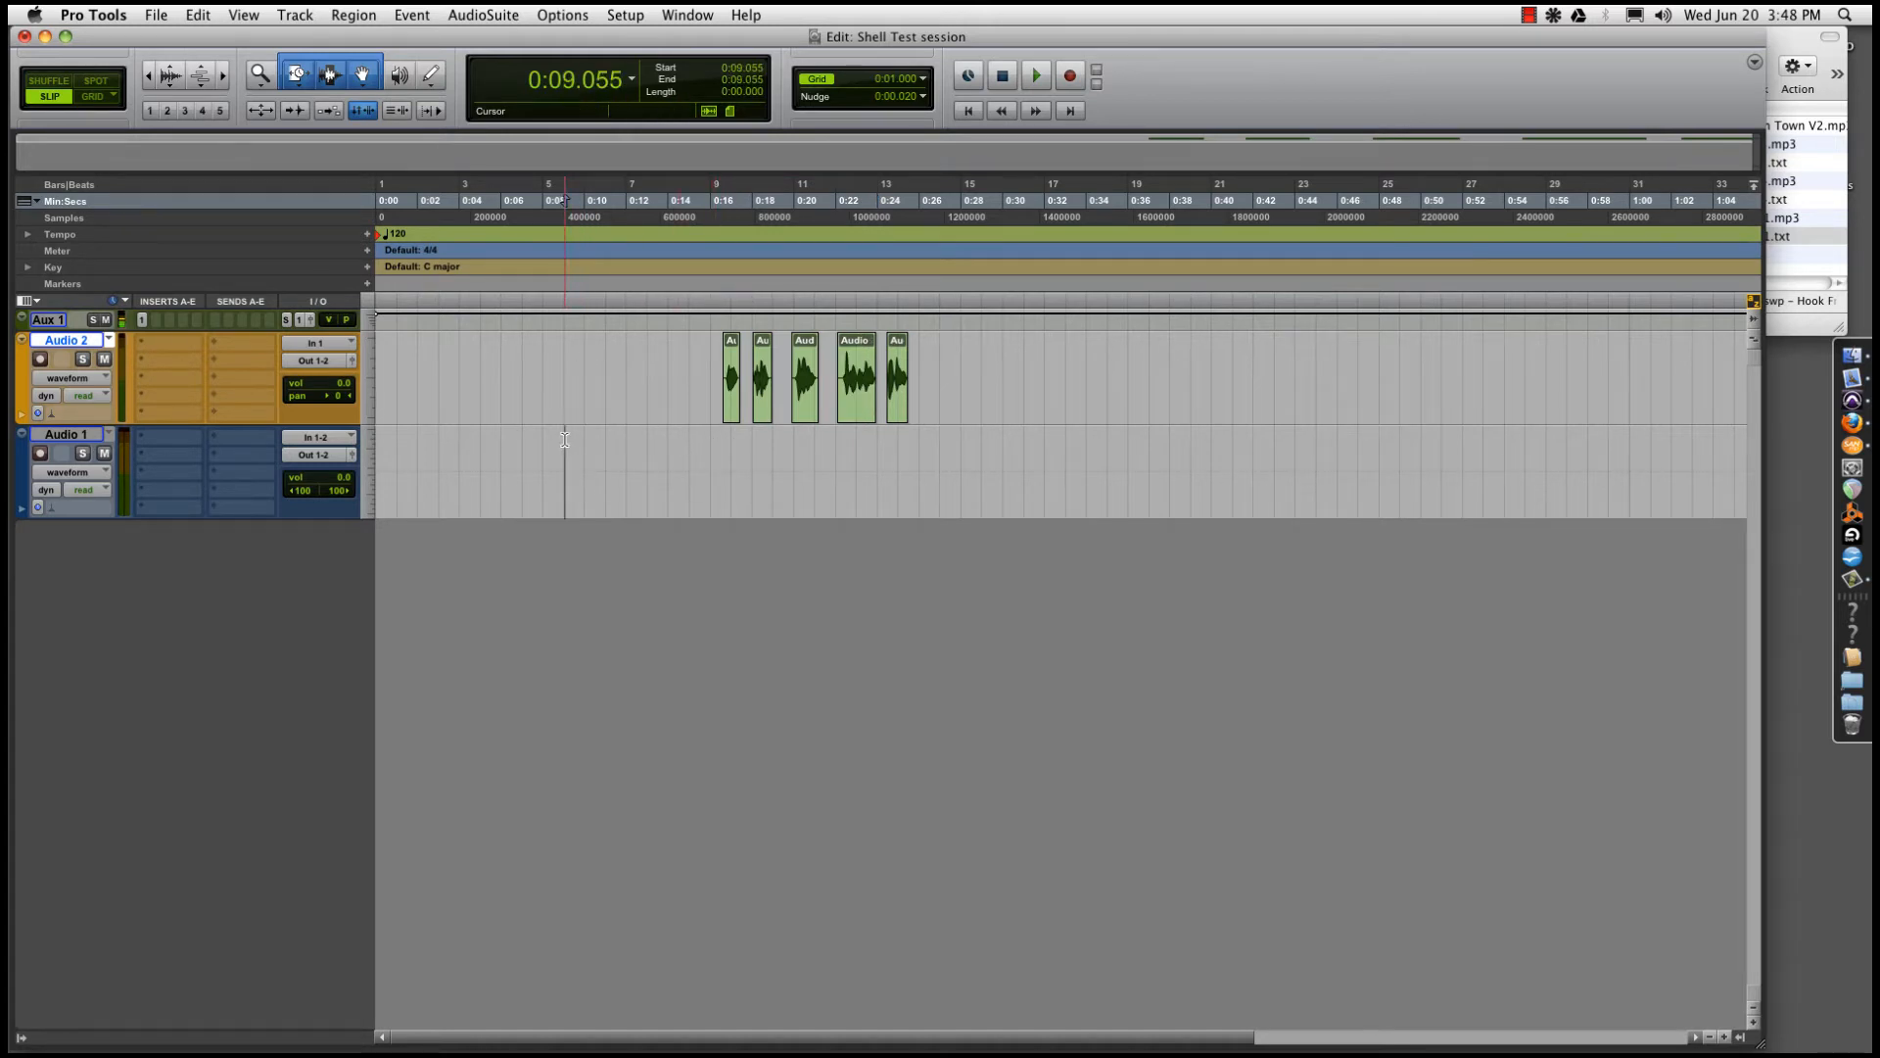
Switch to the Finder's TEST folder and import the swp - Hook Frame_mix01.mp3 file onto the Audio 1 track near 0:02
{"action": "key", "text": "super+bracketleft"}
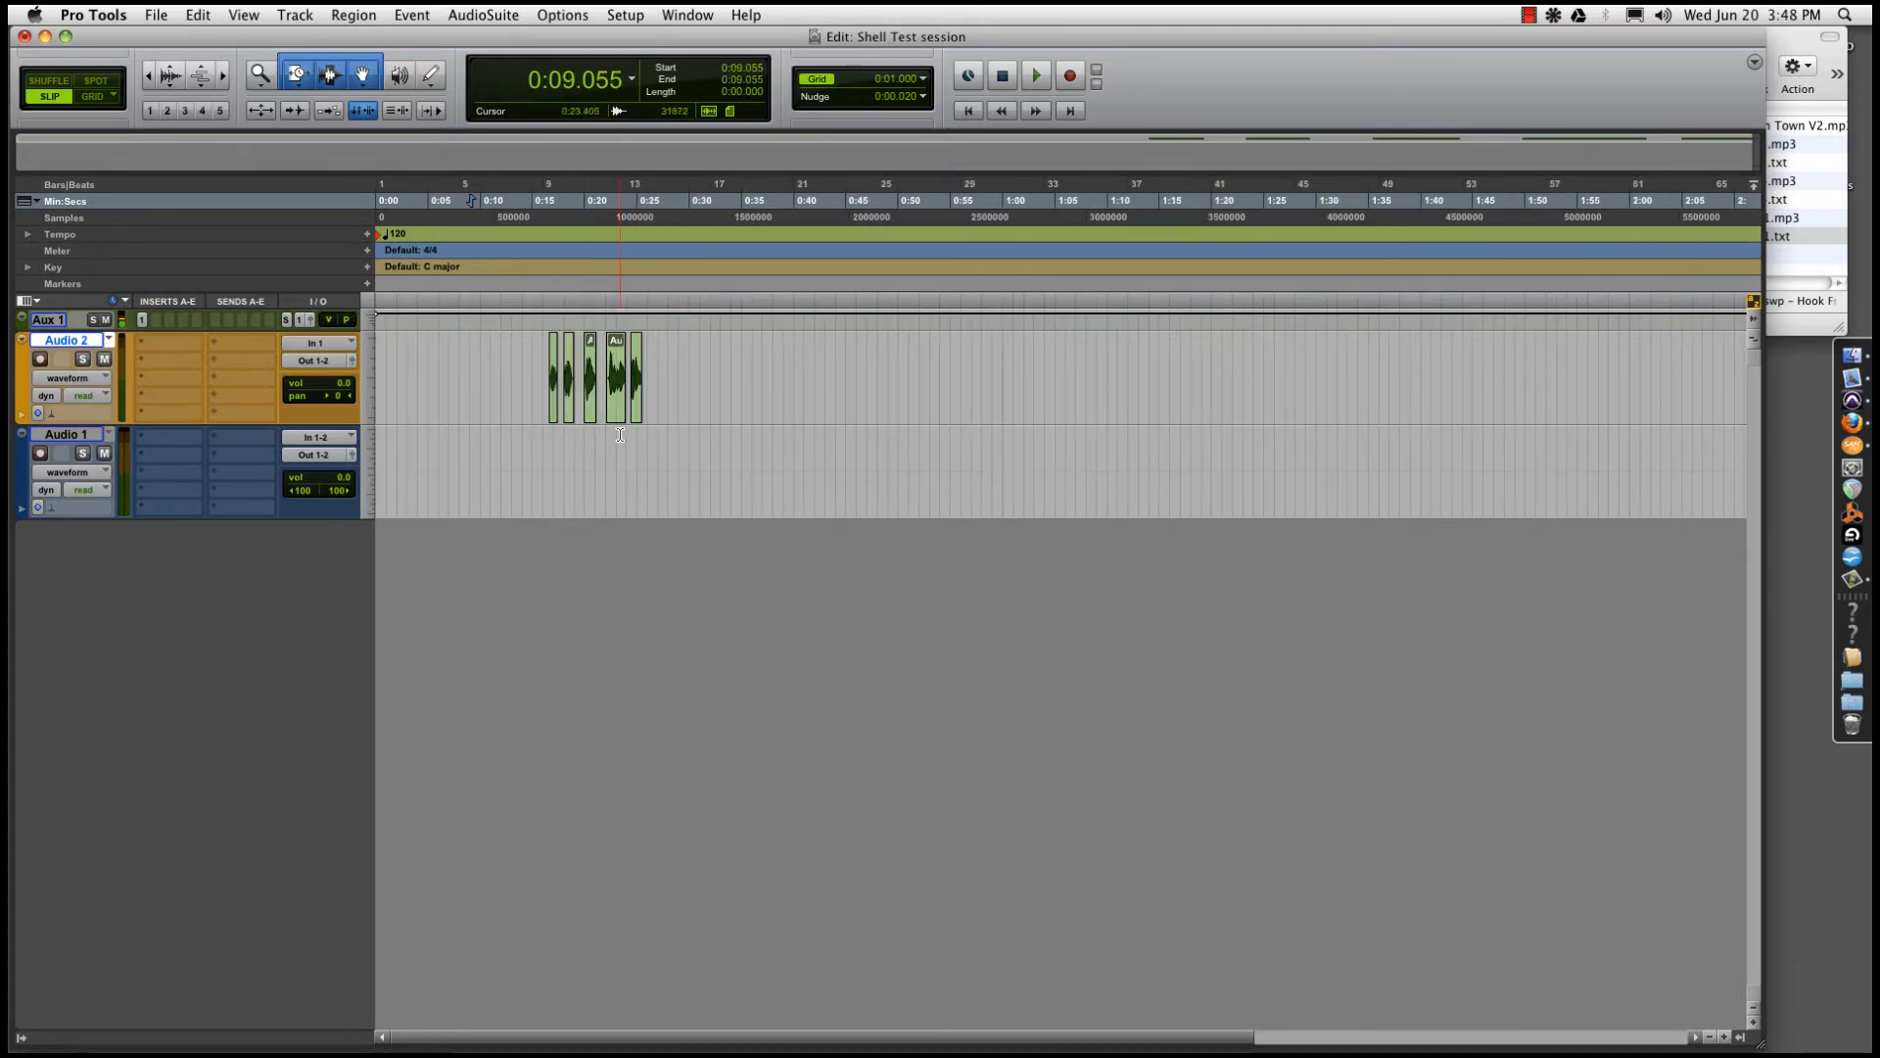
{"action": "left_click", "coordinate": [1805, 282]}
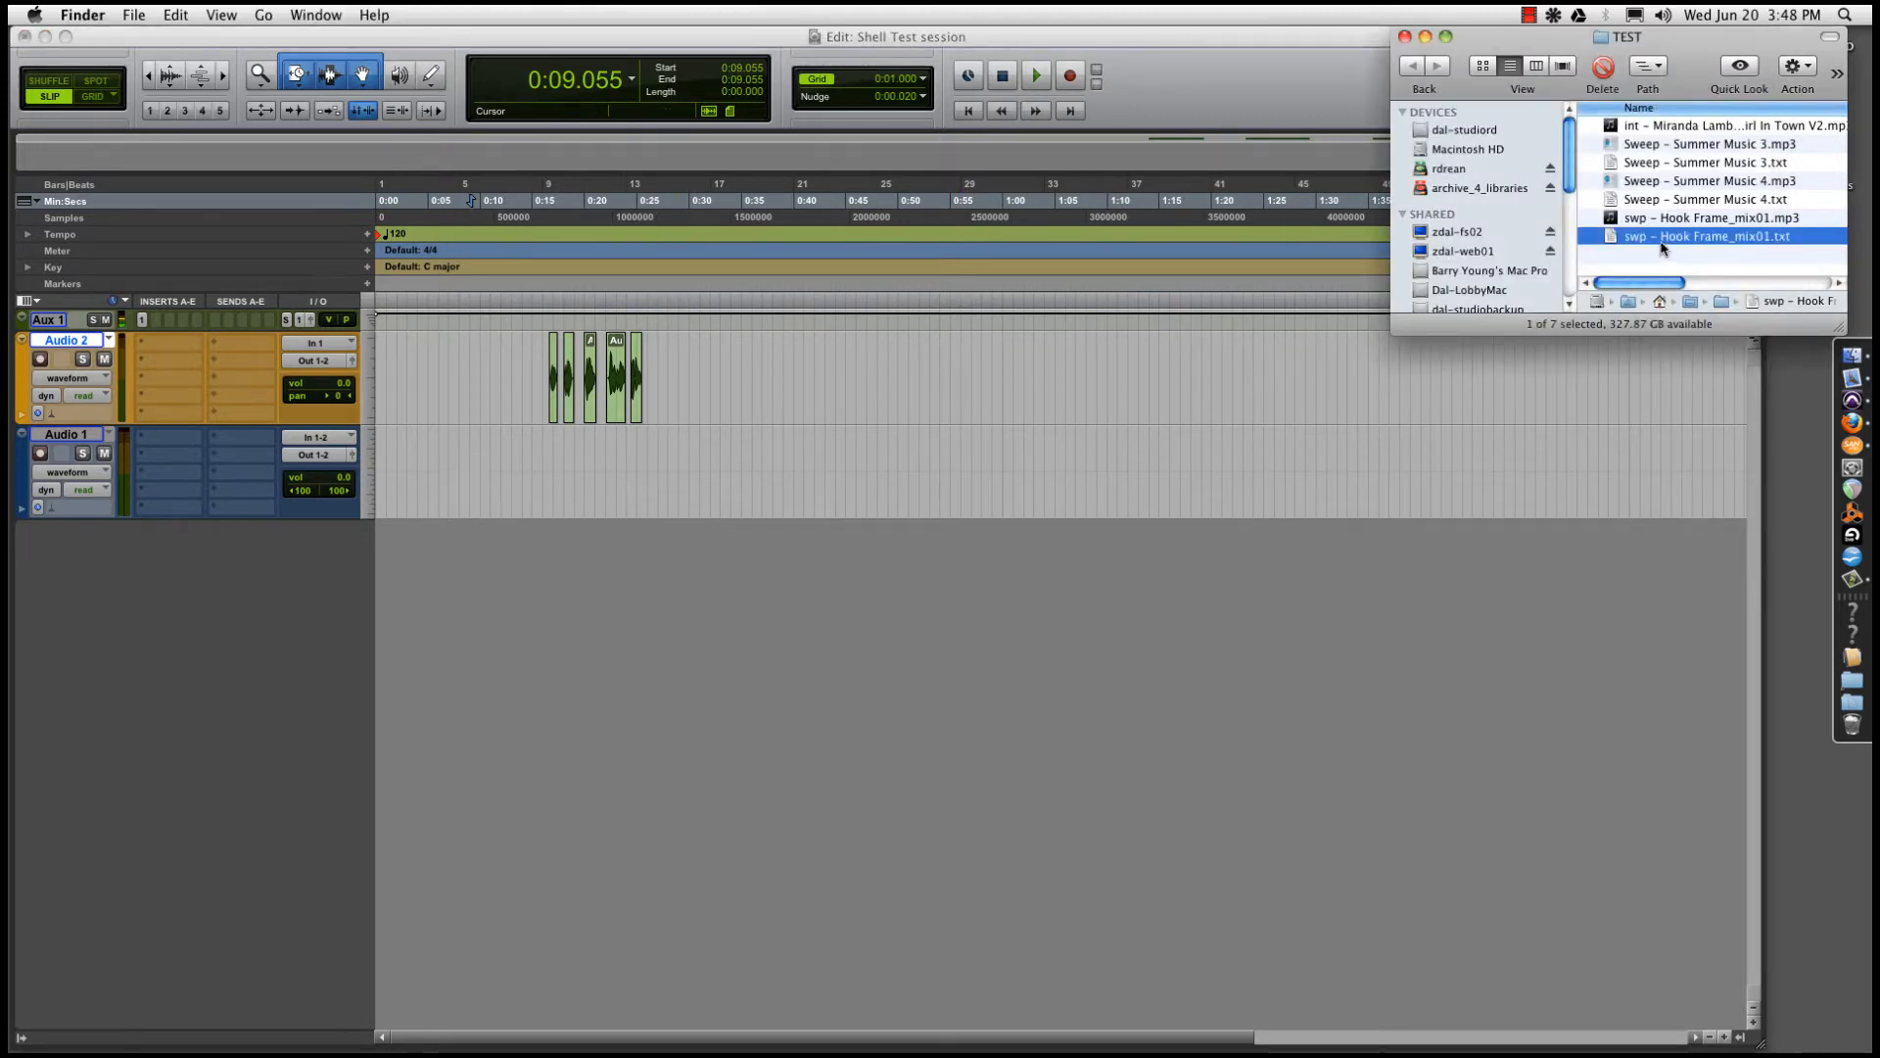
{"action": "mouse_move", "coordinate": [1672, 227]}
{"action": "left_mouse_down"}
{"action": "mouse_move", "coordinate": [1528, 225]}
{"action": "mouse_move", "coordinate": [524, 483]}
{"action": "mouse_move", "coordinate": [423, 477]}
{"action": "left_mouse_up"}
{"action": "key", "text": "super+bracketright"}
{"action": "key", "text": "super+bracketright"}
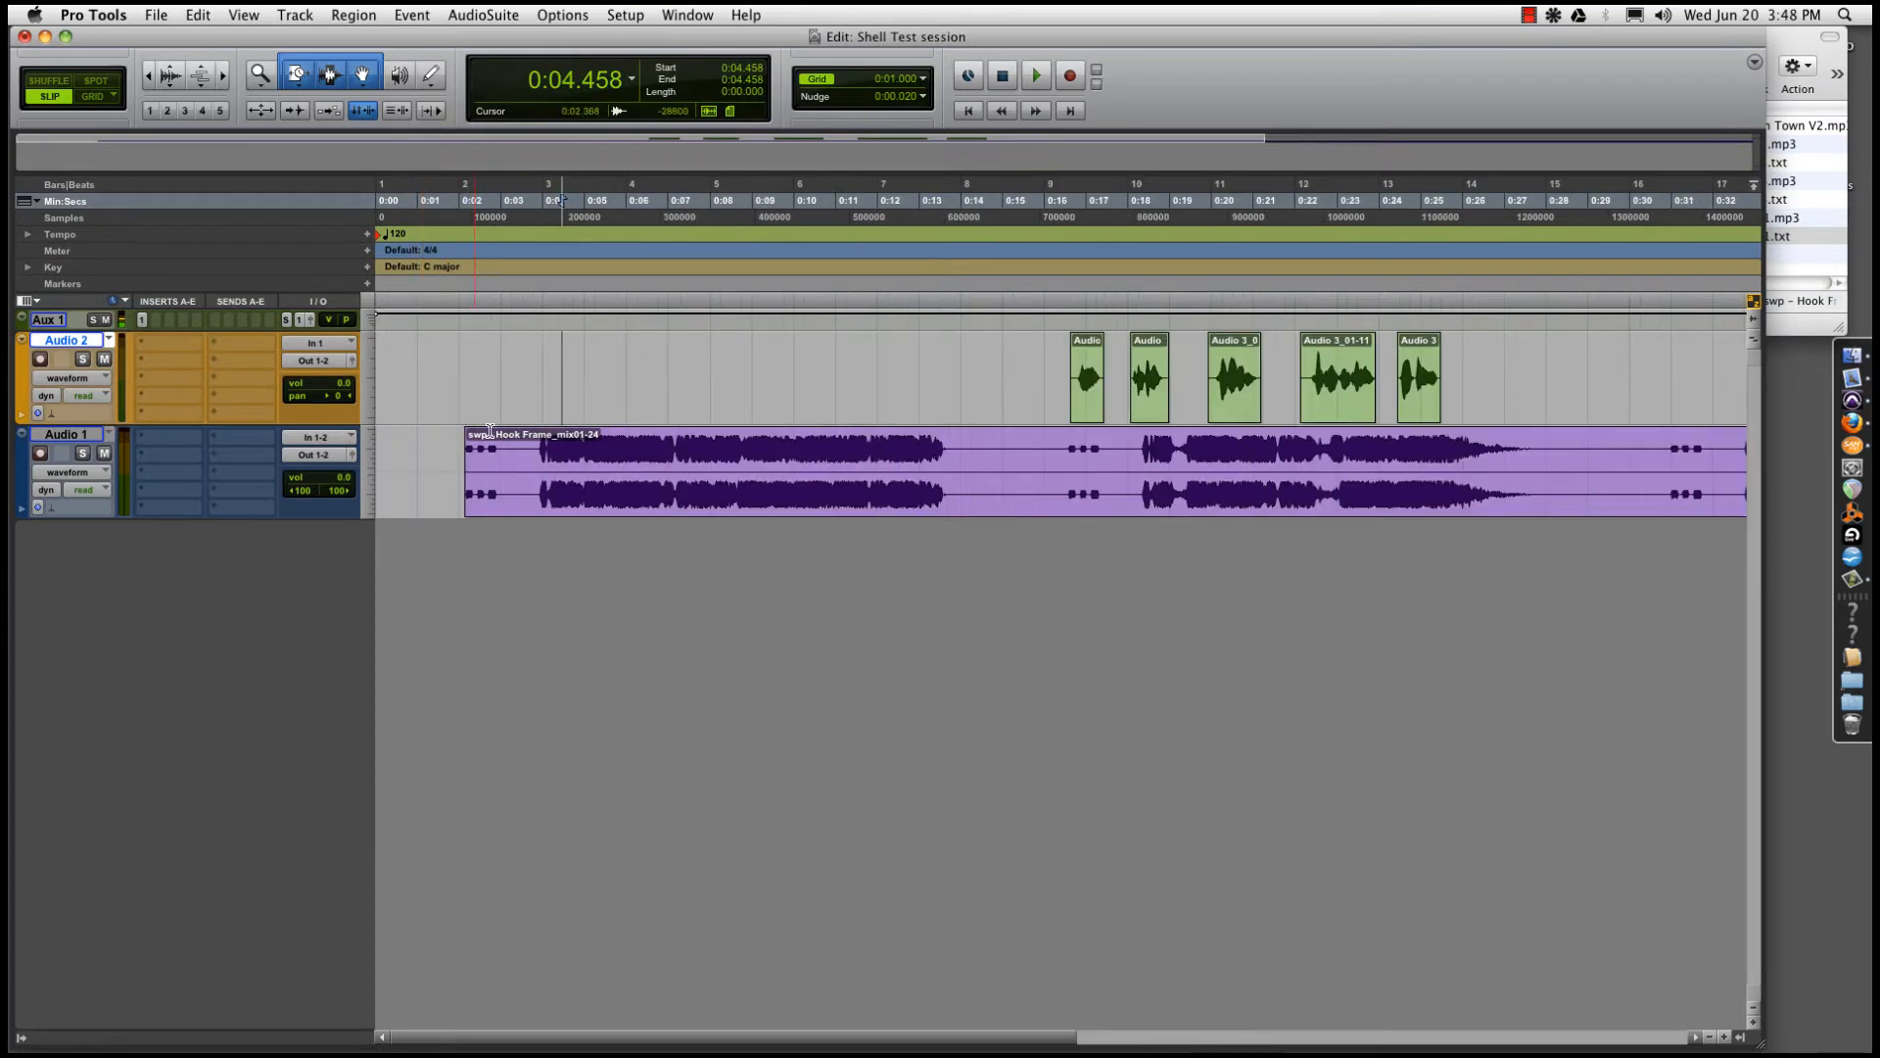
Play back the imported Hook Frame clip from 0:03.900
{"action": "left_click", "coordinate": [539, 451]}
{"action": "key", "text": "space"}
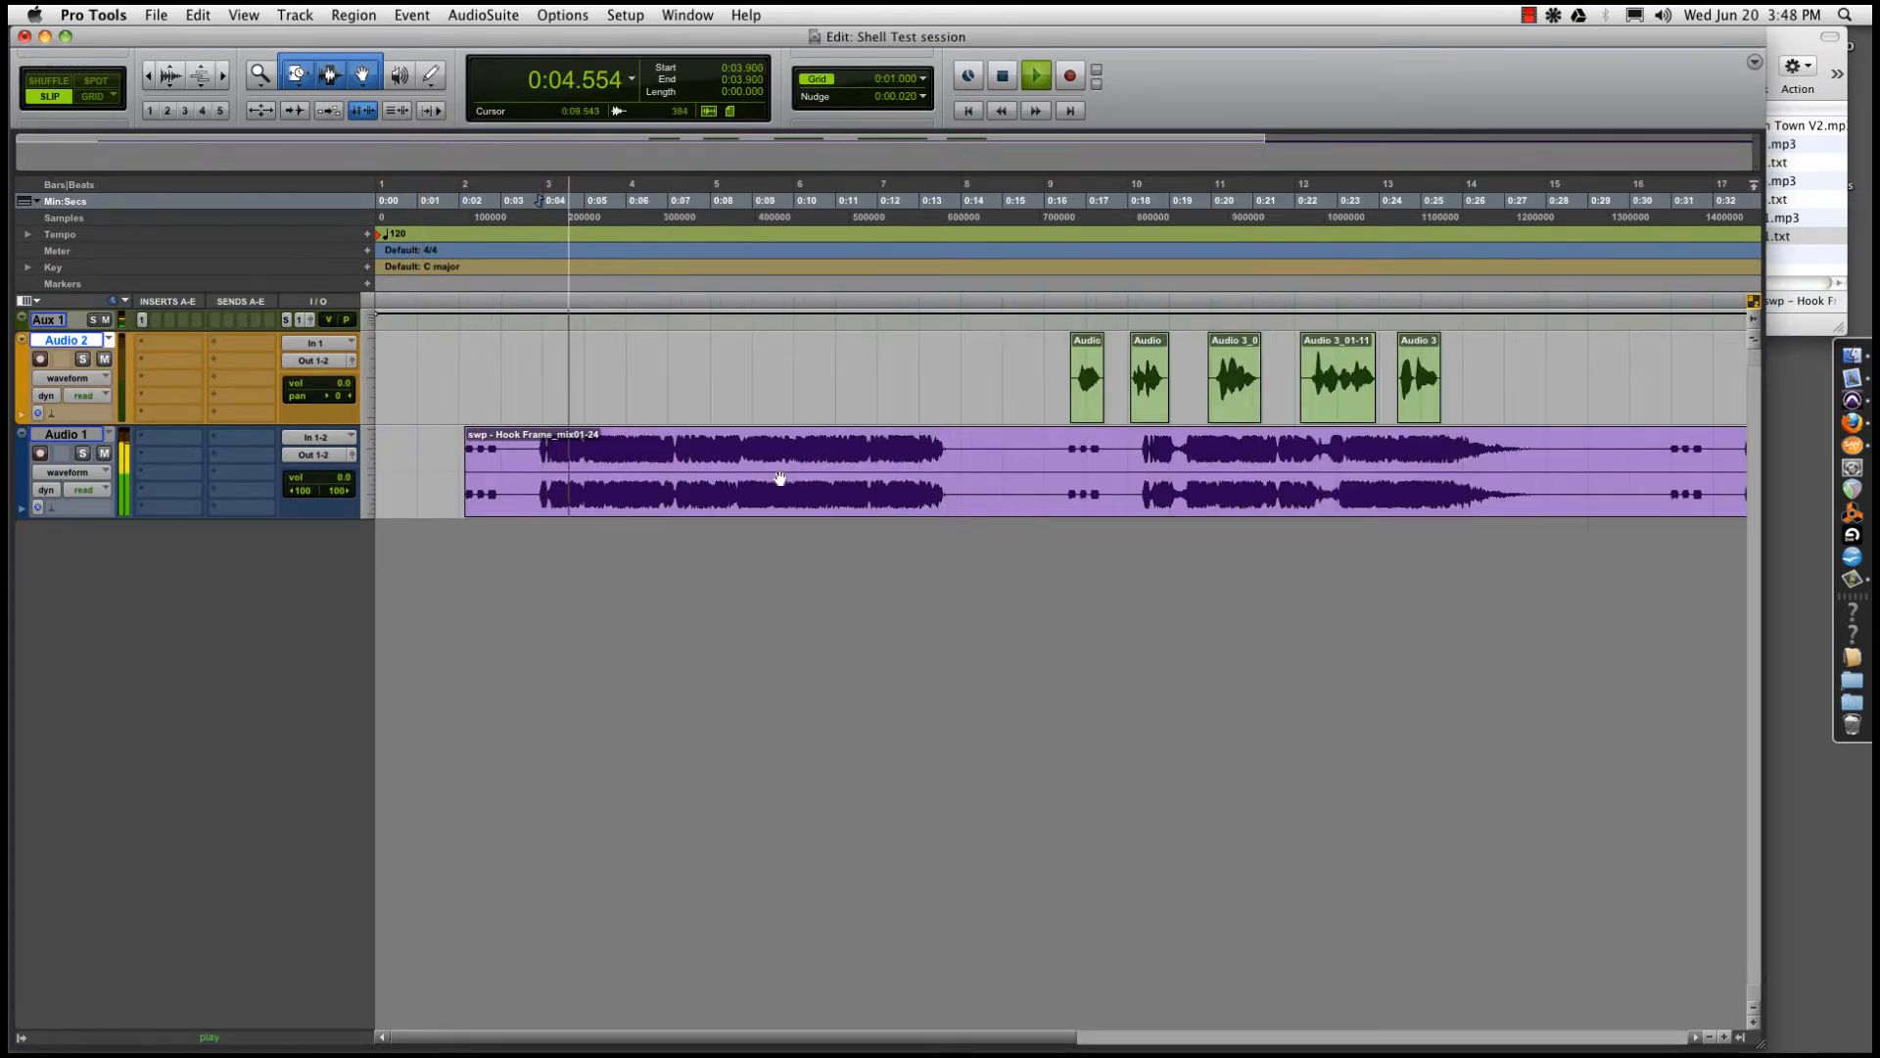
{"action": "key", "text": "super+bracketleft"}
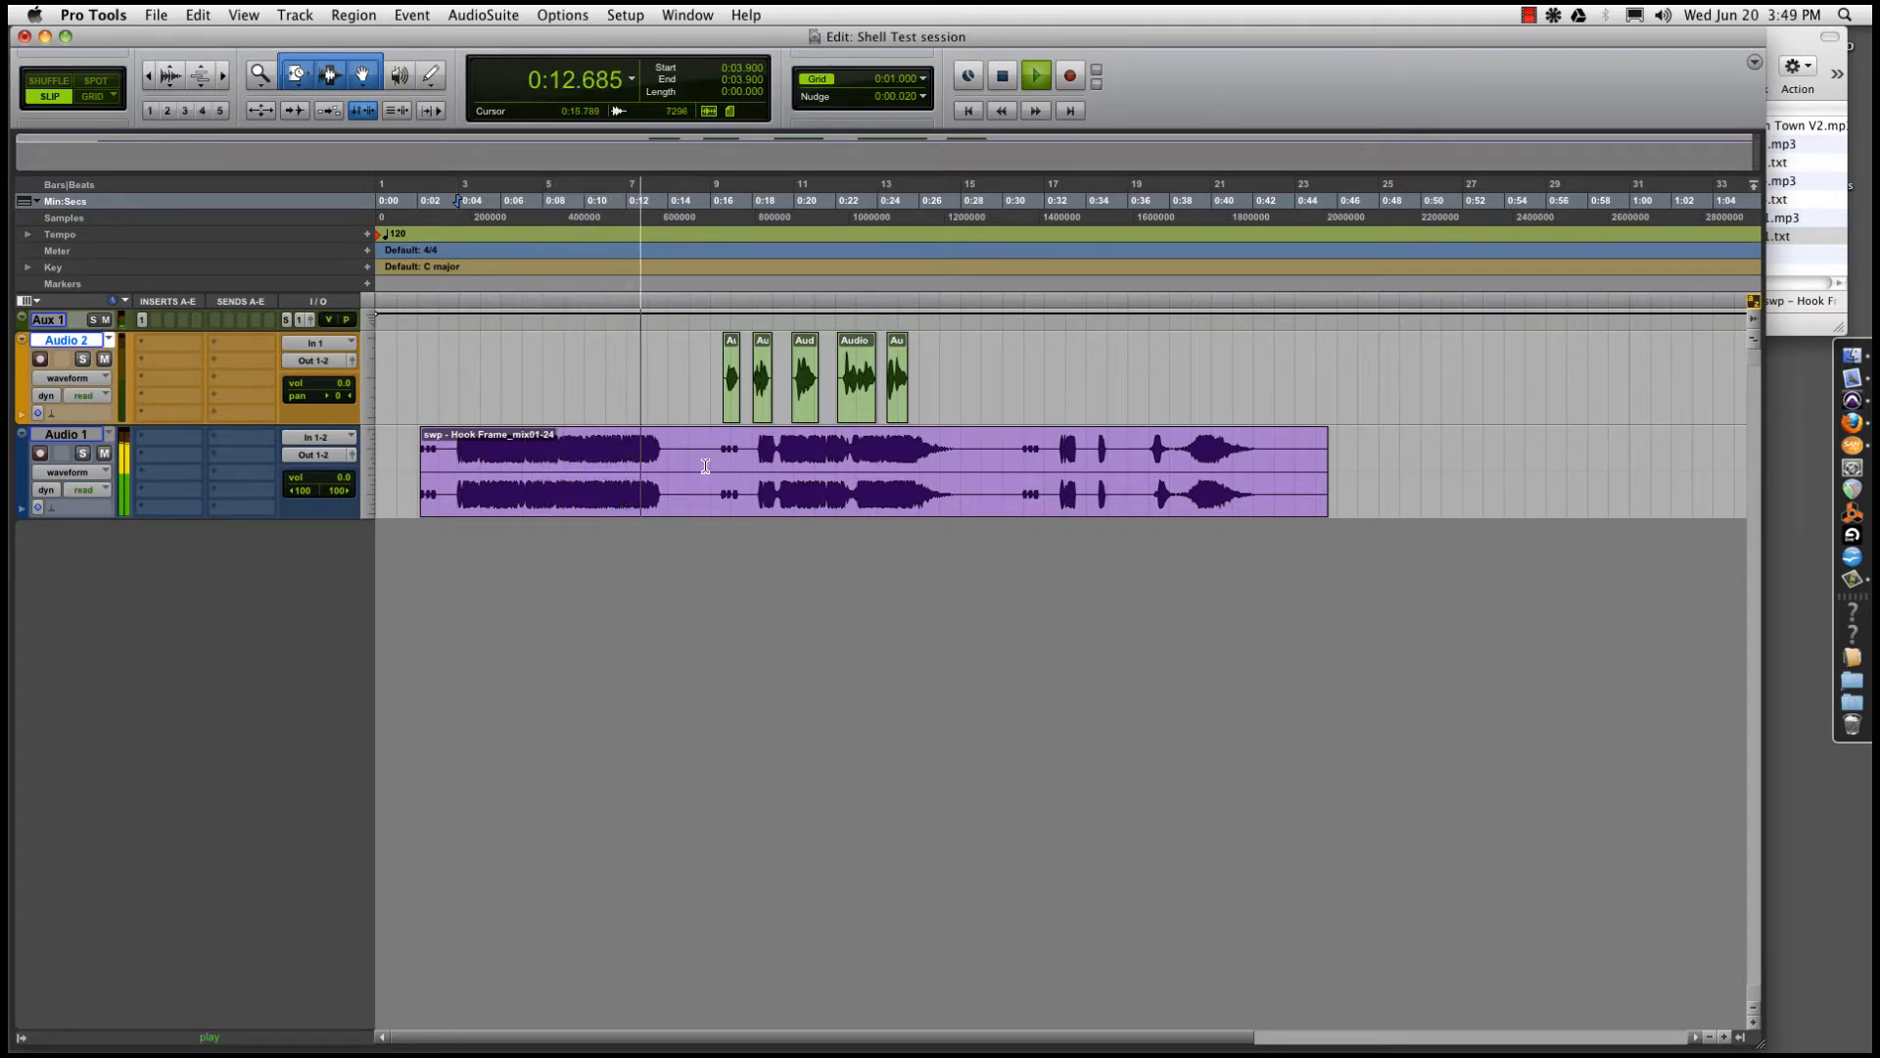
{"action": "key", "text": "super+bracketleft"}
{"action": "key", "text": "space"}
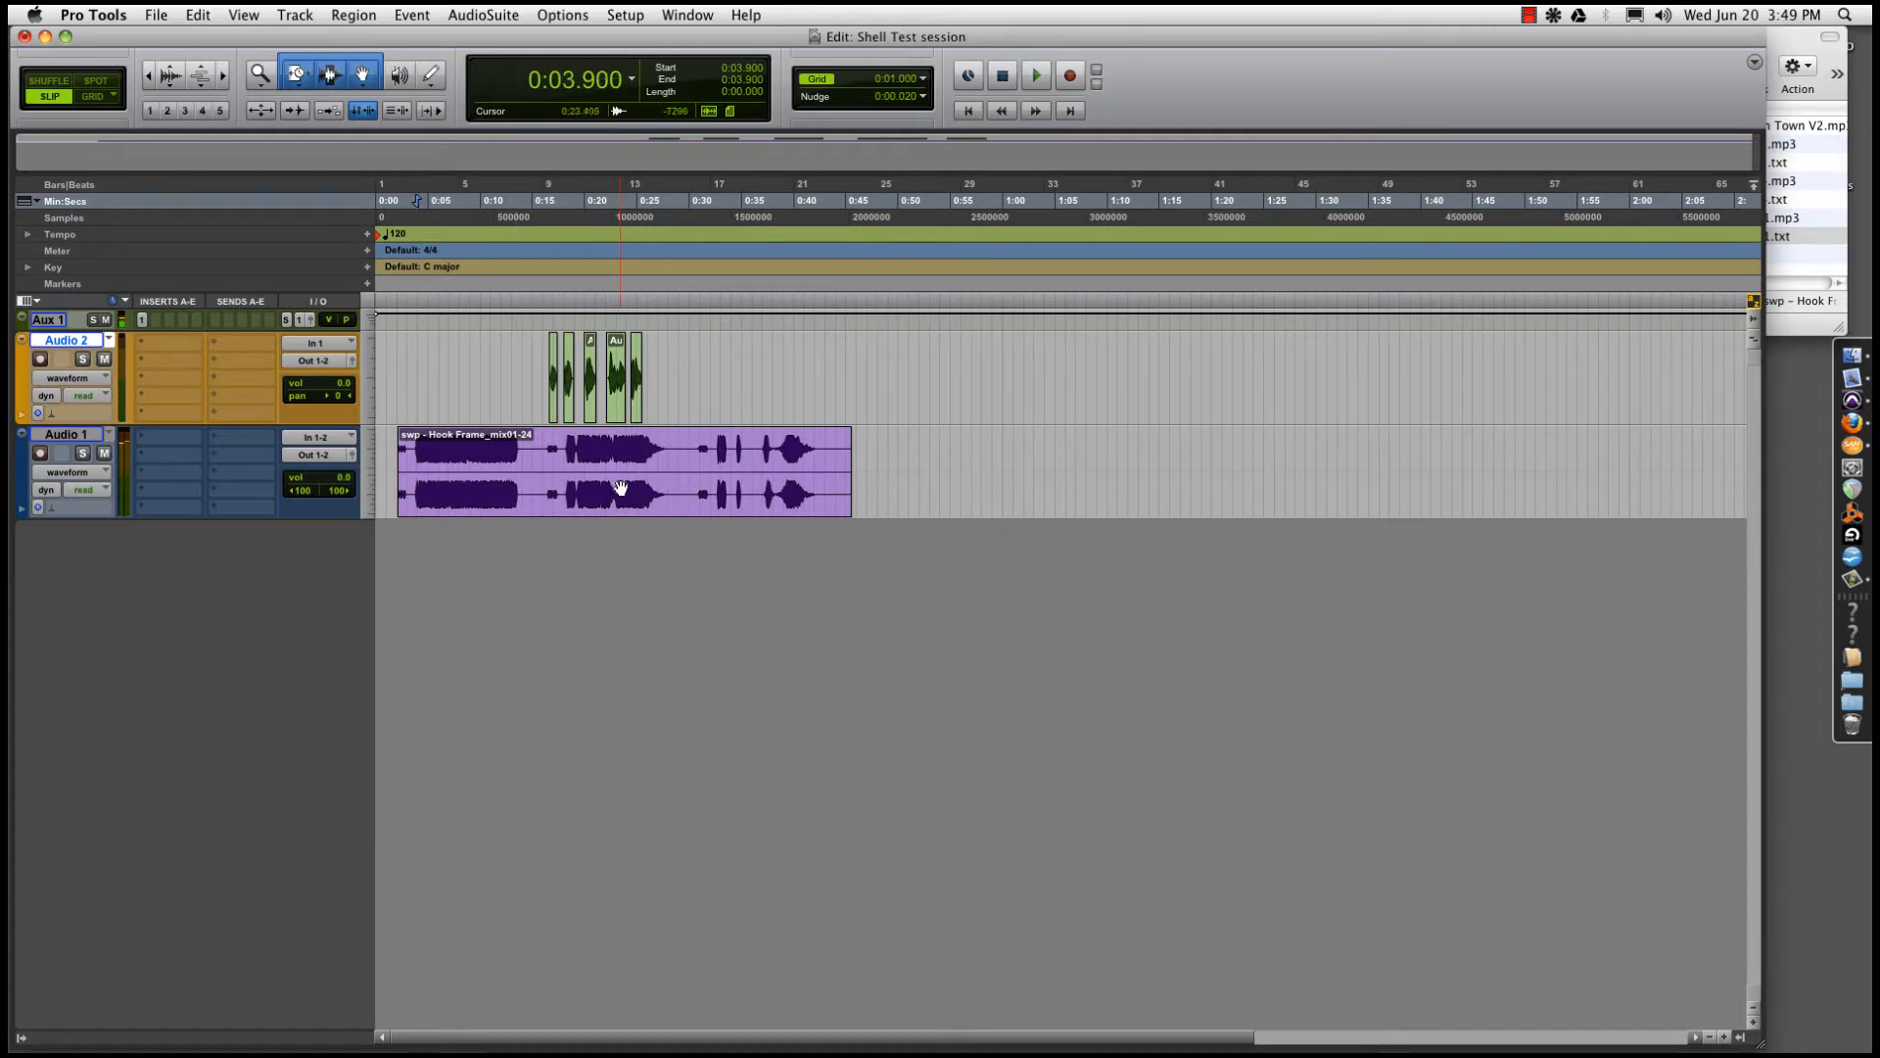
Cut the Hook Frame clip just before its second section at about 0:16 and delete everything before the cut
{"action": "left_click_drag", "start_coordinate": [549, 458], "coordinate": [542, 459]}
{"action": "key", "text": "Delete"}
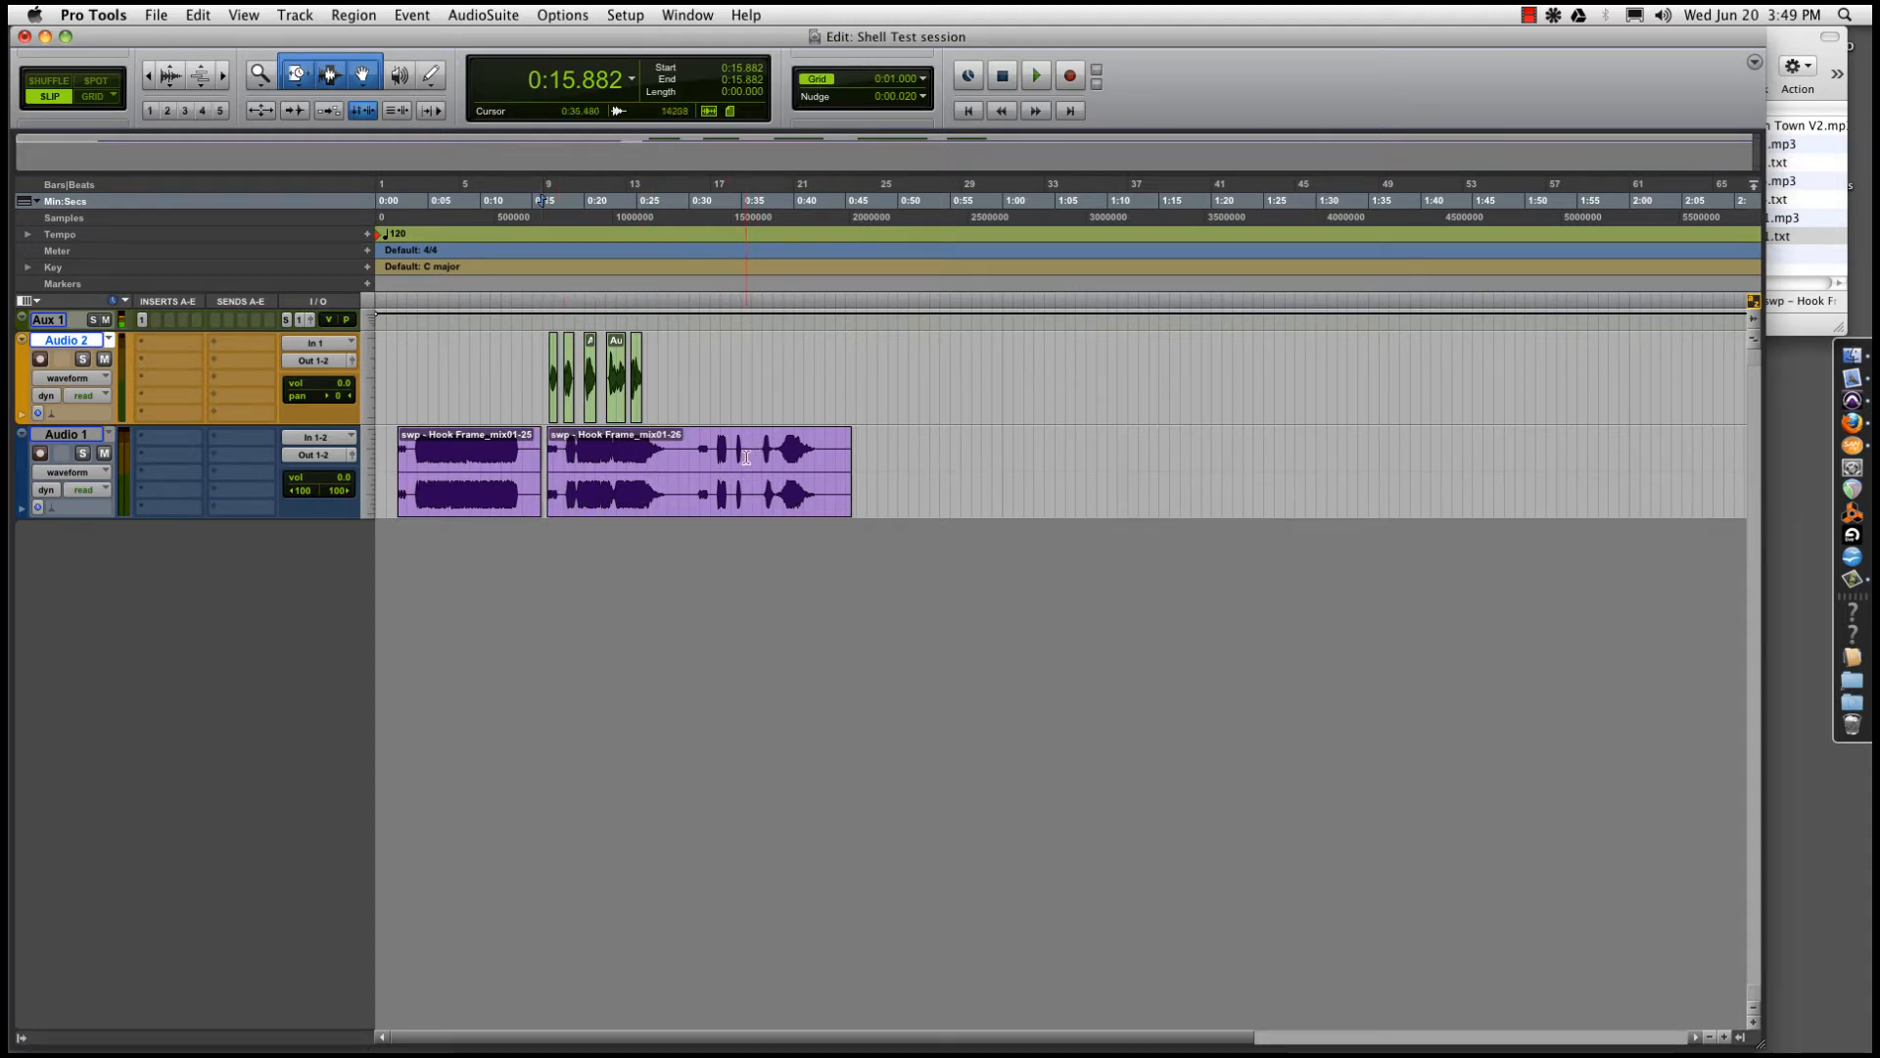
{"action": "left_click", "coordinate": [462, 495]}
{"action": "key", "text": "Delete"}
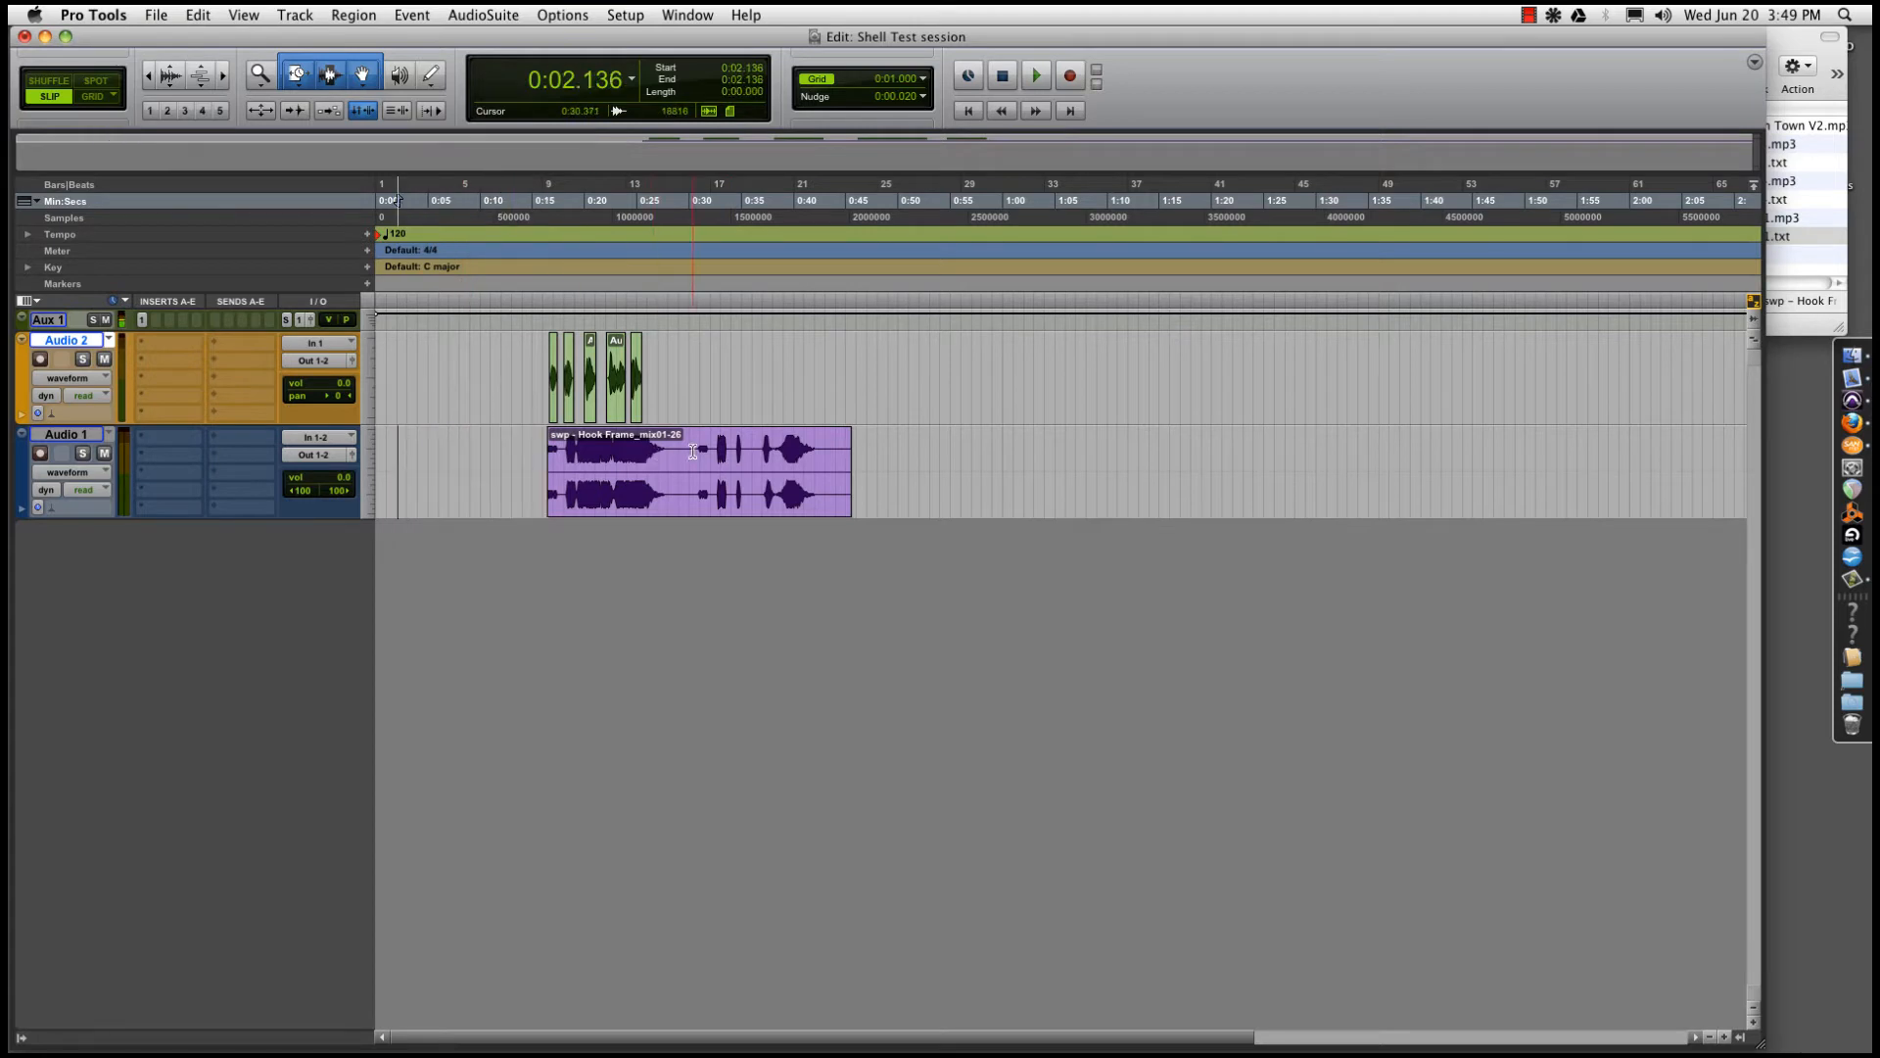
Cut the Hook Frame clip after its second section at about 0:30 and delete the remaining tail
{"action": "left_click_drag", "start_coordinate": [692, 451], "coordinate": [687, 452]}
{"action": "key", "text": "Delete"}
{"action": "left_click", "coordinate": [726, 497]}
{"action": "key", "text": "Delete"}
Move the remaining Hook Frame clip earlier to start at 0:05.967 and audition it from 0:07.569
{"action": "left_click", "coordinate": [644, 502]}
{"action": "key", "text": "t"}
{"action": "key", "text": "t"}
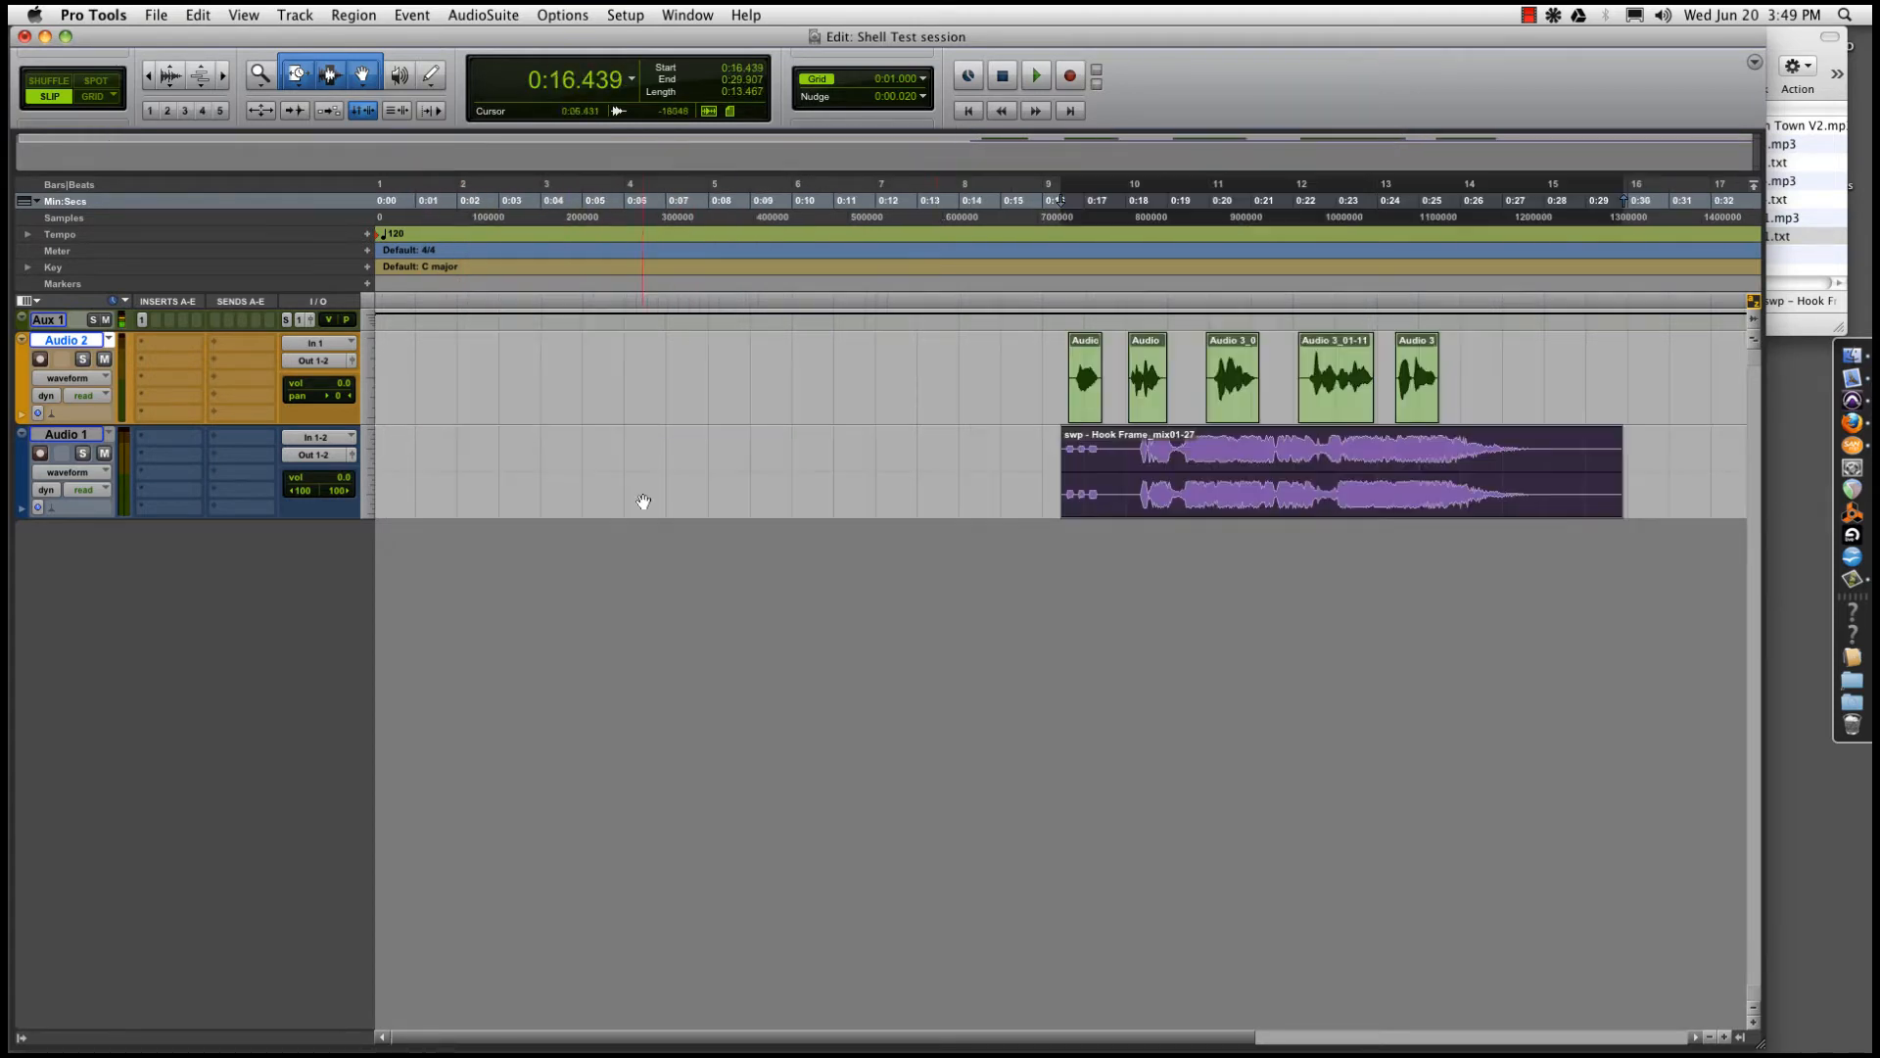
{"action": "left_click_drag", "start_coordinate": [1229, 488], "coordinate": [1114, 497]}
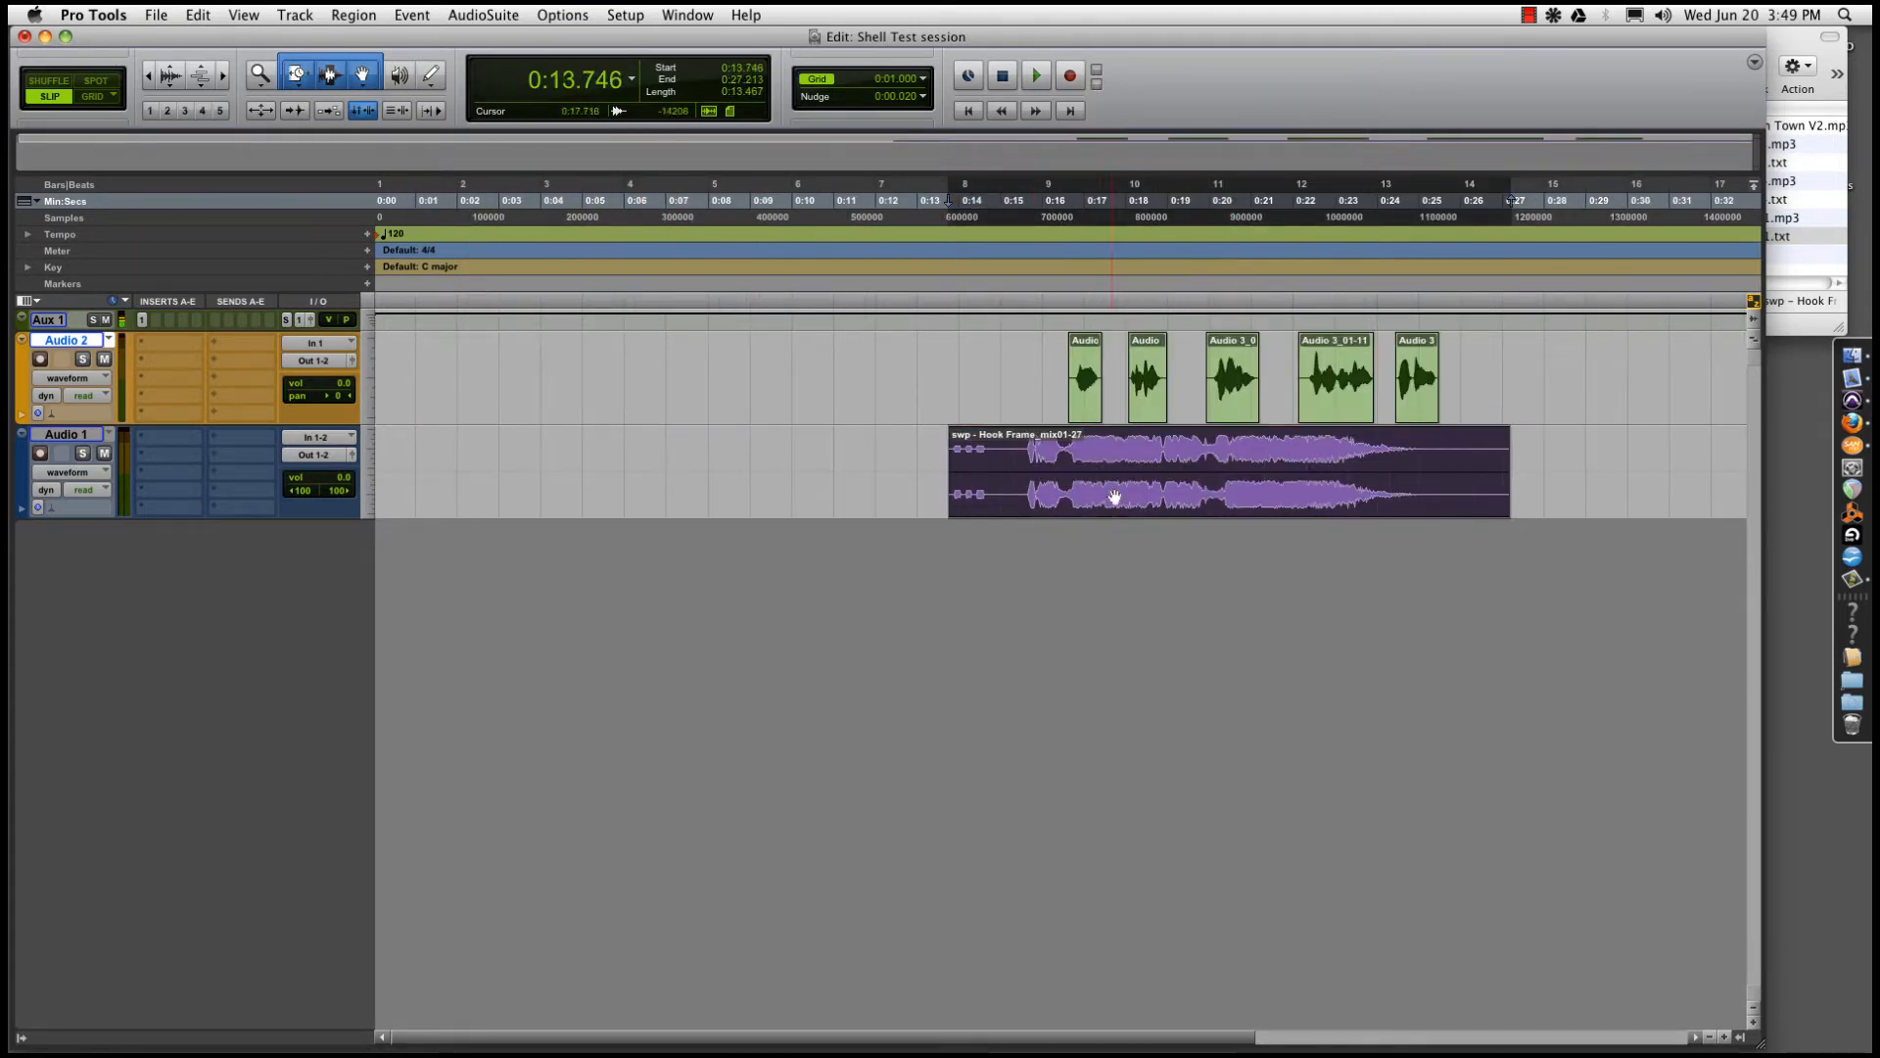
{"action": "left_click", "coordinate": [1054, 415]}
{"action": "key", "text": "t"}
{"action": "left_click", "coordinate": [1055, 460]}
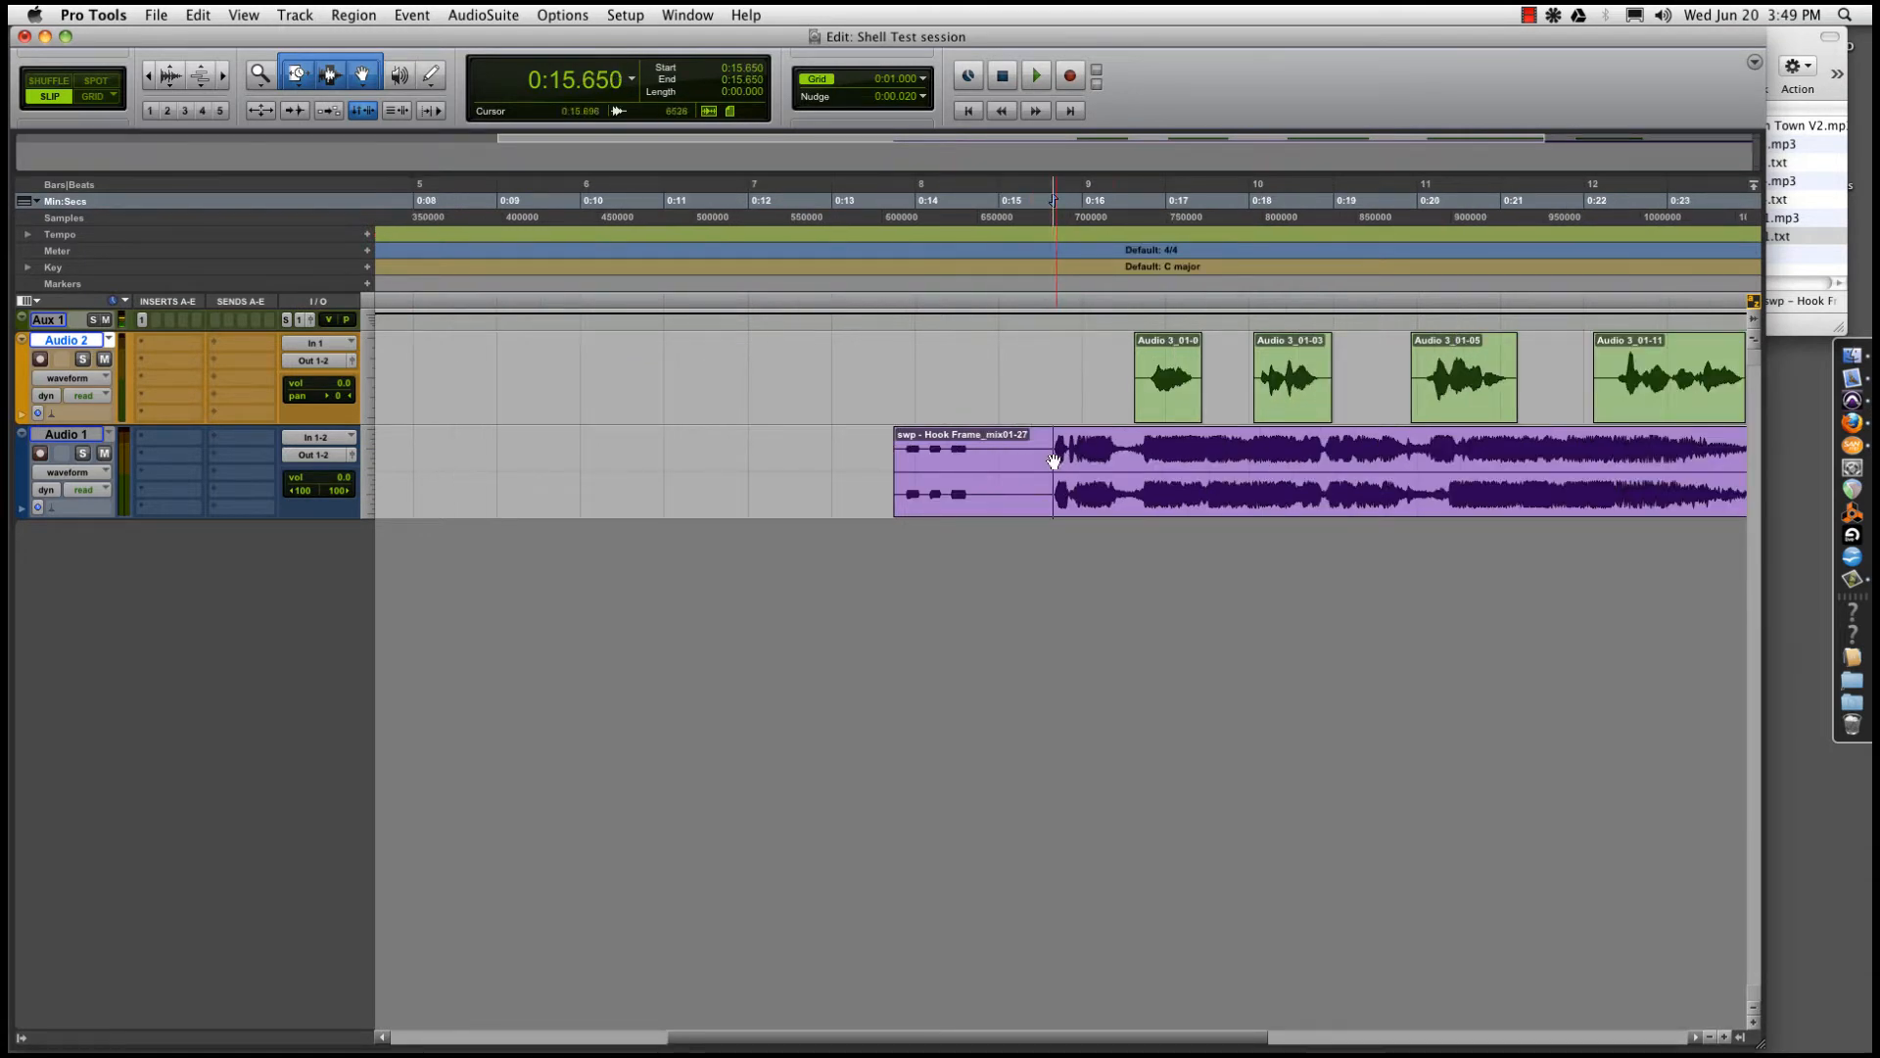
{"action": "left_click", "coordinate": [999, 495]}
{"action": "left_click_drag", "start_coordinate": [999, 496], "coordinate": [579, 483]}
{"action": "key", "text": "r"}
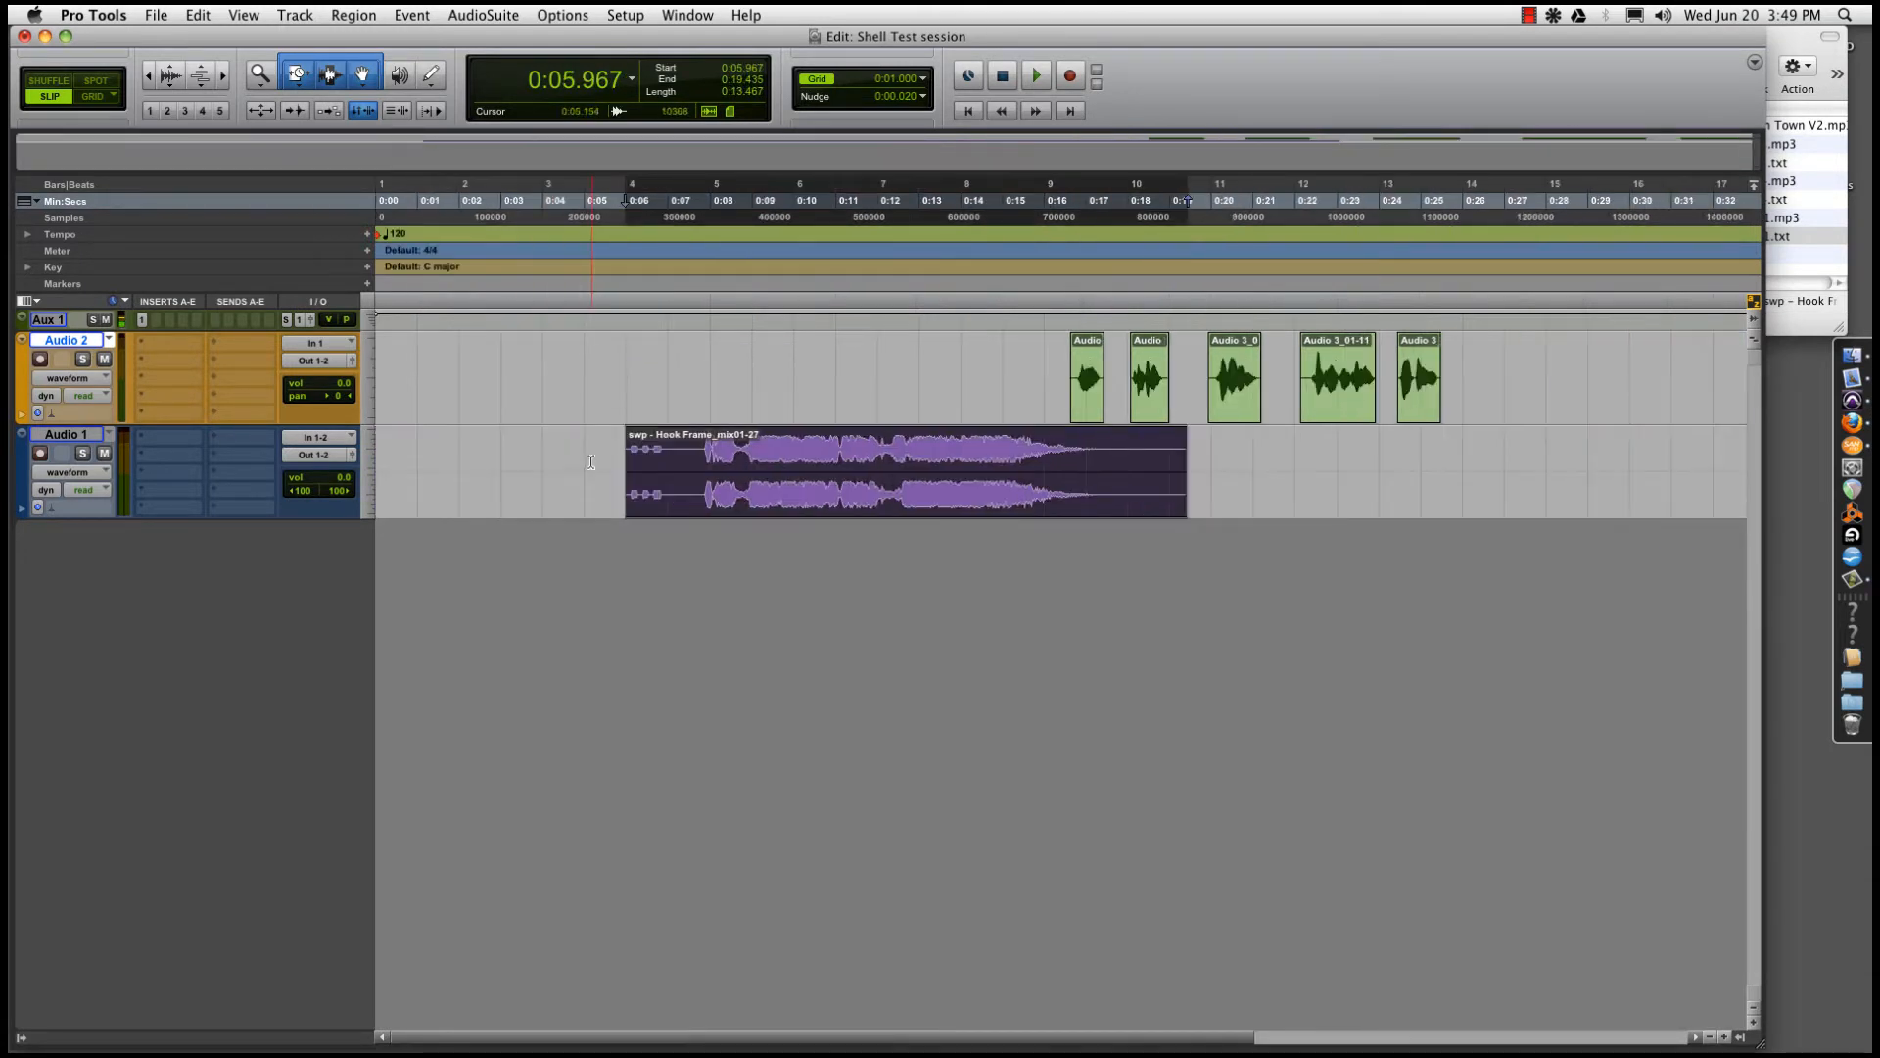
{"action": "left_click", "coordinate": [692, 452]}
{"action": "key", "text": "space"}
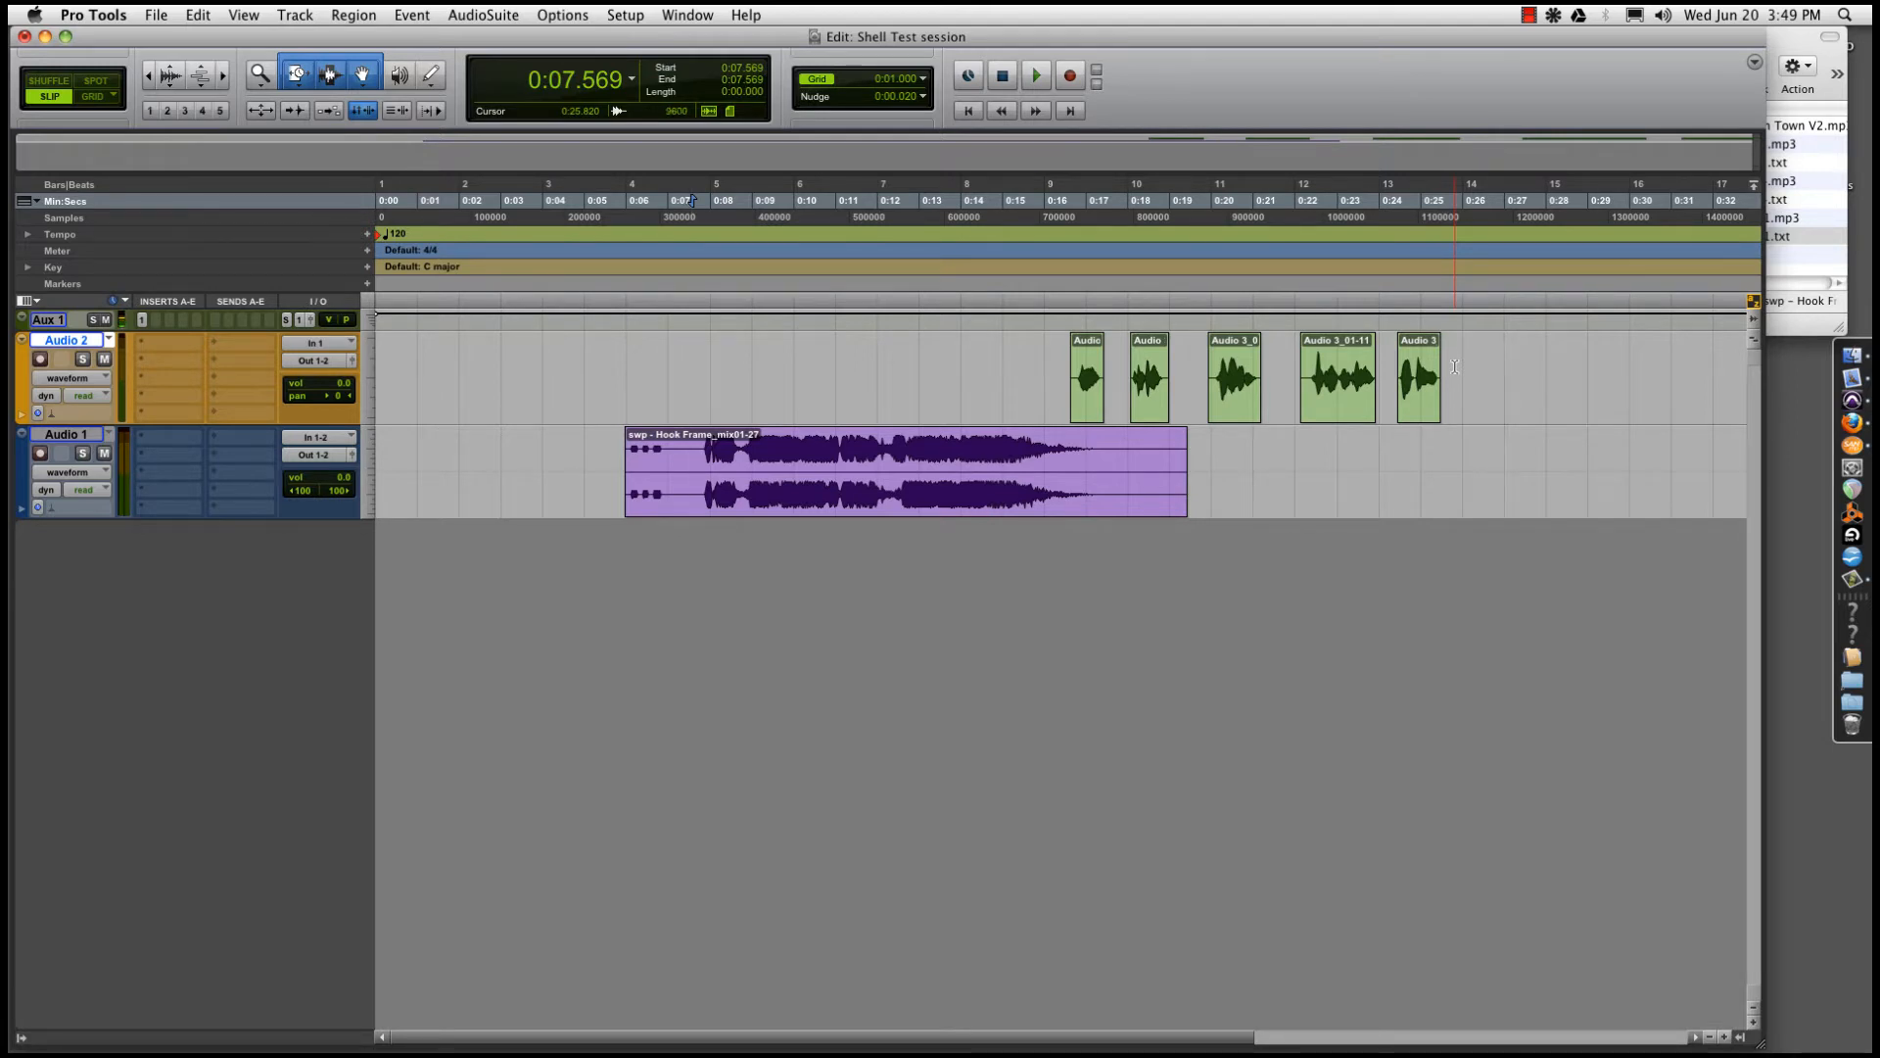
Move all five voice clips on Audio 2 together over the Hook Frame clip, shortly after its music starts at about 0:08
{"action": "left_click", "coordinate": [945, 350]}
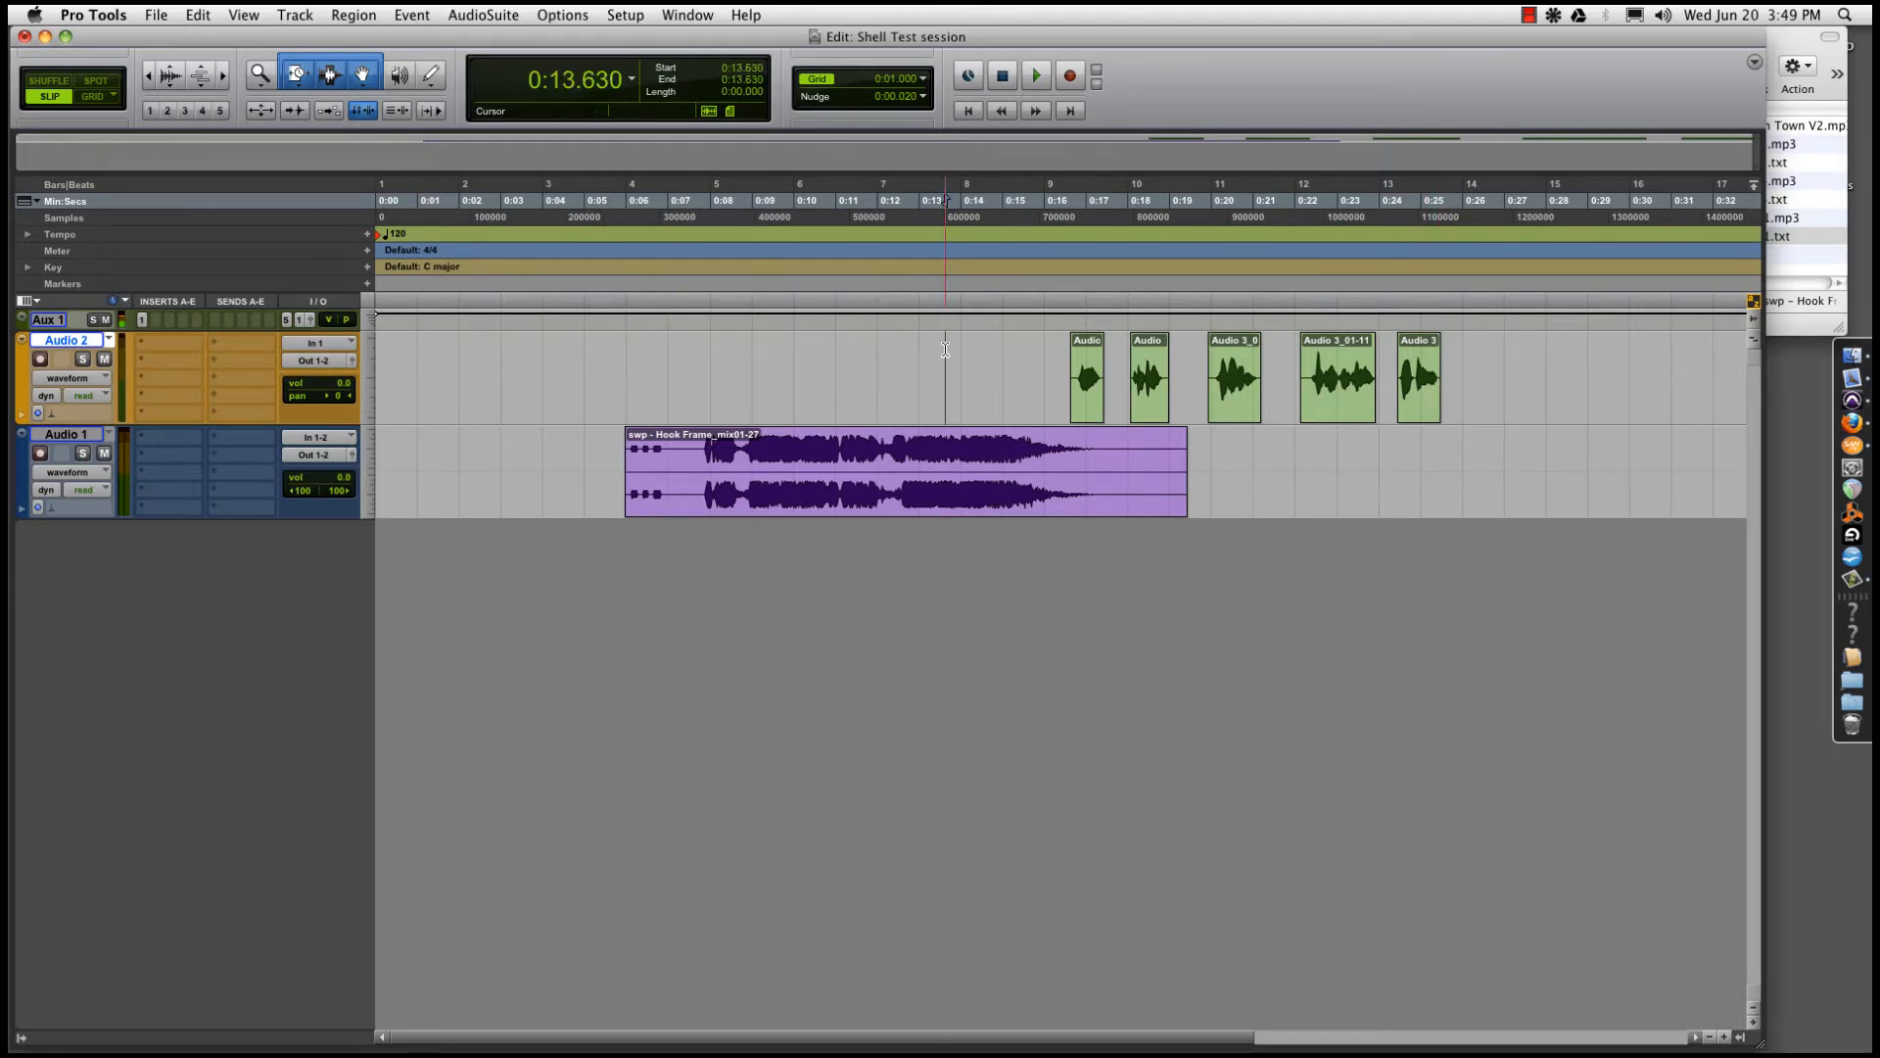
{"action": "left_click", "coordinate": [1084, 413]}
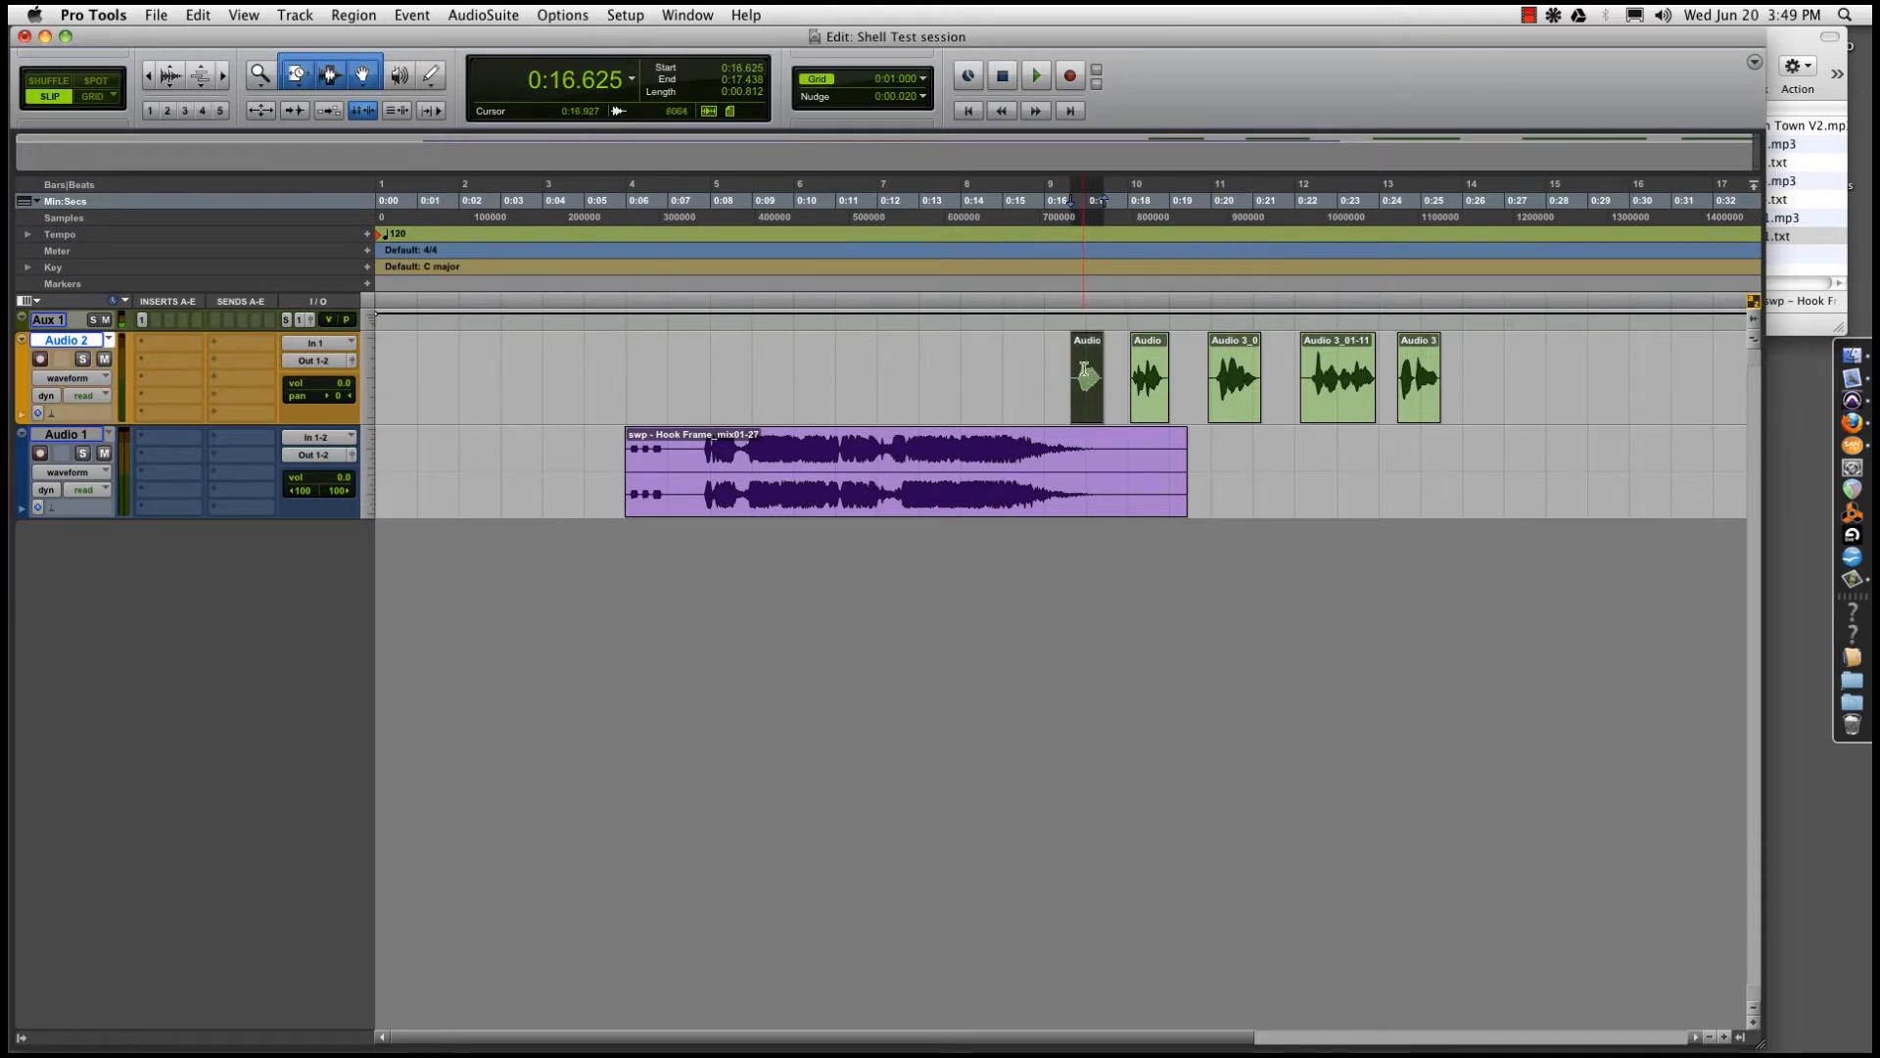
{"action": "left_click", "coordinate": [982, 495]}
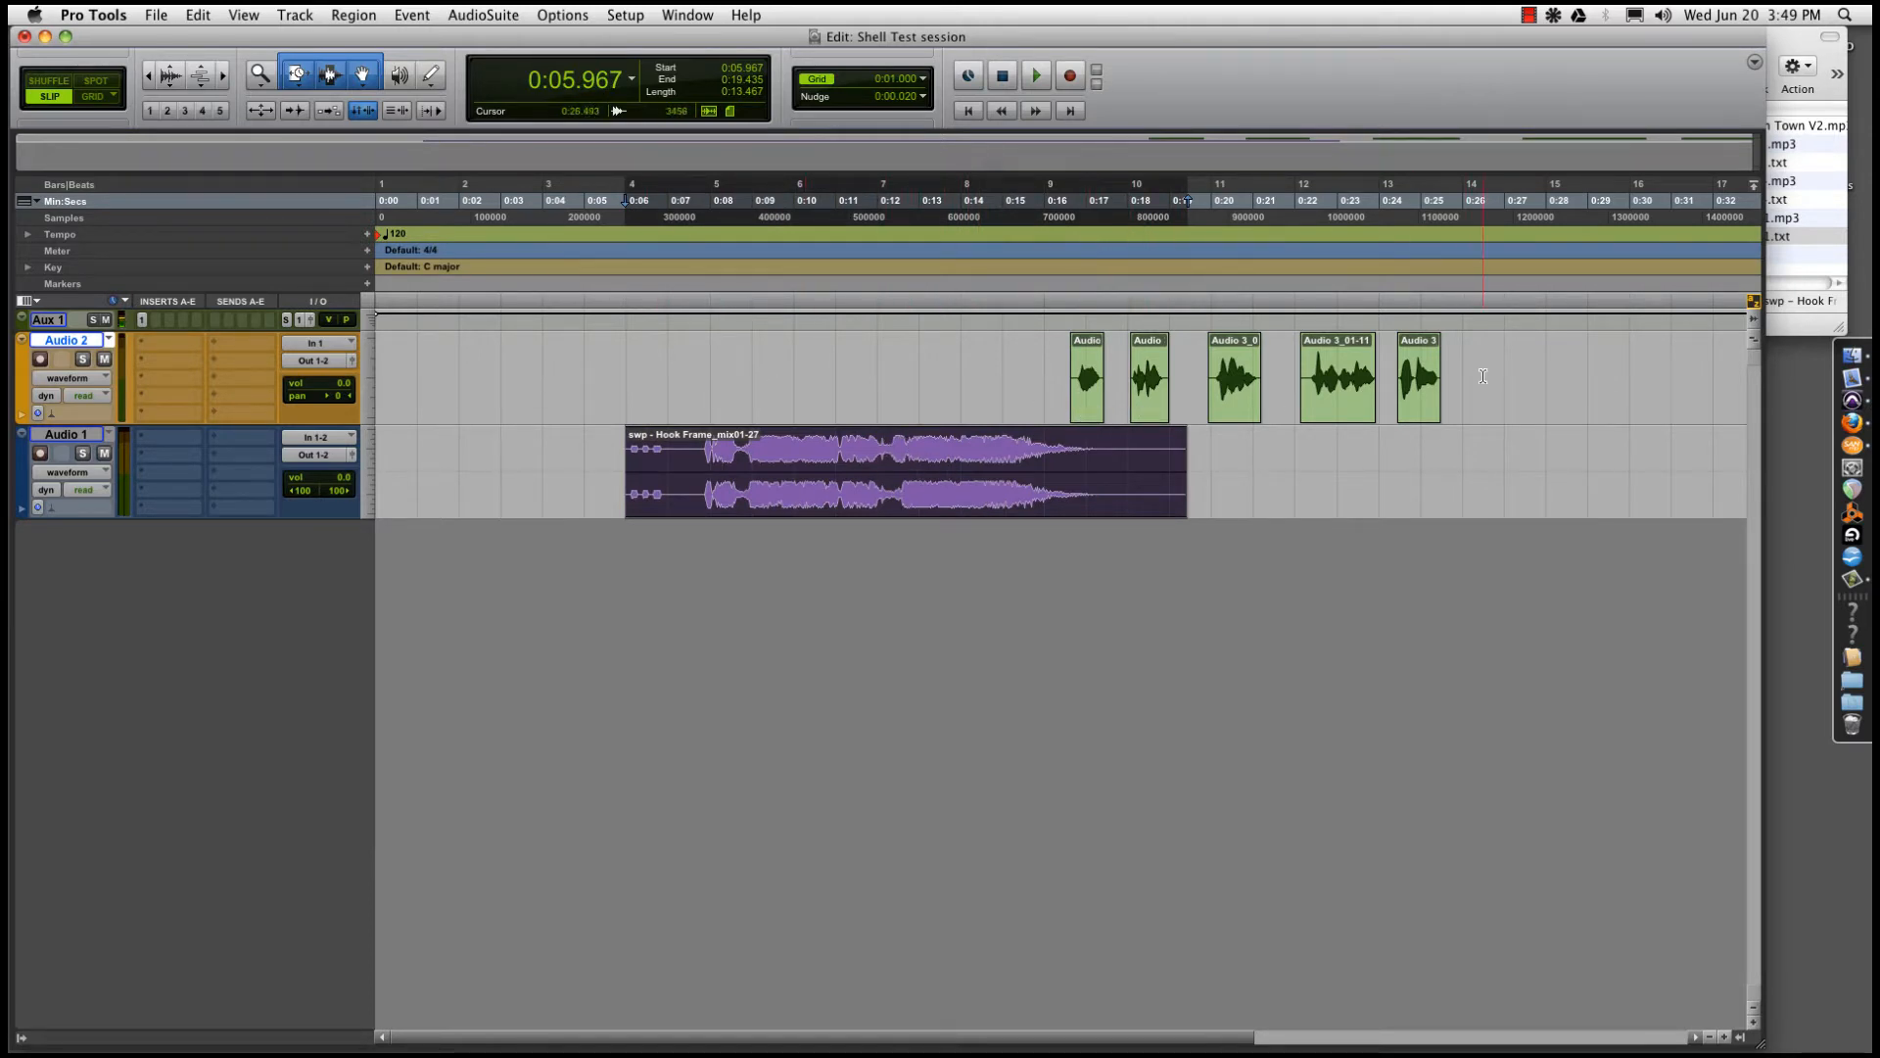
{"action": "left_click_drag", "start_coordinate": [1490, 376], "coordinate": [746, 410]}
Shift only the first voice clip slightly earlier so it starts at 0:08.347
{"action": "key", "text": "t"}
{"action": "key", "text": "t"}
{"action": "key", "text": "t"}
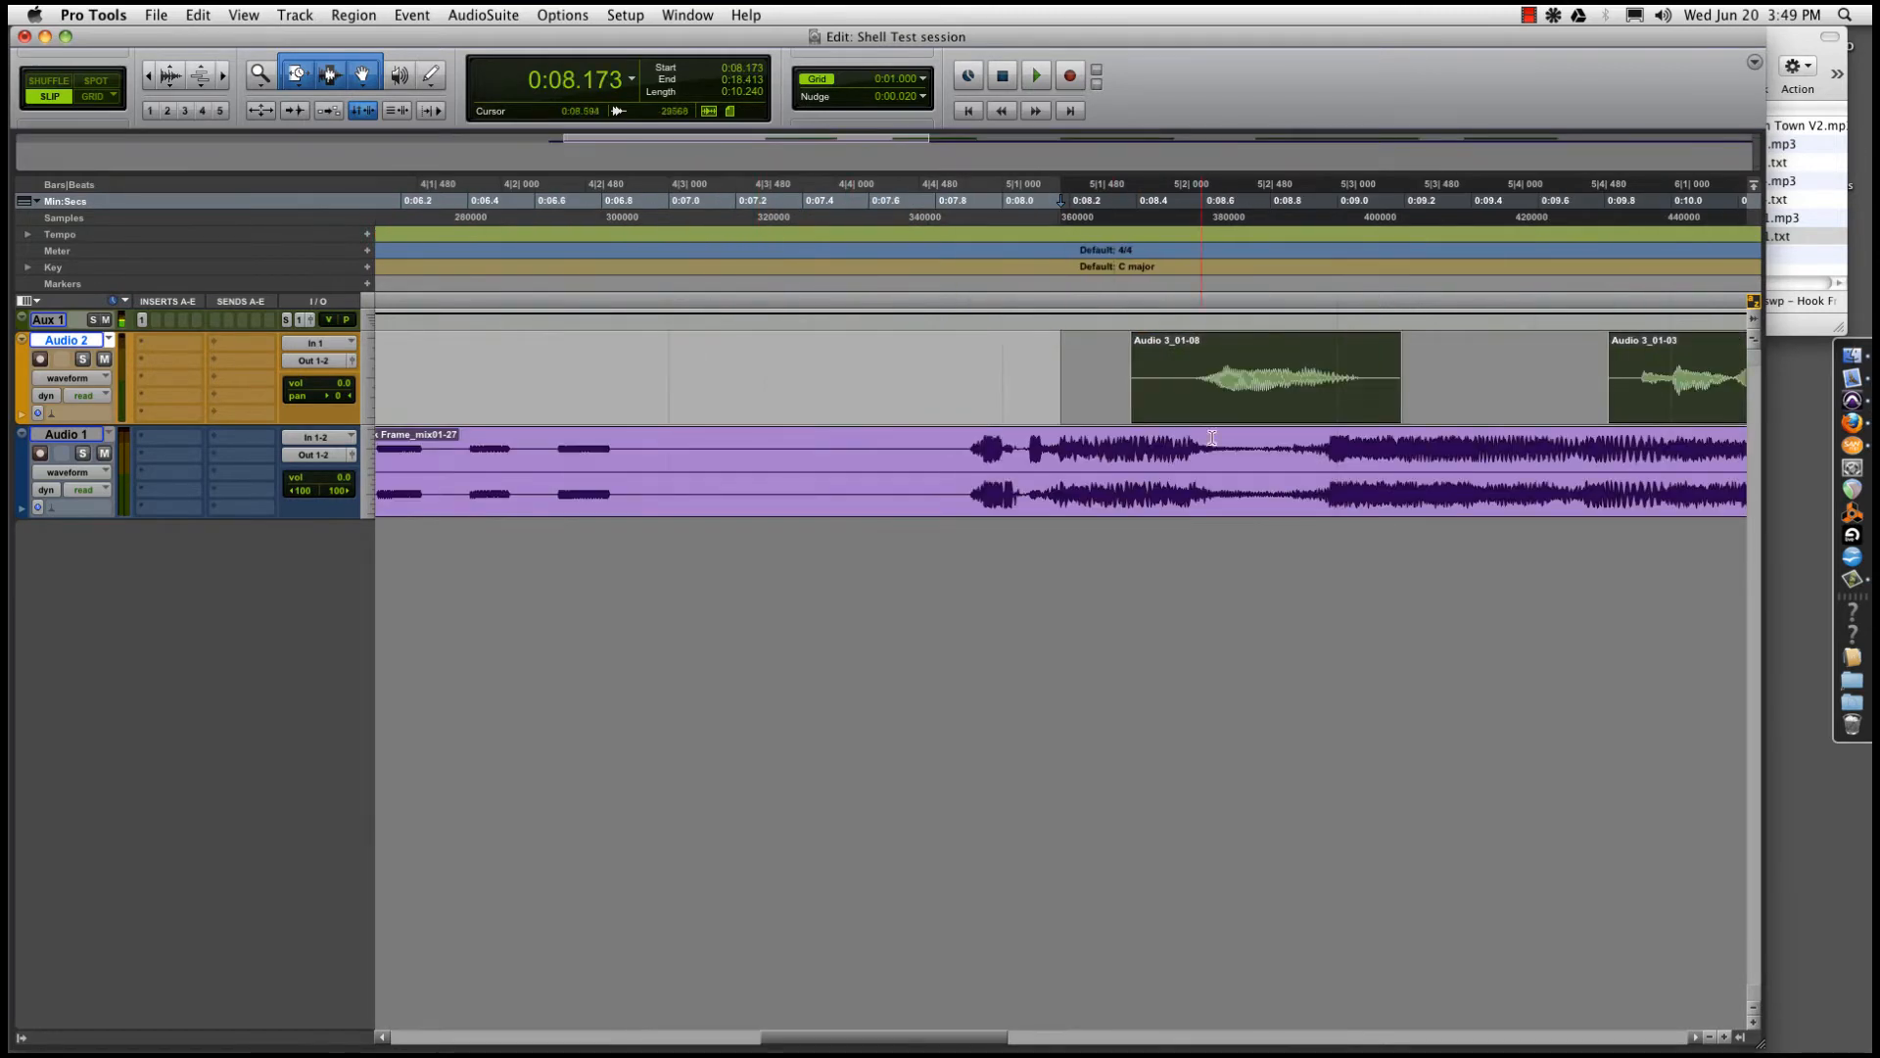
{"action": "left_click", "coordinate": [1052, 395]}
{"action": "left_click_drag", "start_coordinate": [1292, 412], "coordinate": [1278, 411]}
{"action": "key", "text": "r"}
{"action": "key", "text": "r"}
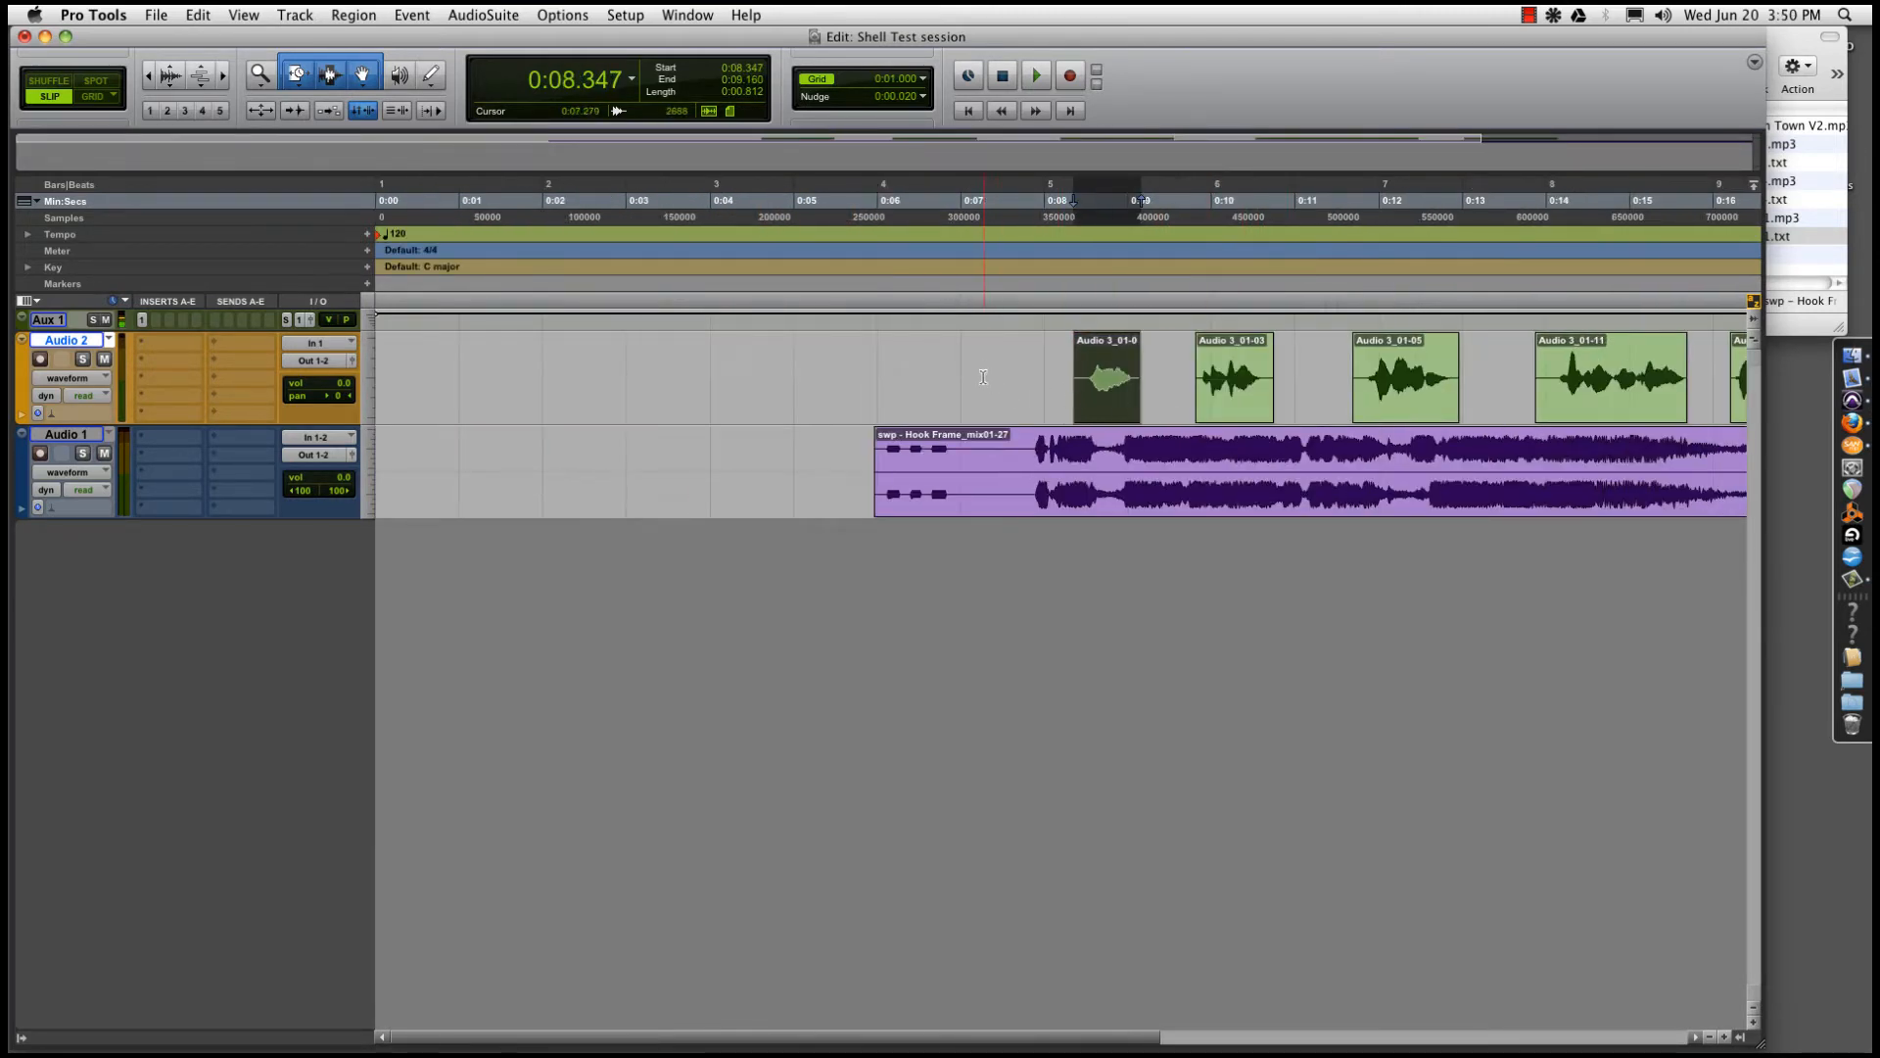
Play the voice and music together from 0:07.825 to check the first clip's timing
{"action": "left_click", "coordinate": [1030, 362]}
{"action": "key", "text": "space"}
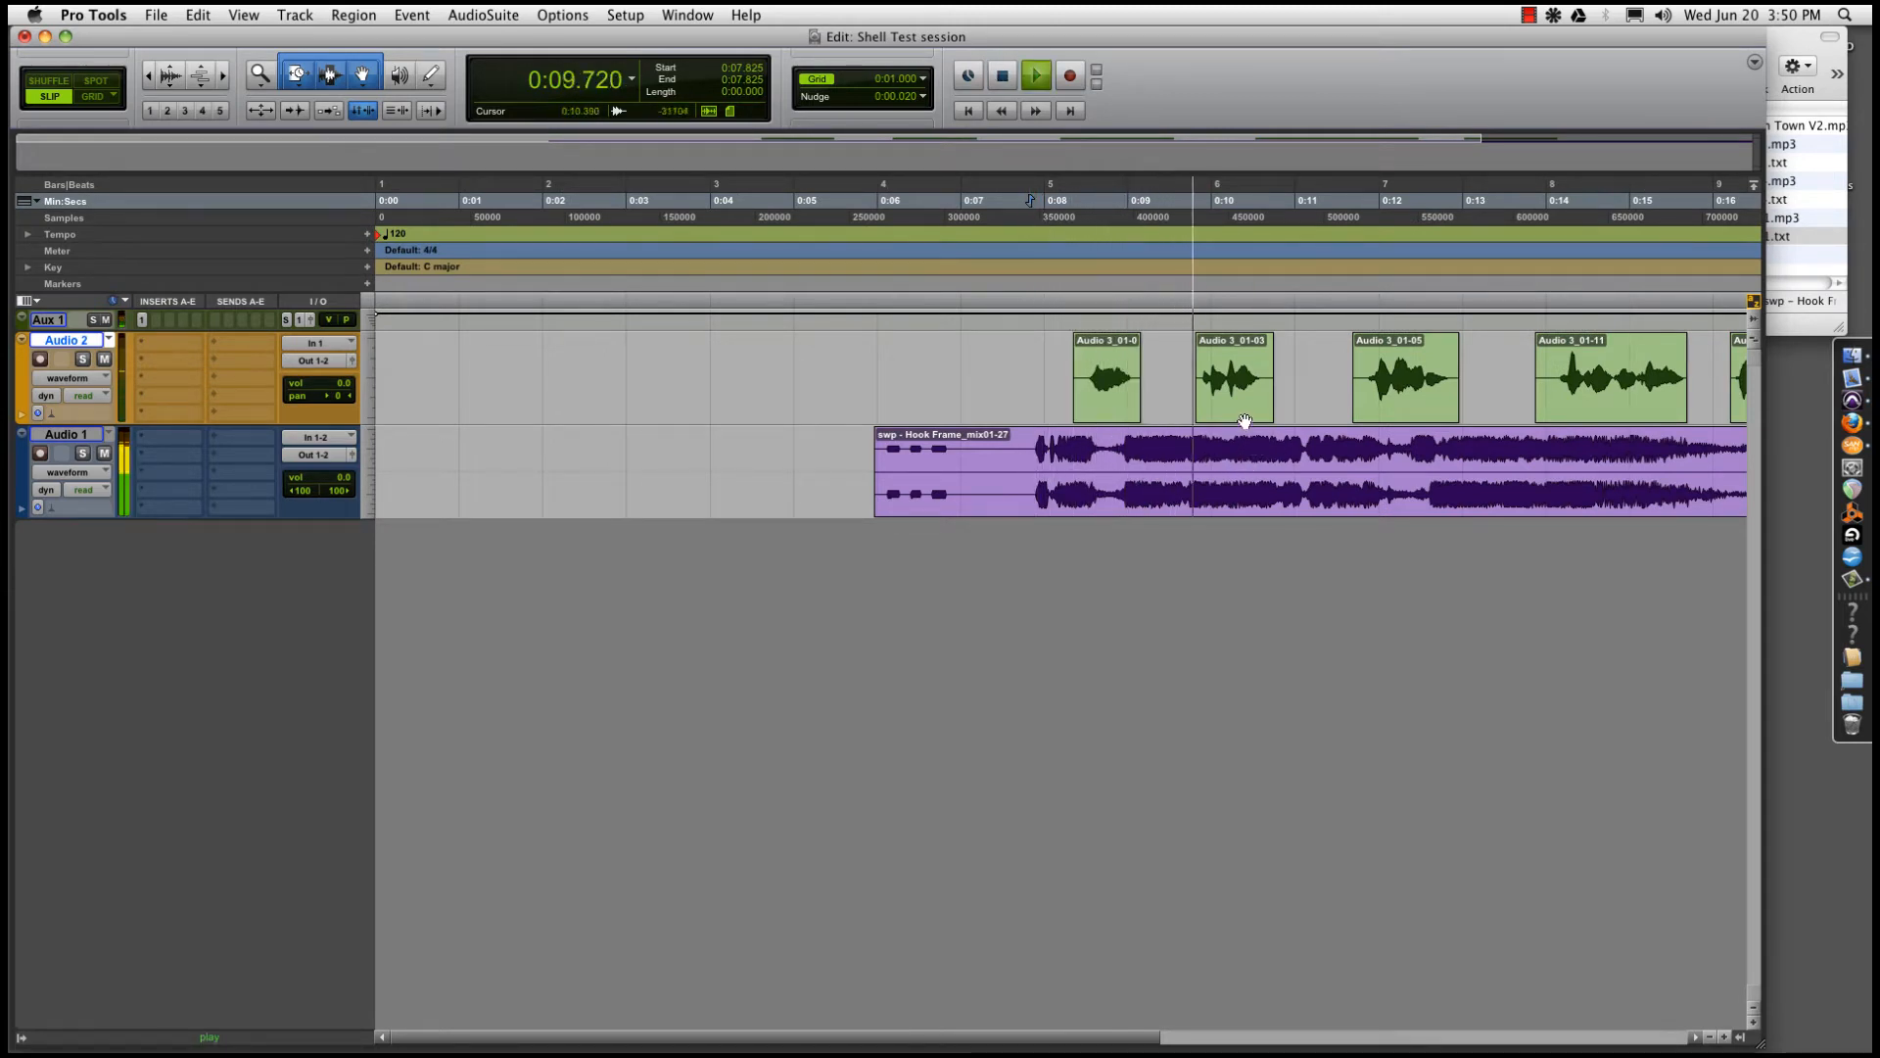
{"action": "key", "text": "space"}
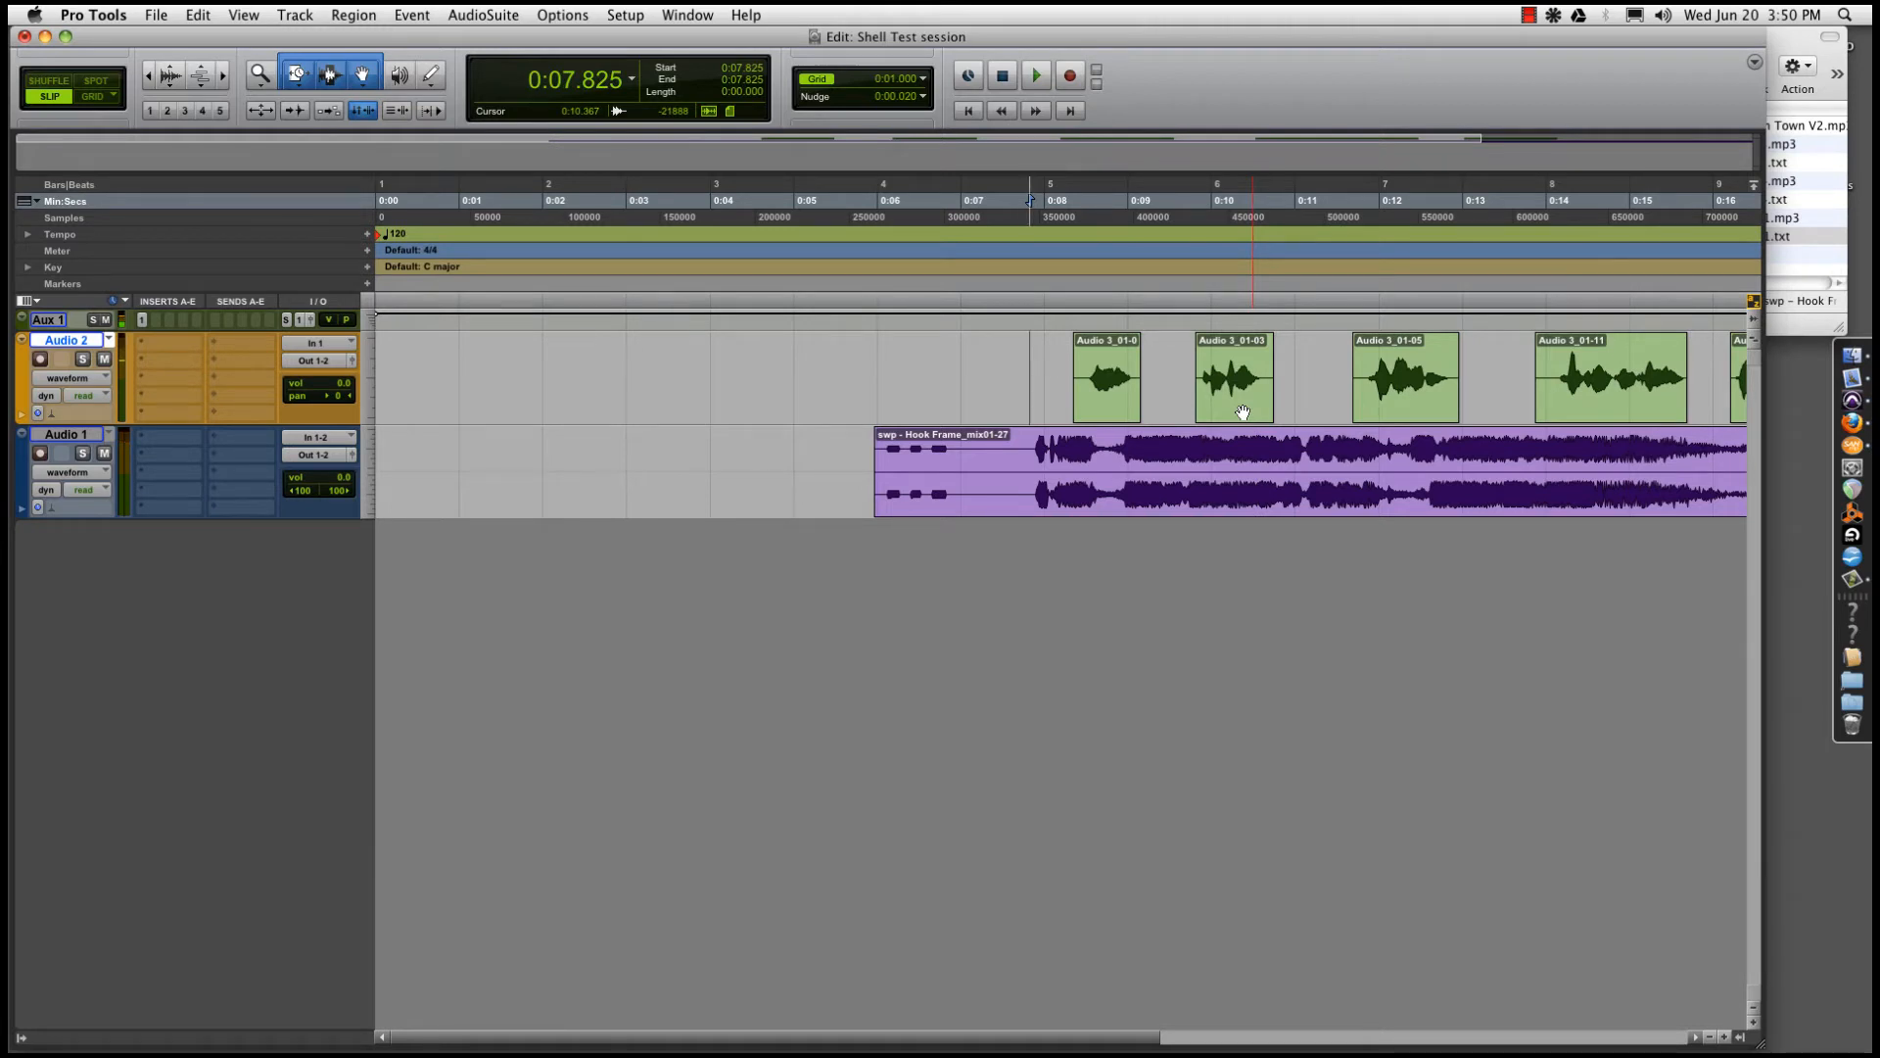
Move the second voice clip slightly earlier to start at 0:09.764 and play it against the music
{"action": "left_click", "coordinate": [1242, 413]}
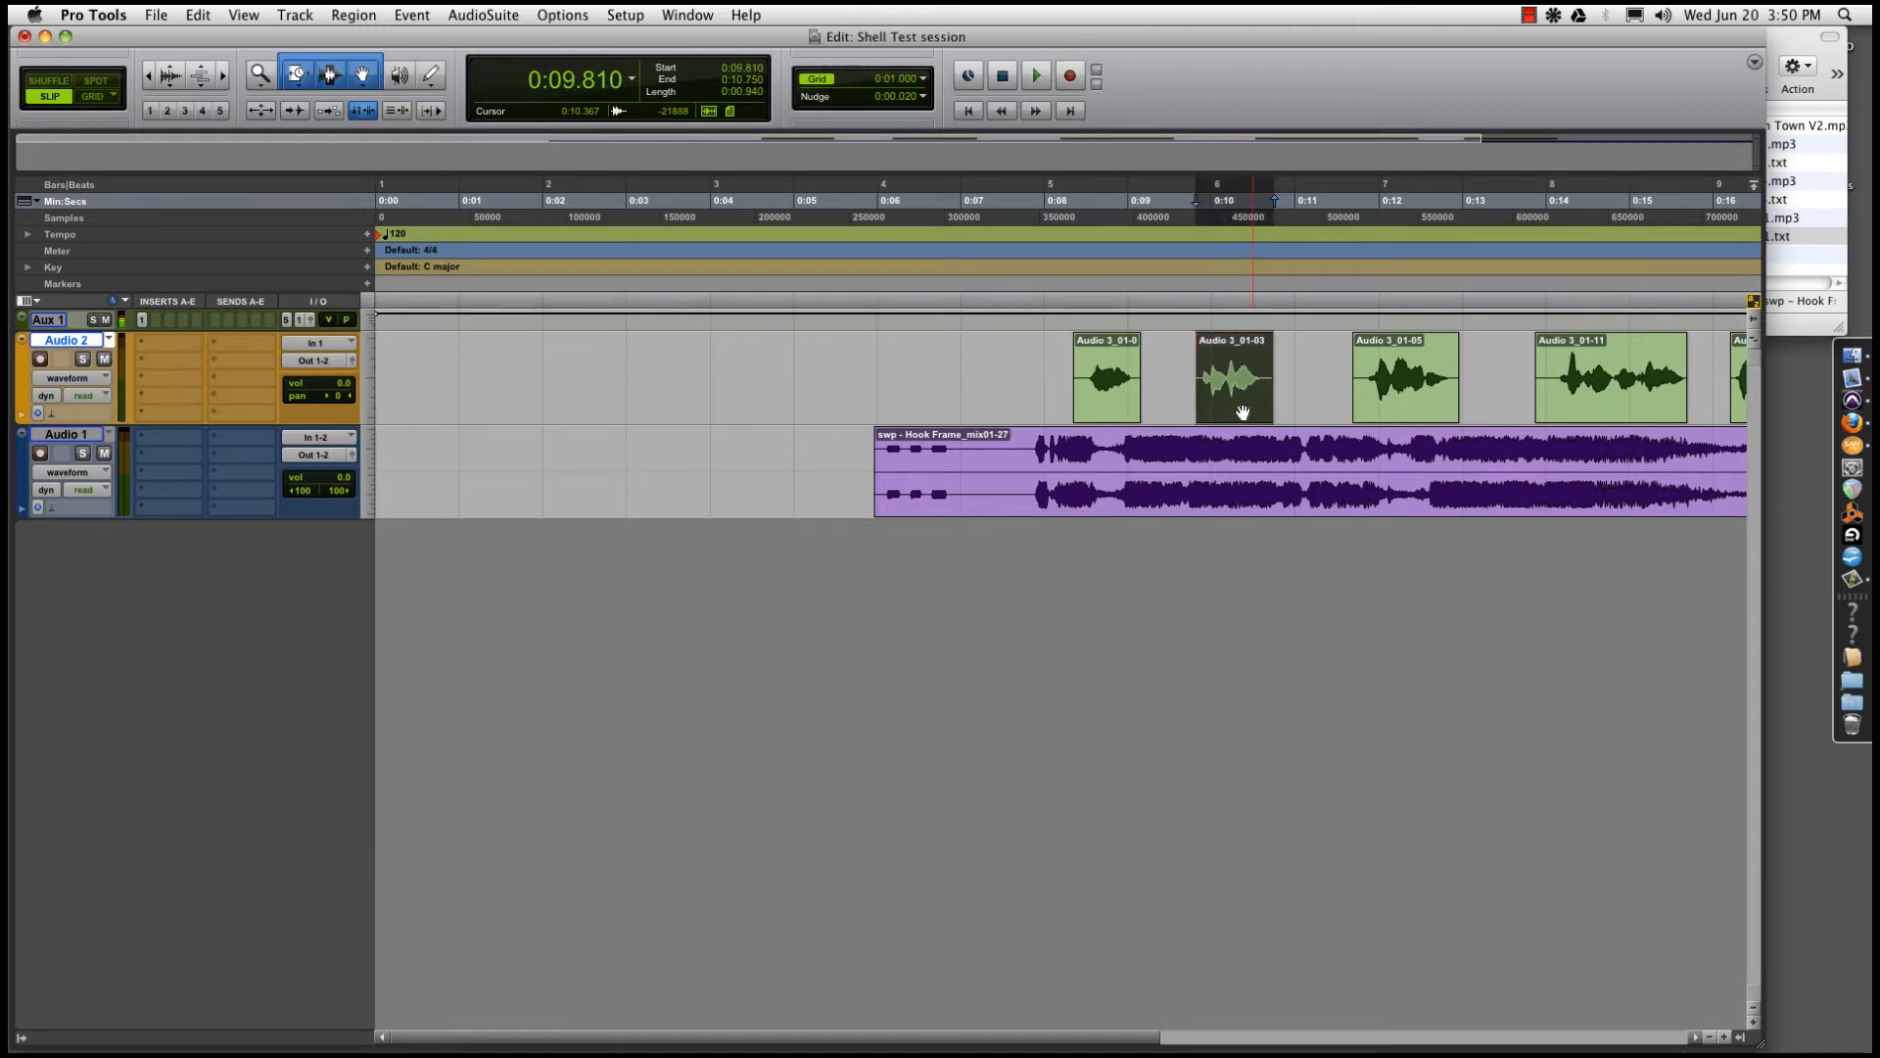
{"action": "left_click_drag", "start_coordinate": [1242, 412], "coordinate": [1238, 412]}
{"action": "key", "text": "space"}
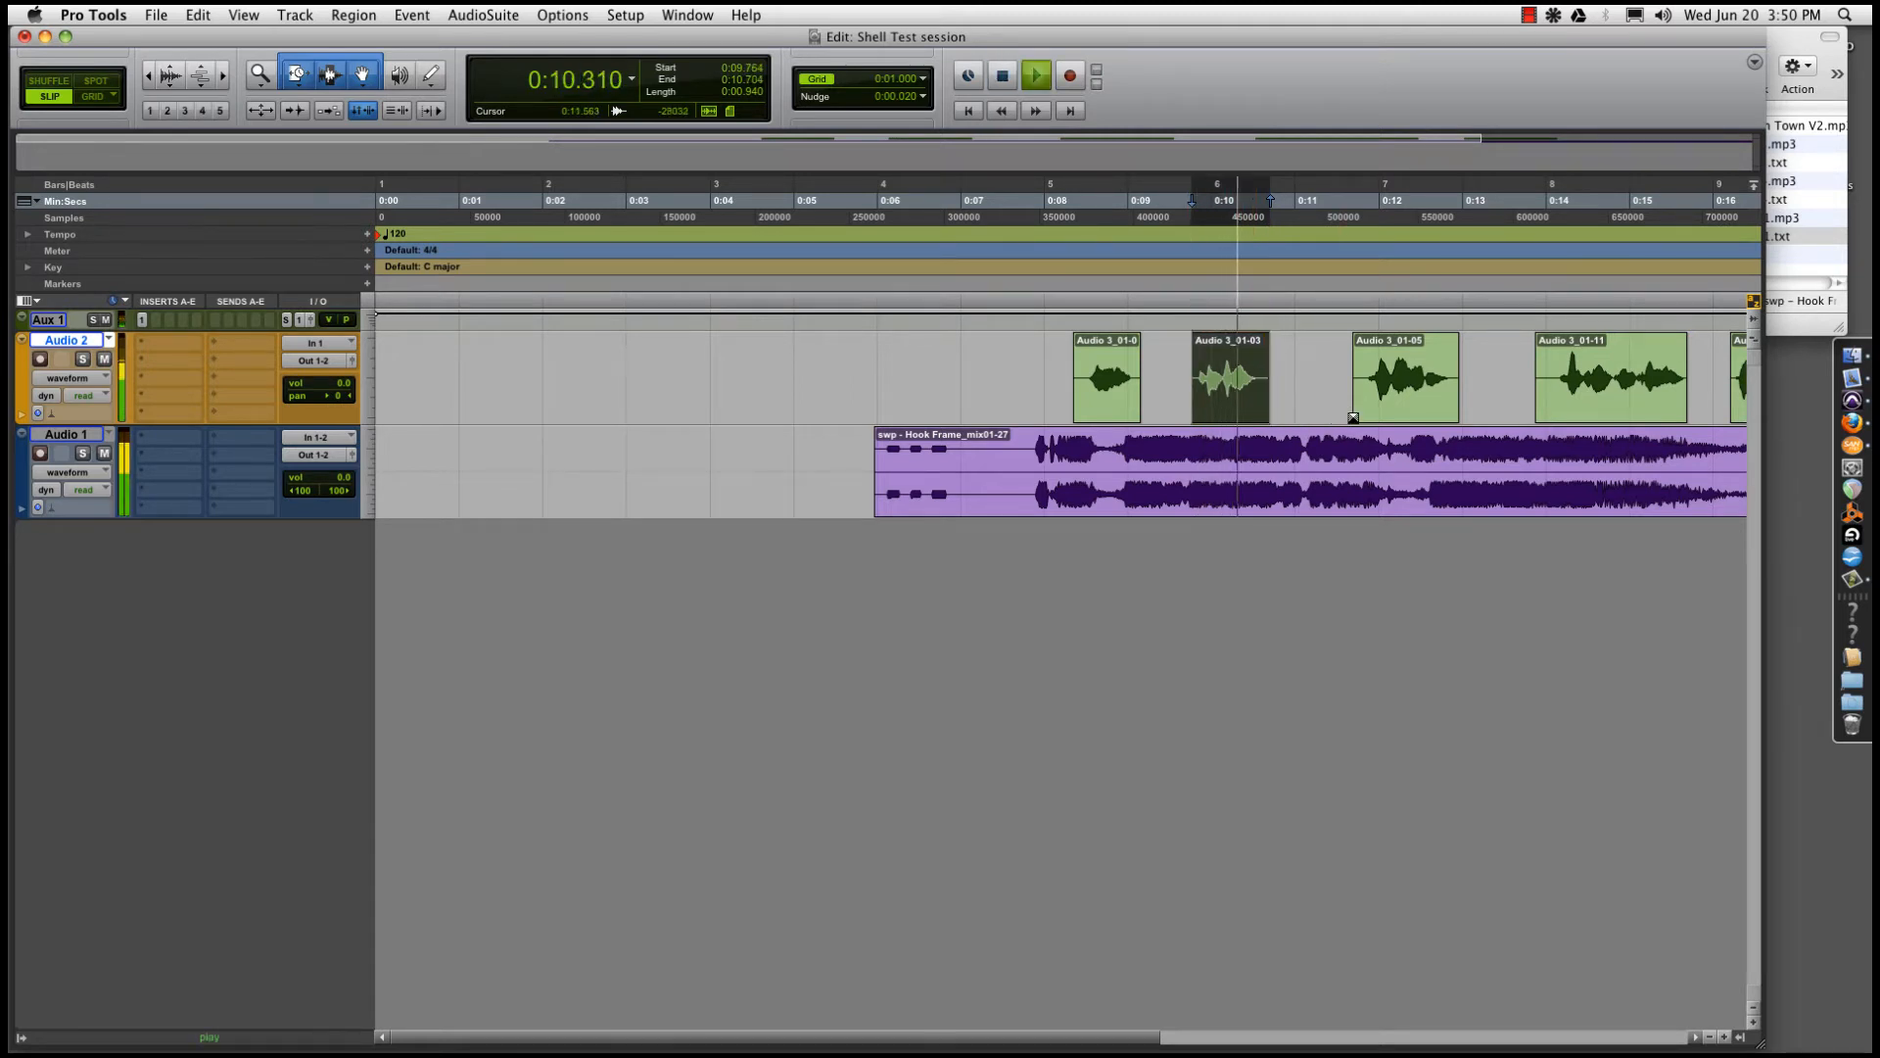
Fine-tune the second voice clip's position, then move the third clip earlier to start at 0:11.522 and play it against the music
{"action": "left_click_drag", "start_coordinate": [1229, 407], "coordinate": [1234, 399]}
{"action": "key", "text": "space"}
{"action": "left_click_drag", "start_coordinate": [1400, 406], "coordinate": [1387, 405]}
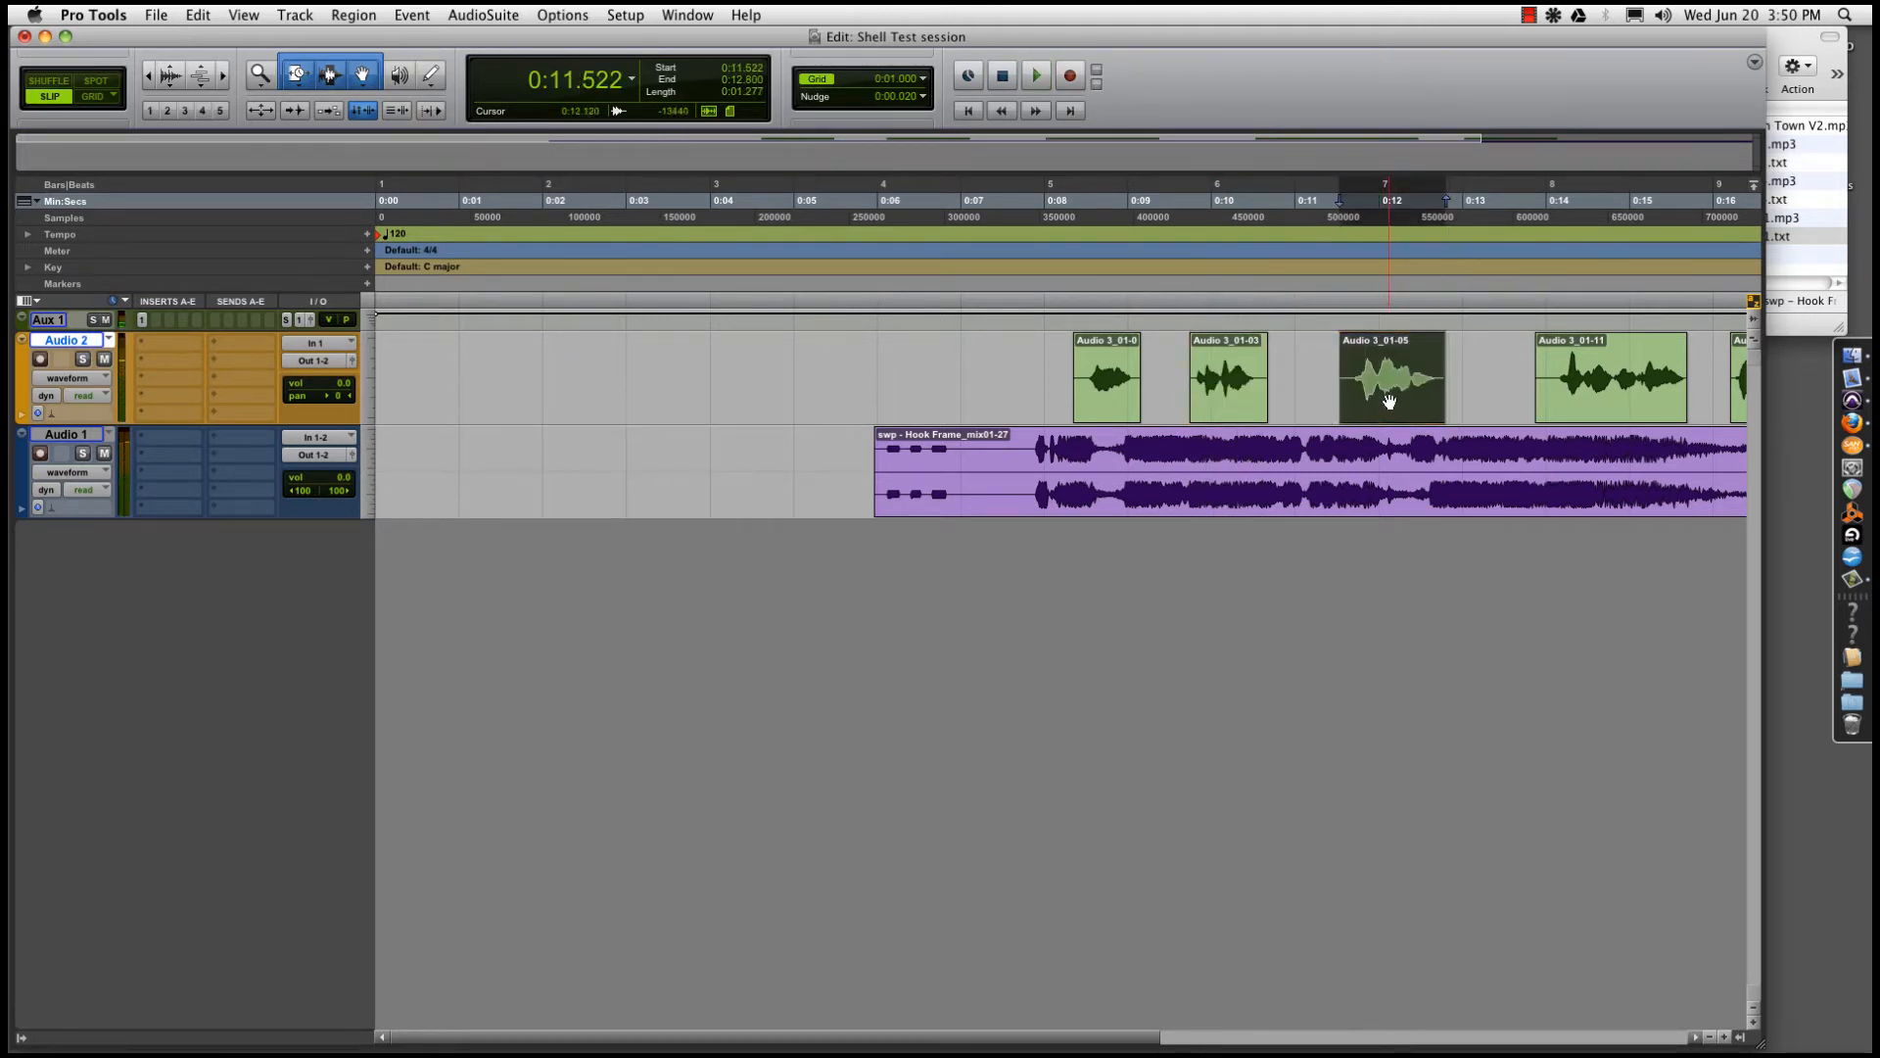
{"action": "key", "text": "space"}
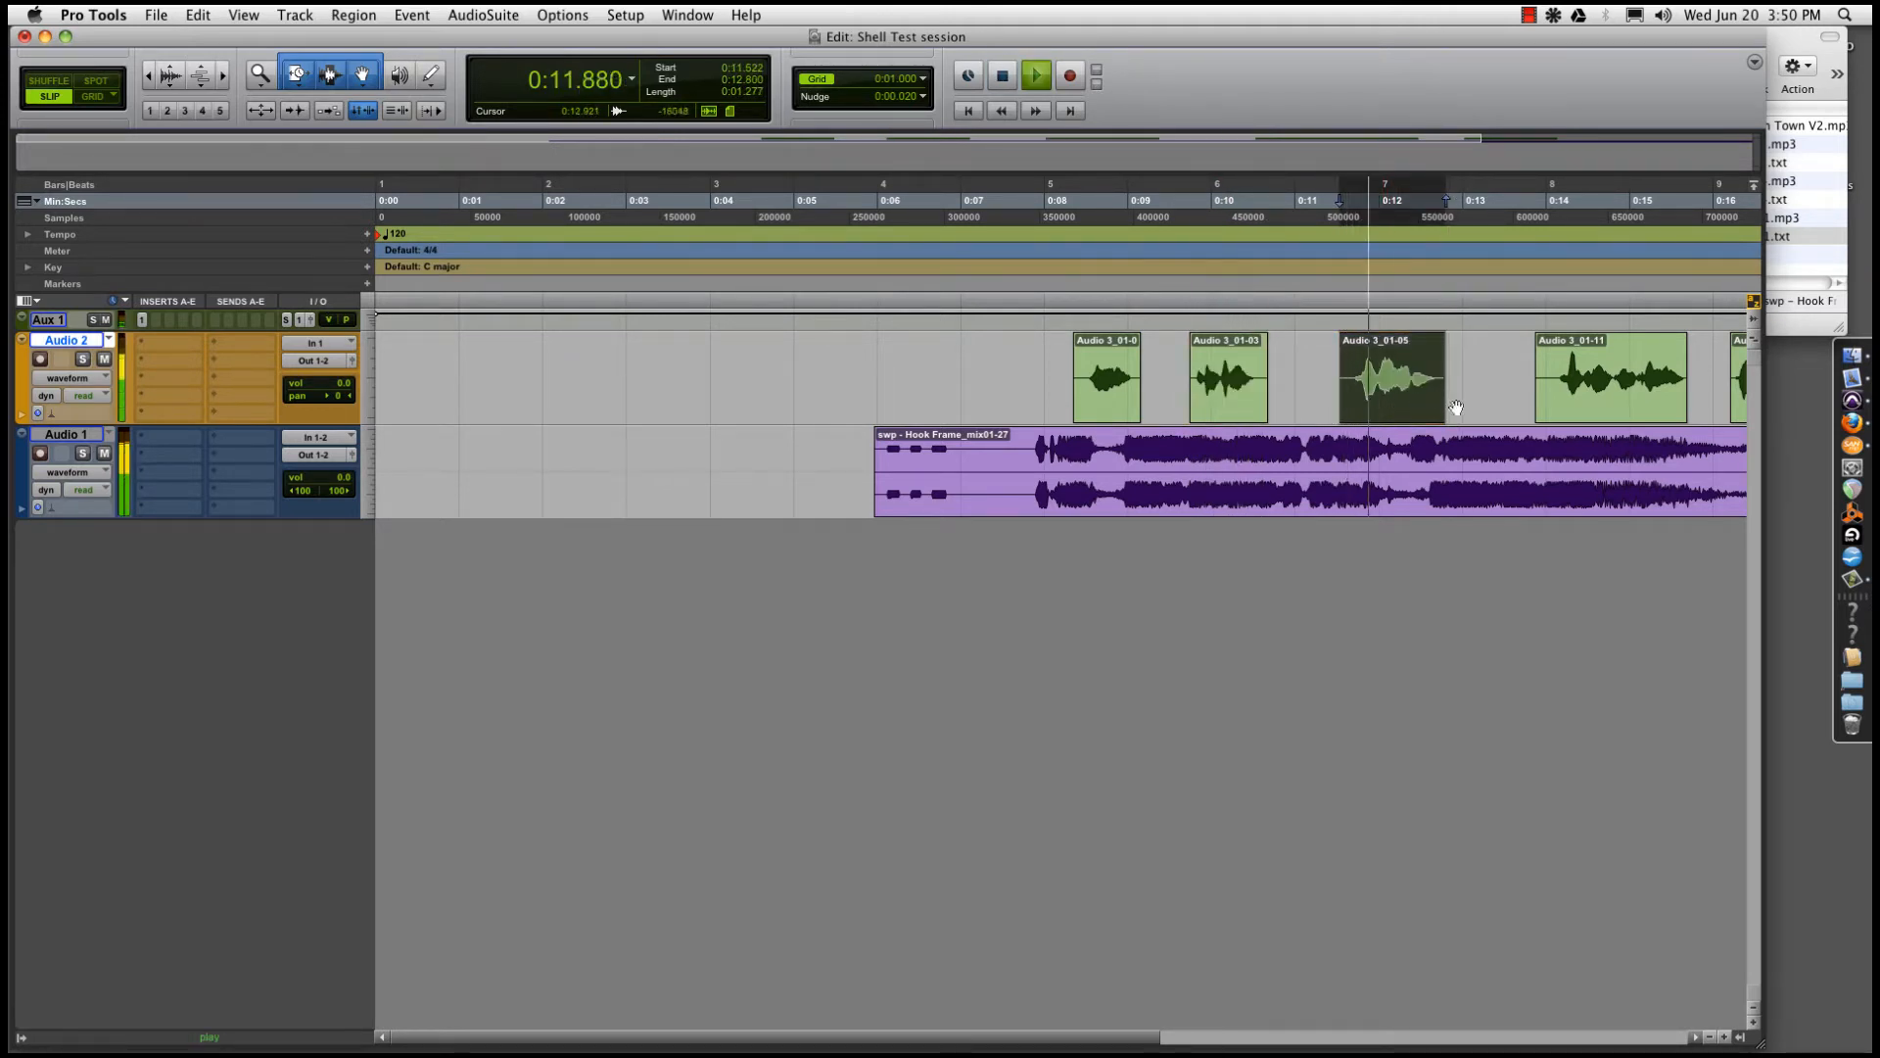
Play the fourth and fifth voice clips against the music from 0:13.873 to check their timing
{"action": "left_click", "coordinate": [1604, 403]}
{"action": "key", "text": "super+bracketleft"}
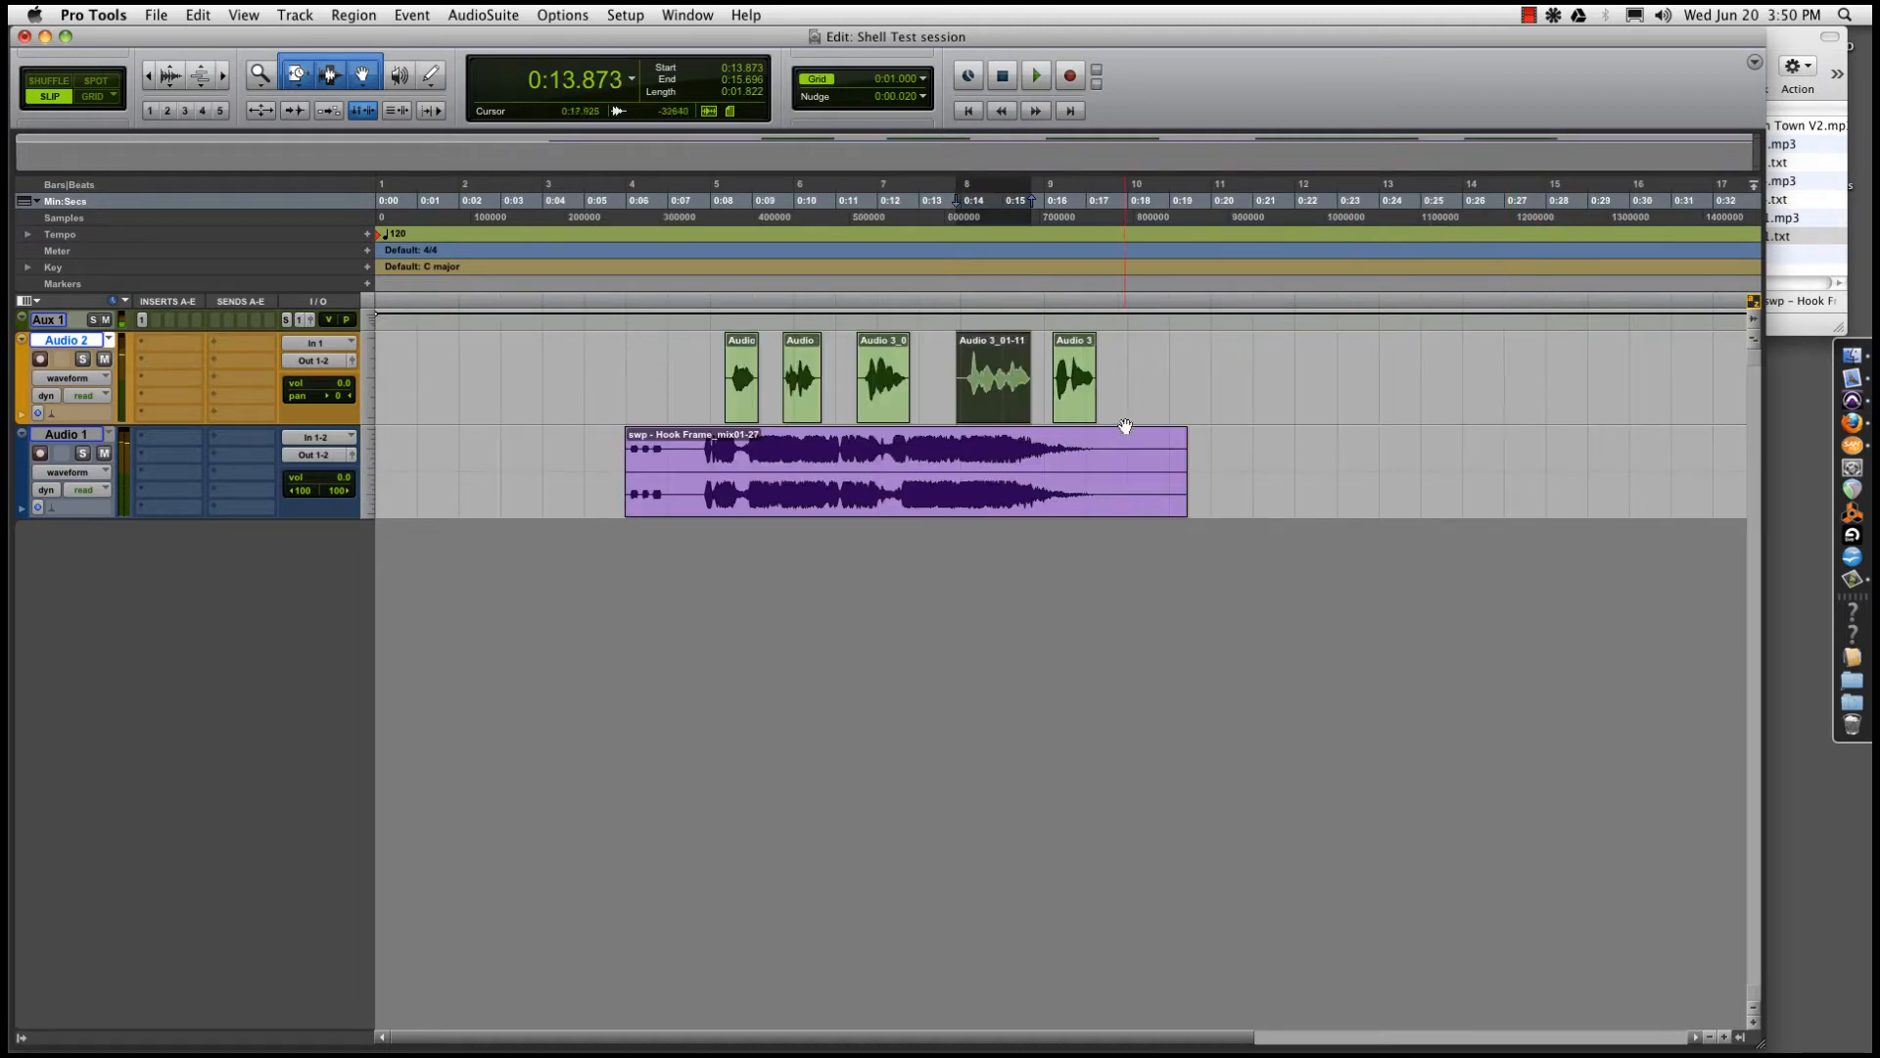
{"action": "left_click", "coordinate": [1072, 418], "text": "shift"}
{"action": "key", "text": "space"}
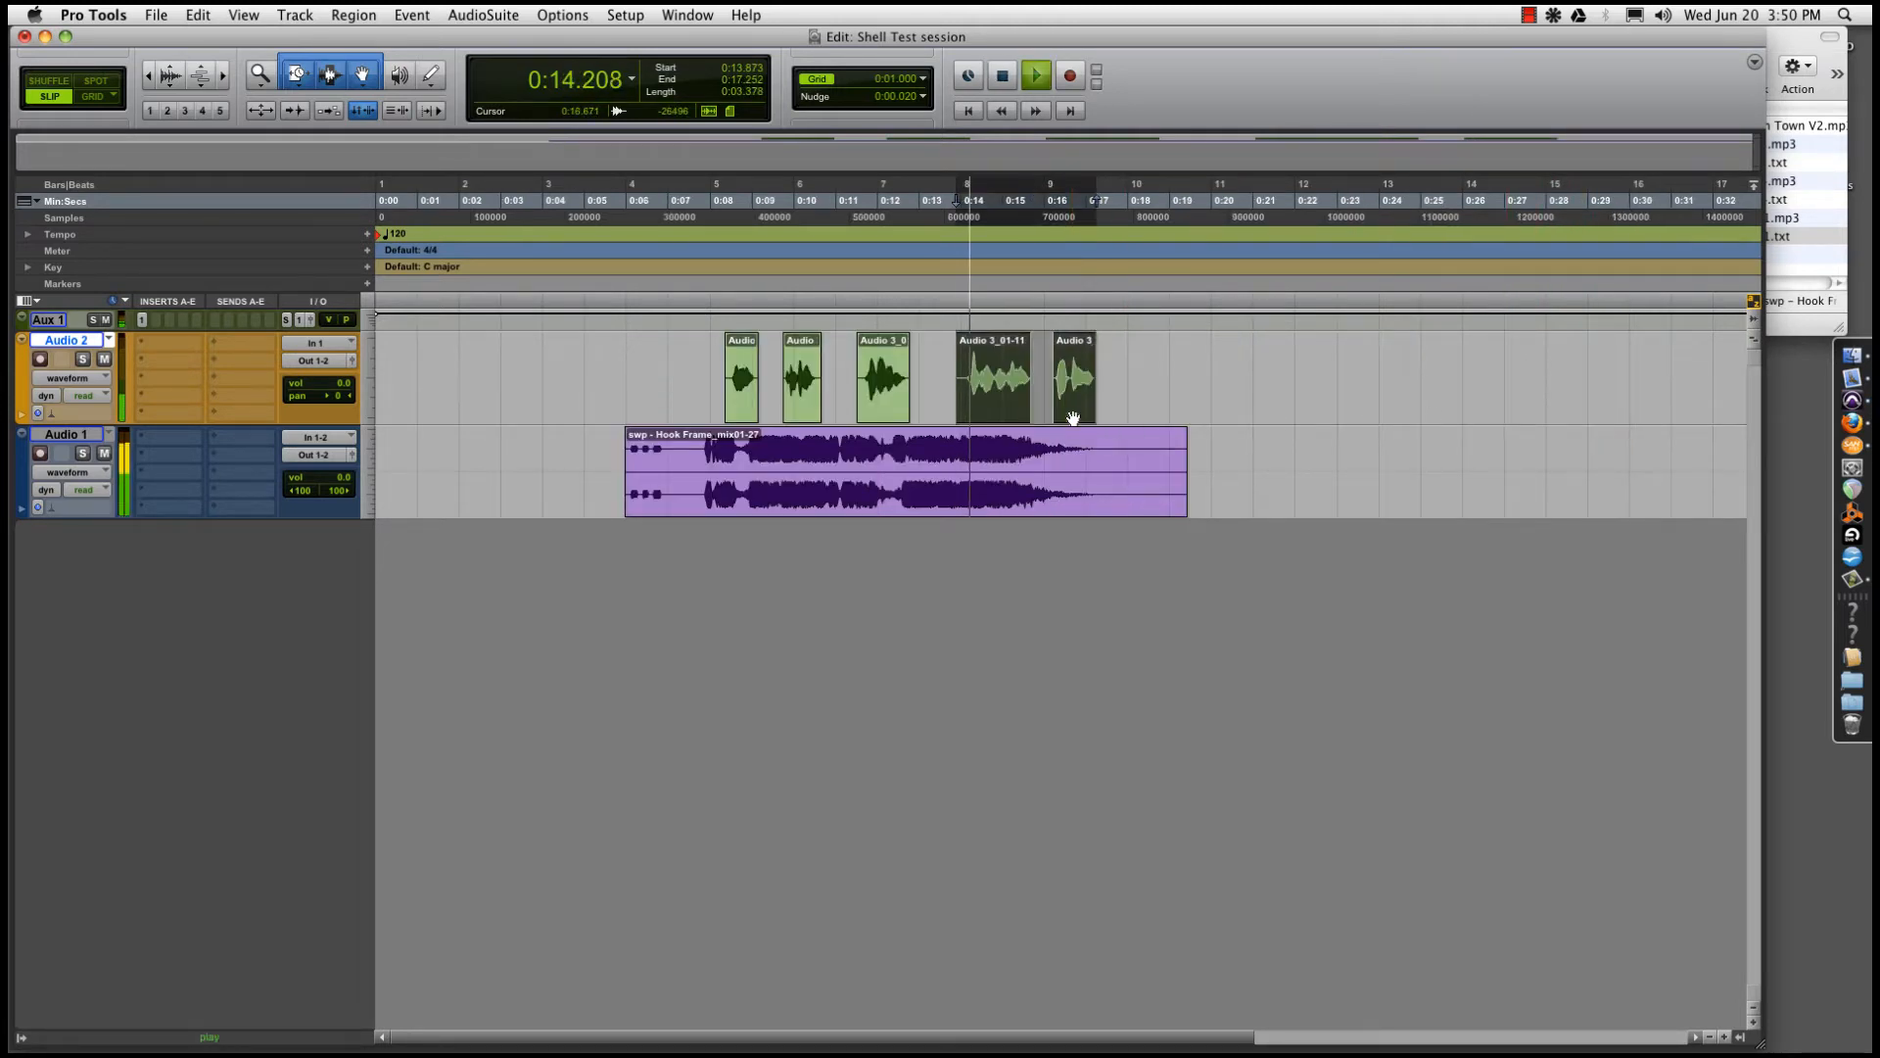
{"action": "key", "text": "space"}
{"action": "key", "text": "space"}
Shift the fourth voice clip slightly later and move the fifth clip earlier to start at 0:15.975
{"action": "left_click_drag", "start_coordinate": [996, 408], "coordinate": [1085, 410]}
{"action": "left_click", "coordinate": [1055, 409]}
{"action": "key", "text": "super+bracketright"}
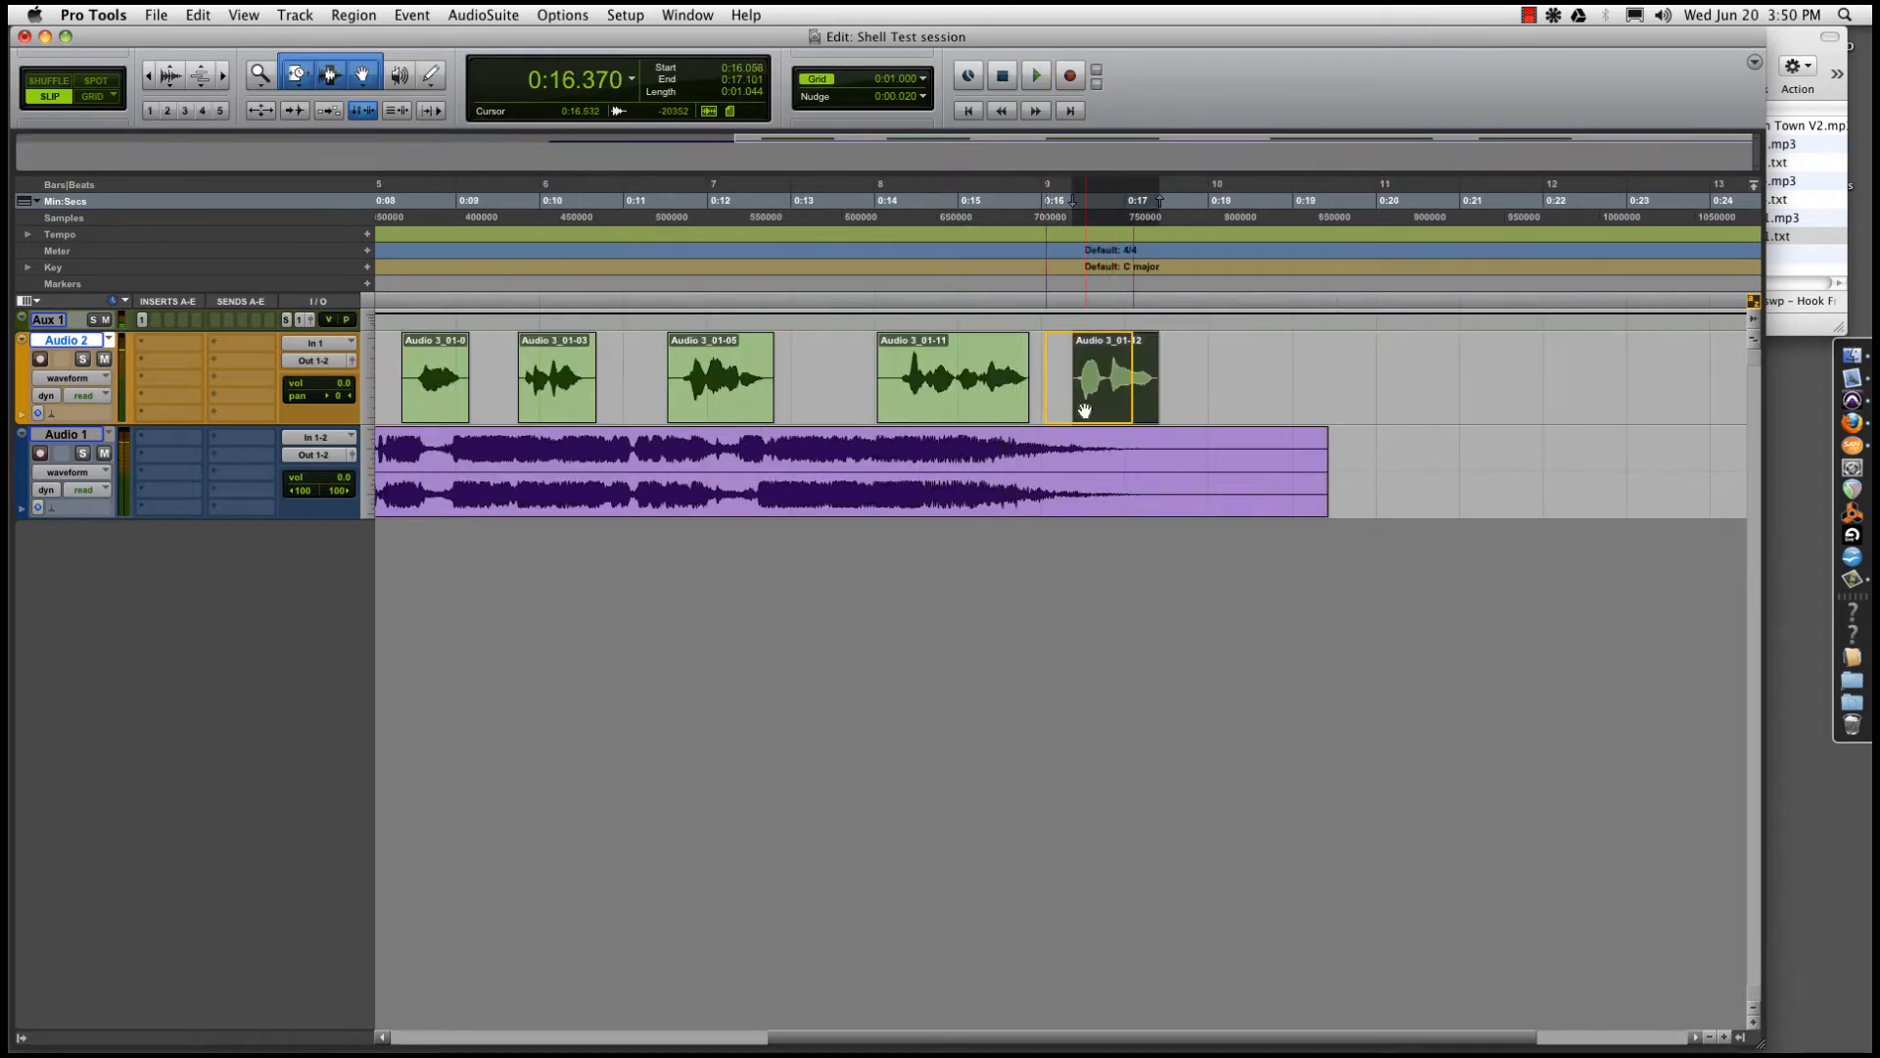
{"action": "key", "text": "super+bracketleft"}
{"action": "key", "text": "space"}
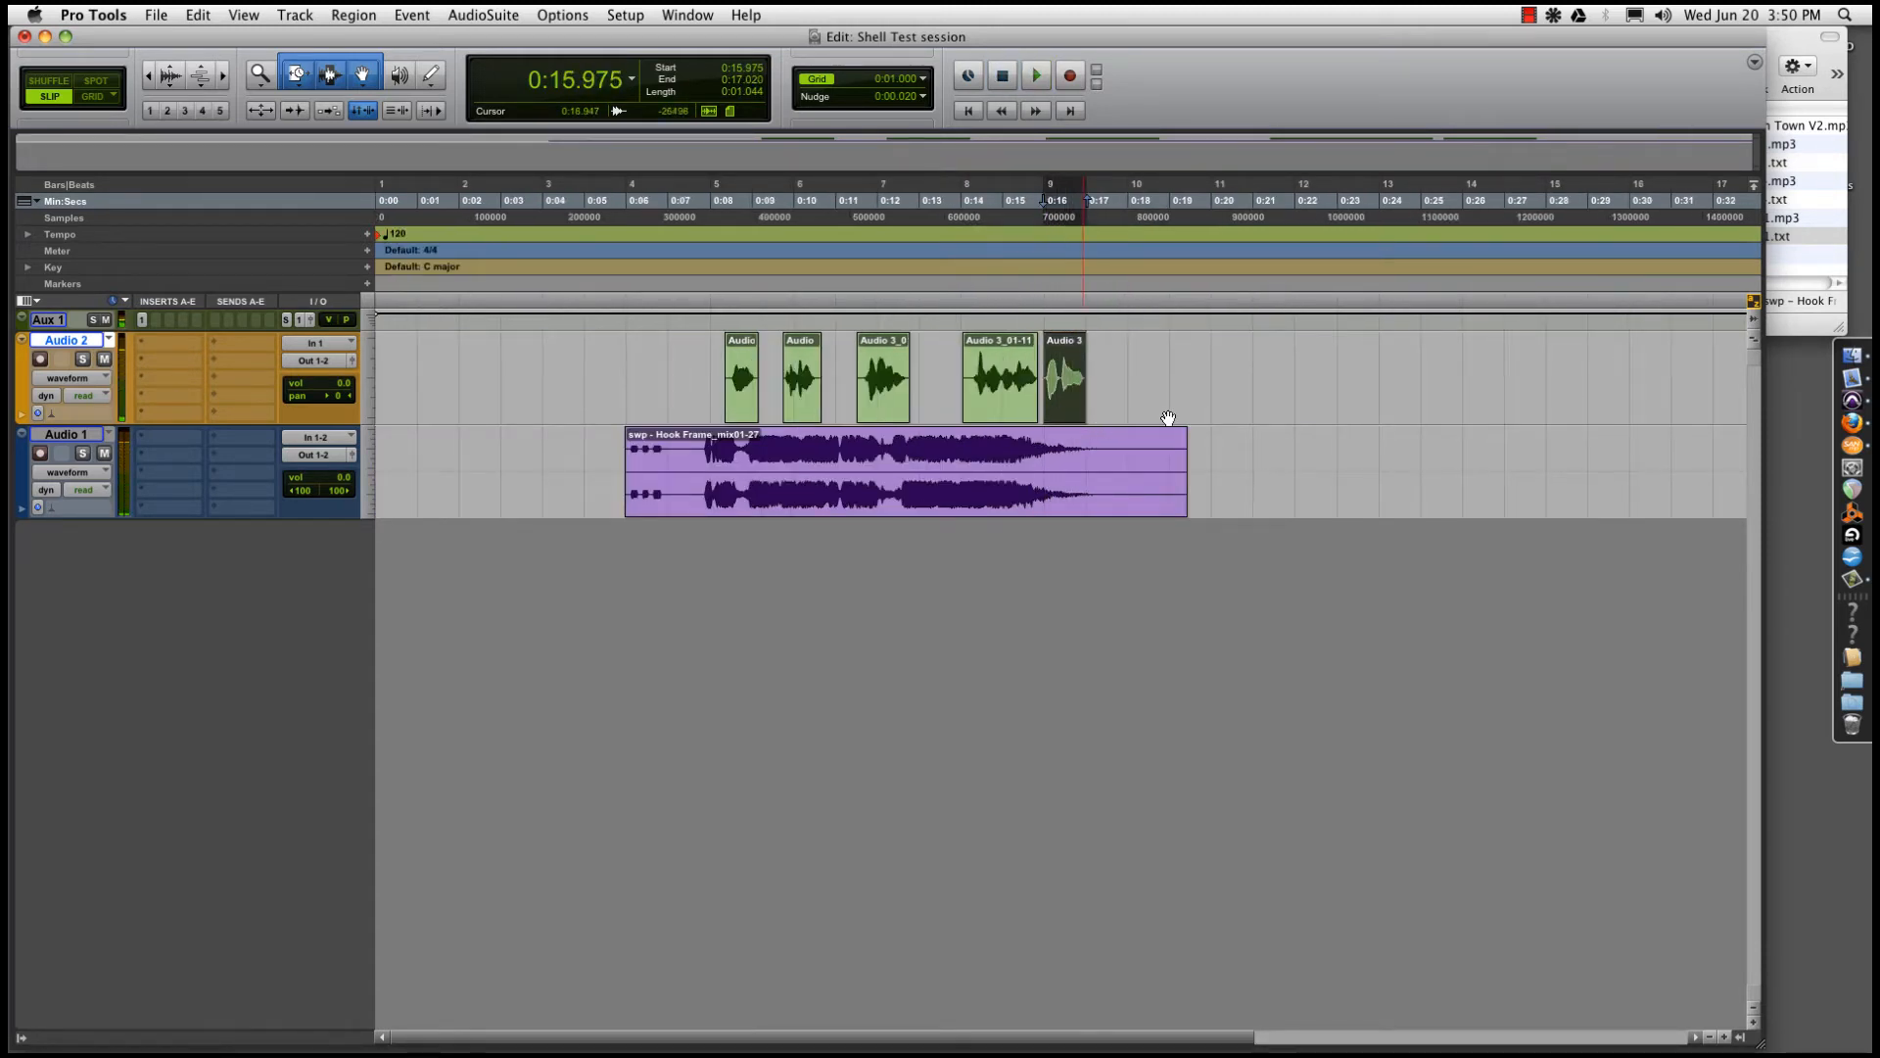
Show Audio 2's volume automation, try raising the first voice clip's level to +12.0 dB, and play from 0:07.825
{"action": "left_click", "coordinate": [705, 350]}
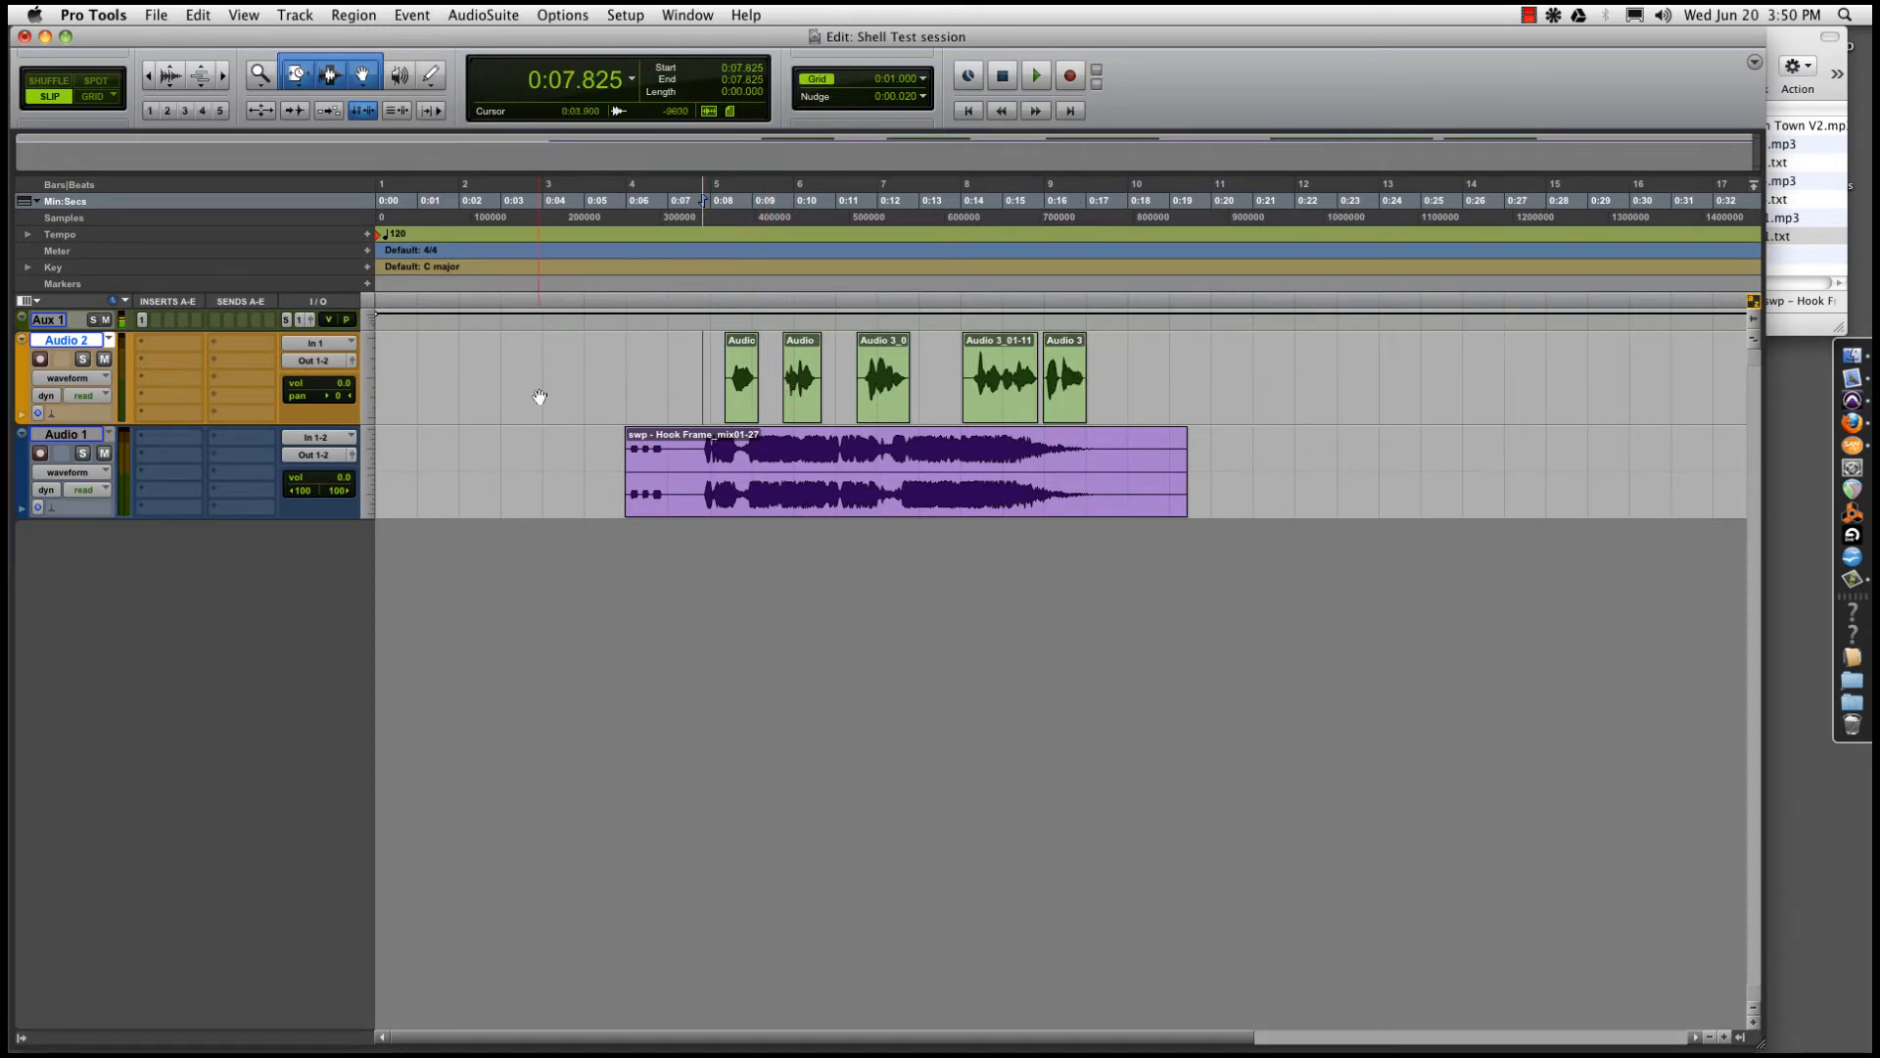
{"action": "left_click", "coordinate": [81, 380]}
{"action": "left_click", "coordinate": [72, 394]}
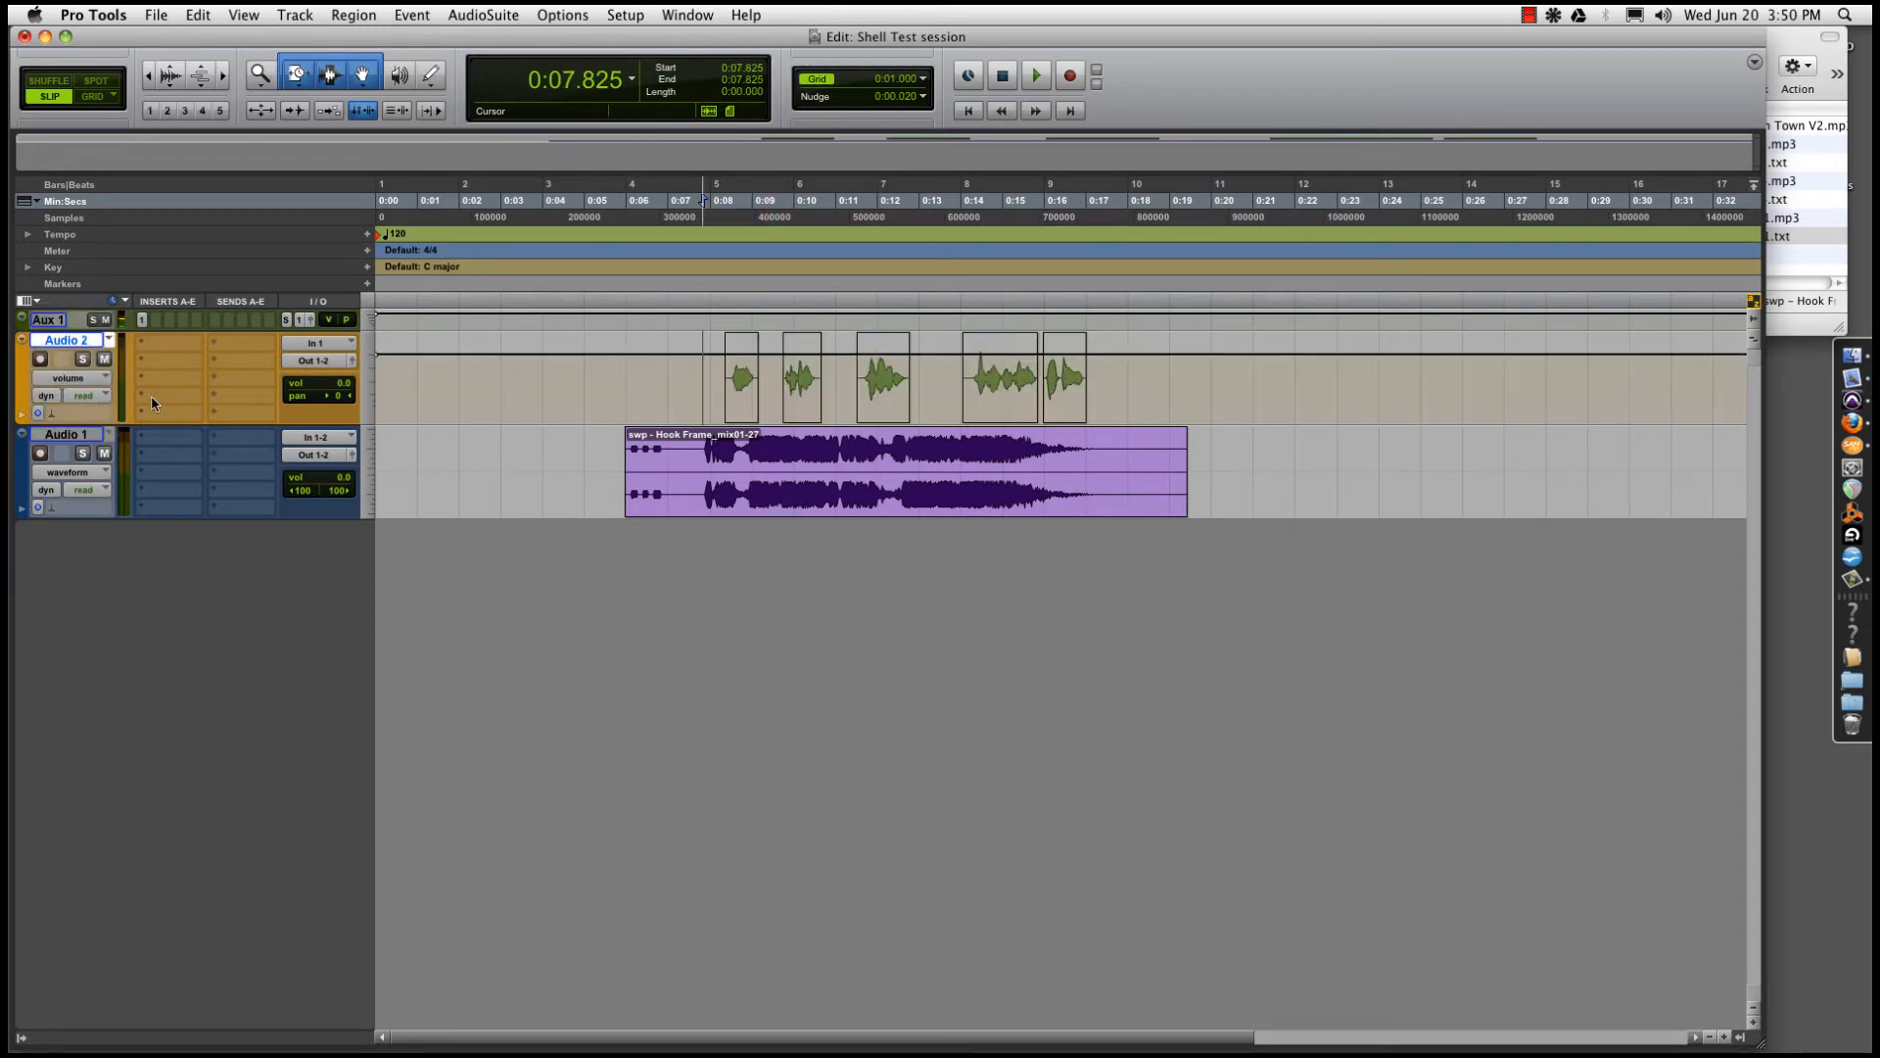
{"action": "left_click_drag", "start_coordinate": [736, 341], "coordinate": [737, 322]}
{"action": "key", "text": "space"}
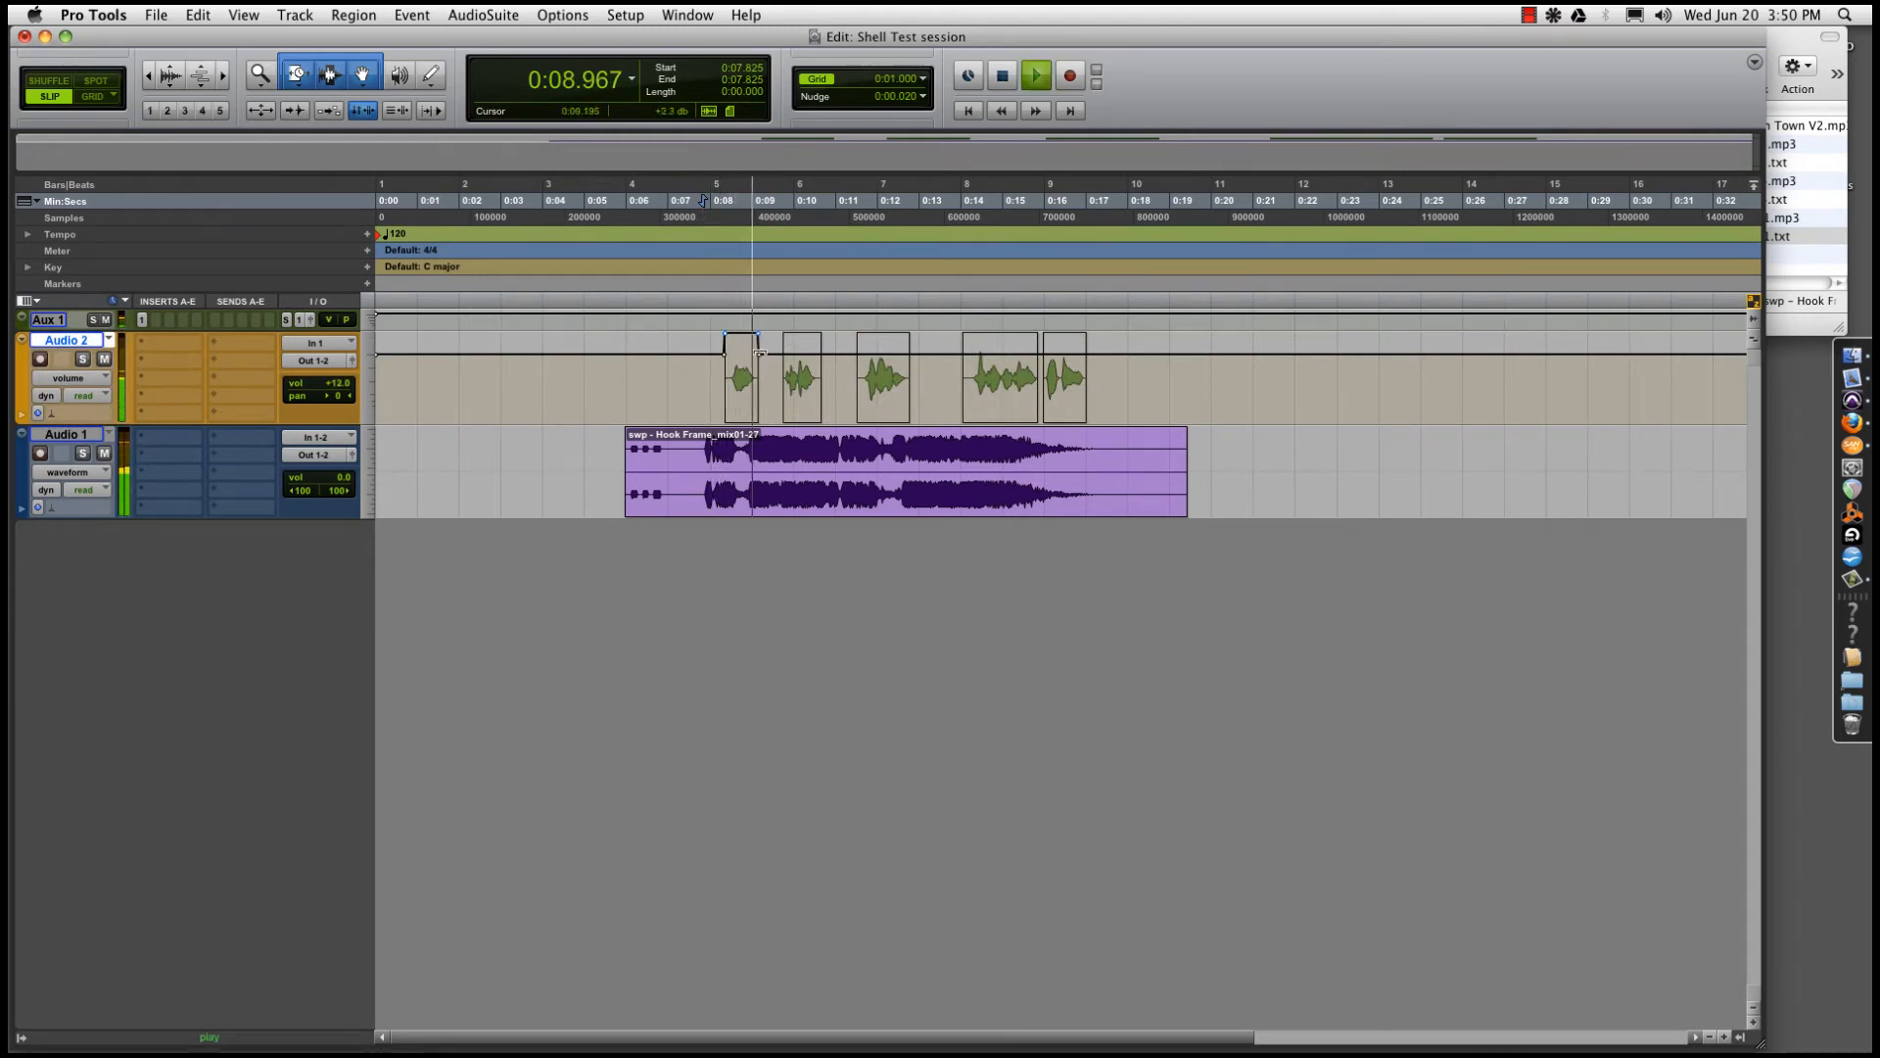
{"action": "key", "text": "space"}
Delete the volume automation points around the first voice clip and return Audio 2 to waveform view
{"action": "left_click_drag", "start_coordinate": [711, 373], "coordinate": [780, 373]}
{"action": "key", "text": "Delete"}
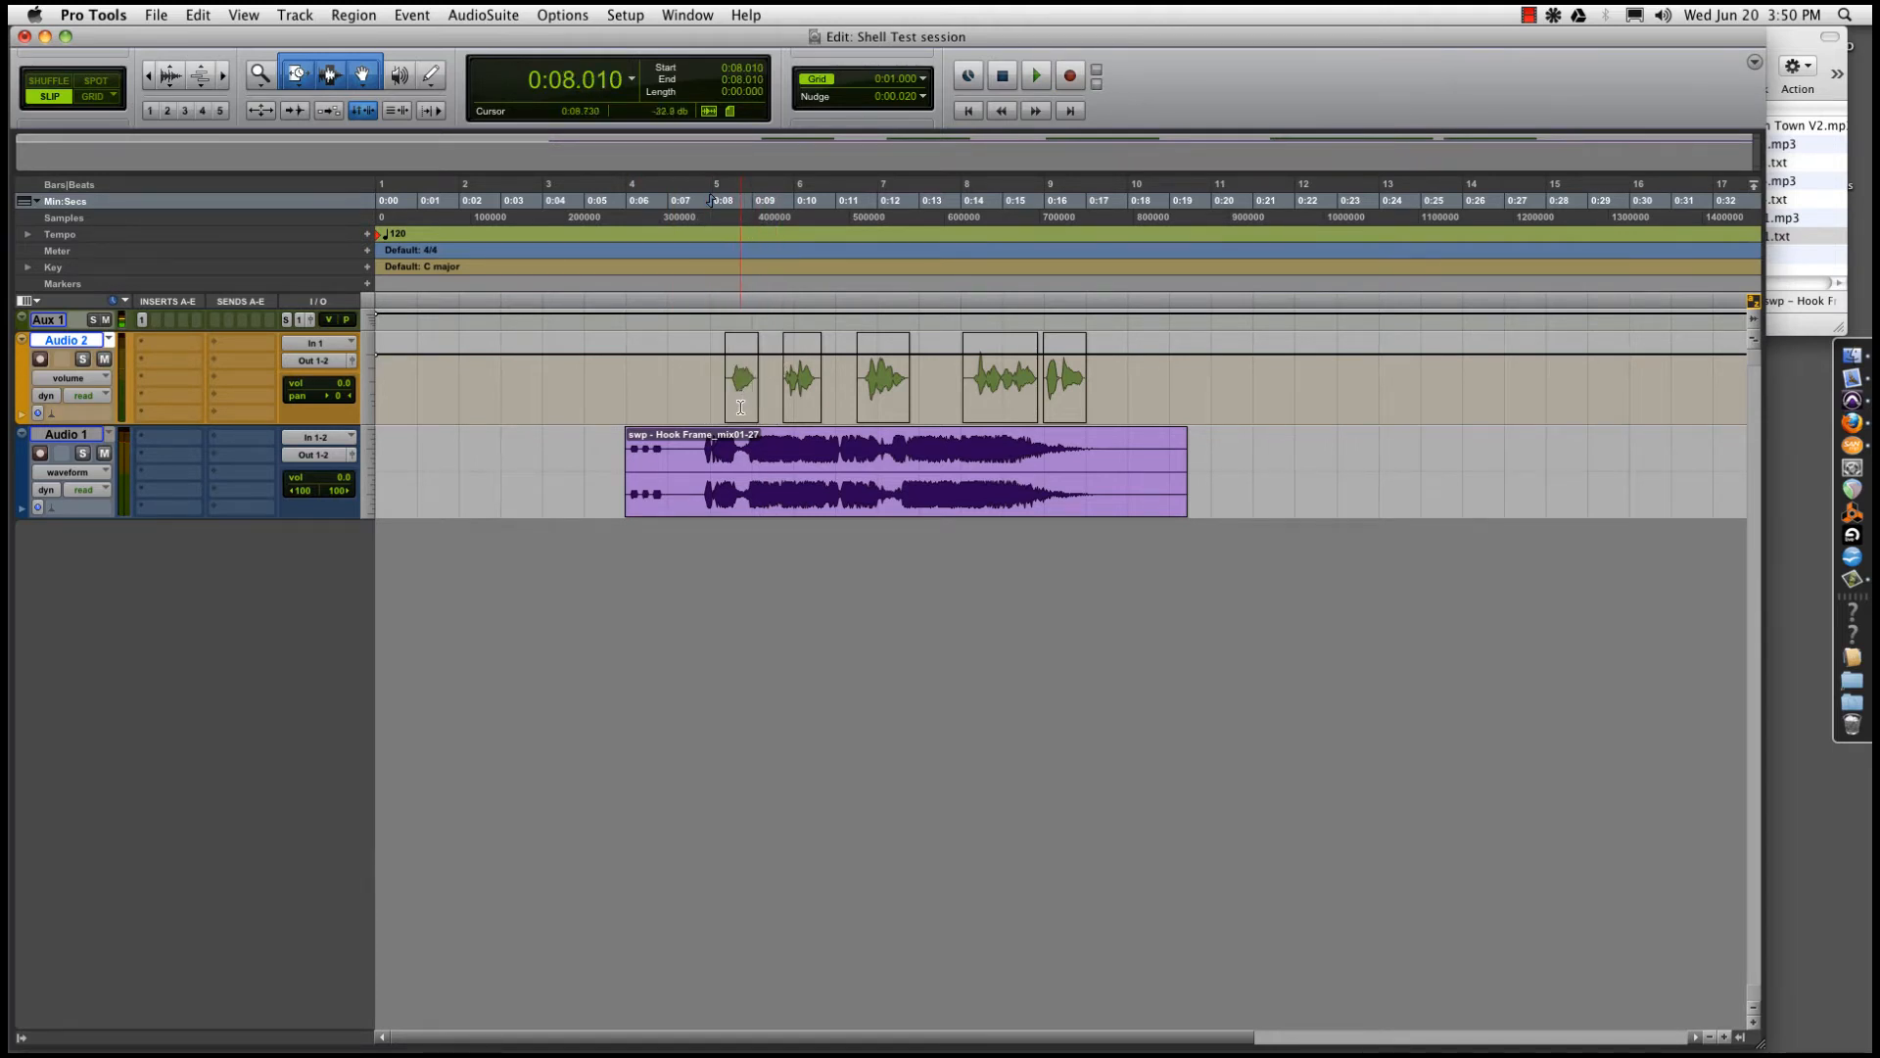
{"action": "left_click", "coordinate": [701, 459]}
{"action": "left_click", "coordinate": [69, 378]}
{"action": "left_click", "coordinate": [77, 362]}
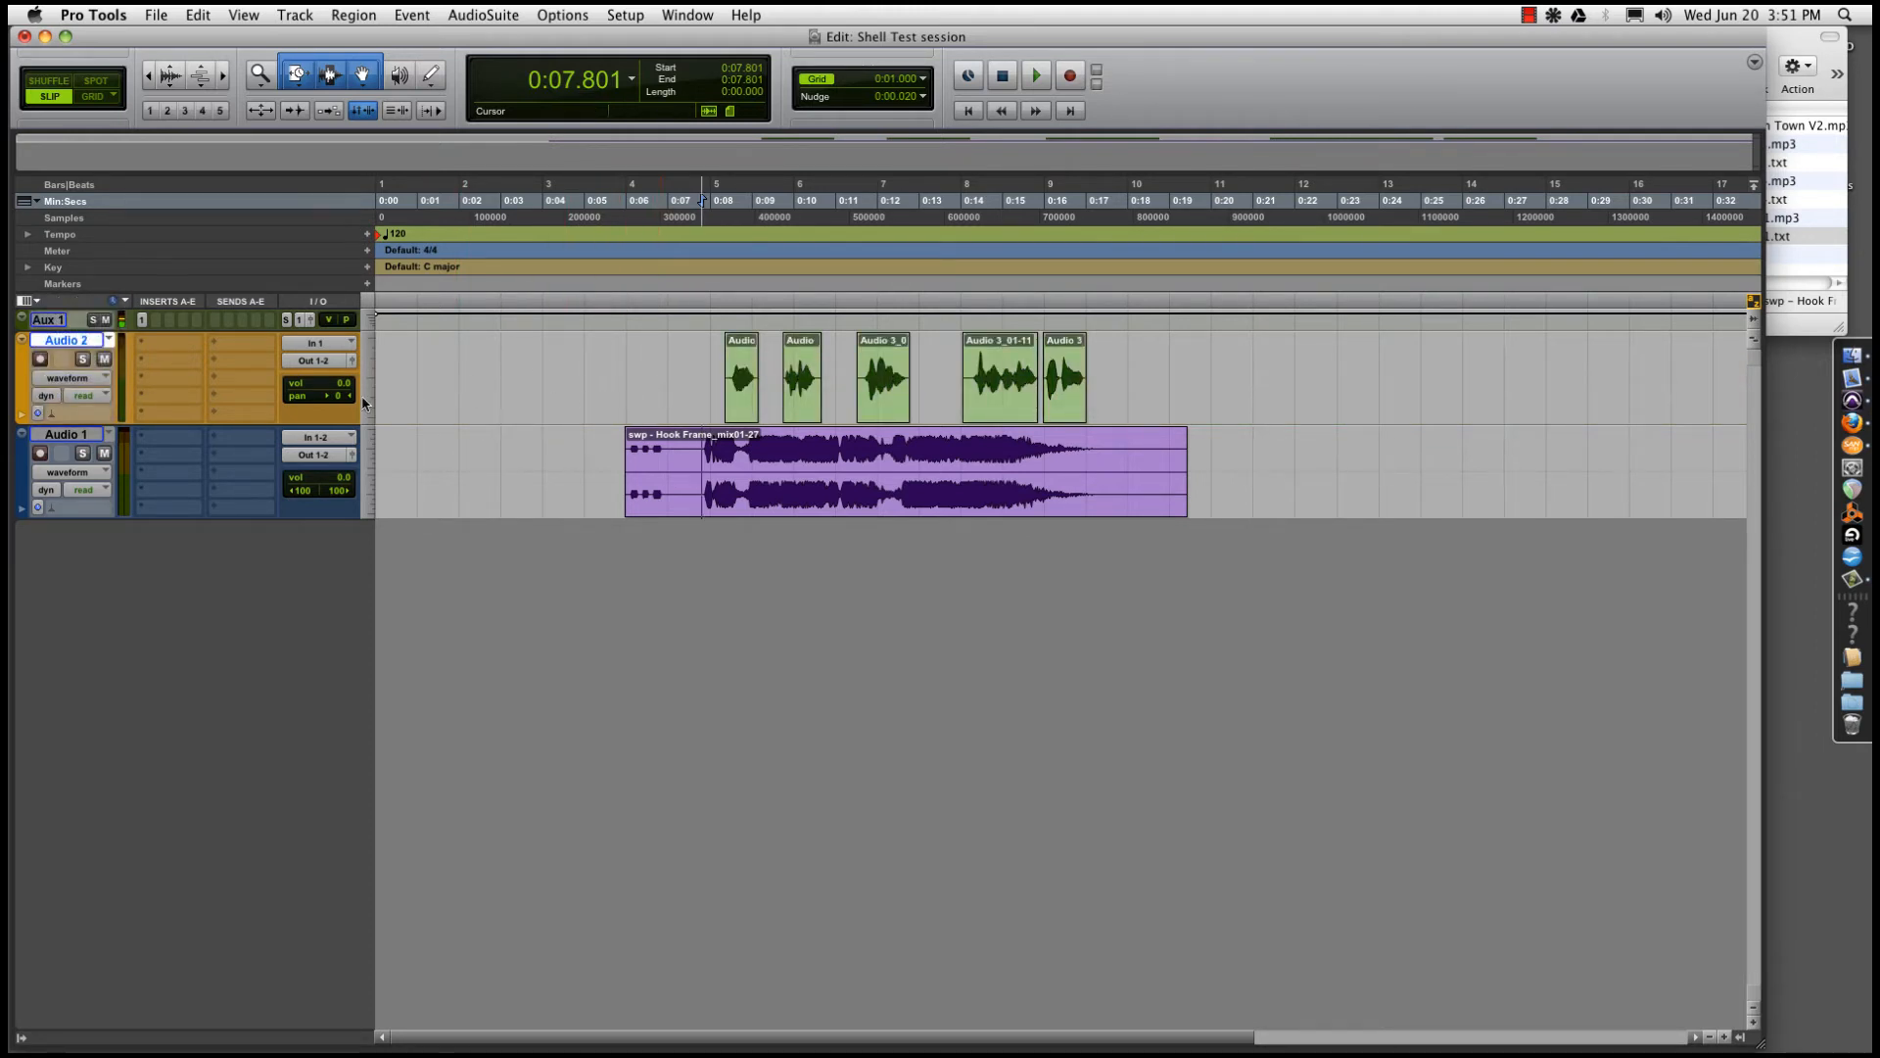
Insert the L3-LL Ultra (mono) dynamics plug-in on Audio 2 and set its Out Ceiling to -1.0, keeping its window clear of the voice clips
{"action": "left_click", "coordinate": [186, 353]}
{"action": "mouse_move", "coordinate": [215, 375]}
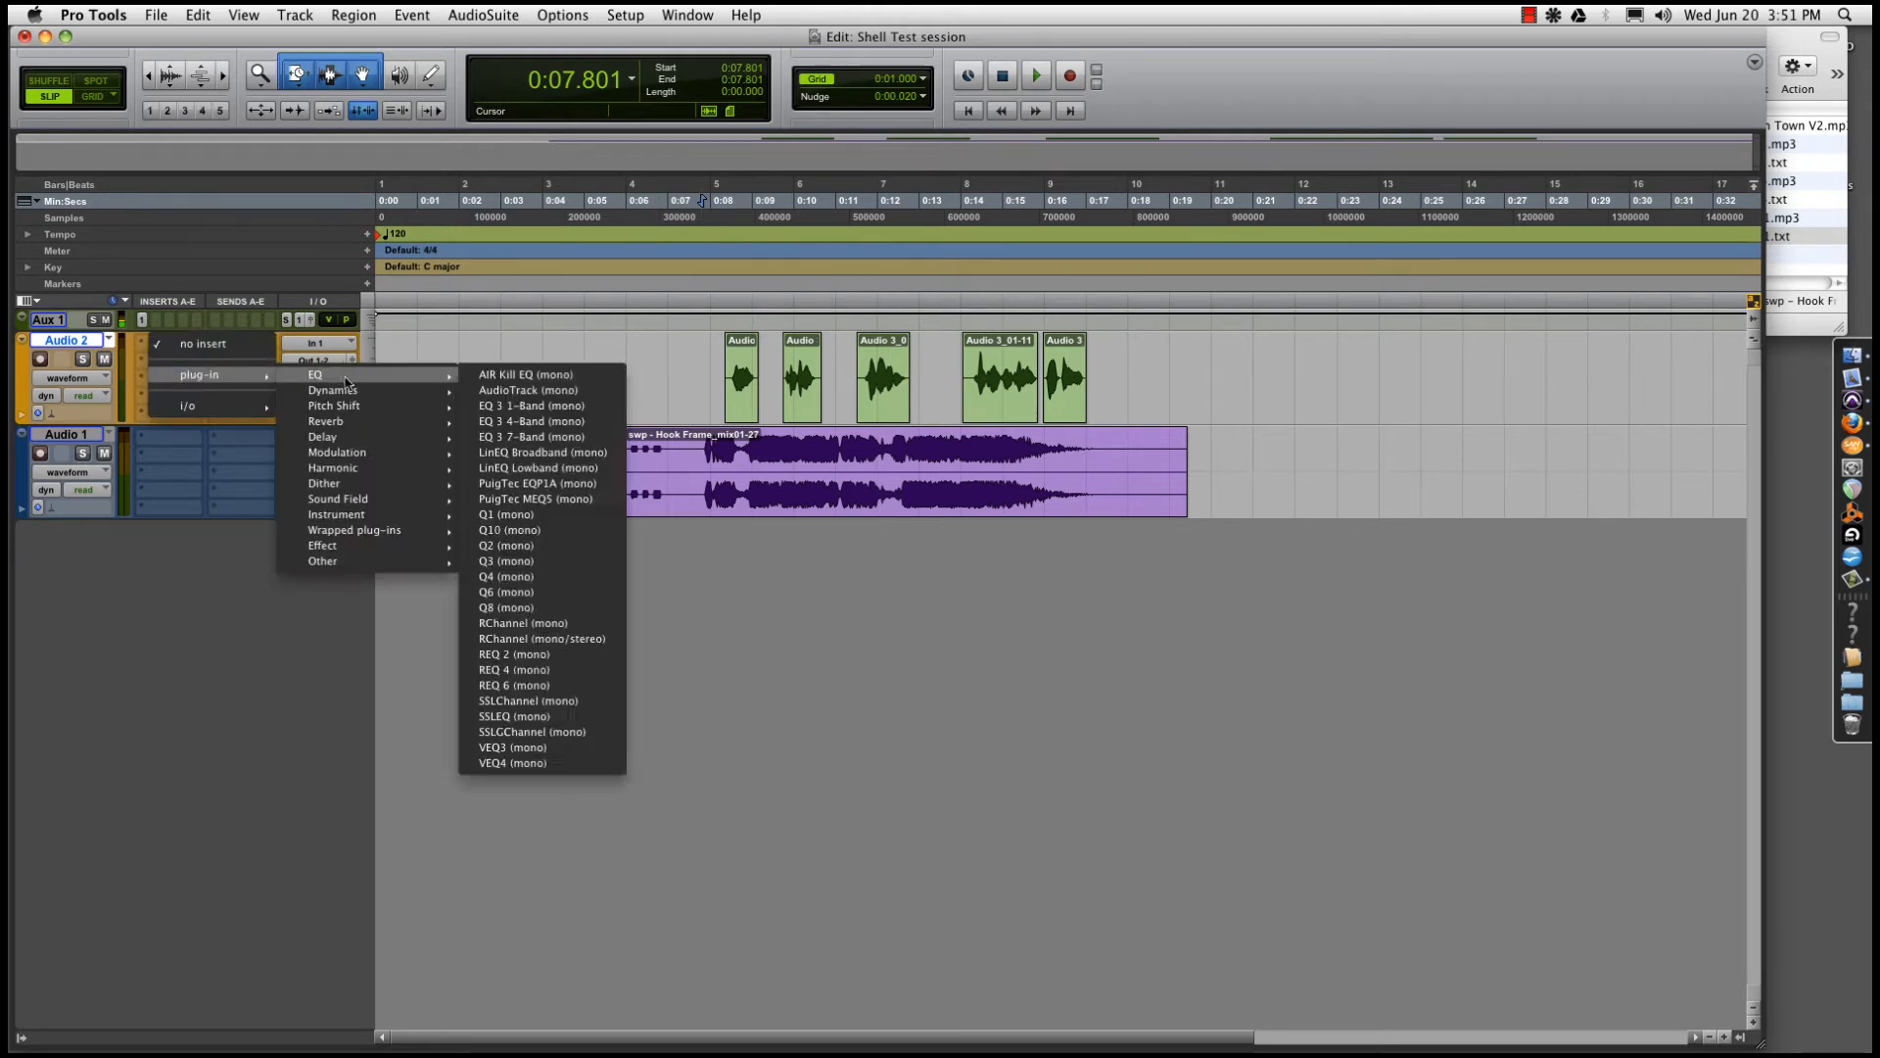
{"action": "mouse_move", "coordinate": [398, 393]}
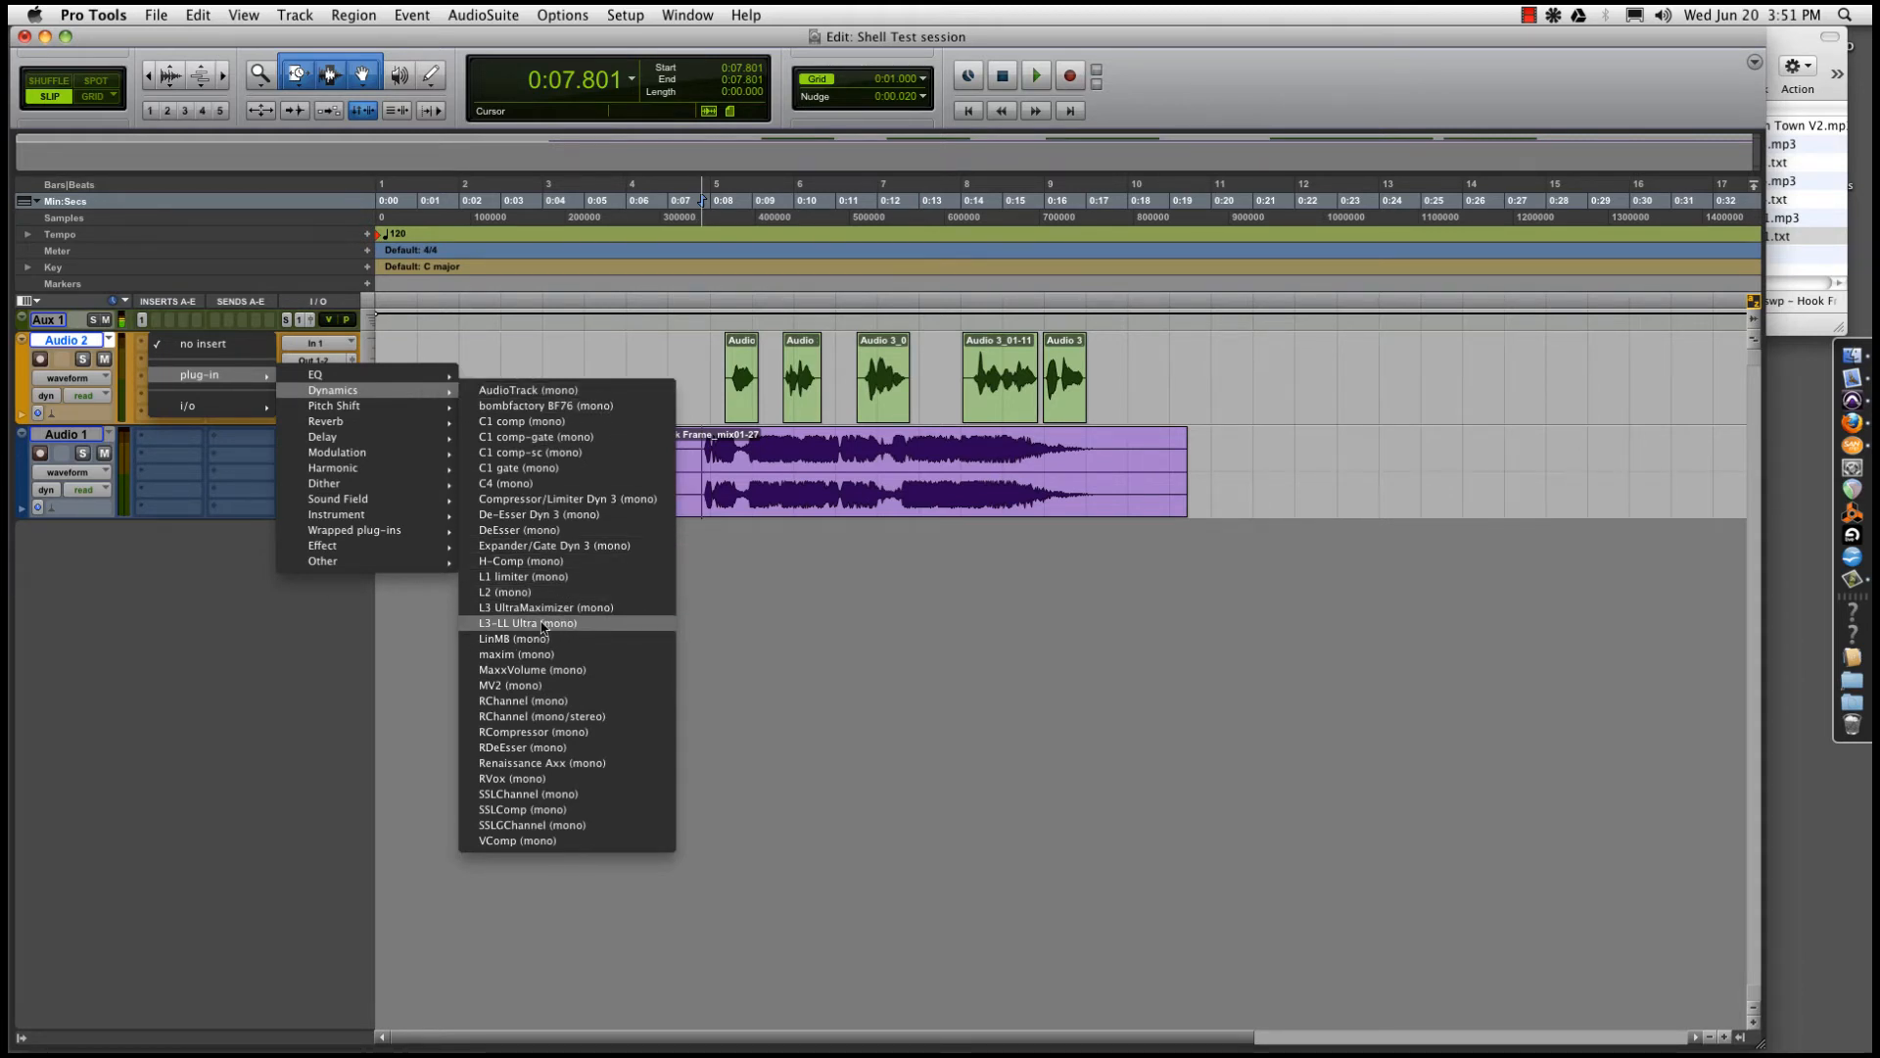
{"action": "left_click", "coordinate": [691, 496]}
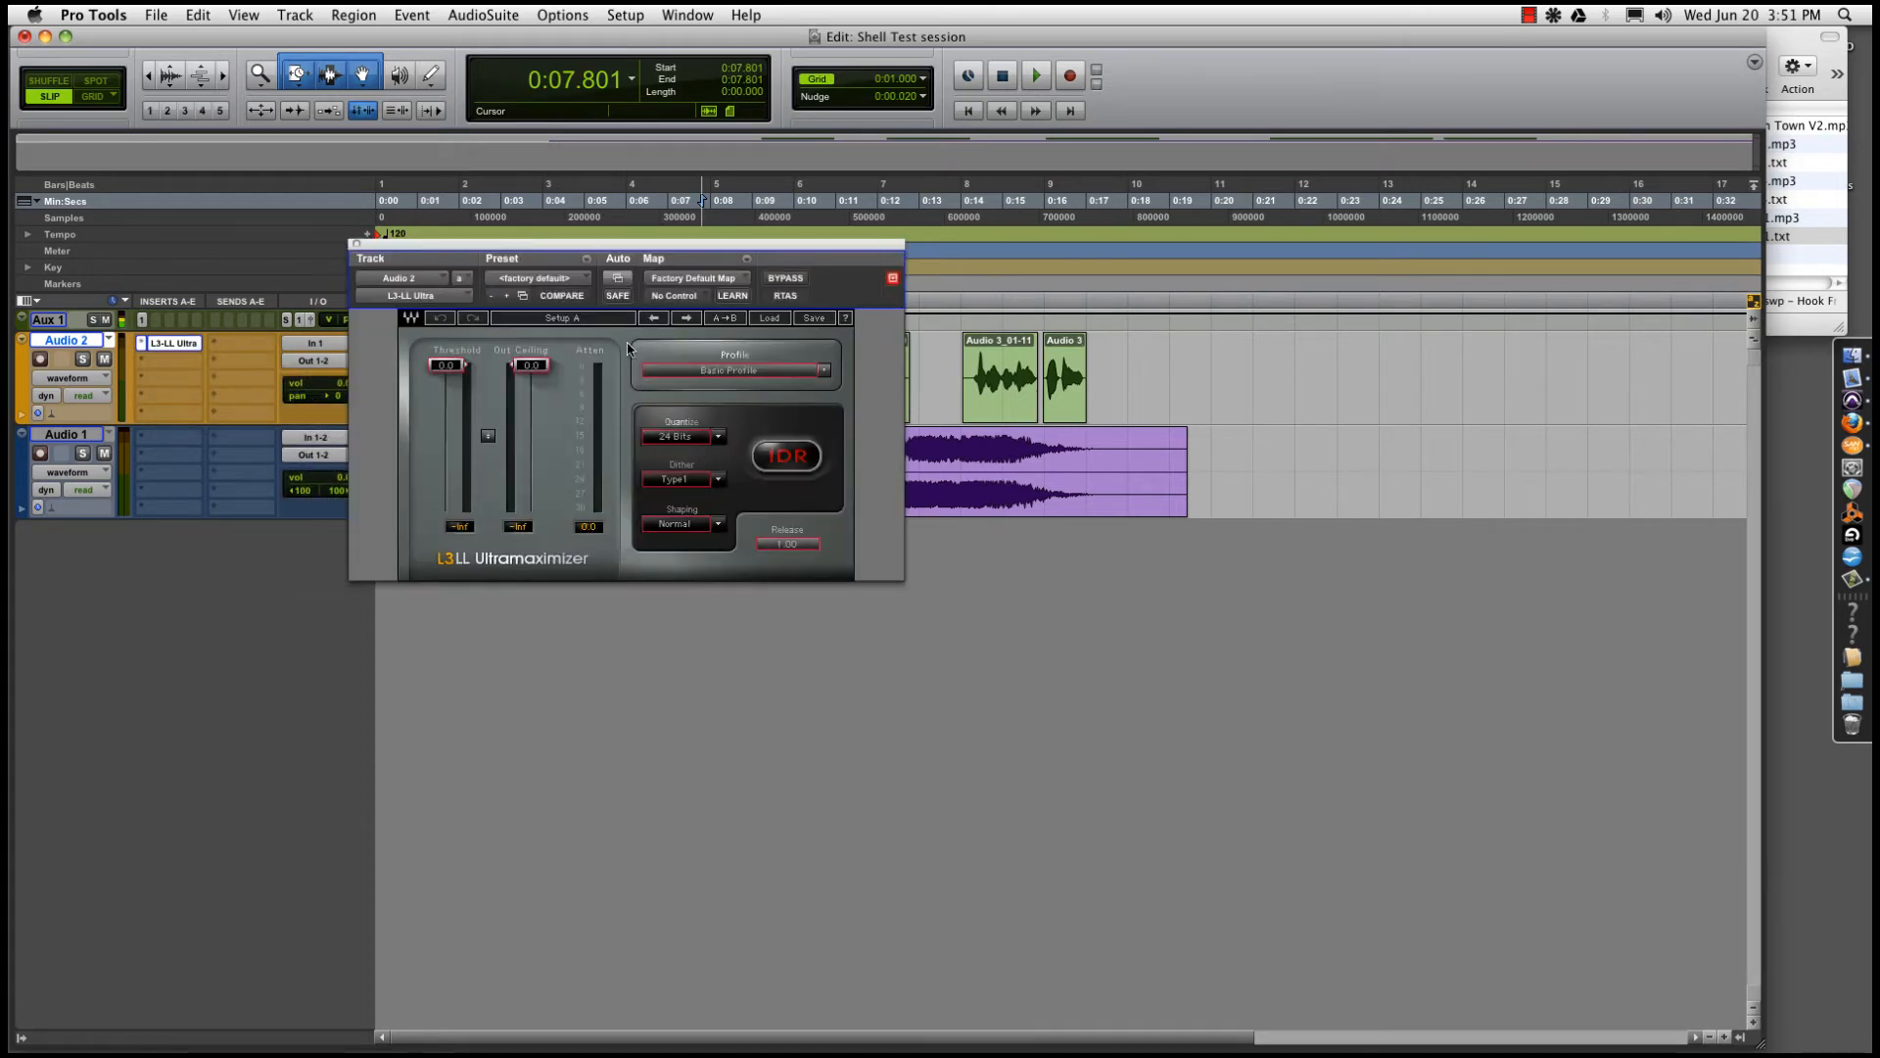
{"action": "left_click_drag", "start_coordinate": [626, 248], "coordinate": [585, 497]}
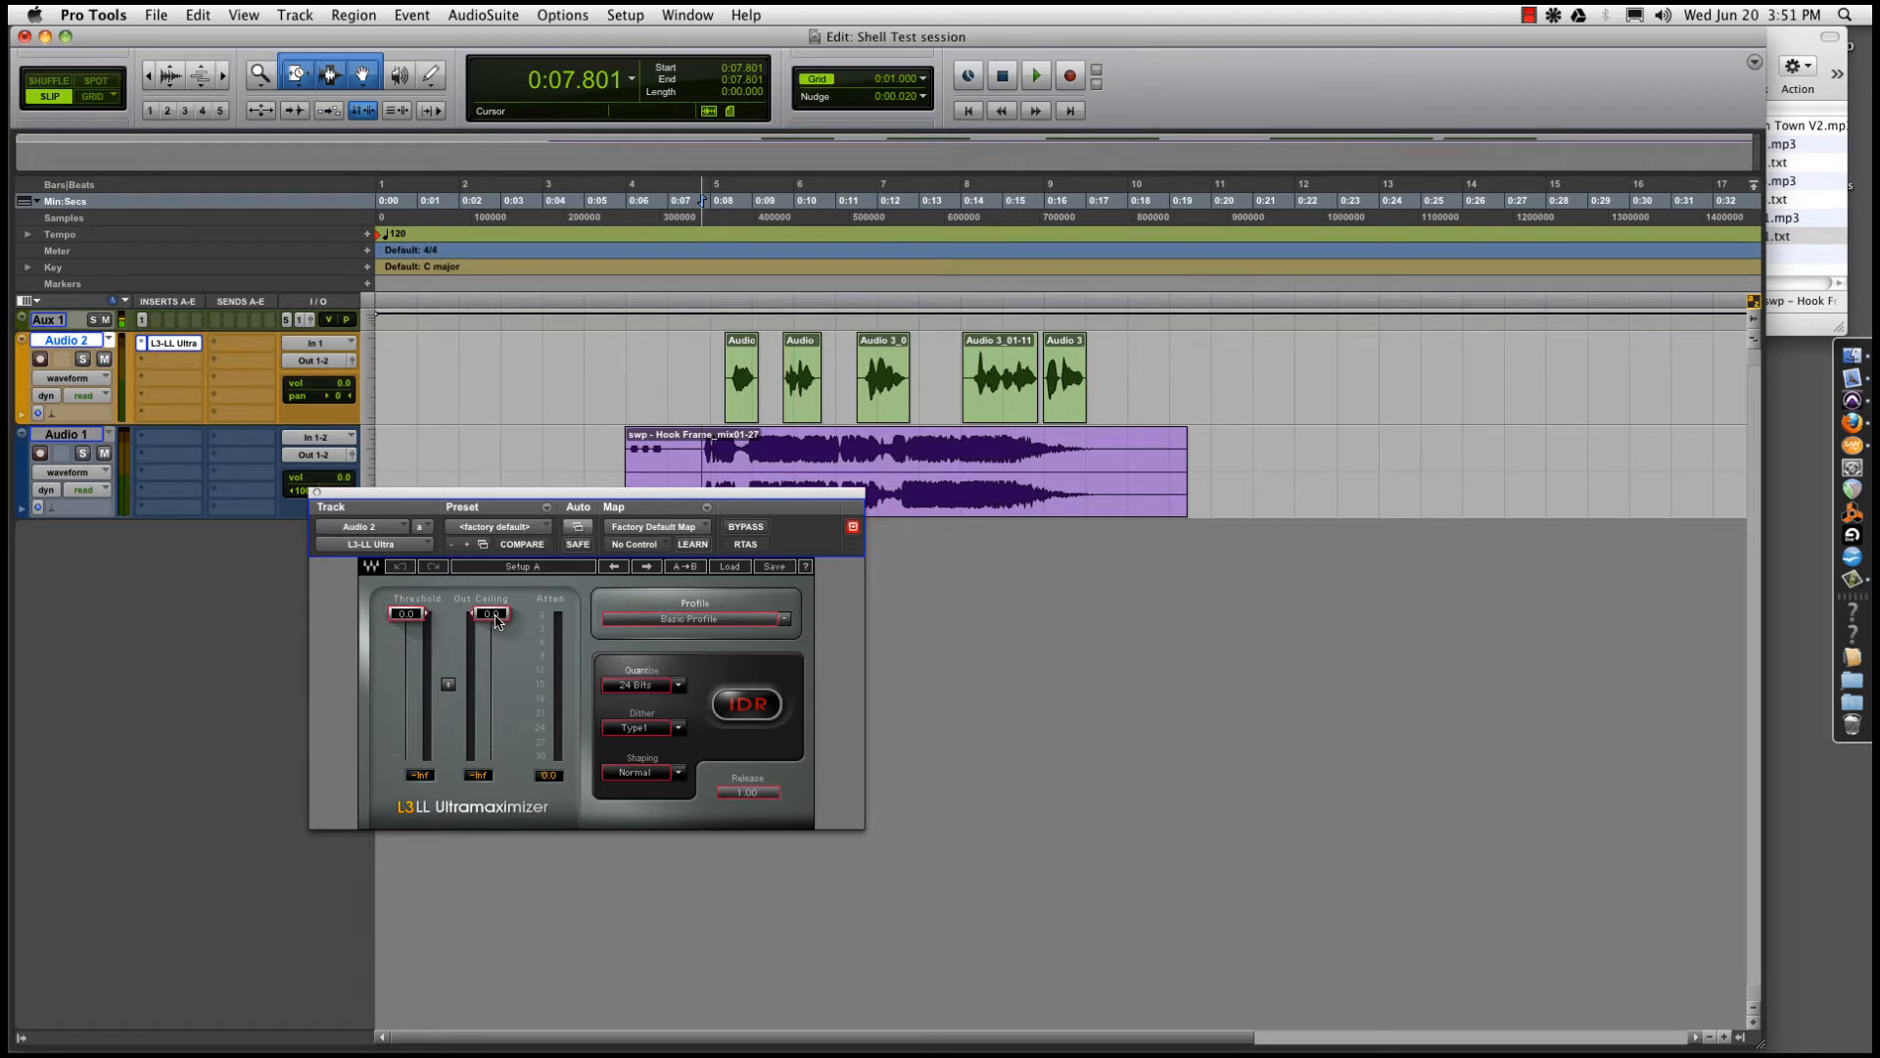
{"action": "left_click_drag", "start_coordinate": [473, 613], "coordinate": [472, 618]}
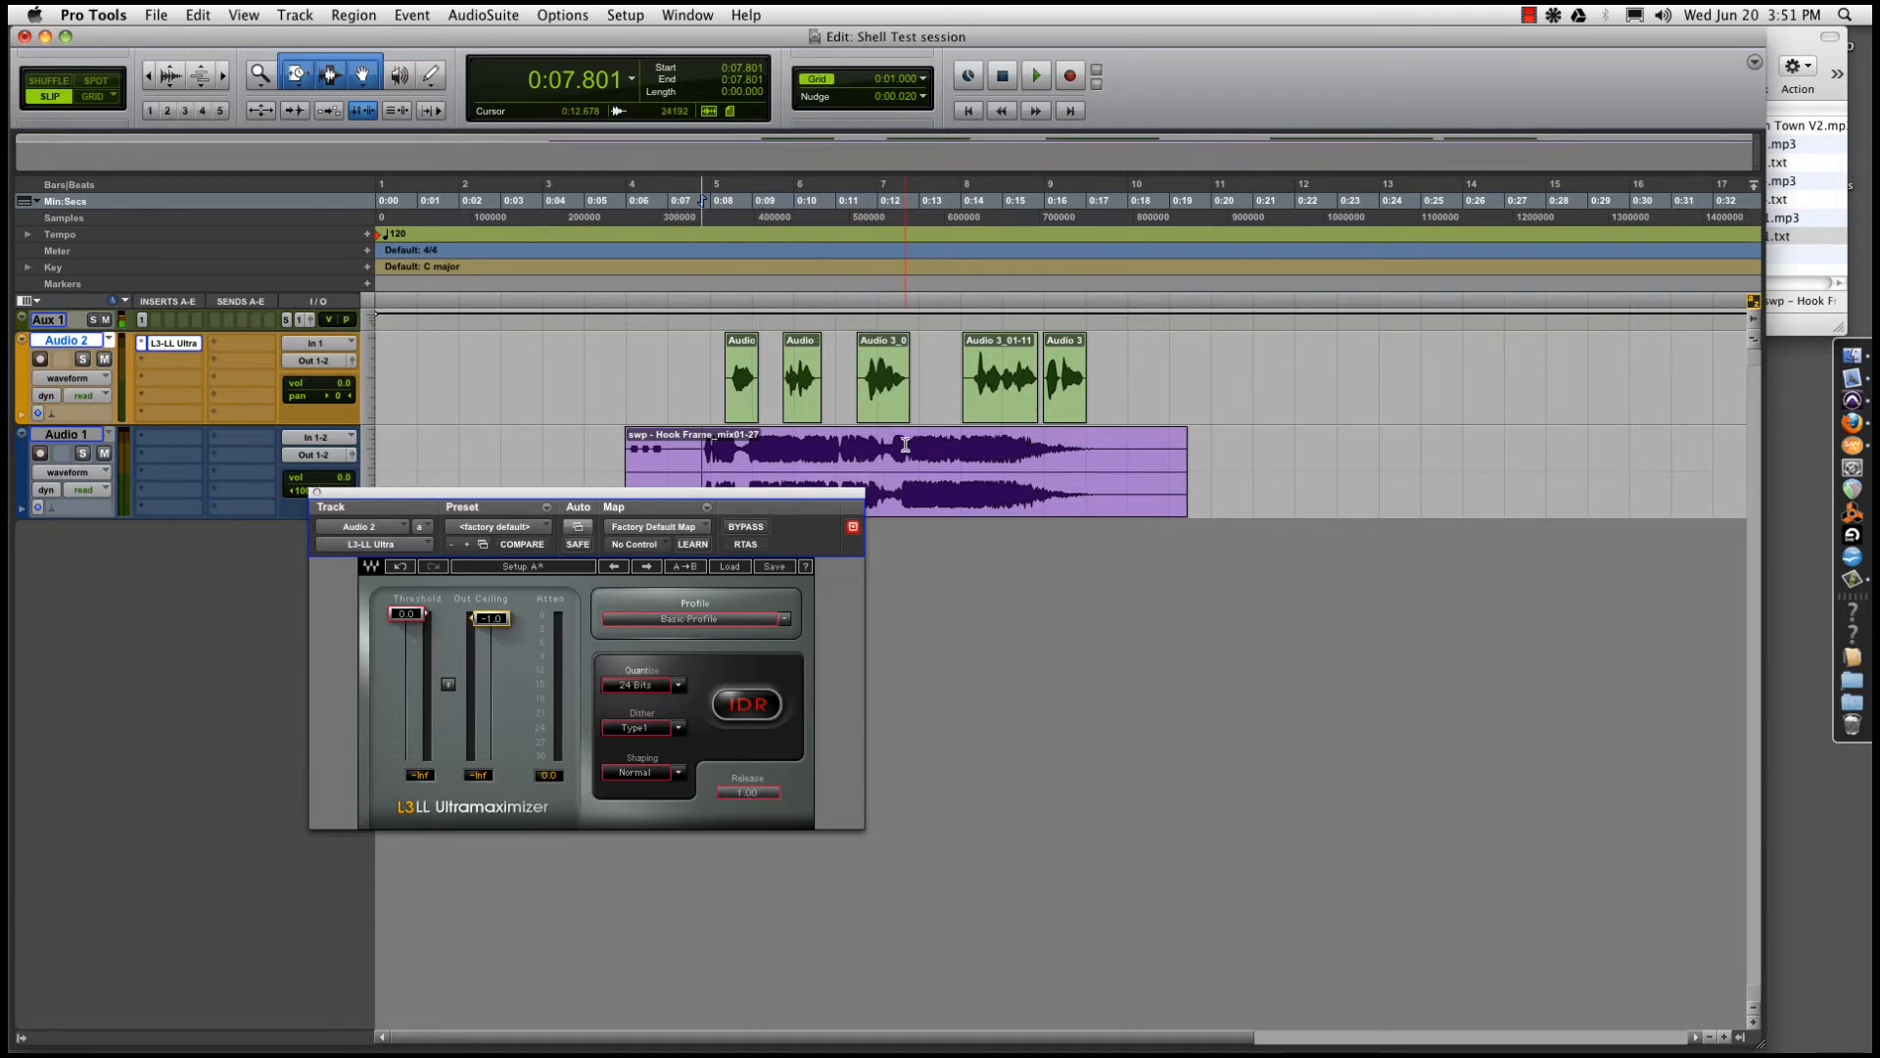
Examine the Hook Frame waveform's peak levels up close at jumbo track height, then restore Audio 1 to small
{"action": "left_click", "coordinate": [931, 505]}
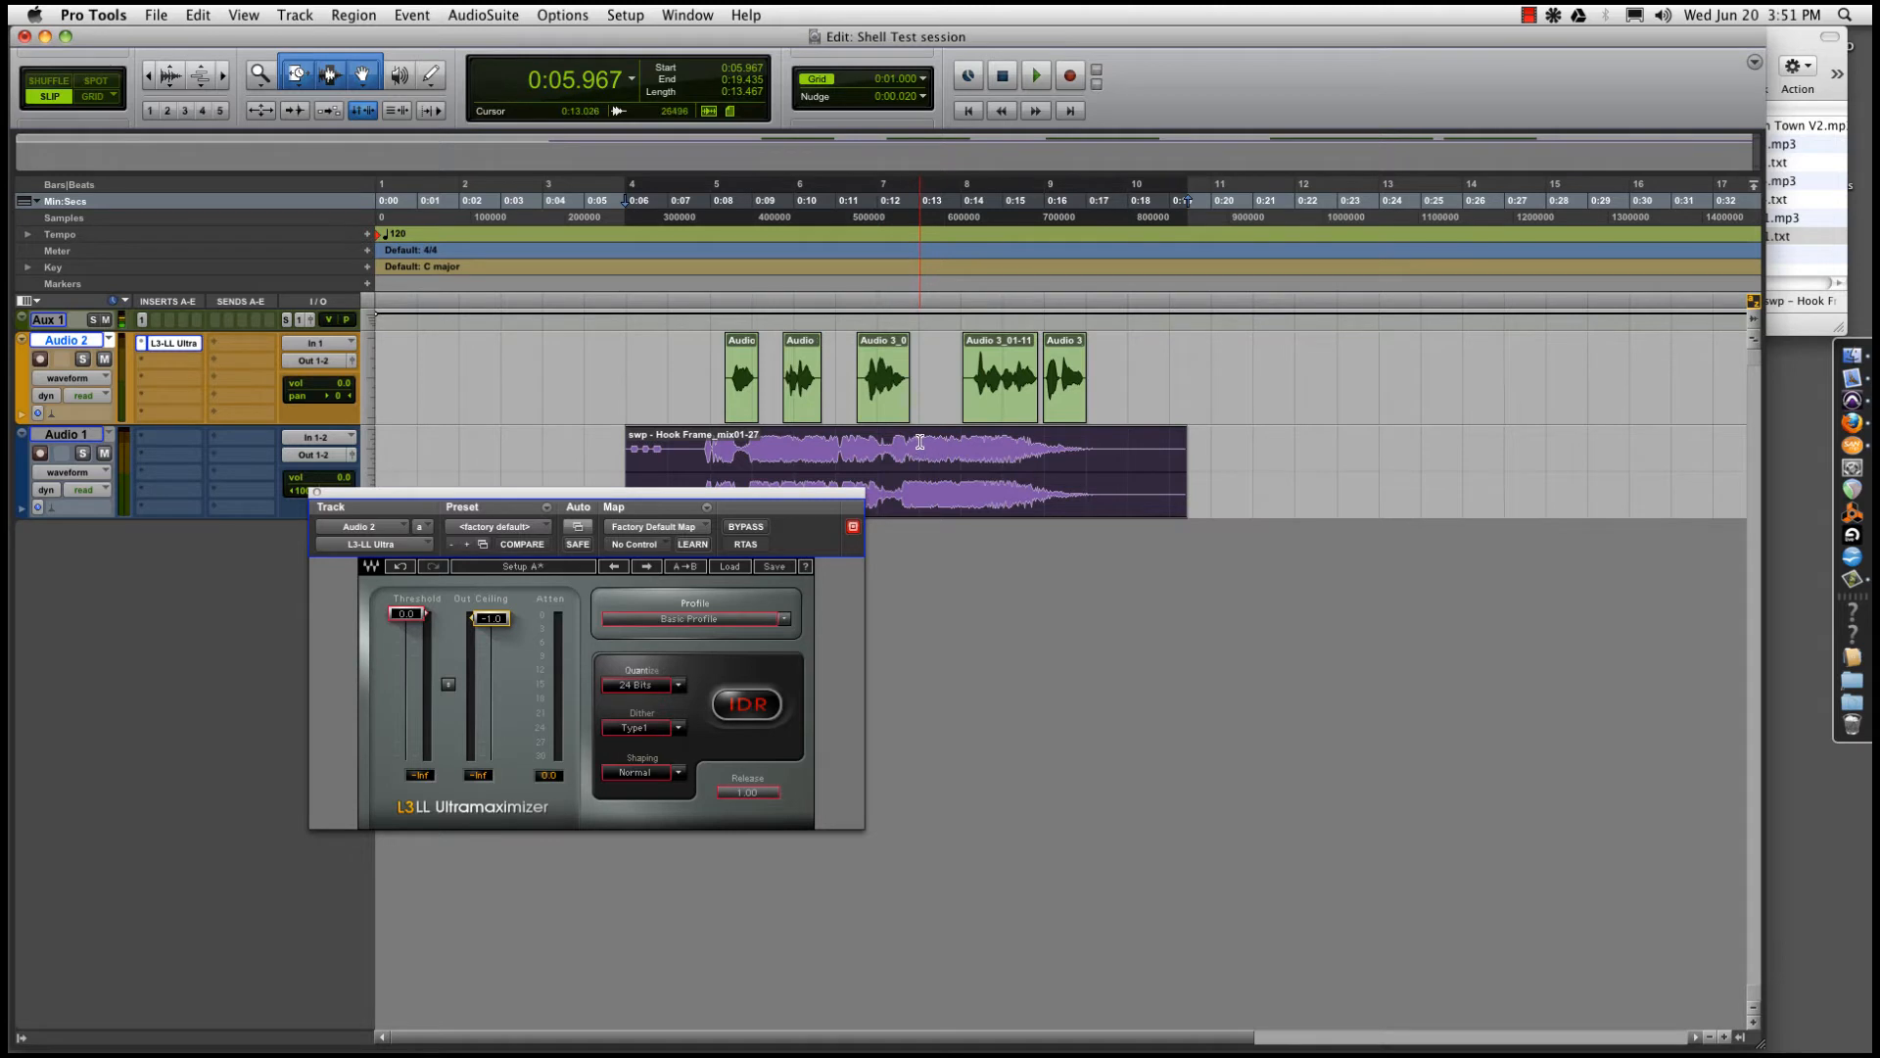
{"action": "left_click", "coordinate": [952, 443]}
{"action": "key", "text": "super+bracketright"}
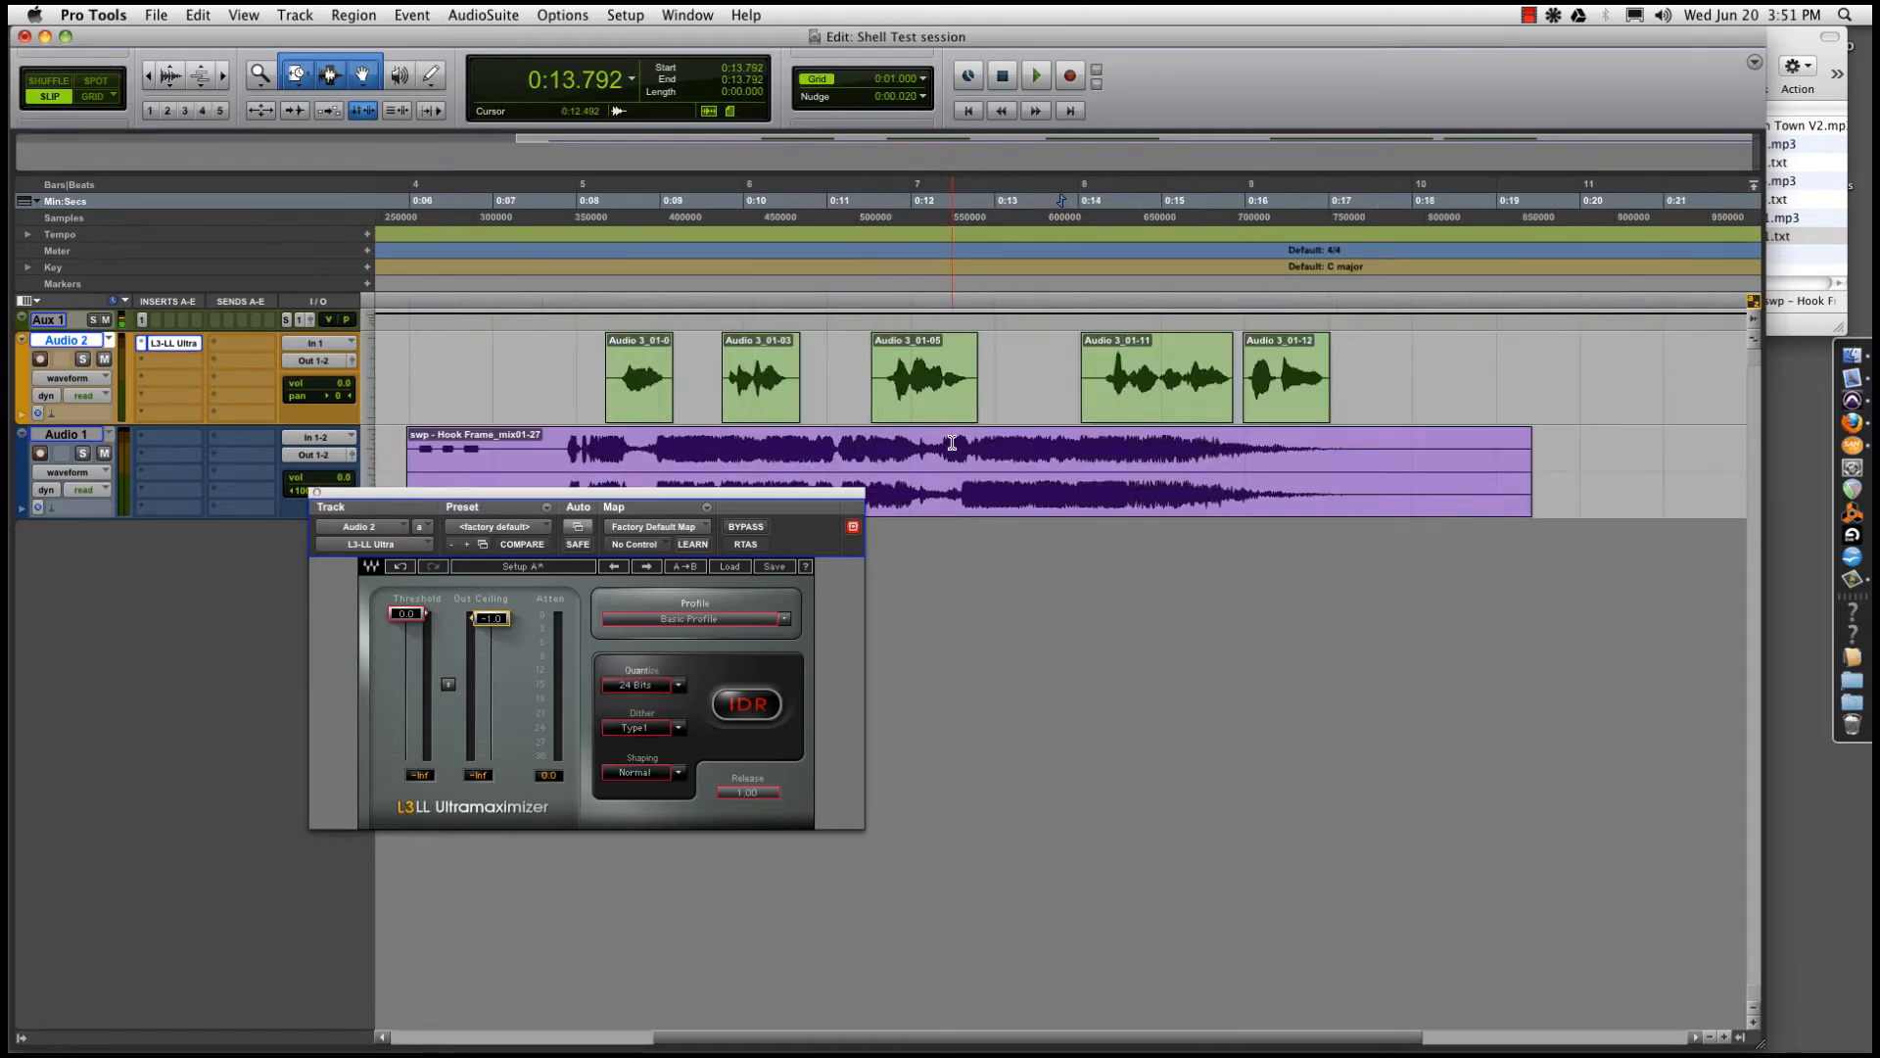
{"action": "key", "text": "super+bracketright"}
{"action": "left_click", "coordinate": [367, 470]}
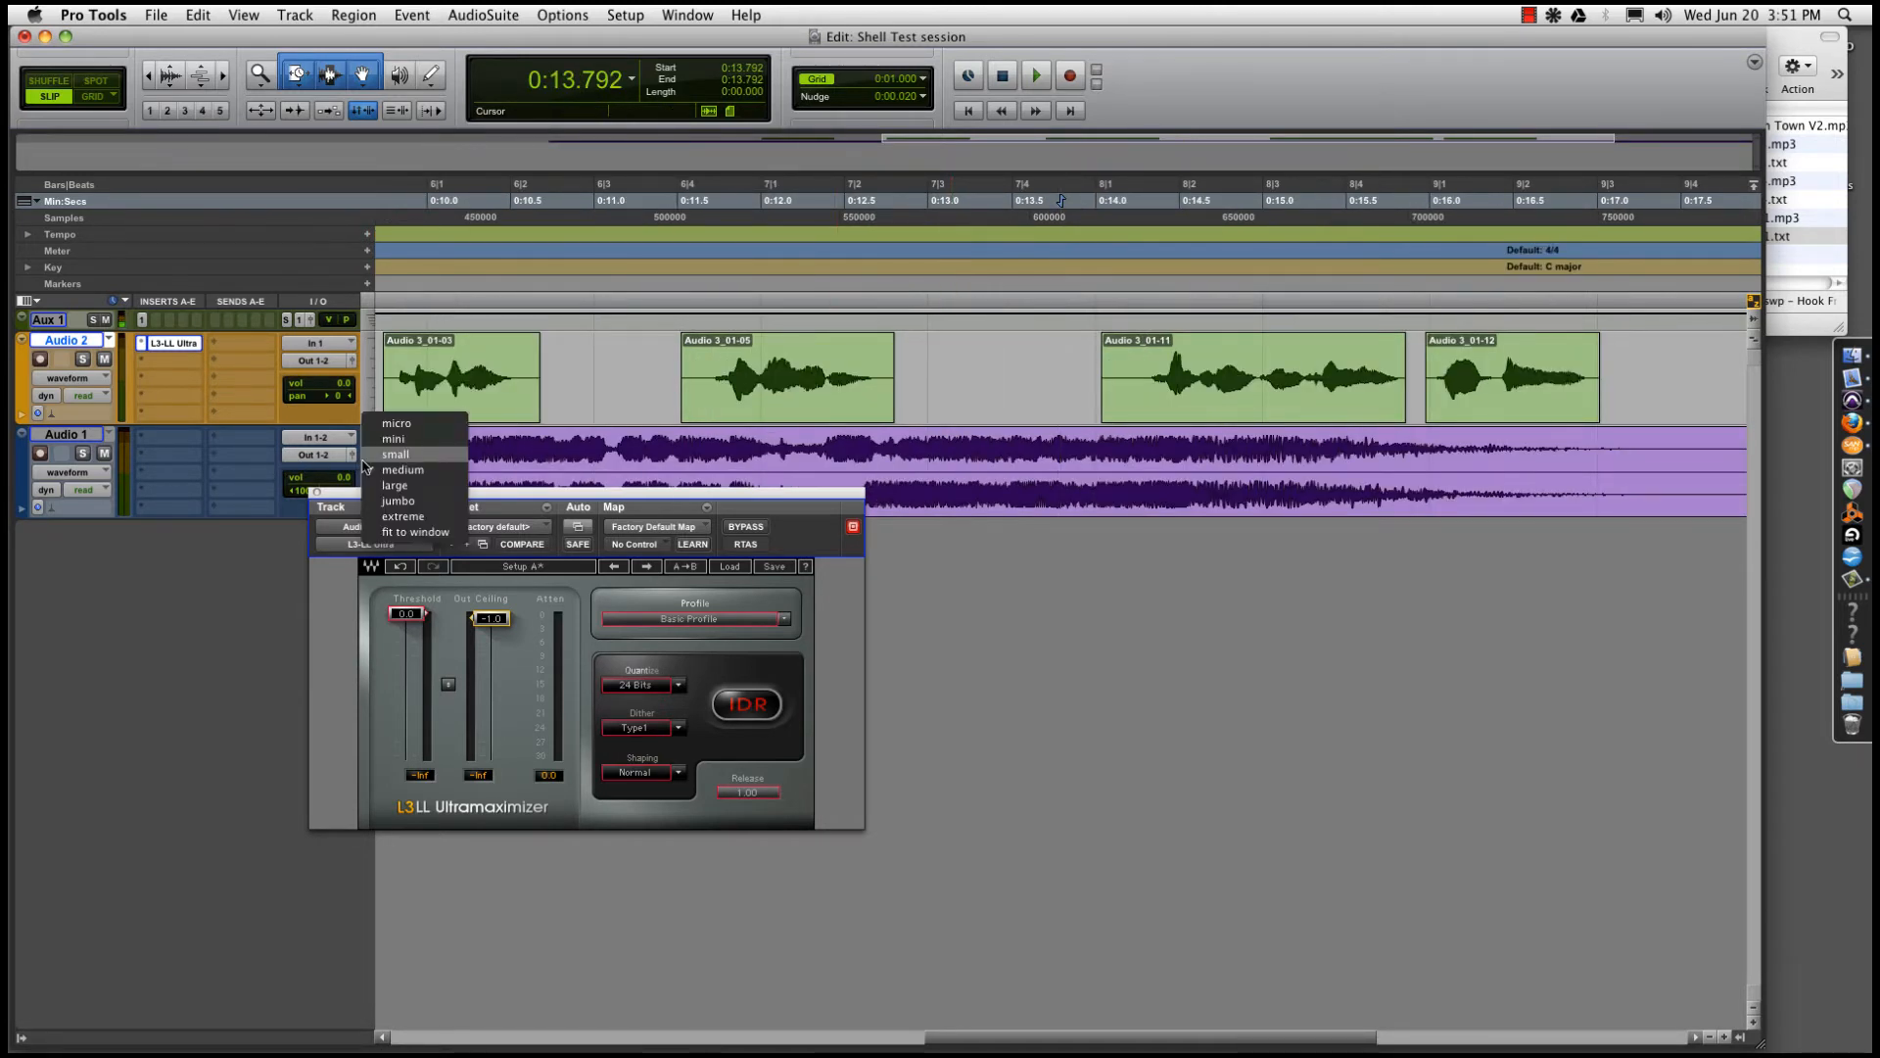
{"action": "left_click", "coordinate": [392, 500]}
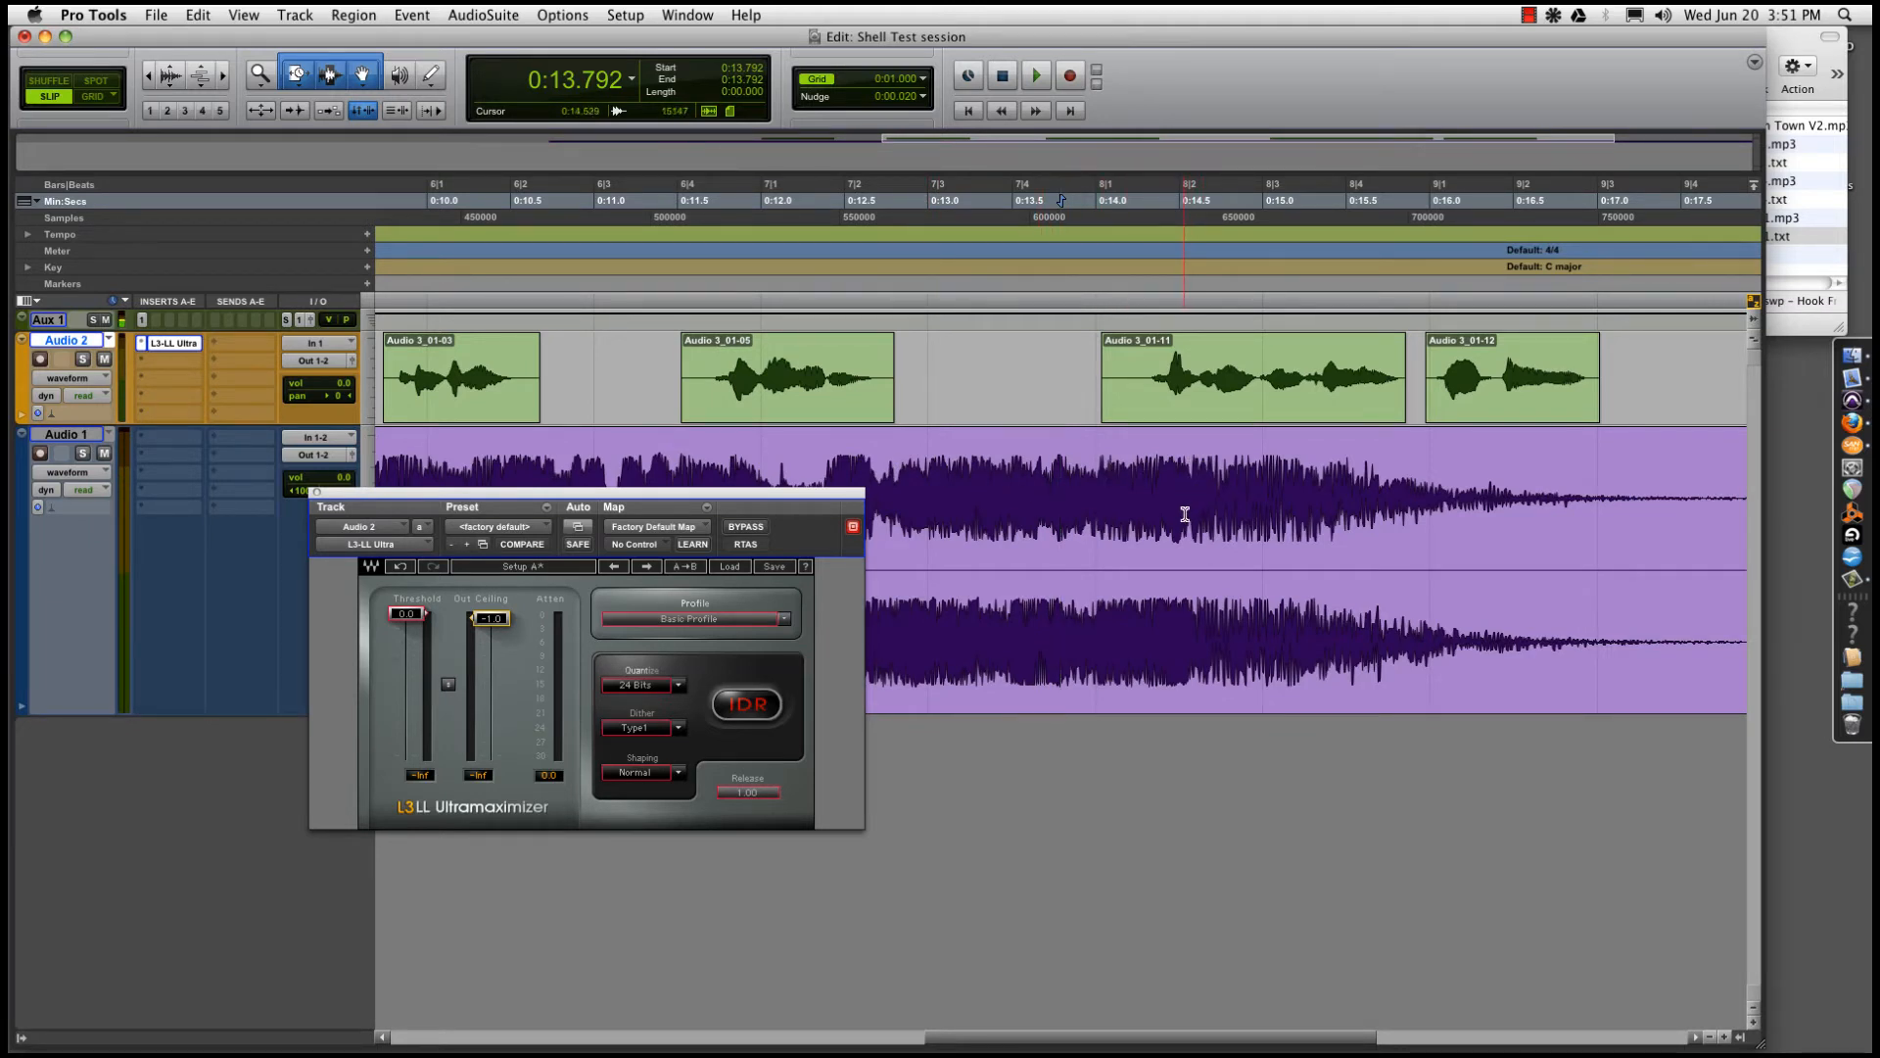
{"action": "left_click", "coordinate": [369, 449]}
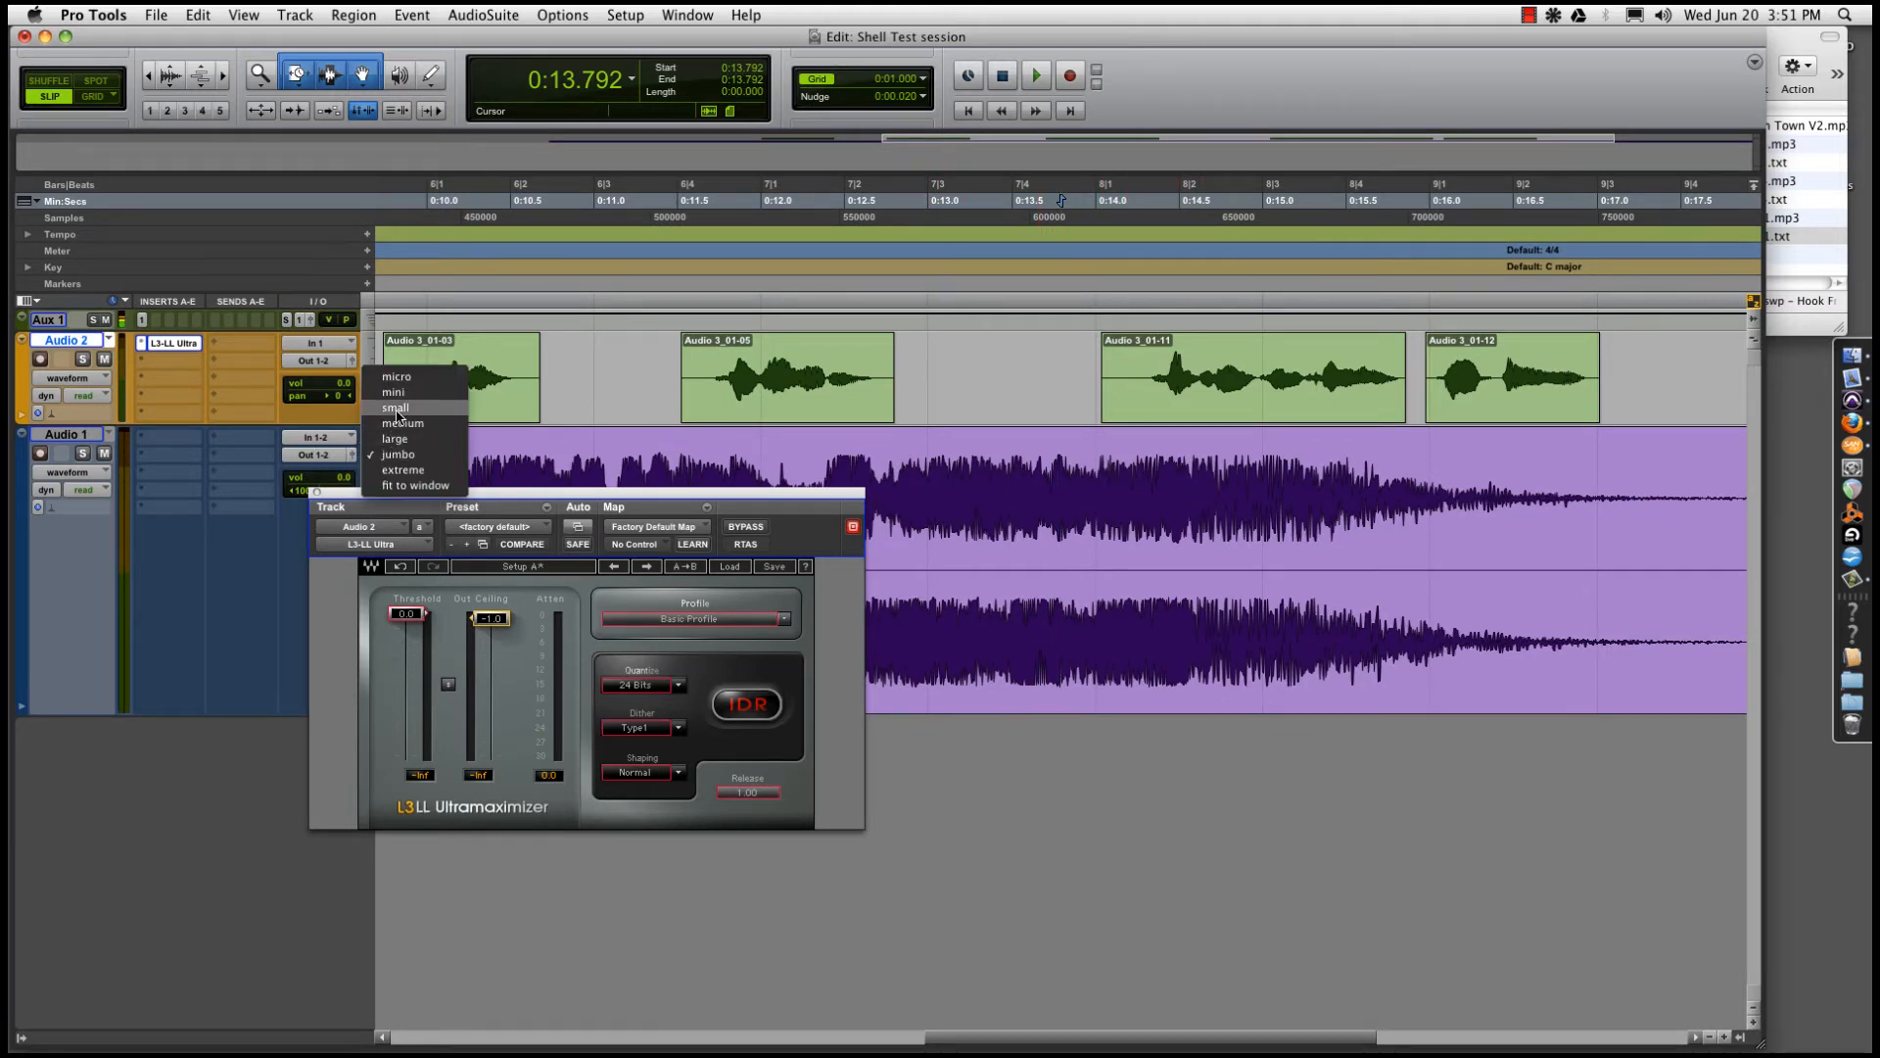
{"action": "left_click", "coordinate": [397, 411]}
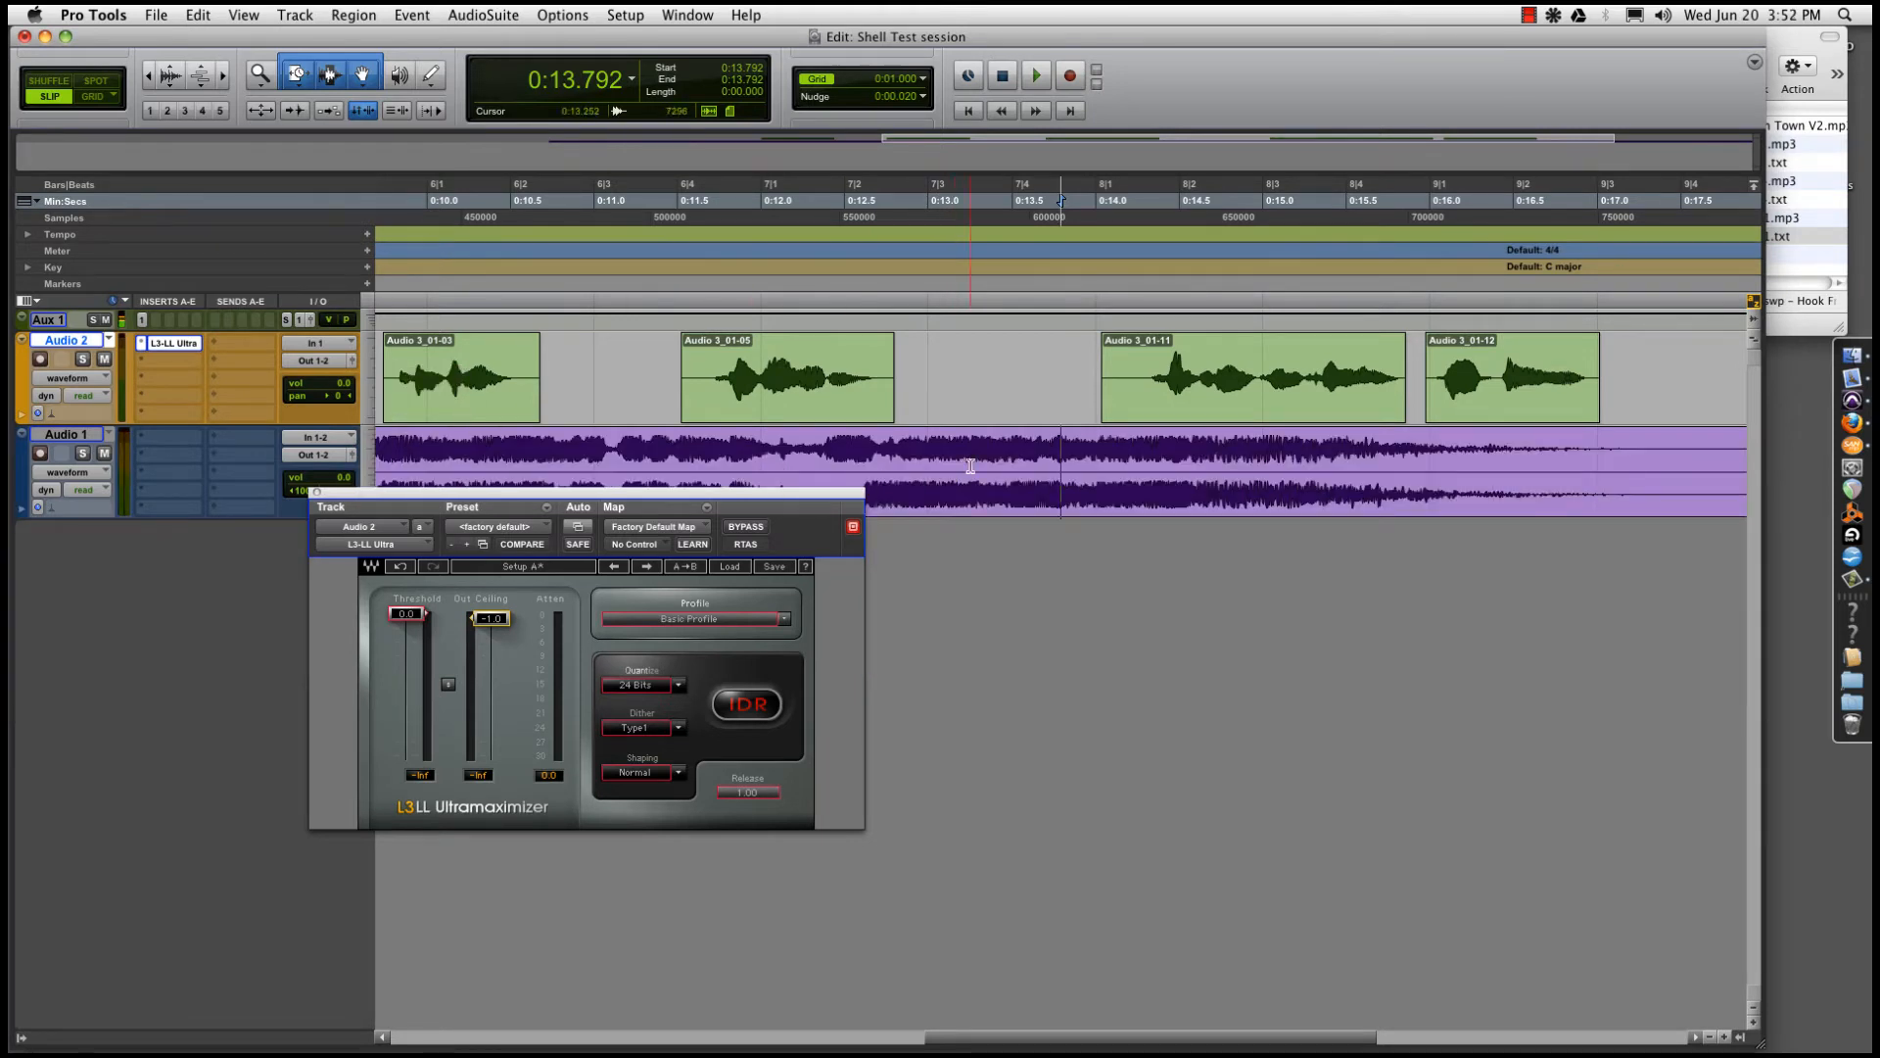
{"action": "key", "text": "super+bracketleft"}
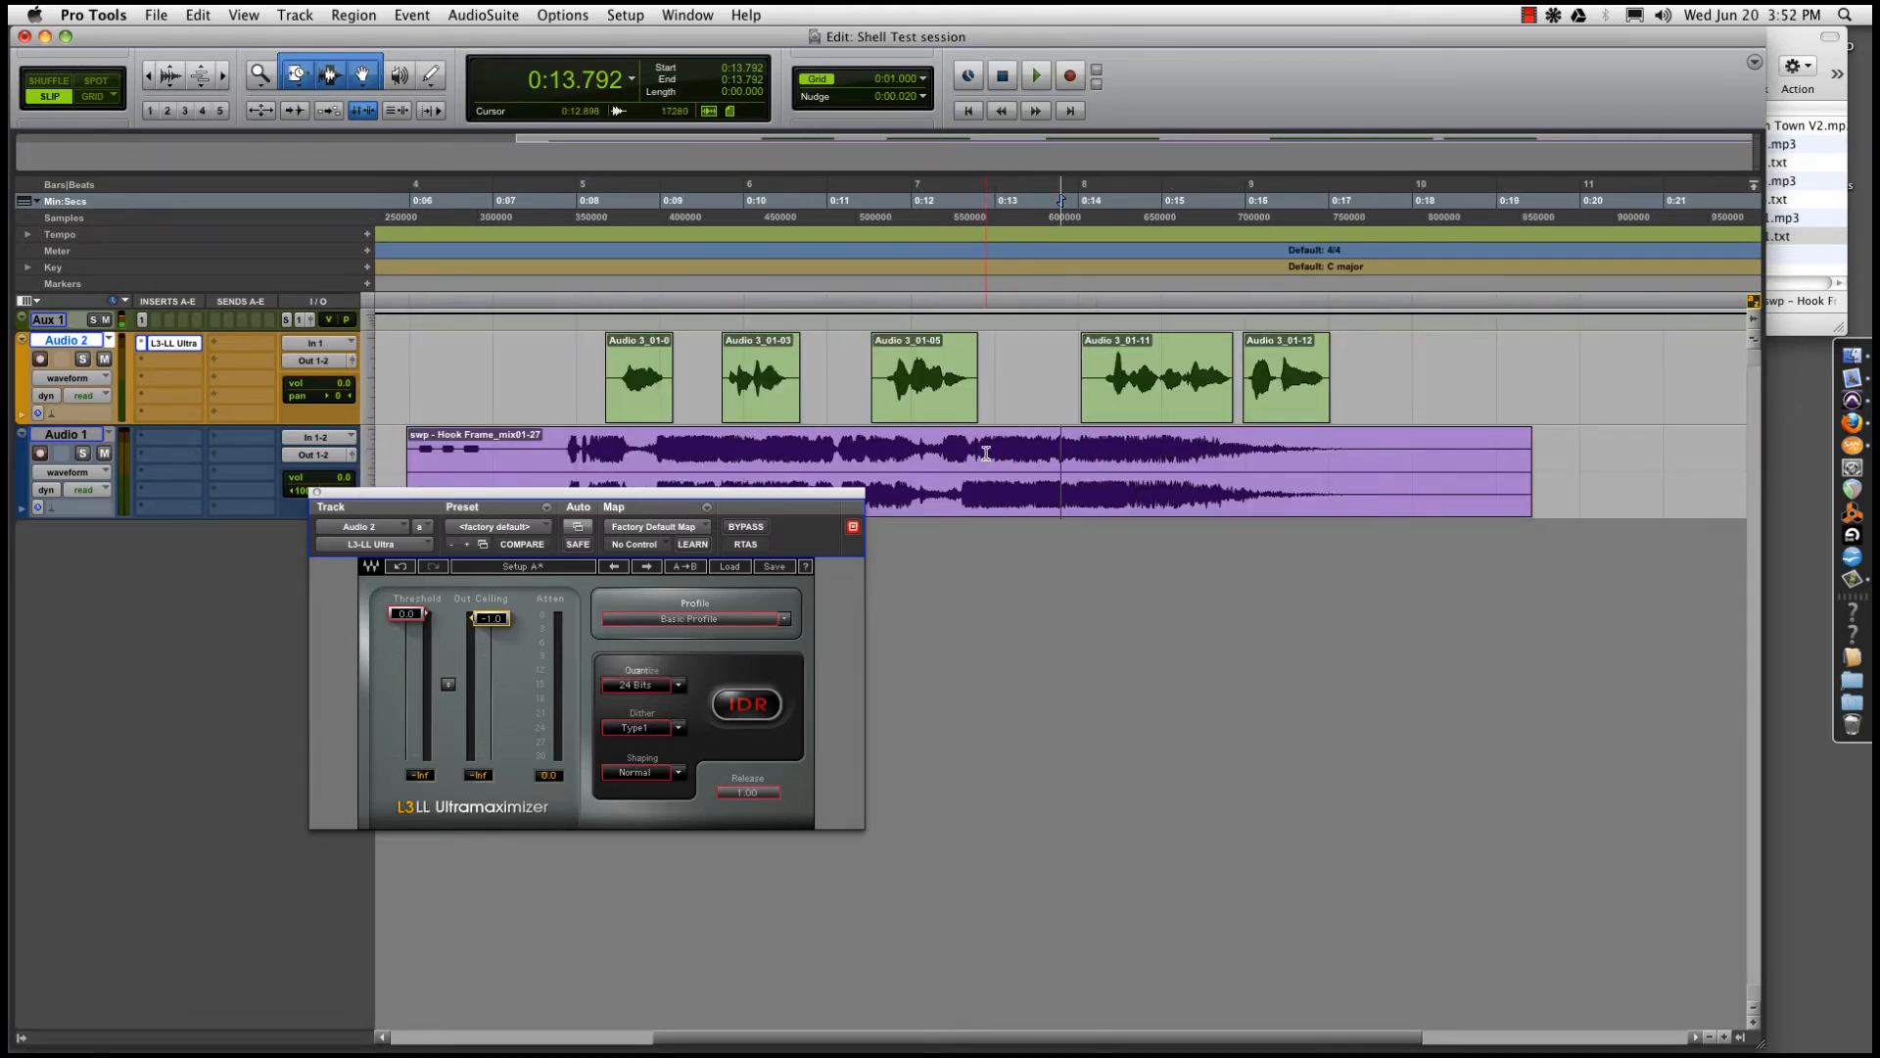
{"action": "key", "text": "super+bracketleft"}
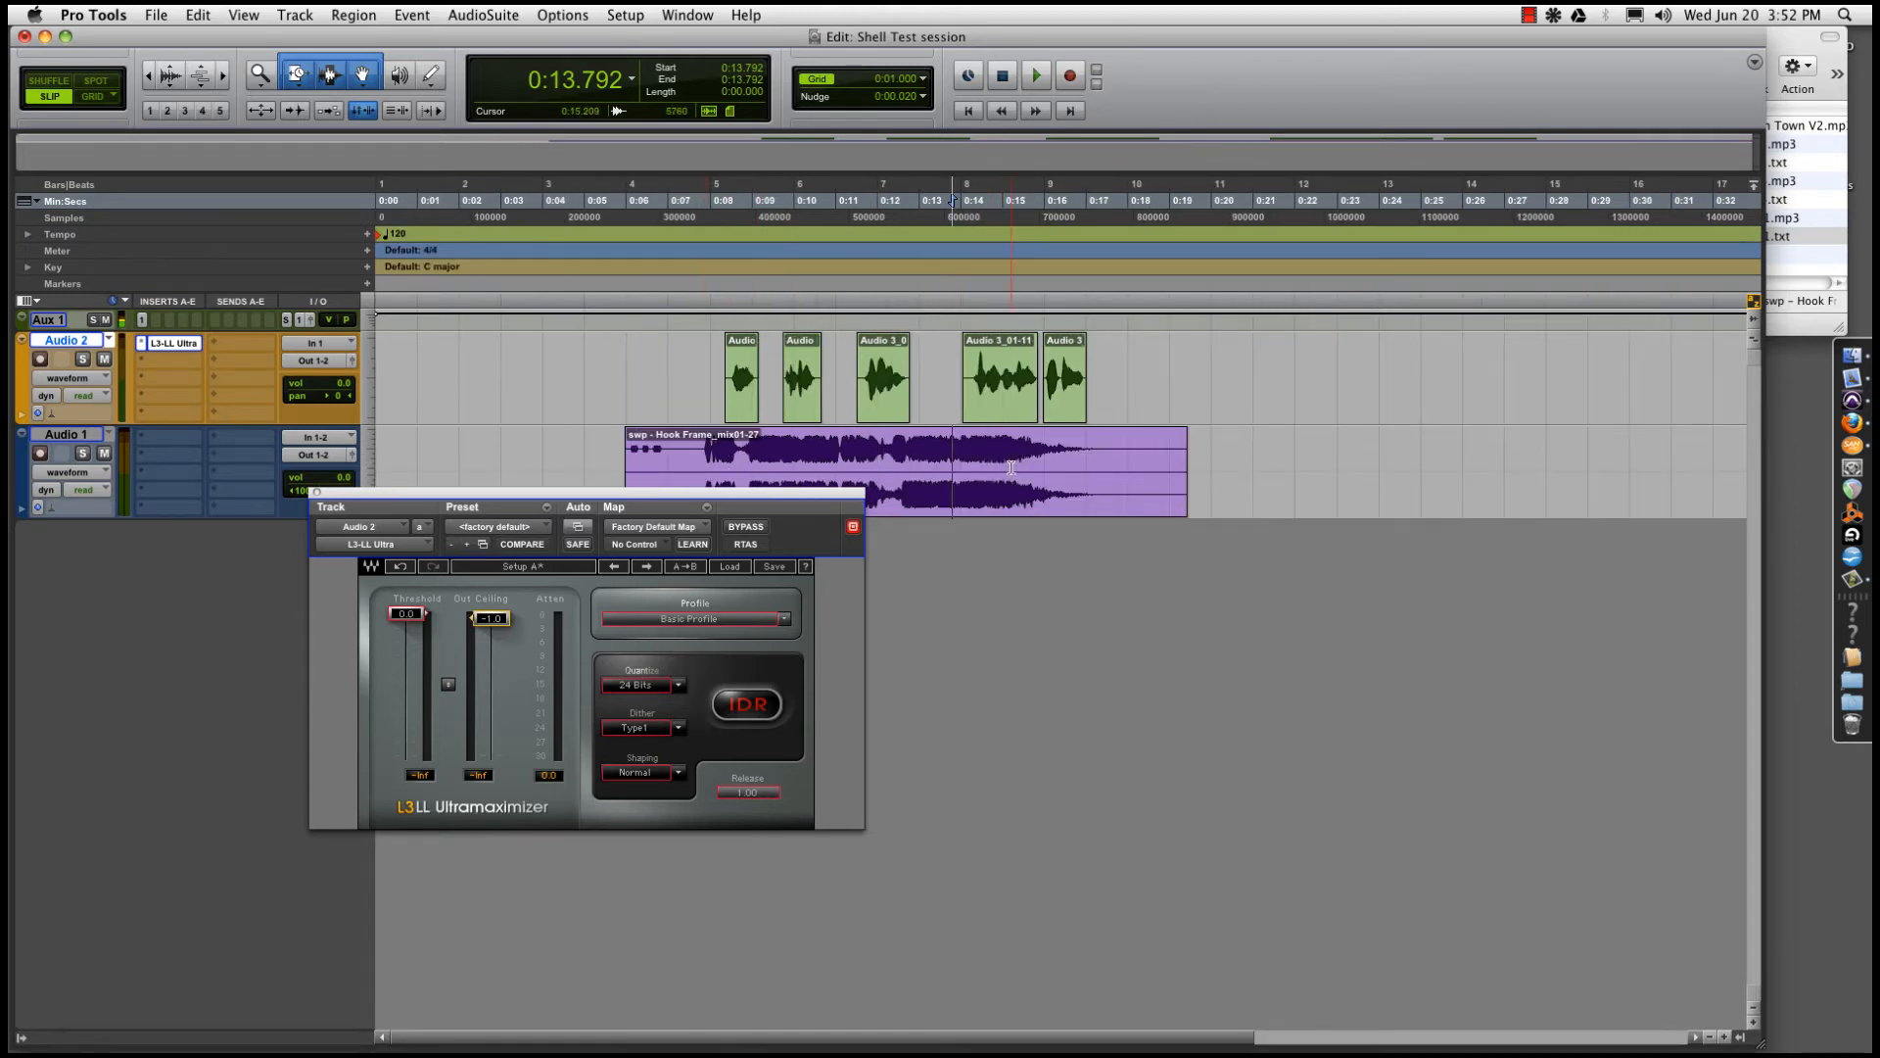
Set the Audio 2 limiter's Out Ceiling to -2.0 and its Threshold to -18.0
{"action": "left_click_drag", "start_coordinate": [492, 618], "coordinate": [491, 623]}
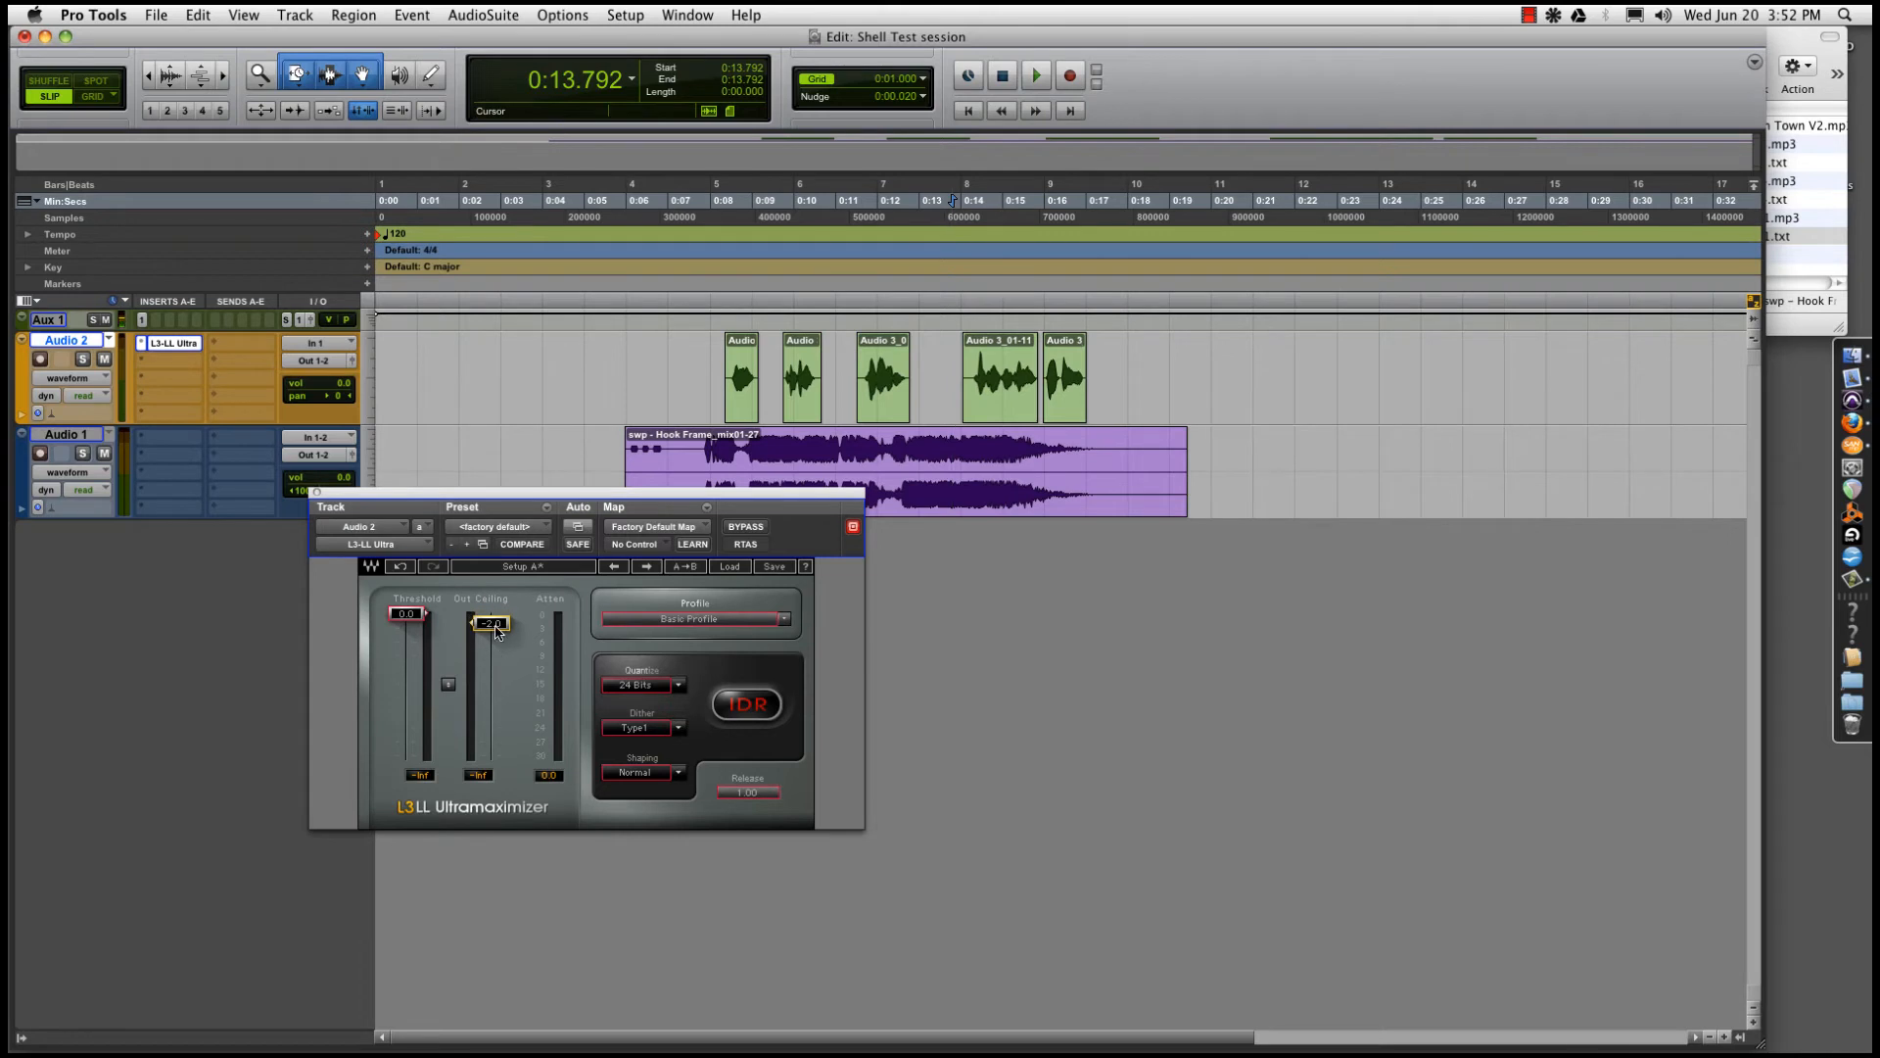
{"action": "left_click", "coordinate": [703, 368]}
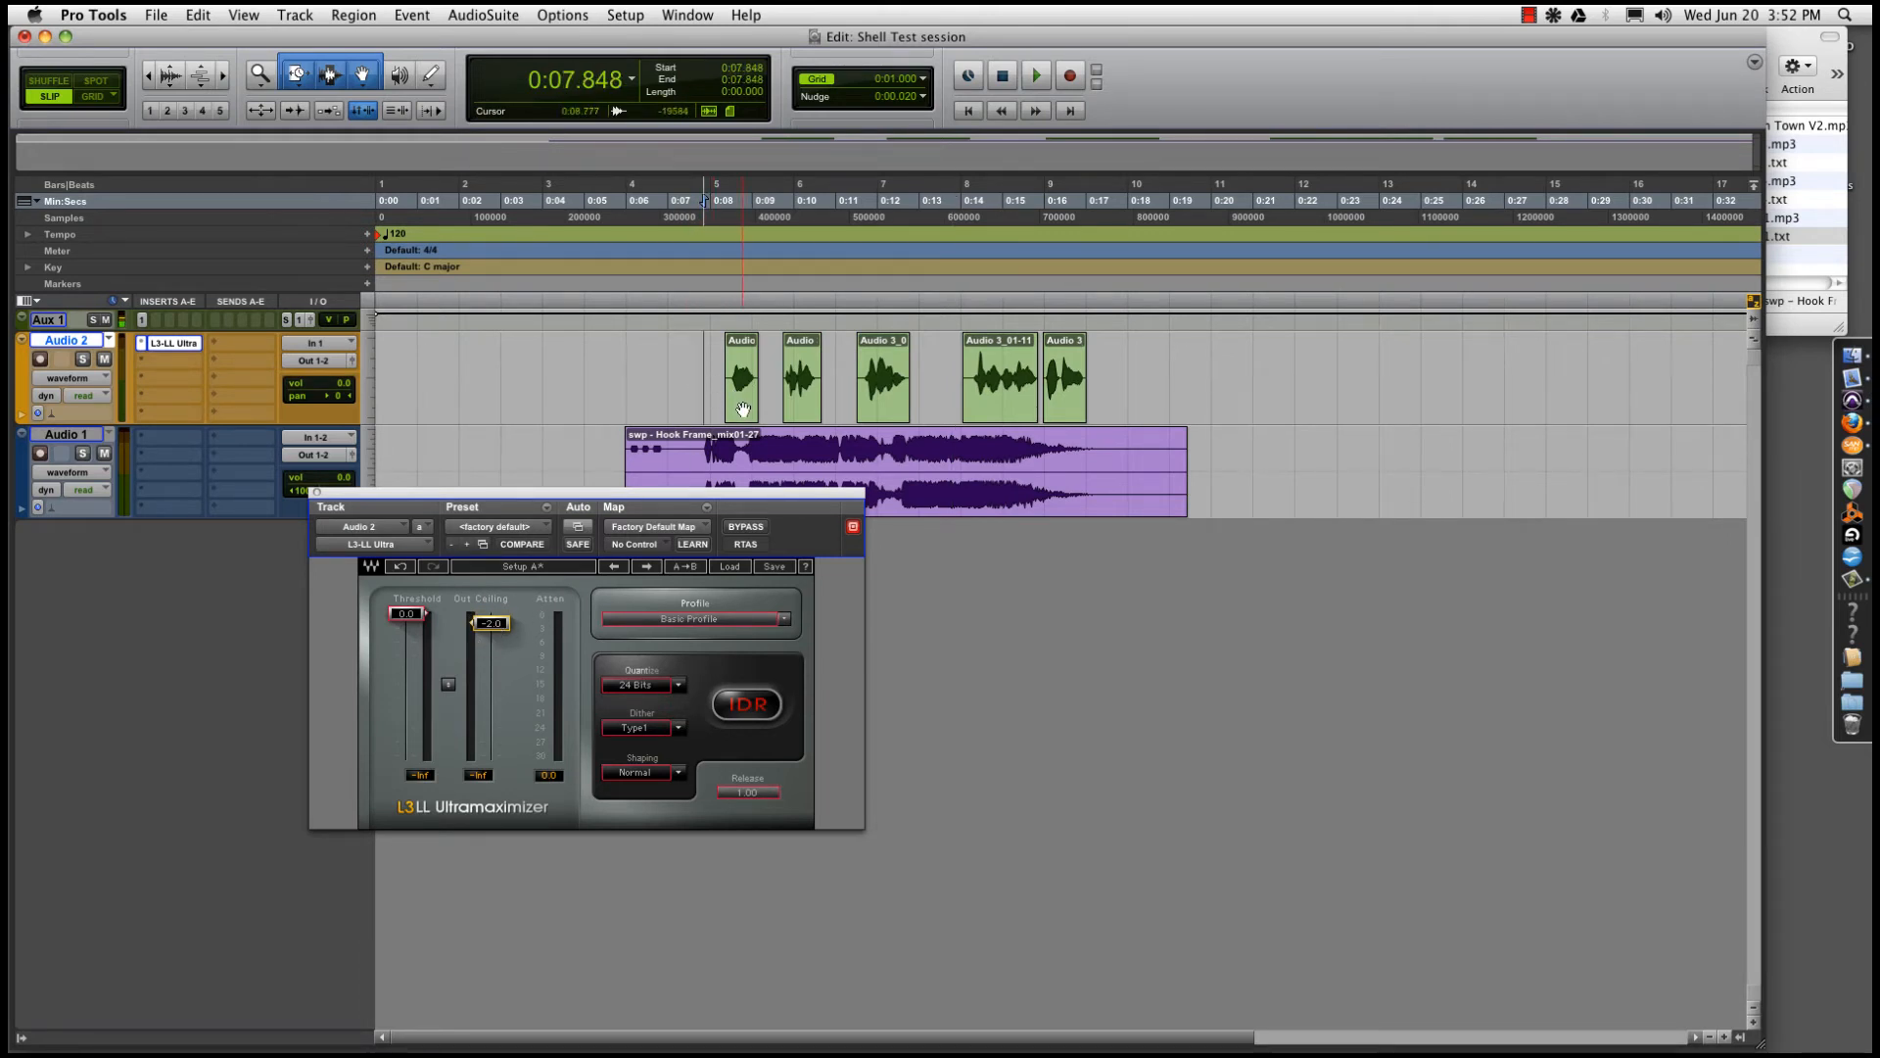
{"action": "left_click", "coordinate": [742, 390]}
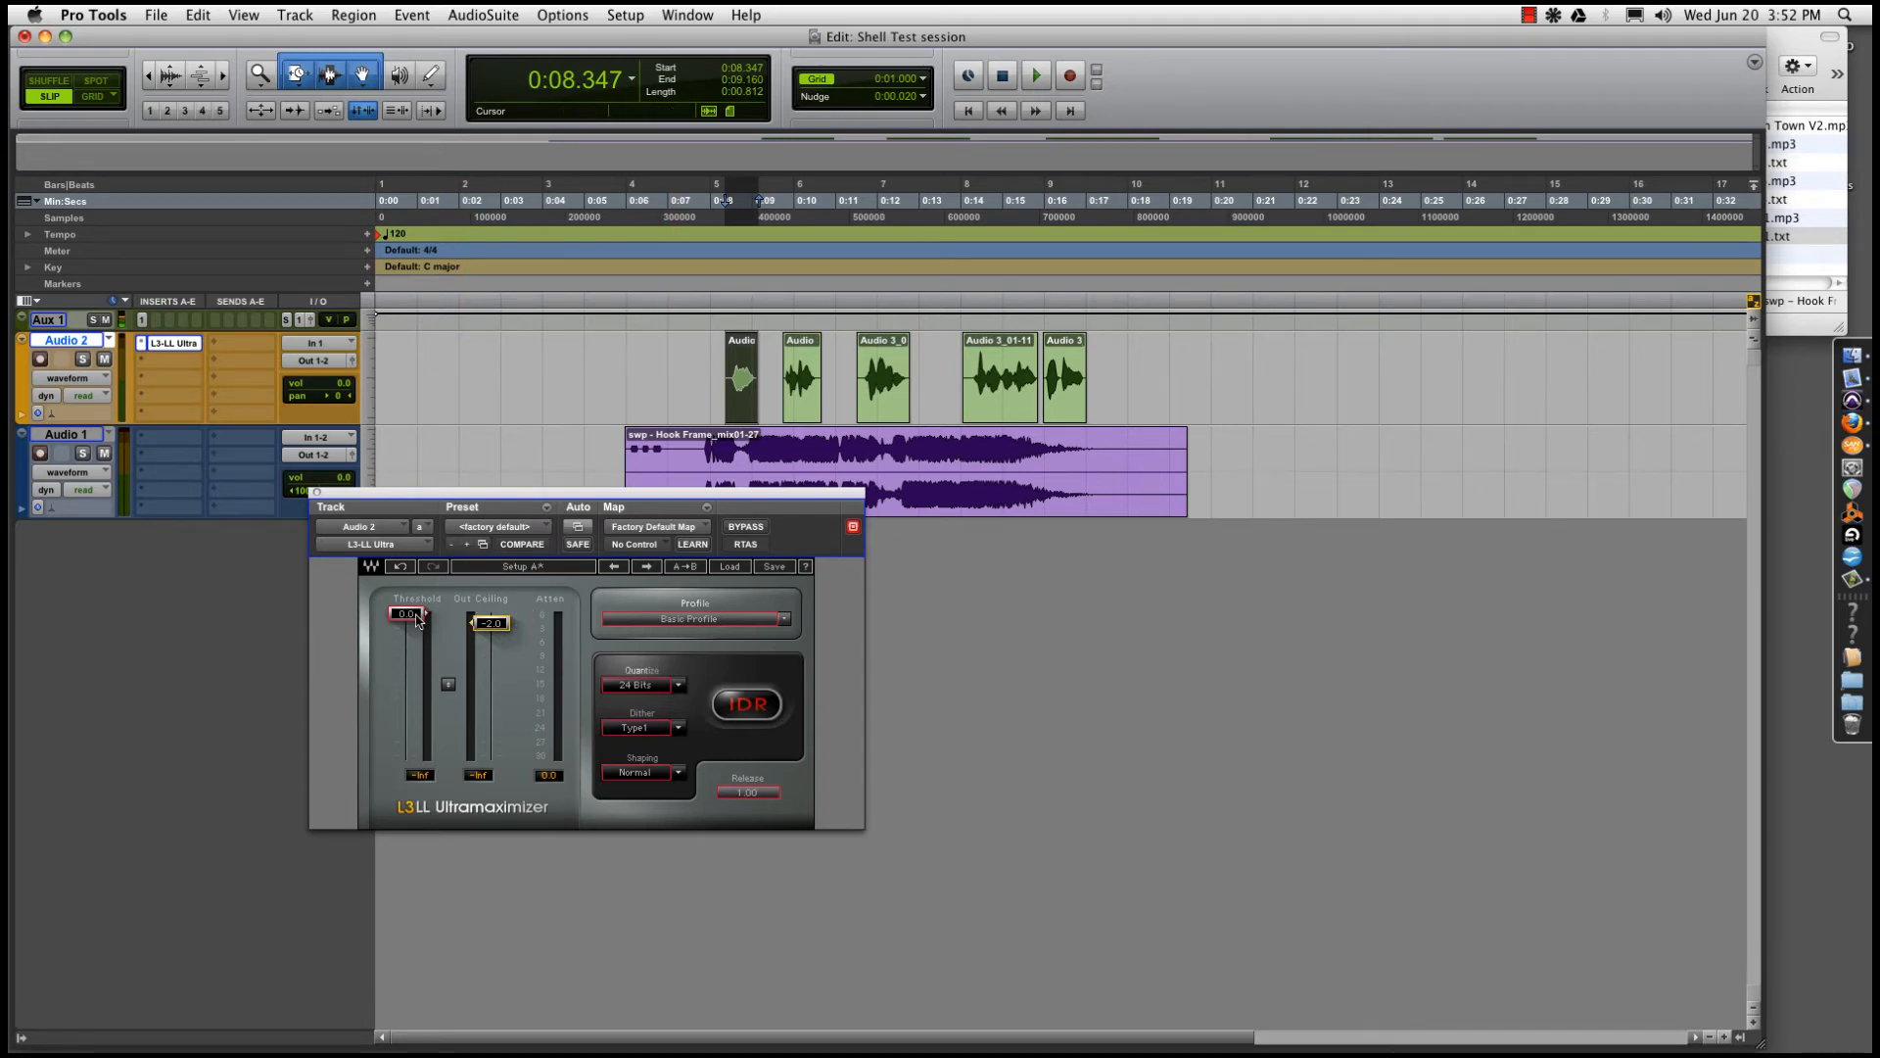
{"action": "left_click_drag", "start_coordinate": [416, 620], "coordinate": [416, 709]}
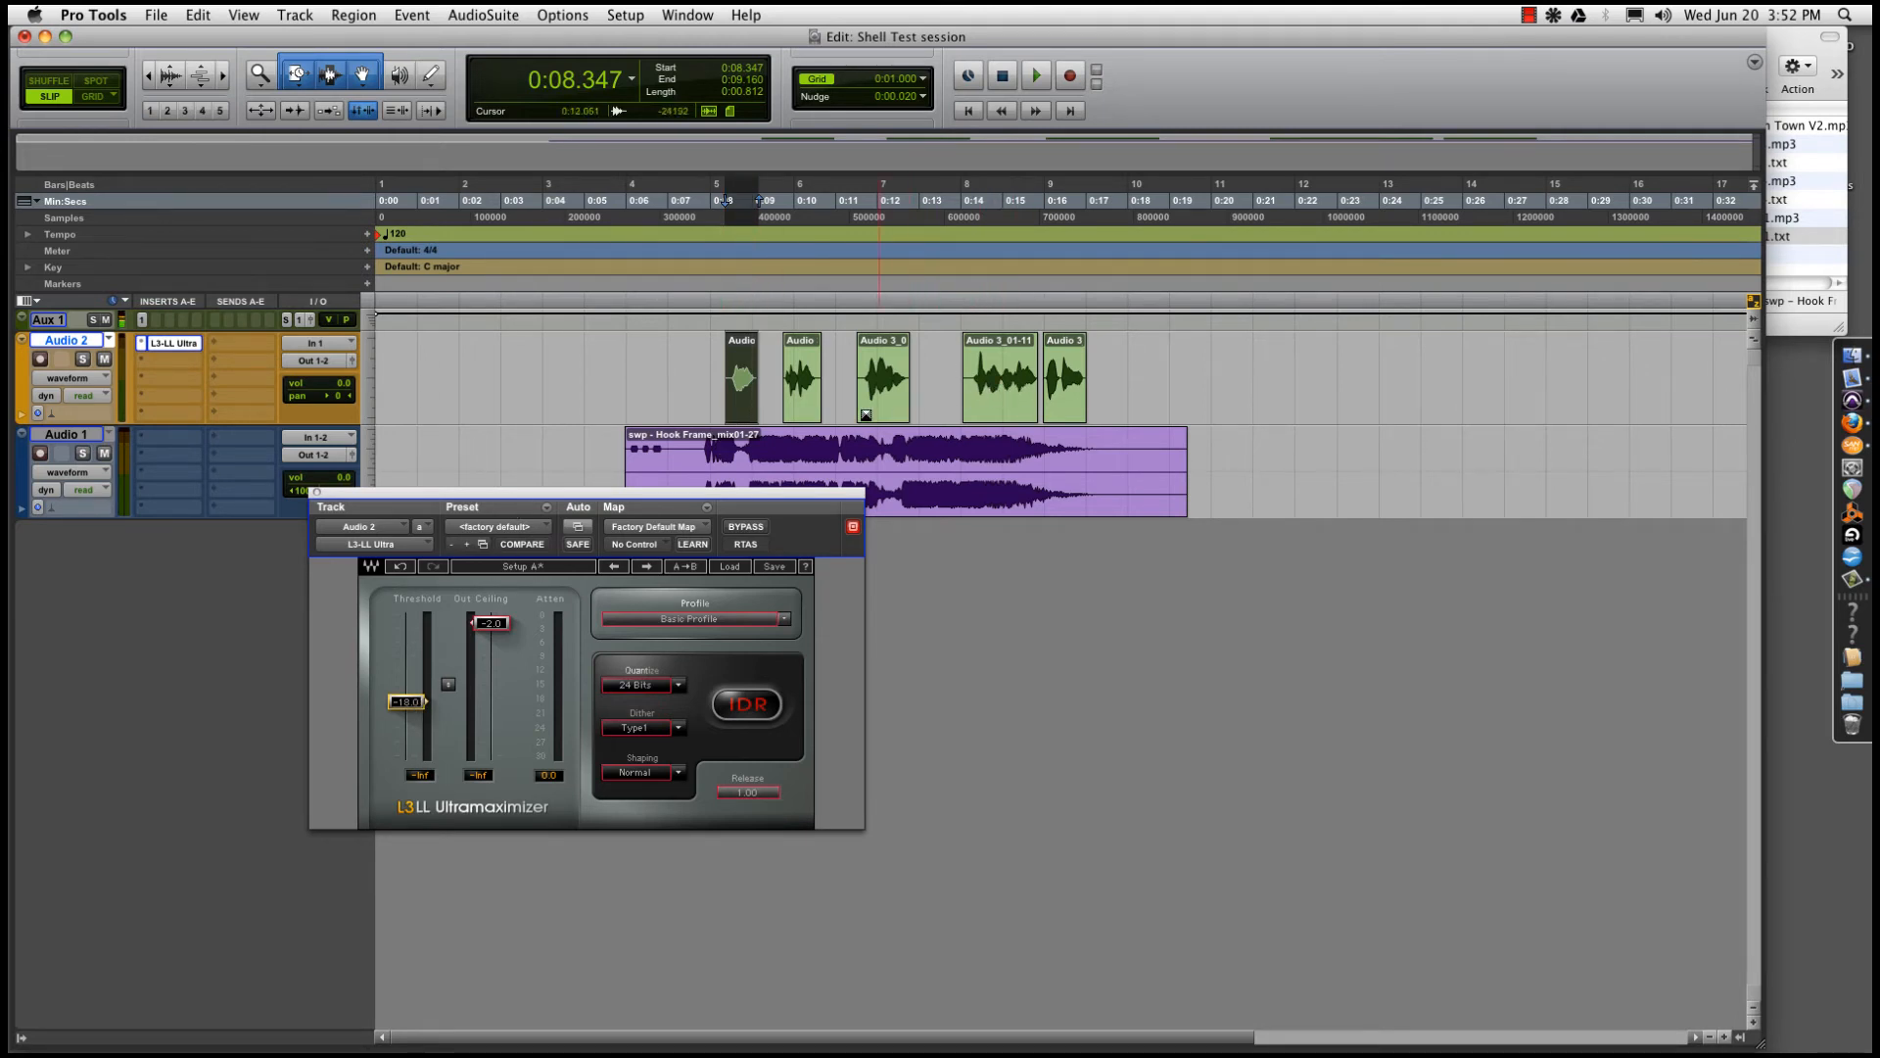
Play the limited voice clips with the music from 0:07.801 to judge the balance
{"action": "left_click", "coordinate": [701, 359]}
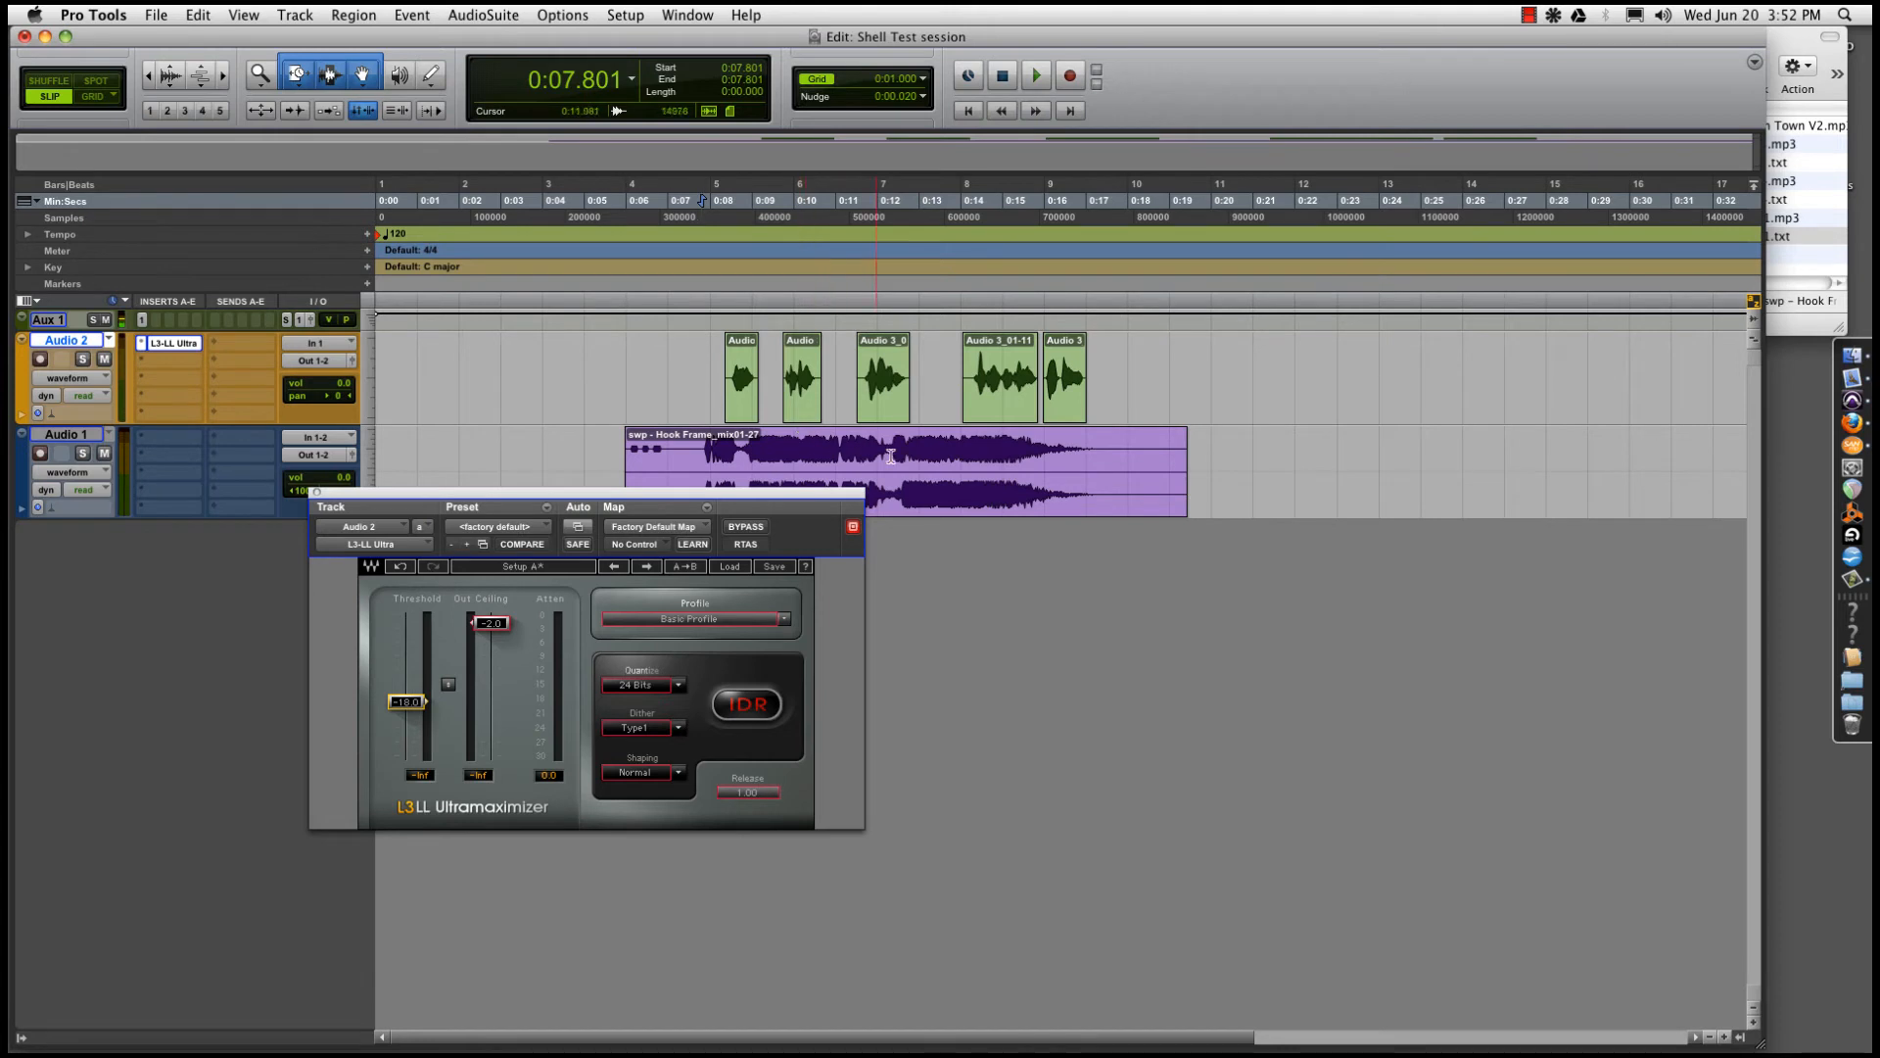
{"action": "key", "text": "space"}
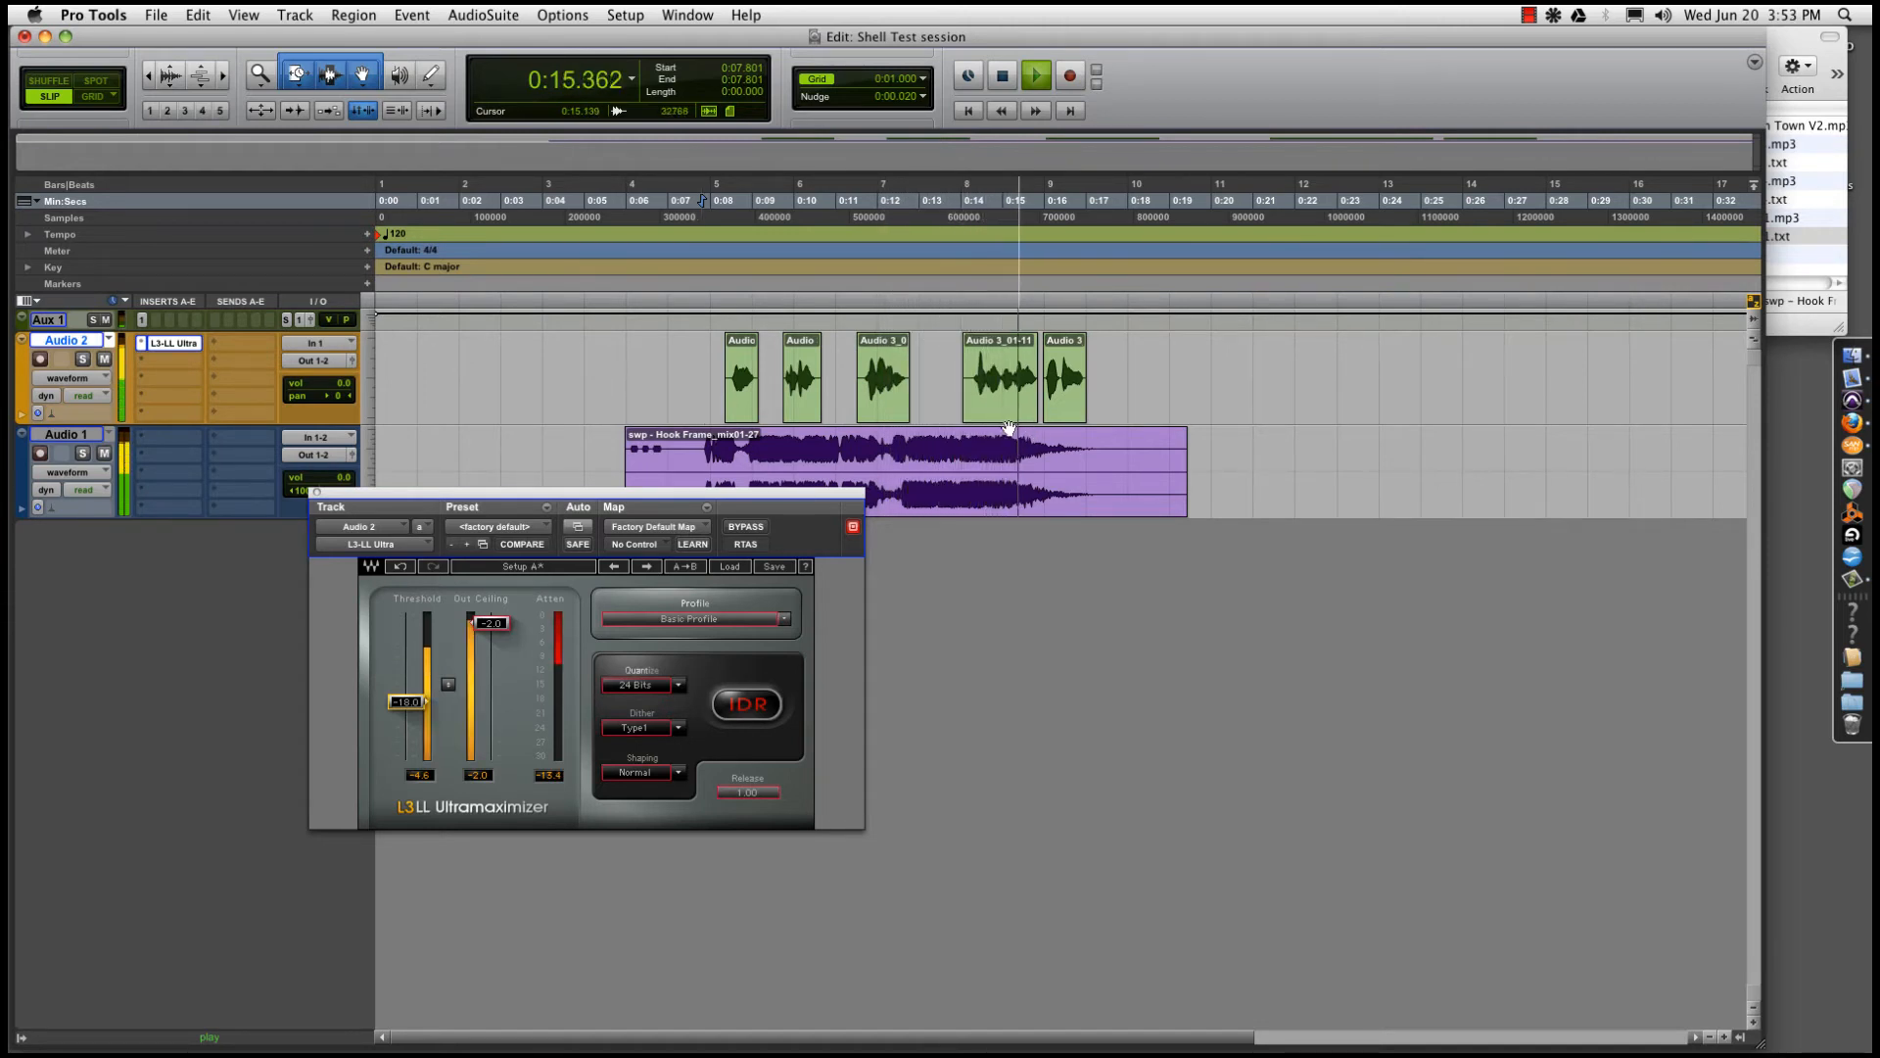
{"action": "key", "text": "space"}
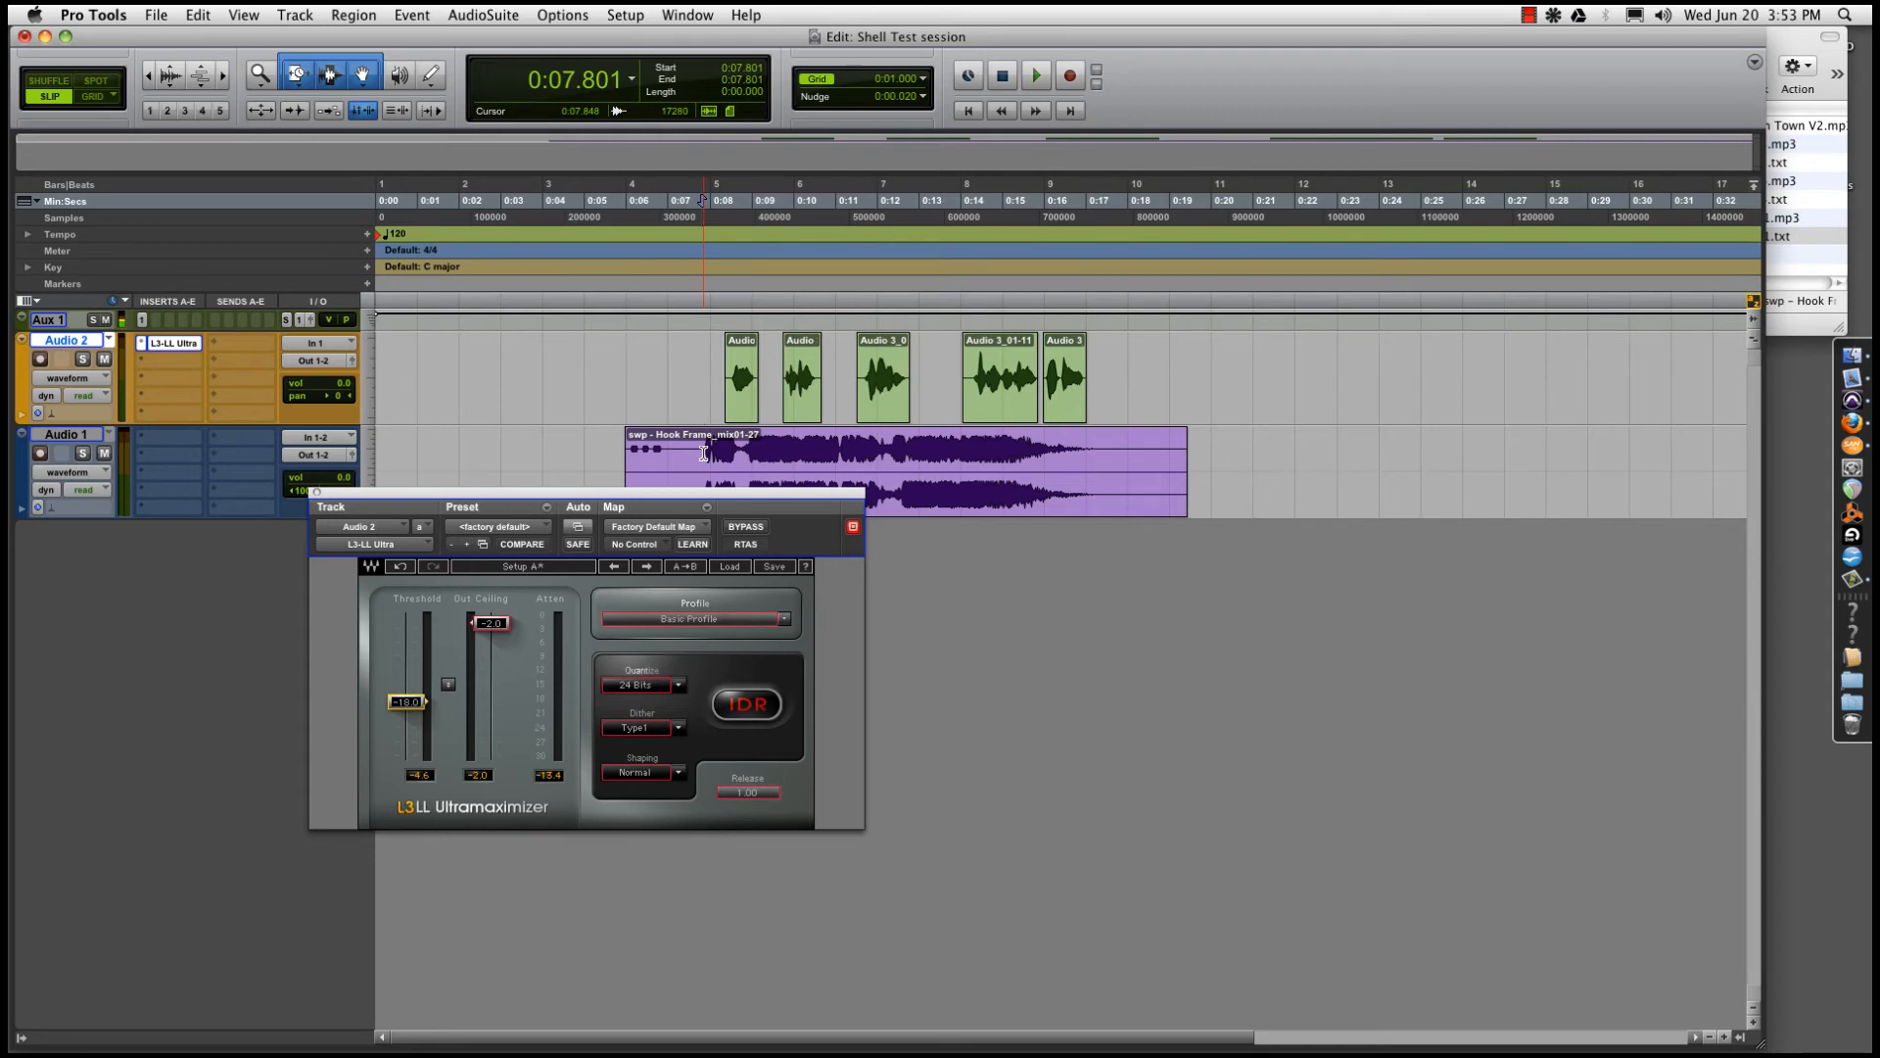
Cut the Hook Frame clip just before its music starts and delete the intro piece from 0:05.967 to 0:07.500
{"action": "left_click", "coordinate": [704, 454]}
{"action": "left_click", "coordinate": [700, 453]}
{"action": "left_click_drag", "start_coordinate": [698, 456], "coordinate": [690, 456]}
{"action": "key", "text": "Delete"}
{"action": "left_click", "coordinate": [673, 476]}
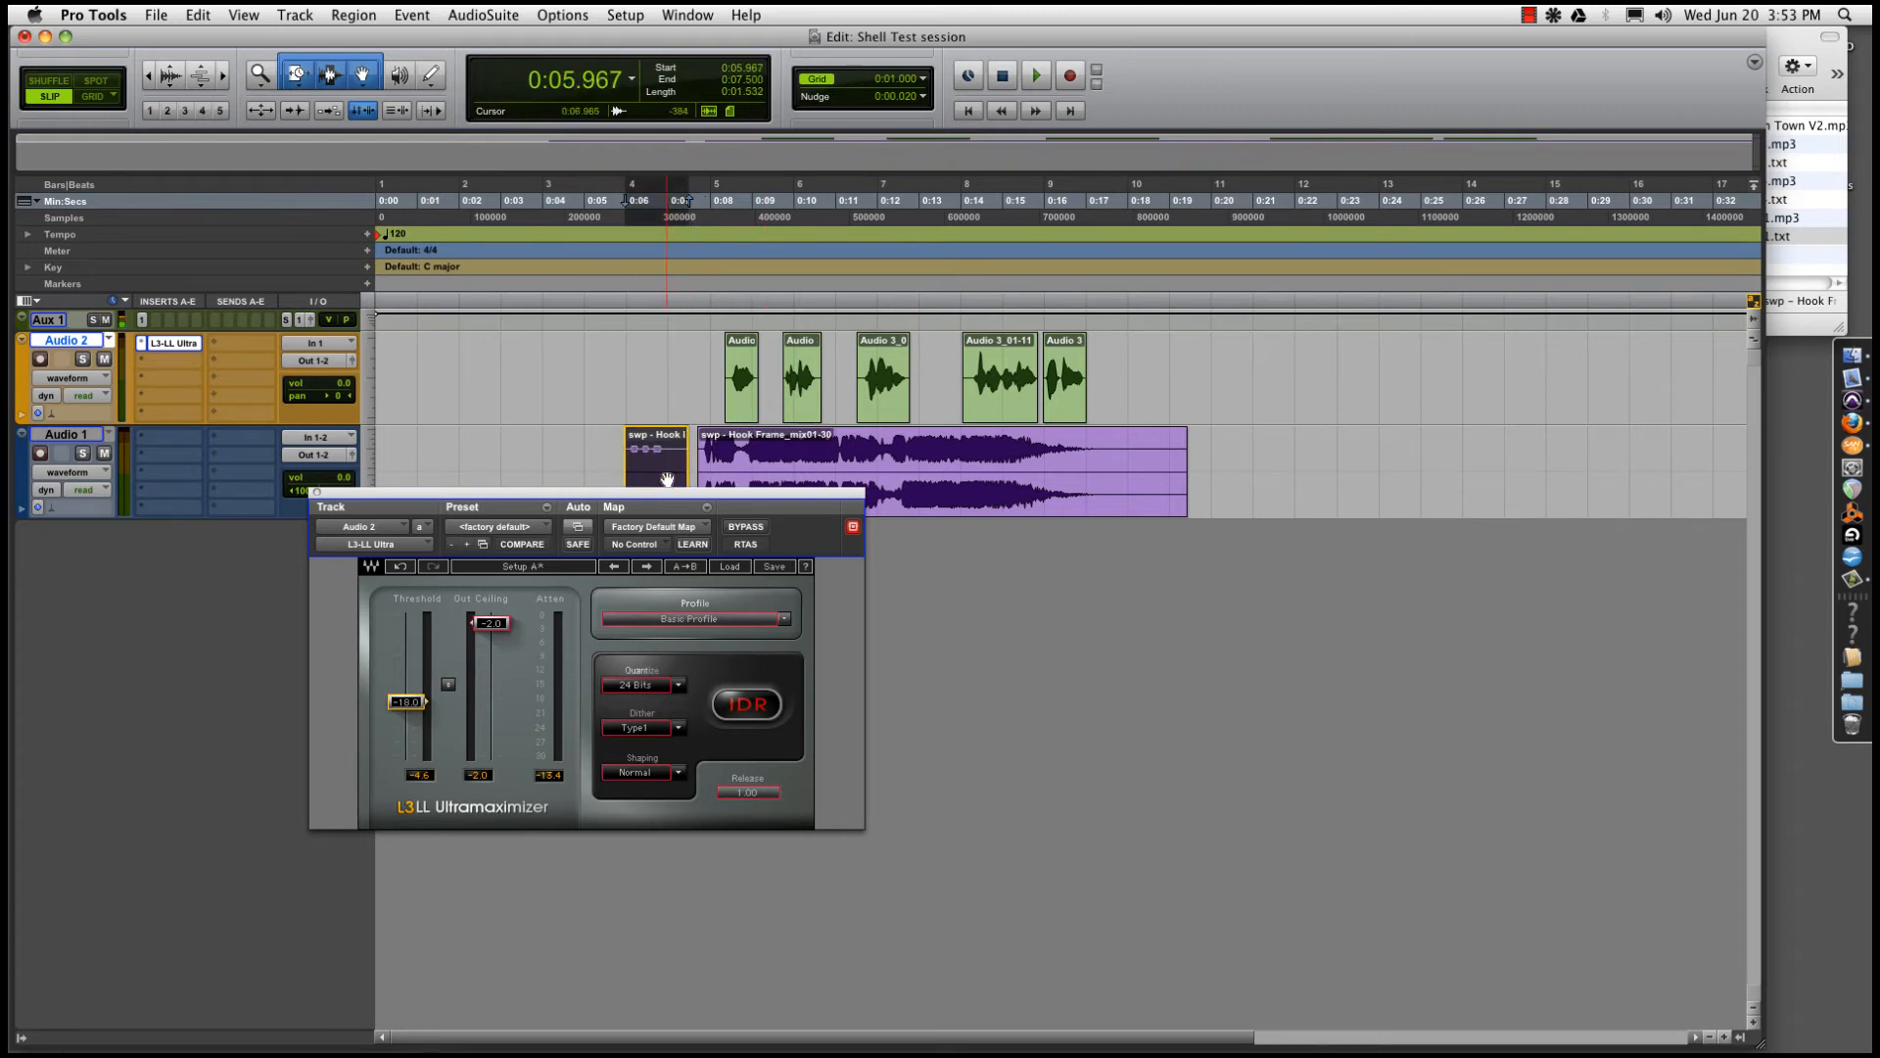
{"action": "key", "text": "Delete"}
Add Sweep - Summer Music 3.mp3 from the Finder's TEST folder to Audio 1, after the Hook Frame clip
{"action": "key", "text": "r"}
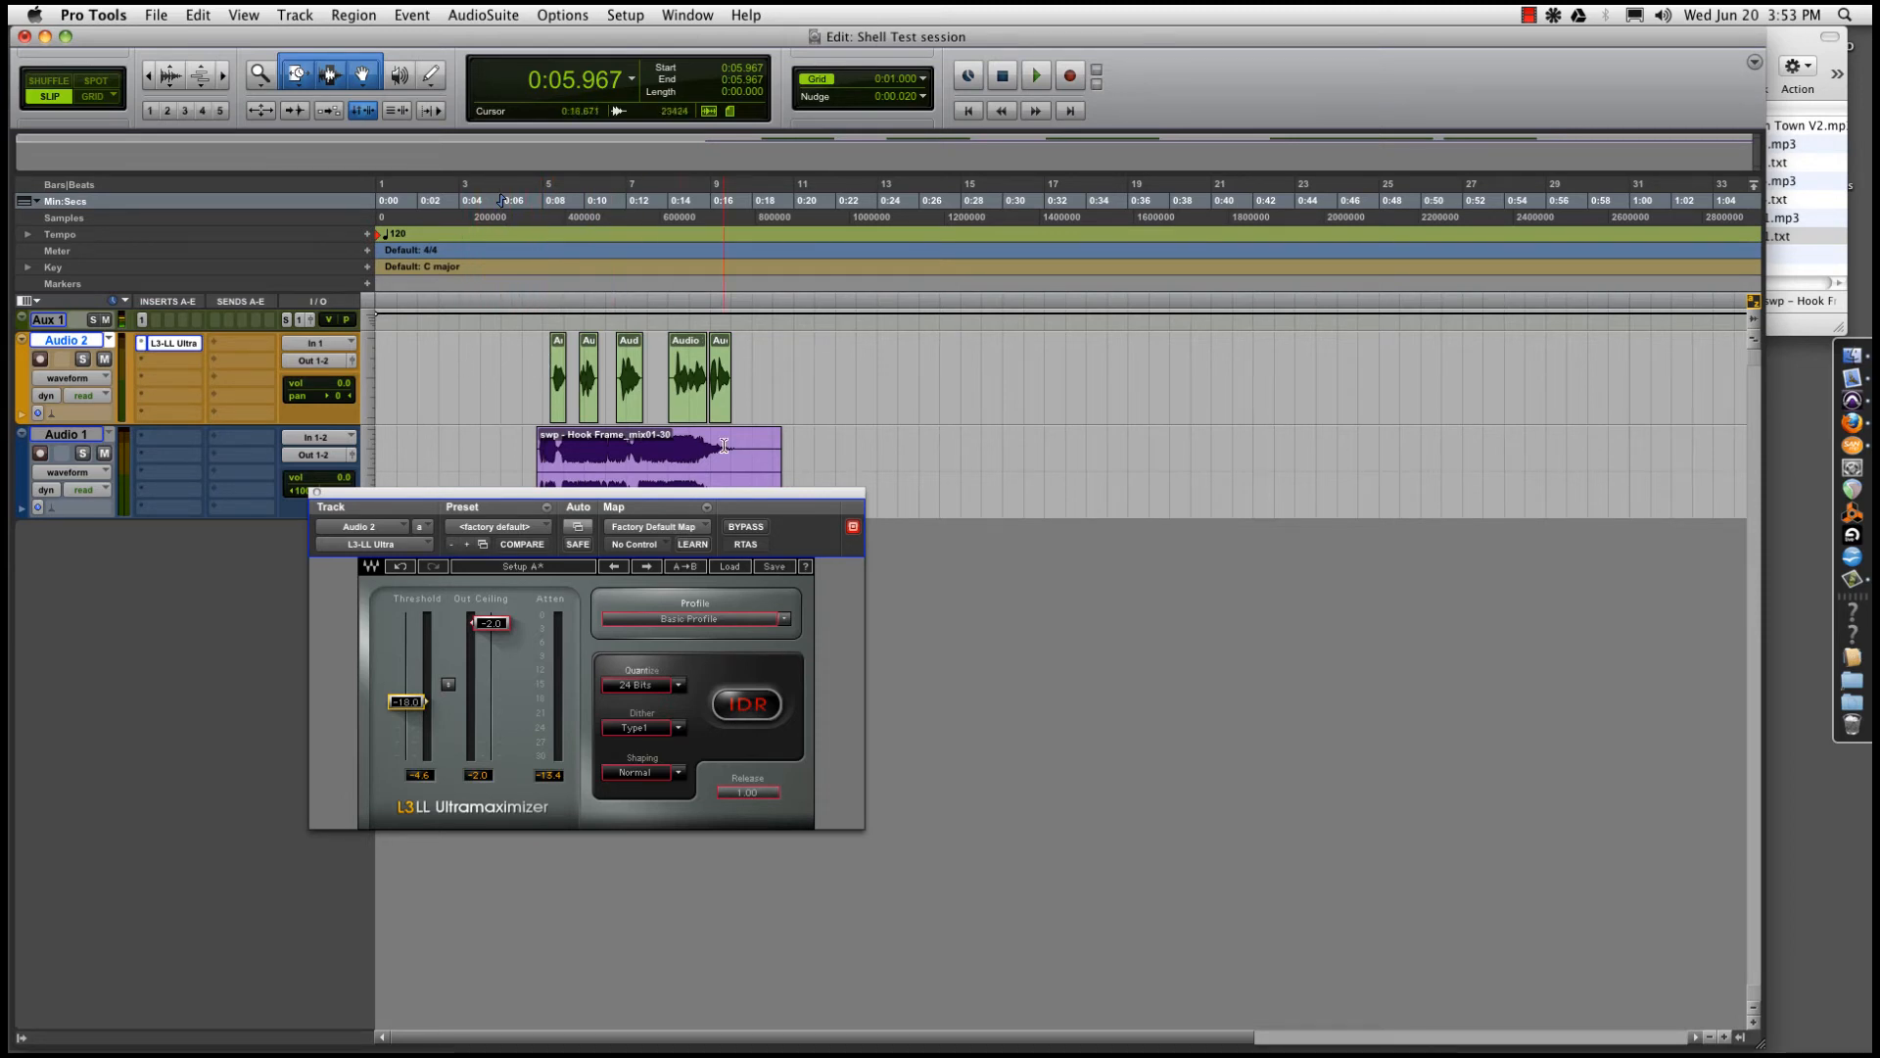
{"action": "left_click", "coordinate": [802, 463]}
{"action": "key", "text": "super+bracketleft"}
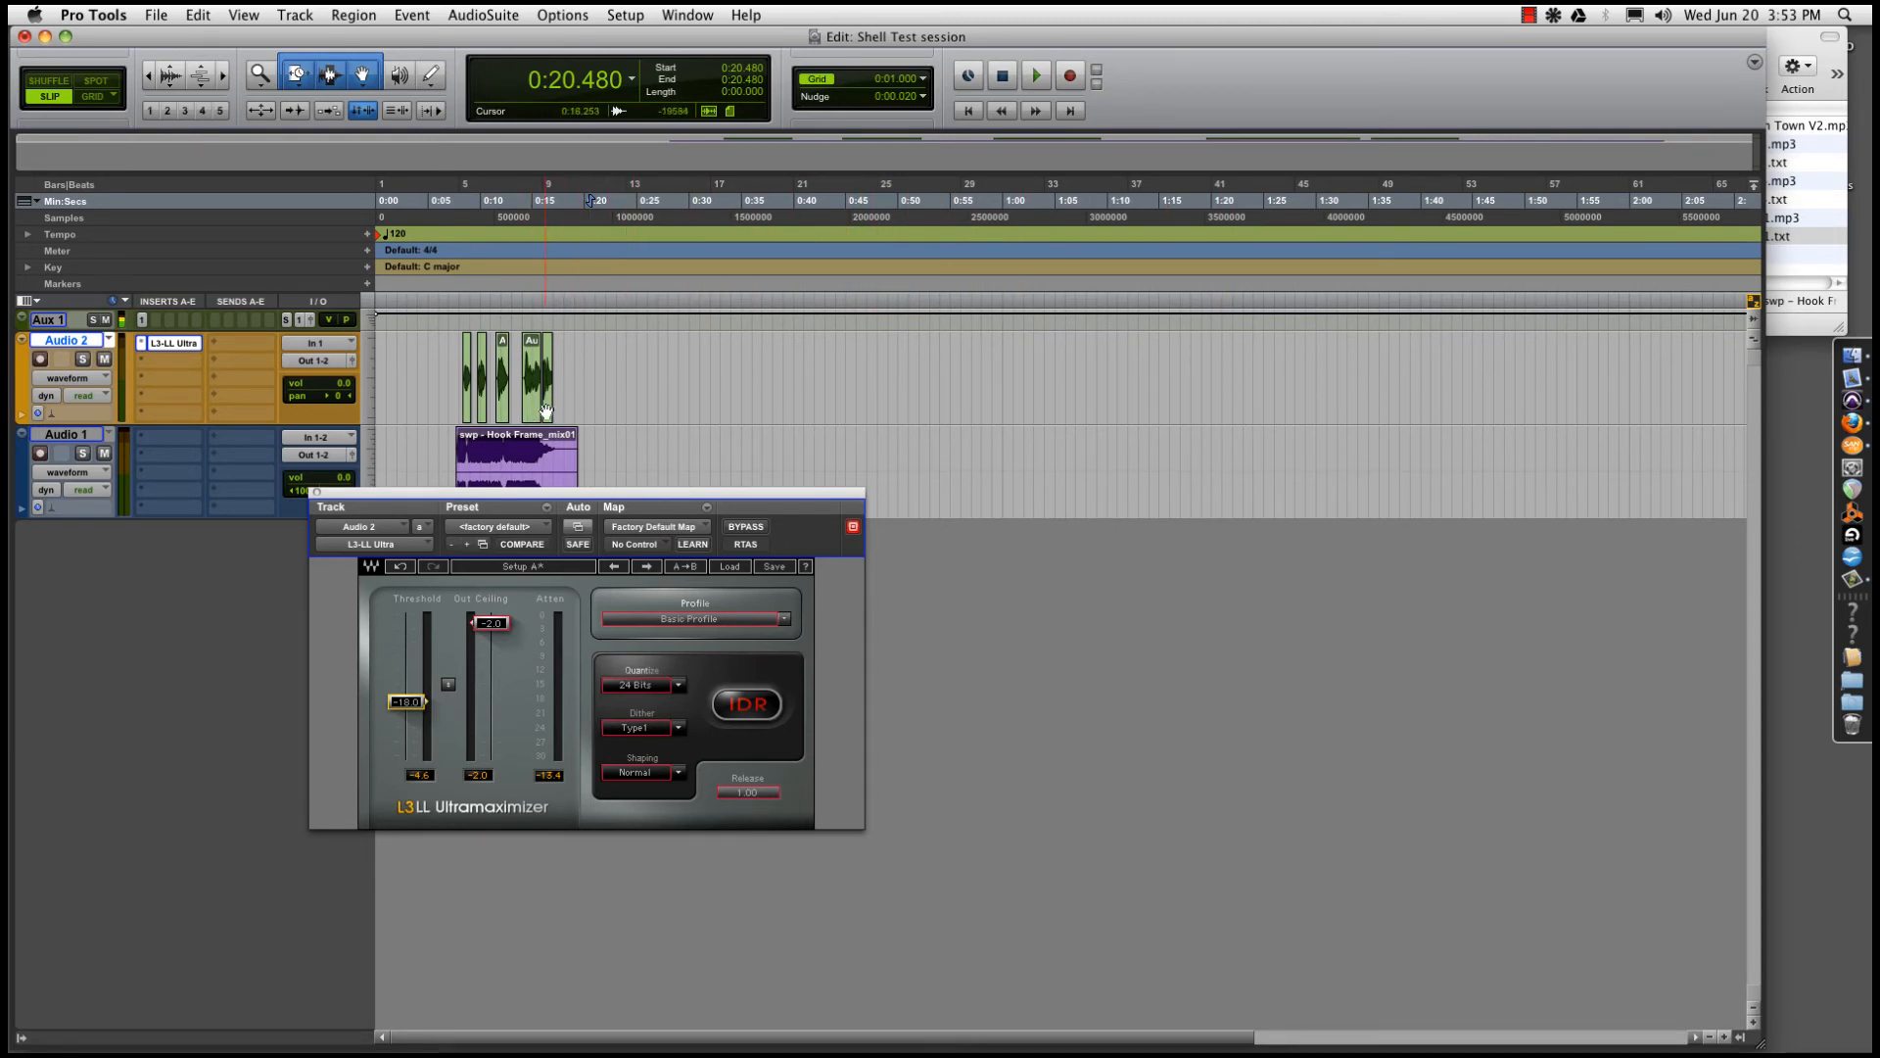
{"action": "left_click", "coordinate": [1793, 326]}
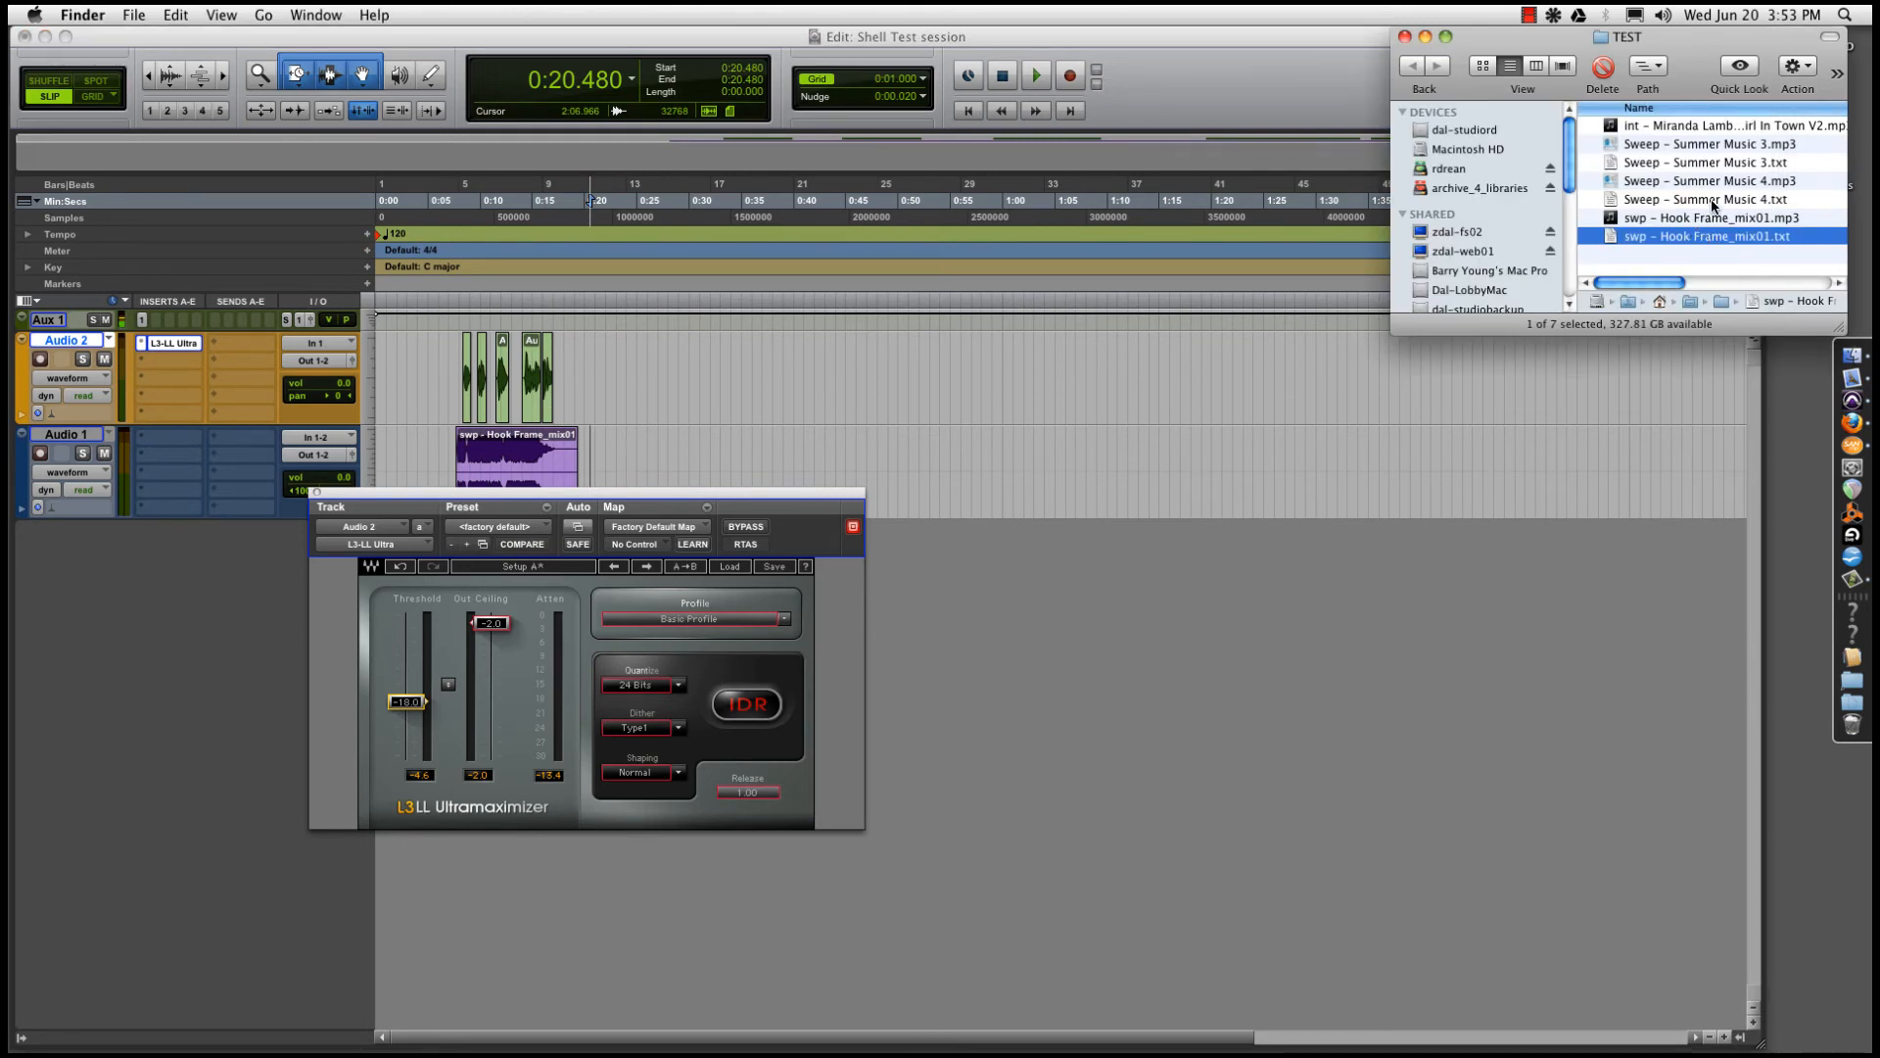
{"action": "left_click_drag", "start_coordinate": [1707, 154], "coordinate": [631, 469]}
{"action": "key", "text": "t"}
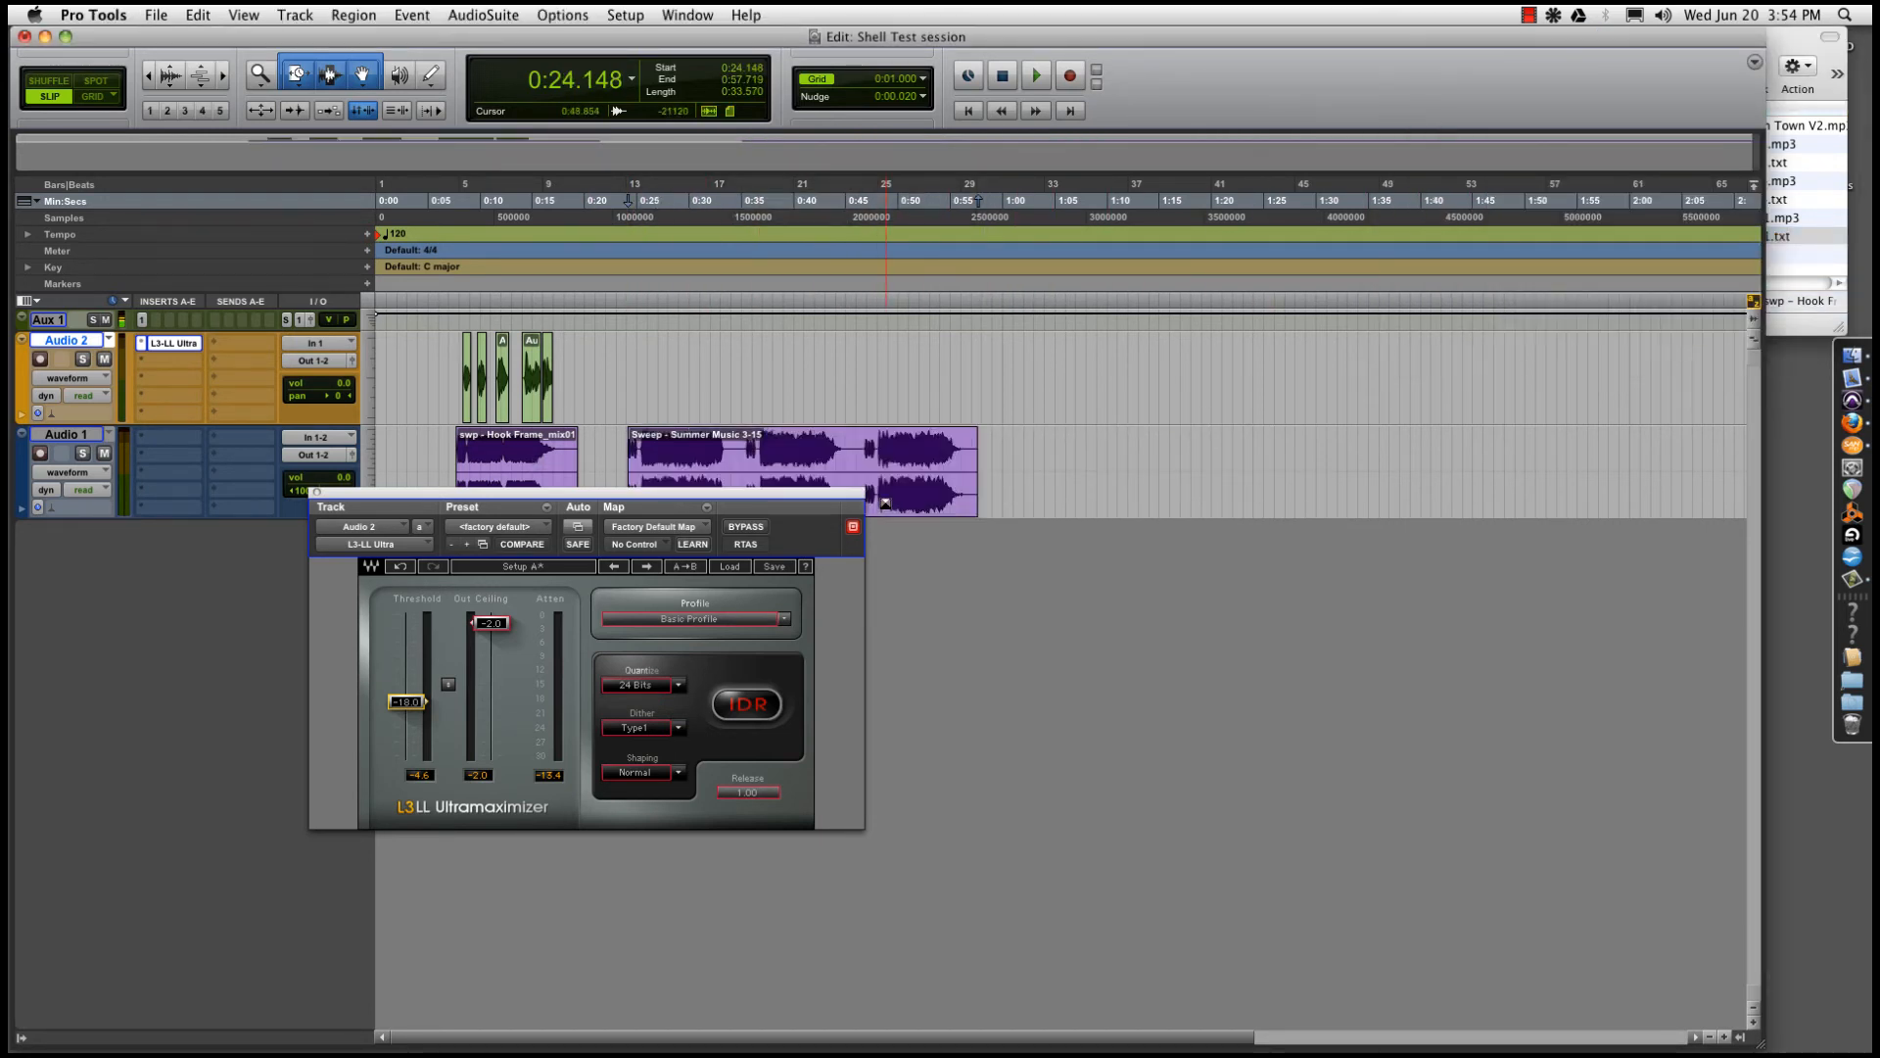
Cut the Summer Music 3 clip just before its second section, removing a thin sliver at about 0:36.176
{"action": "left_click", "coordinate": [983, 466]}
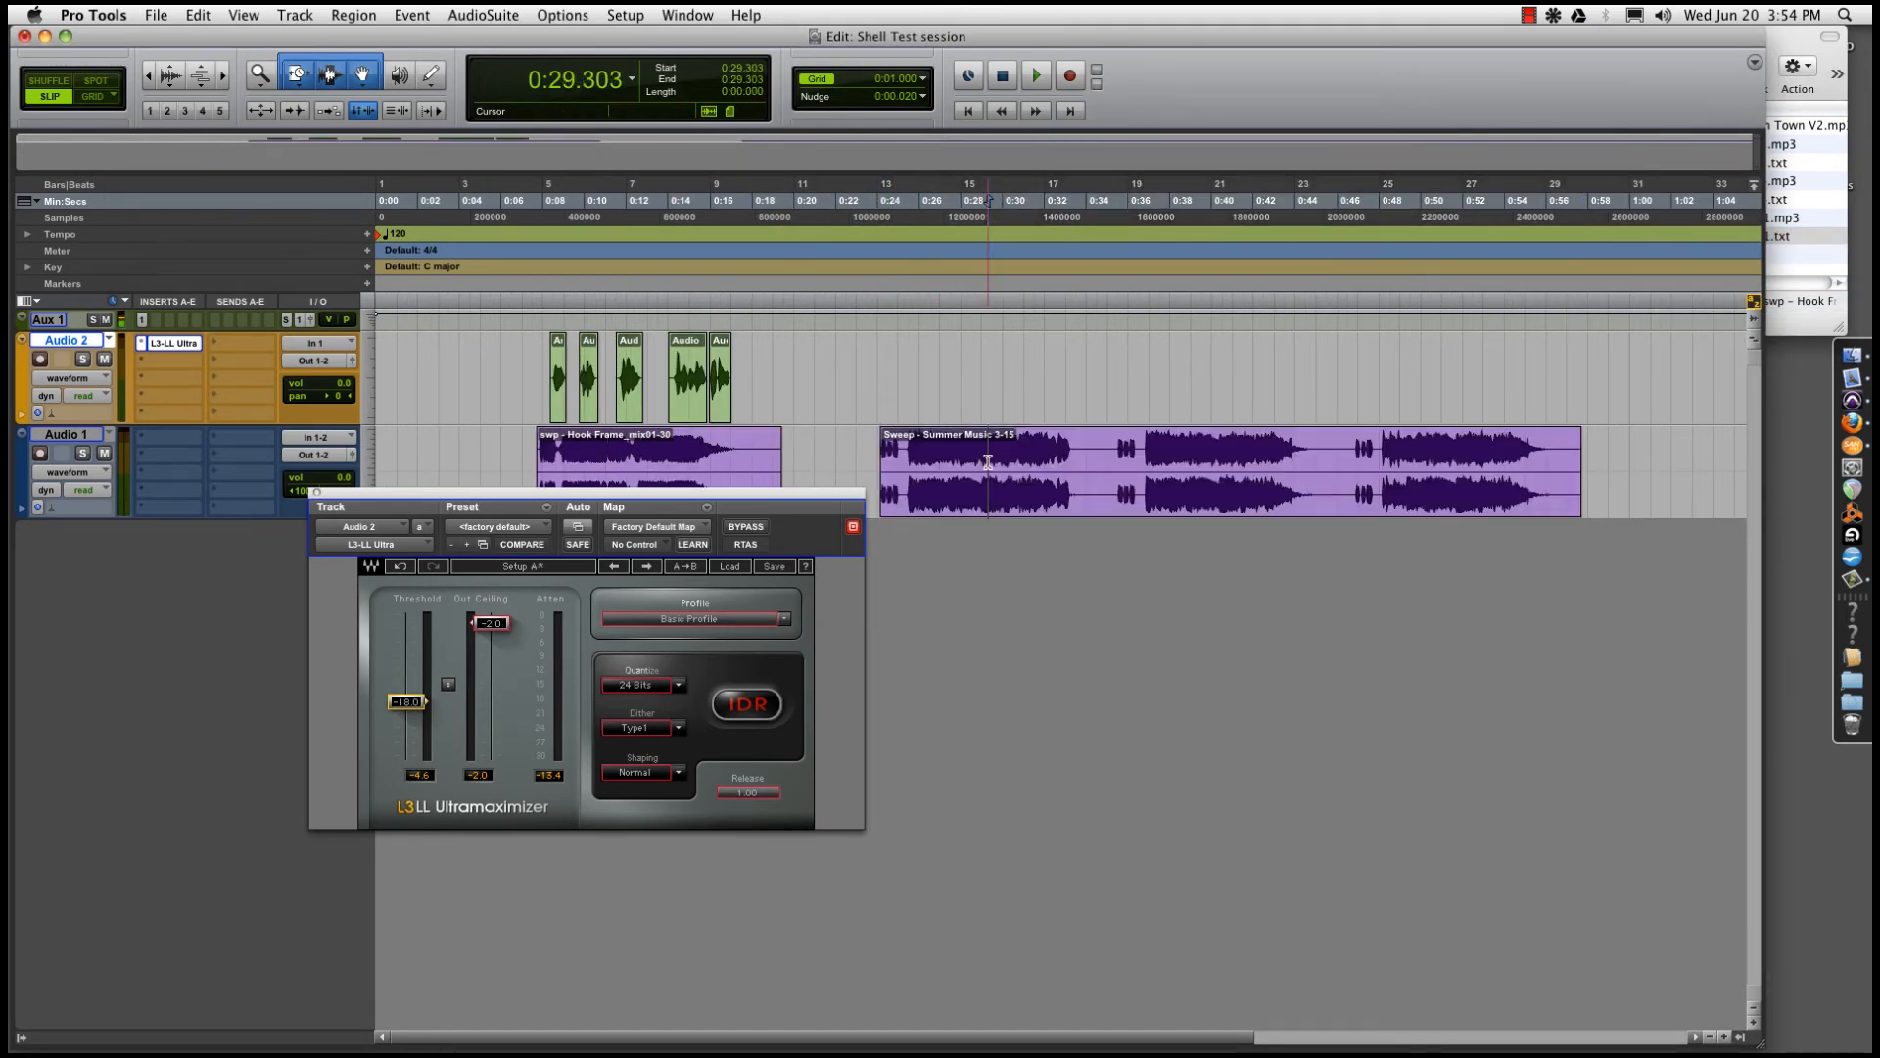
{"action": "key", "text": "t"}
{"action": "key", "text": "r"}
{"action": "left_click_drag", "start_coordinate": [1139, 460], "coordinate": [1132, 460]}
{"action": "key", "text": "Delete"}
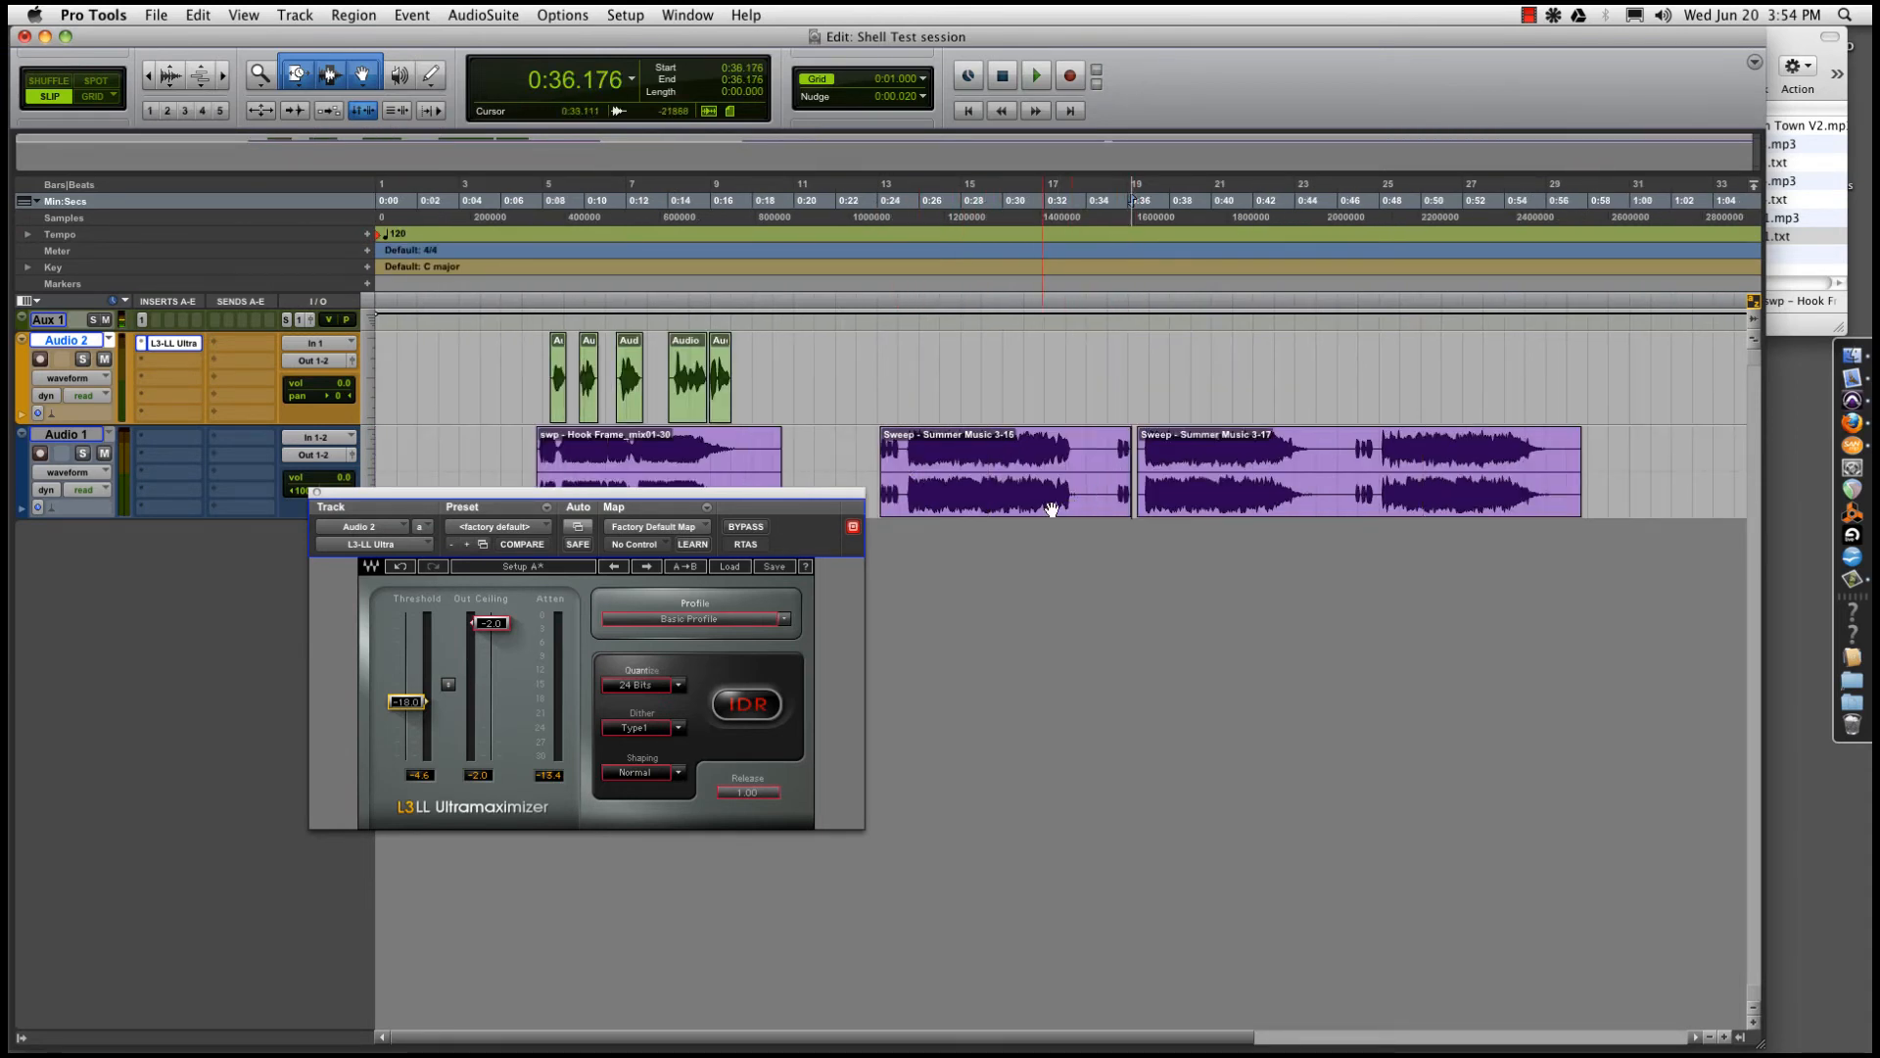
Audition the first Summer Music 3 section from 0:25.634, then delete it and move the remaining clip to start at 0:19.597
{"action": "left_click", "coordinate": [911, 450]}
{"action": "key", "text": "space"}
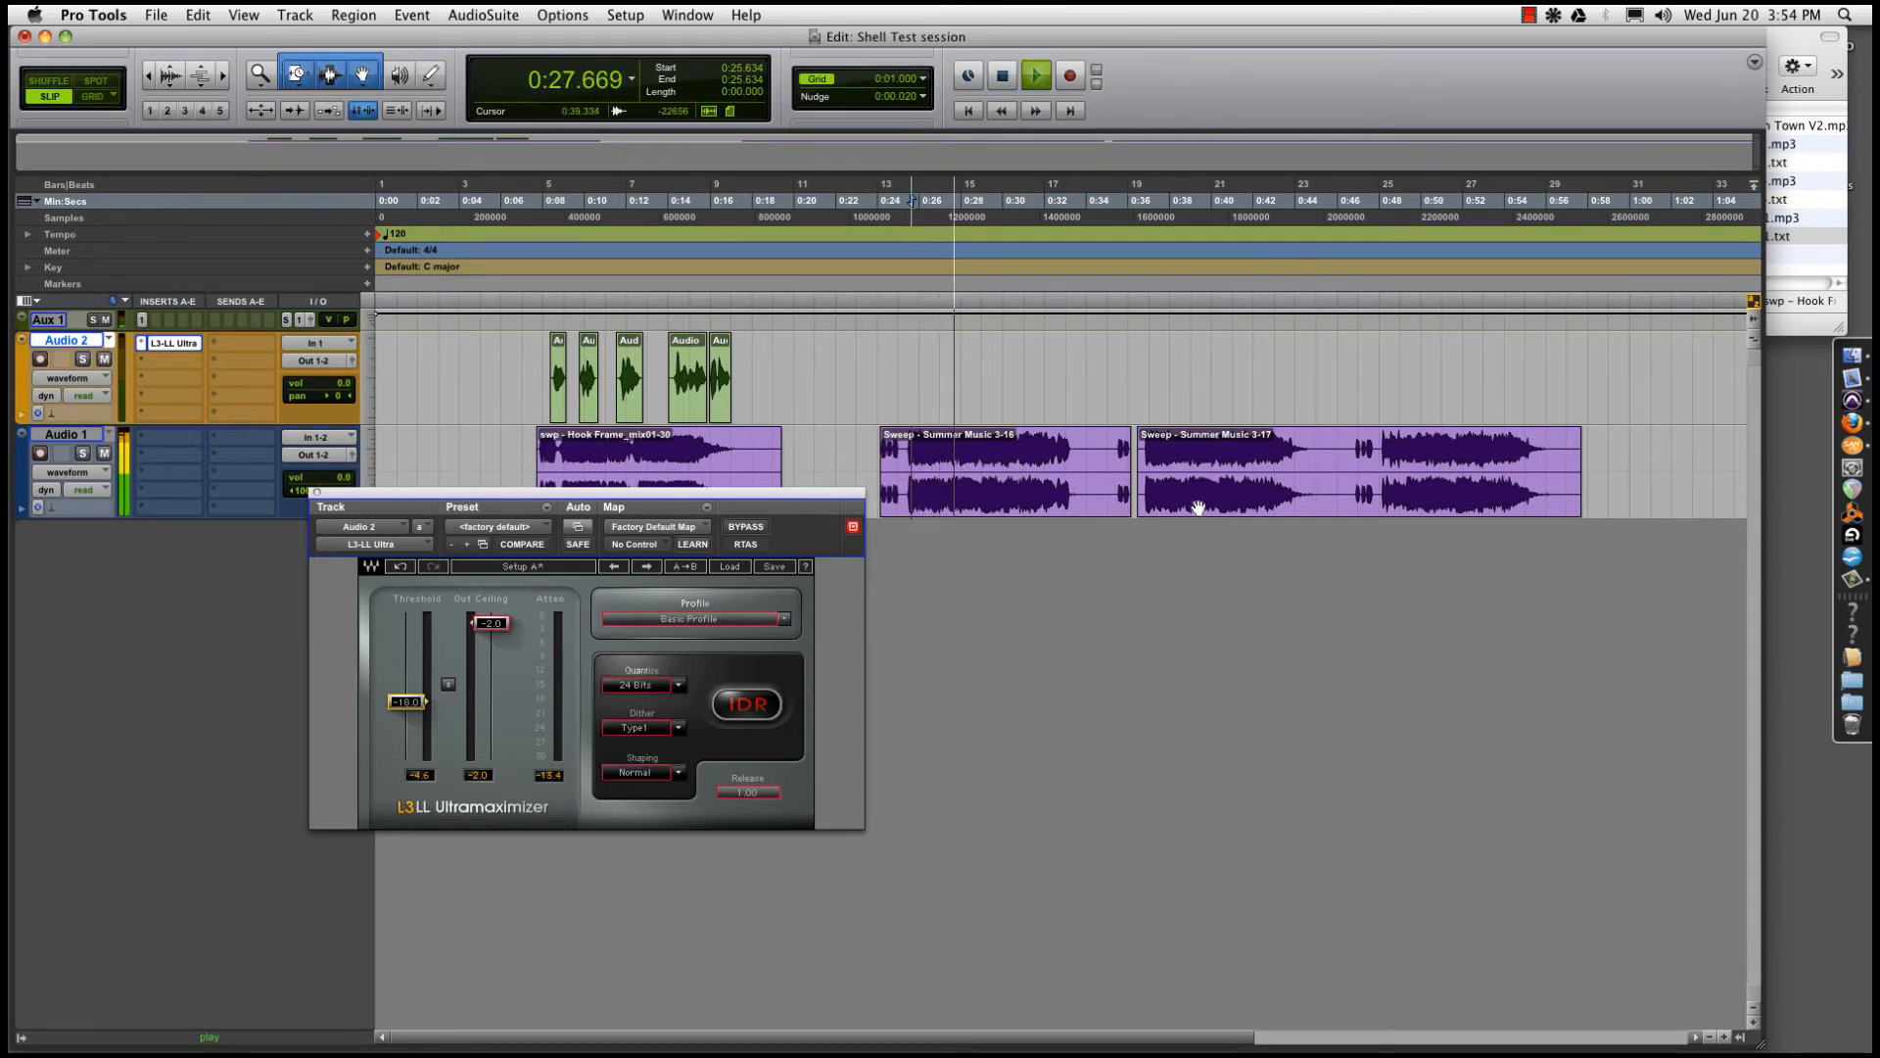
{"action": "left_click", "coordinate": [1083, 505]}
{"action": "key", "text": "Delete"}
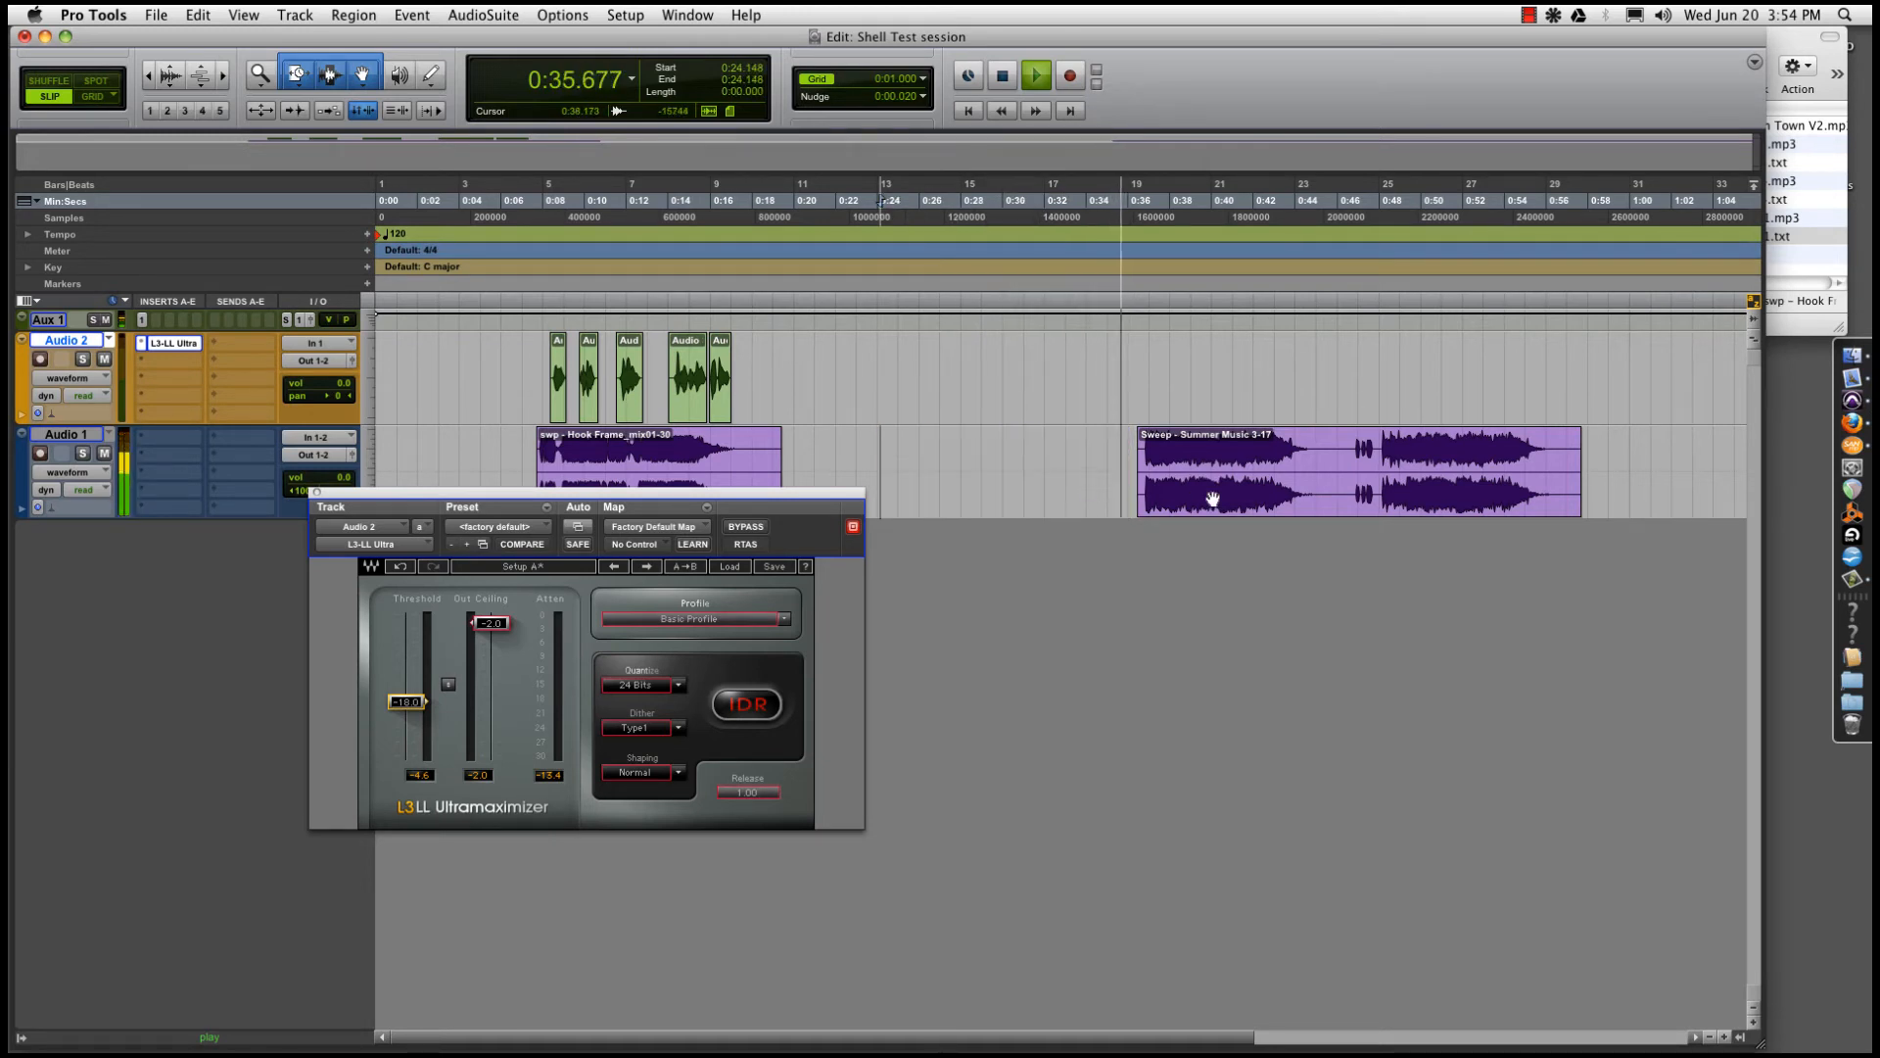
{"action": "key", "text": "space"}
{"action": "left_click_drag", "start_coordinate": [1234, 496], "coordinate": [885, 497]}
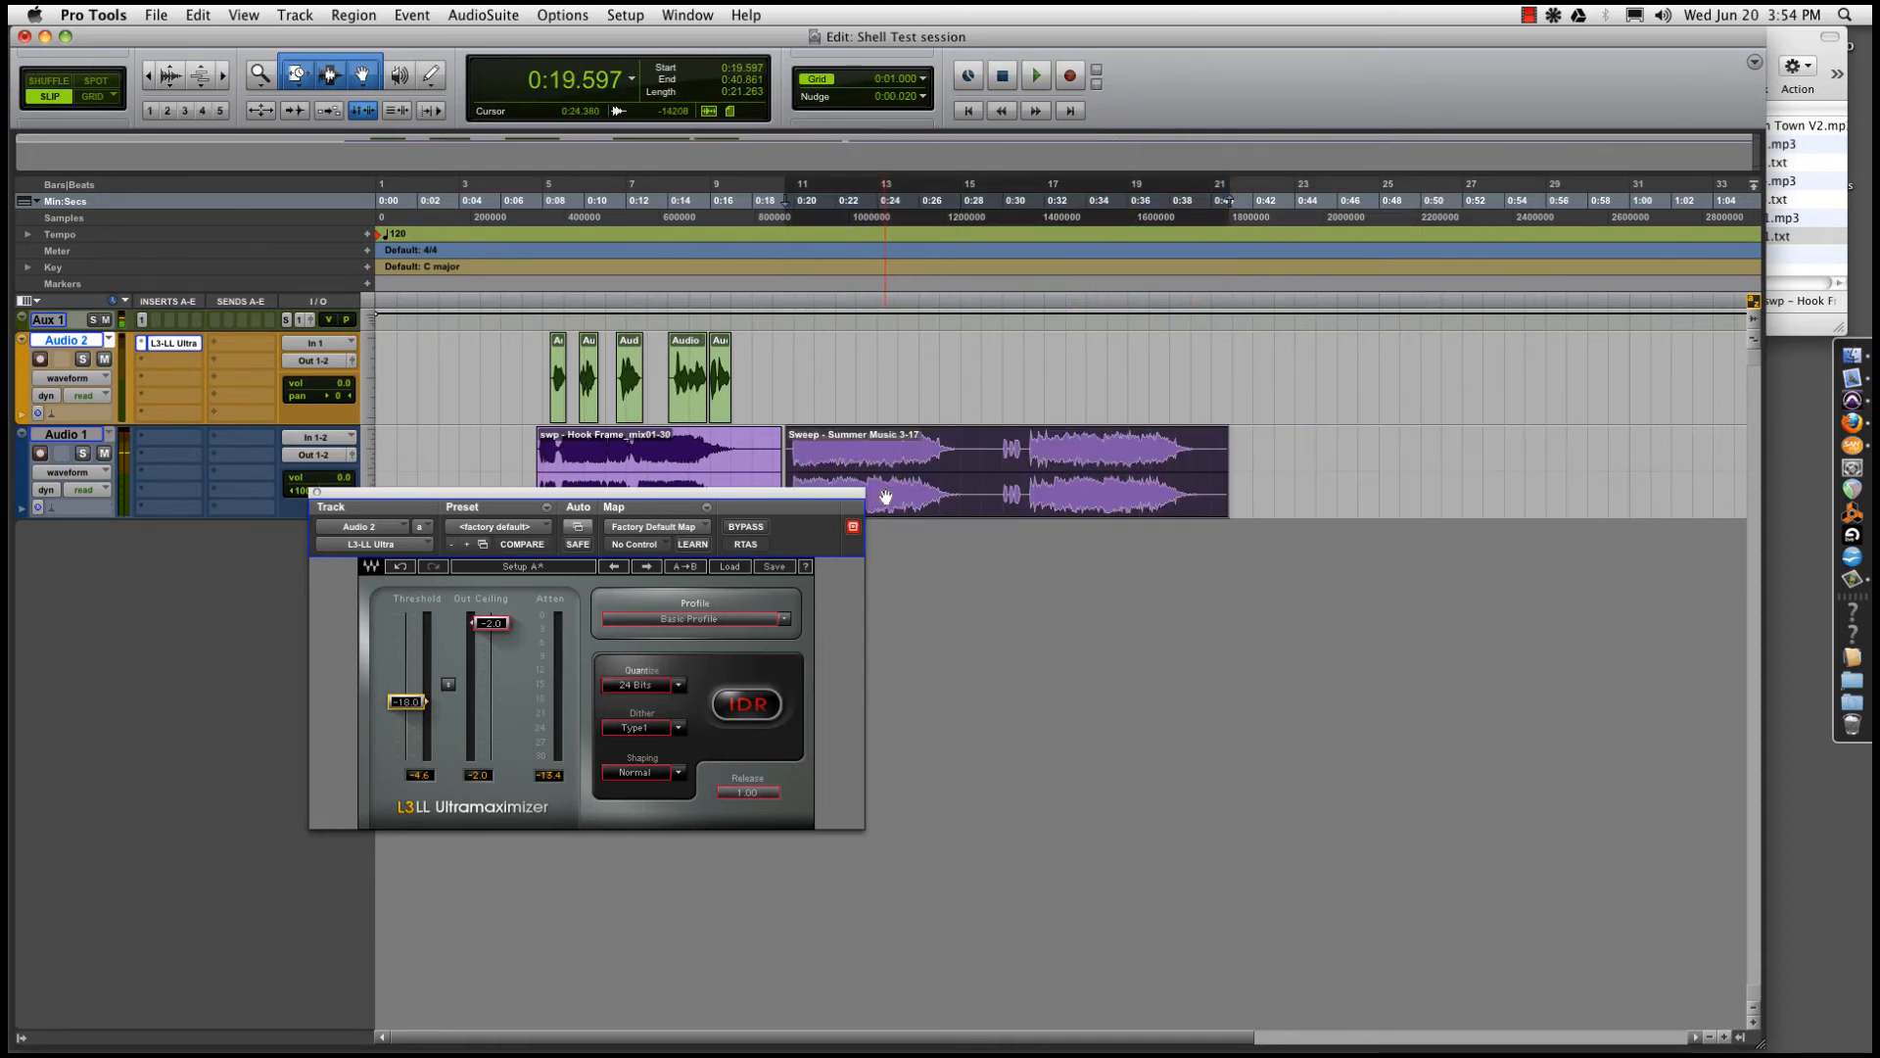
Copy the last two voice clips on Audio 2 over the Summer Music 3 music, starting at 0:24.439
{"action": "left_click", "coordinate": [680, 416]}
{"action": "left_click", "coordinate": [723, 413], "text": "shift"}
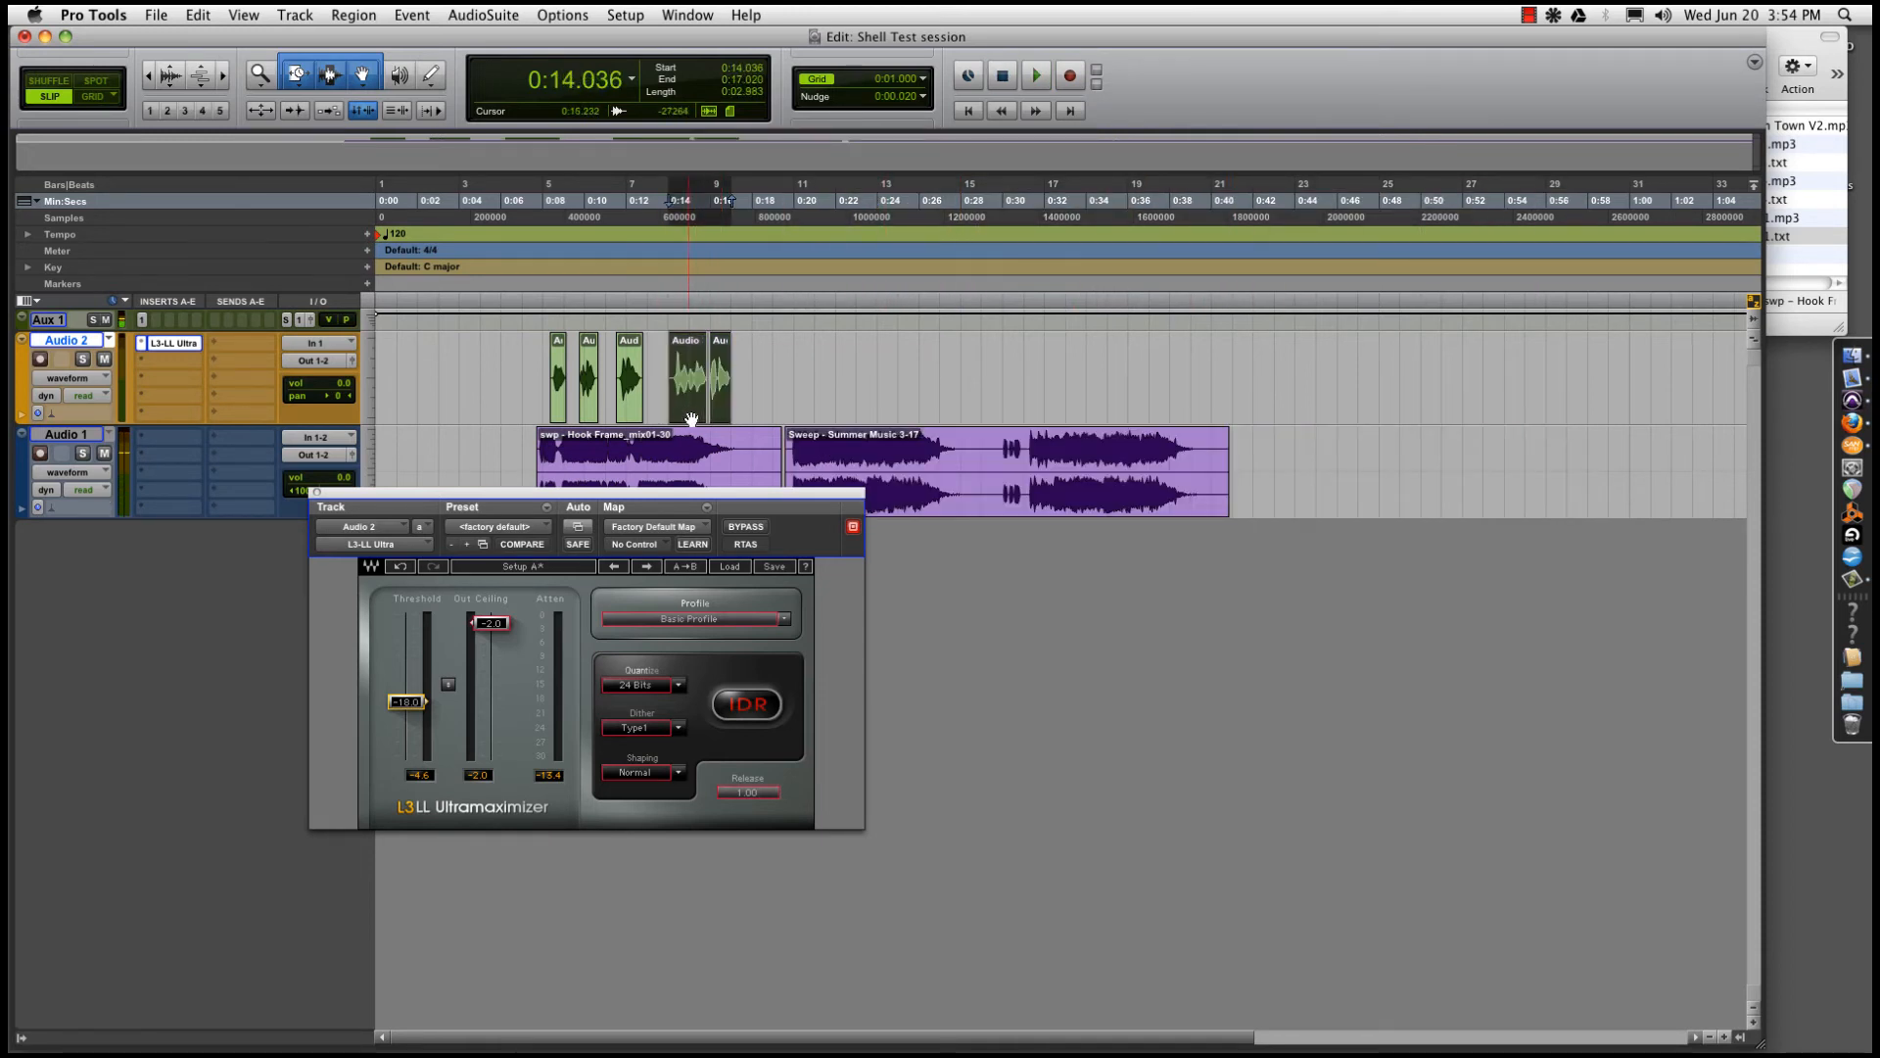
{"action": "left_click_drag", "start_coordinate": [689, 419], "coordinate": [908, 403]}
{"action": "key", "text": "t"}
{"action": "key", "text": "t"}
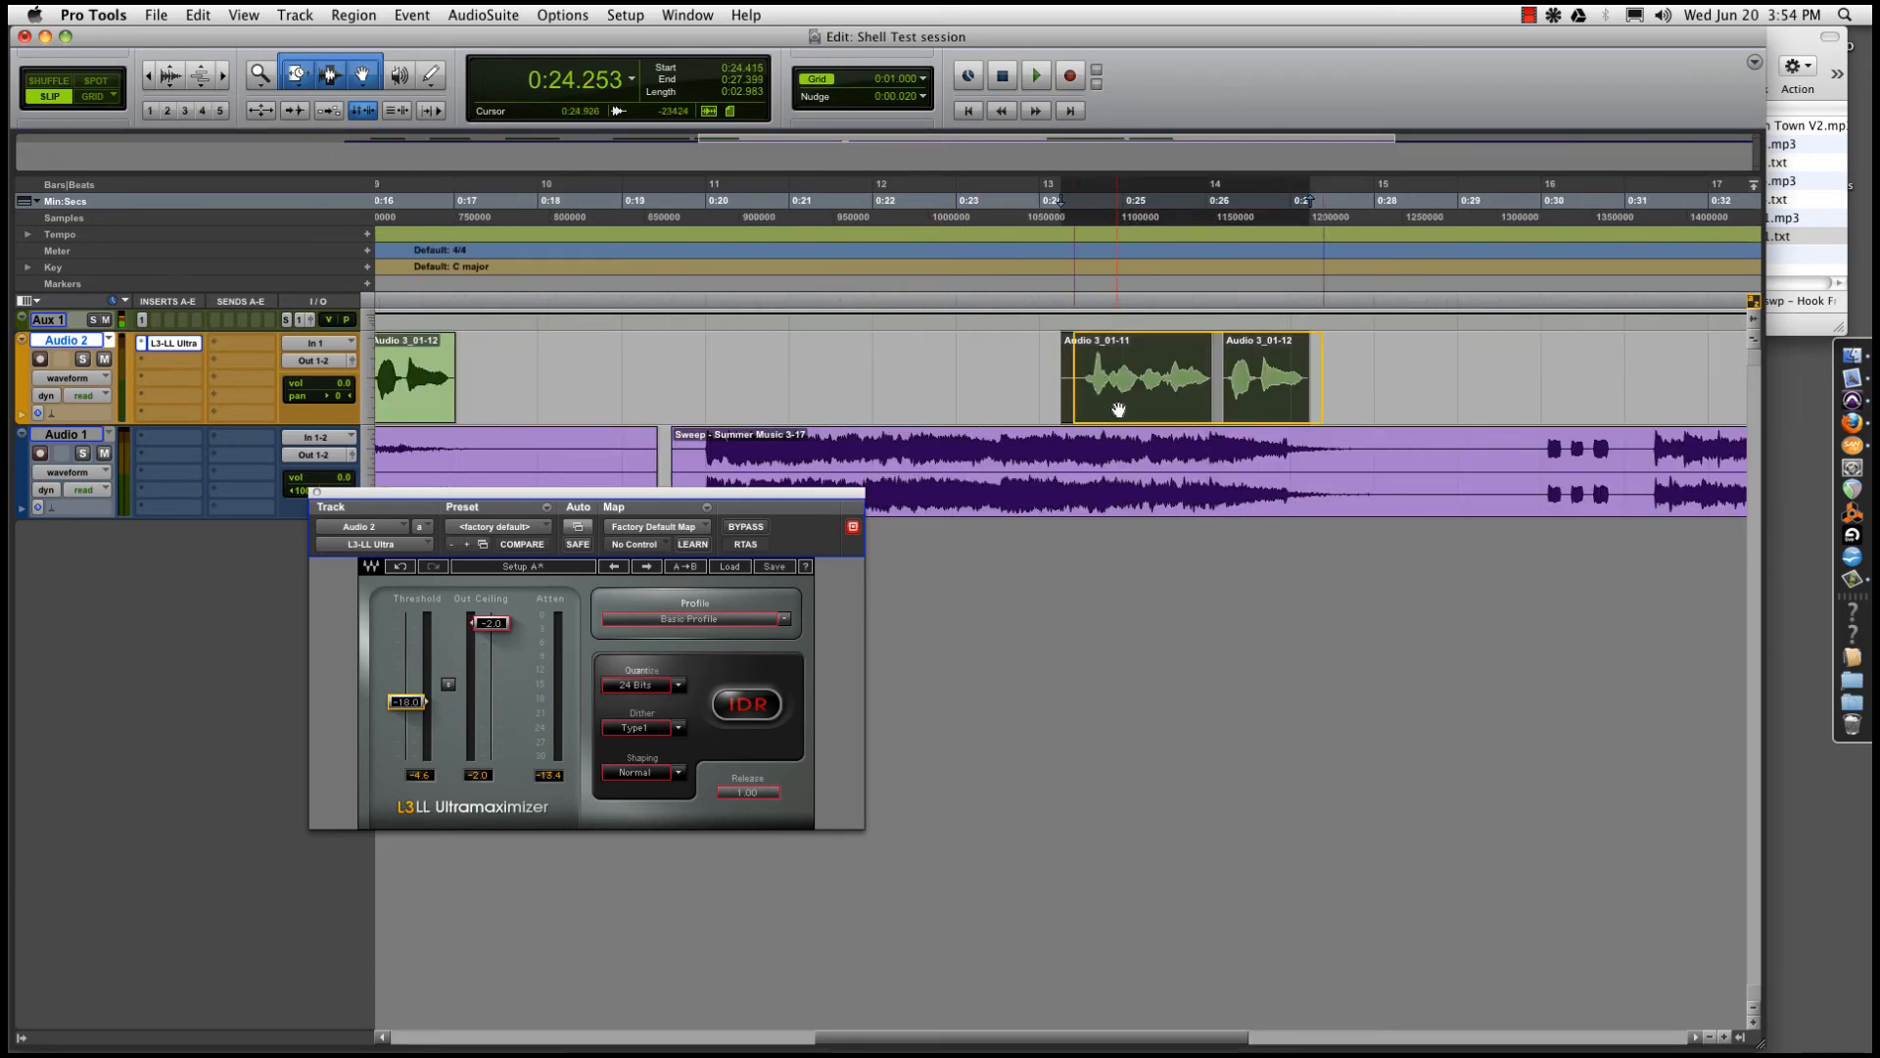
{"action": "left_click_drag", "start_coordinate": [1105, 416], "coordinate": [1120, 416]}
Play from 0:22.999 to check the copied voice clips, and shift both to start at 0:24.589
{"action": "left_click", "coordinate": [955, 357]}
{"action": "key", "text": "space"}
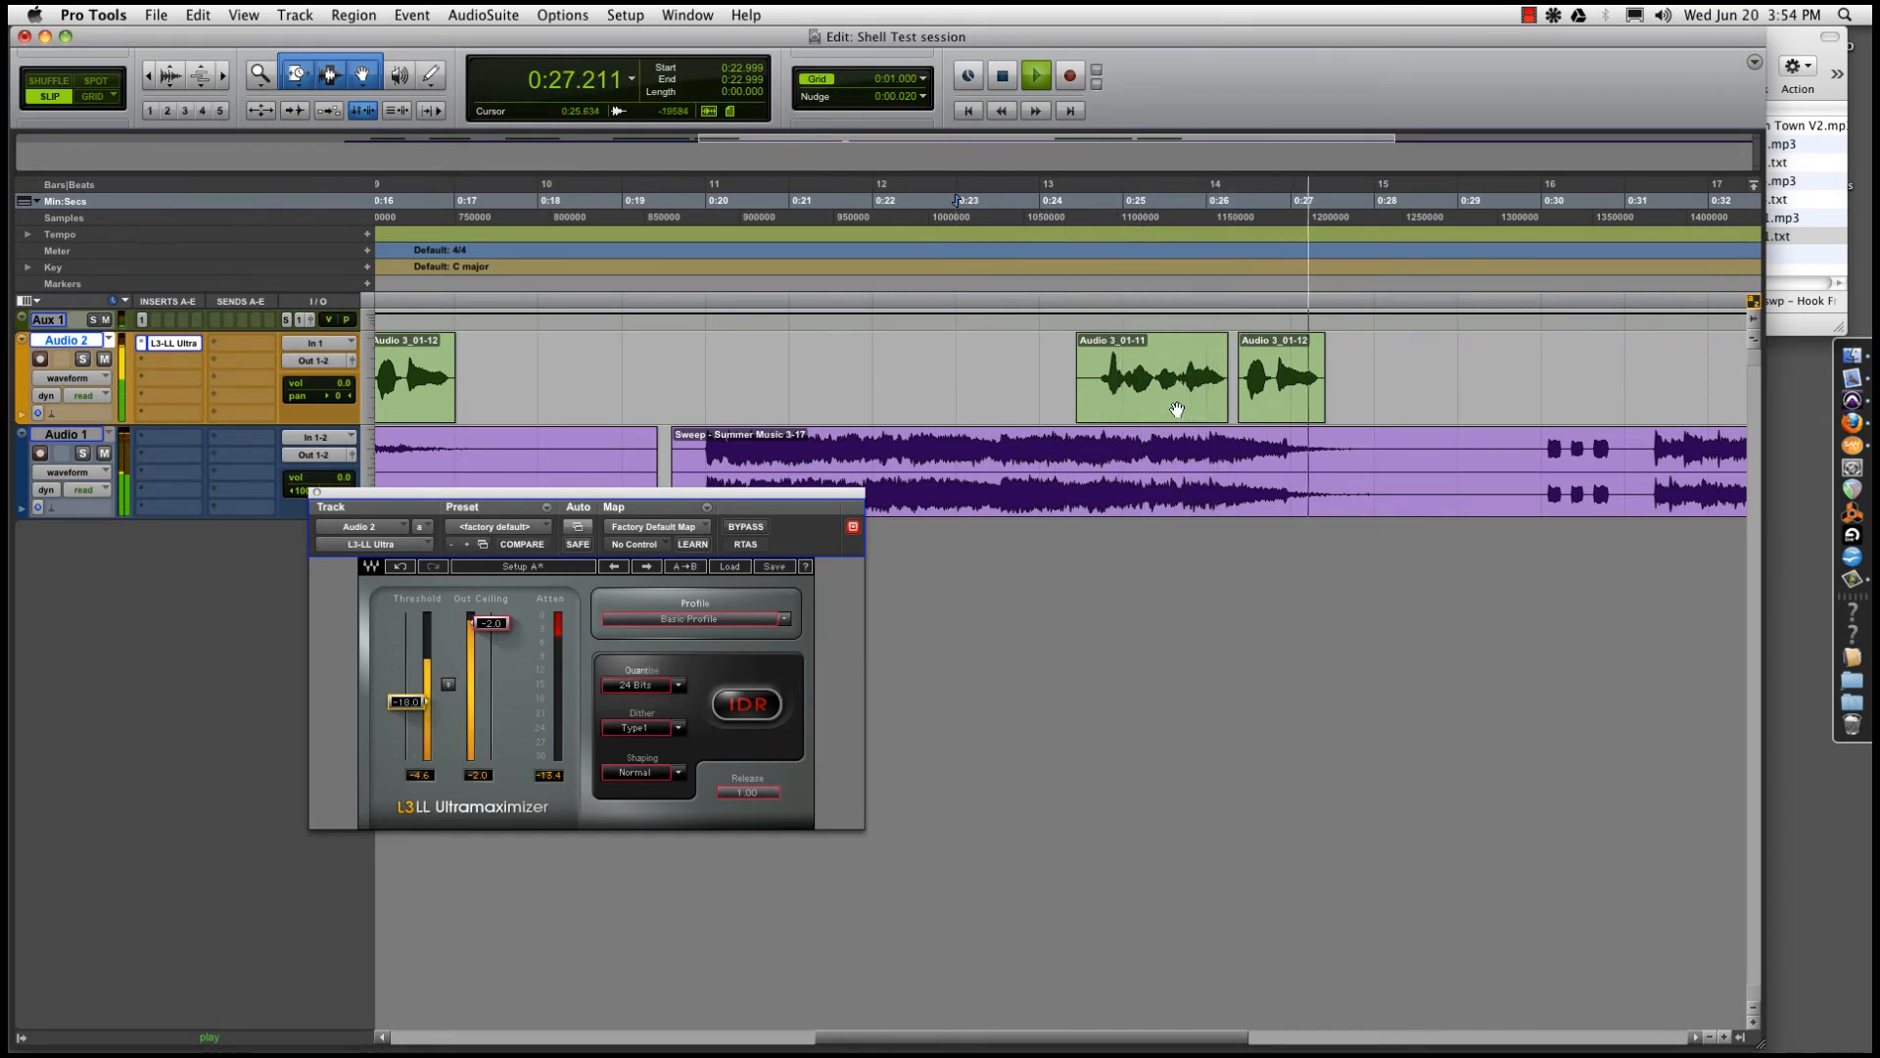
{"action": "key", "text": "r"}
{"action": "left_click", "coordinate": [1124, 411]}
{"action": "left_click", "coordinate": [1168, 411], "text": "shift"}
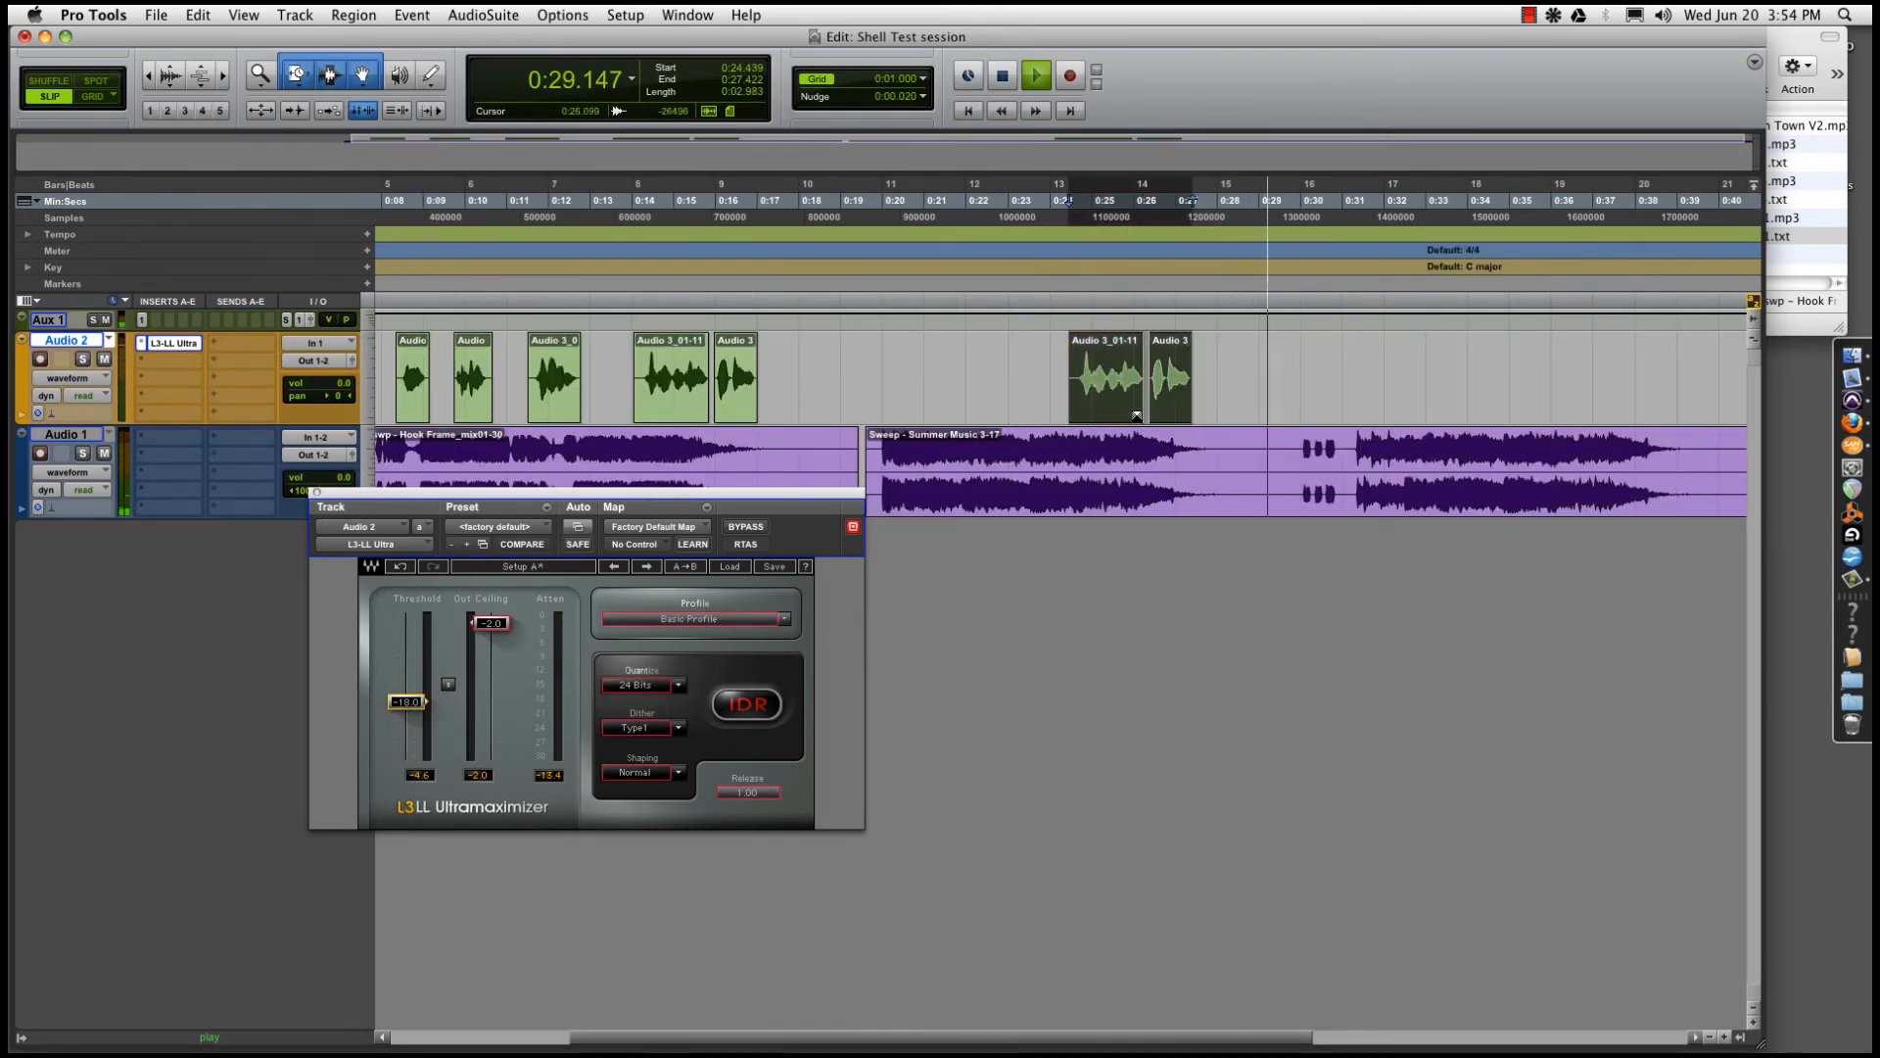
{"action": "key", "text": "t"}
{"action": "key", "text": "space"}
{"action": "left_click_drag", "start_coordinate": [1114, 412], "coordinate": [1128, 413]}
Play the two repositioned voice clips with the Summer Music 3 music to check their timing
{"action": "key", "text": "r"}
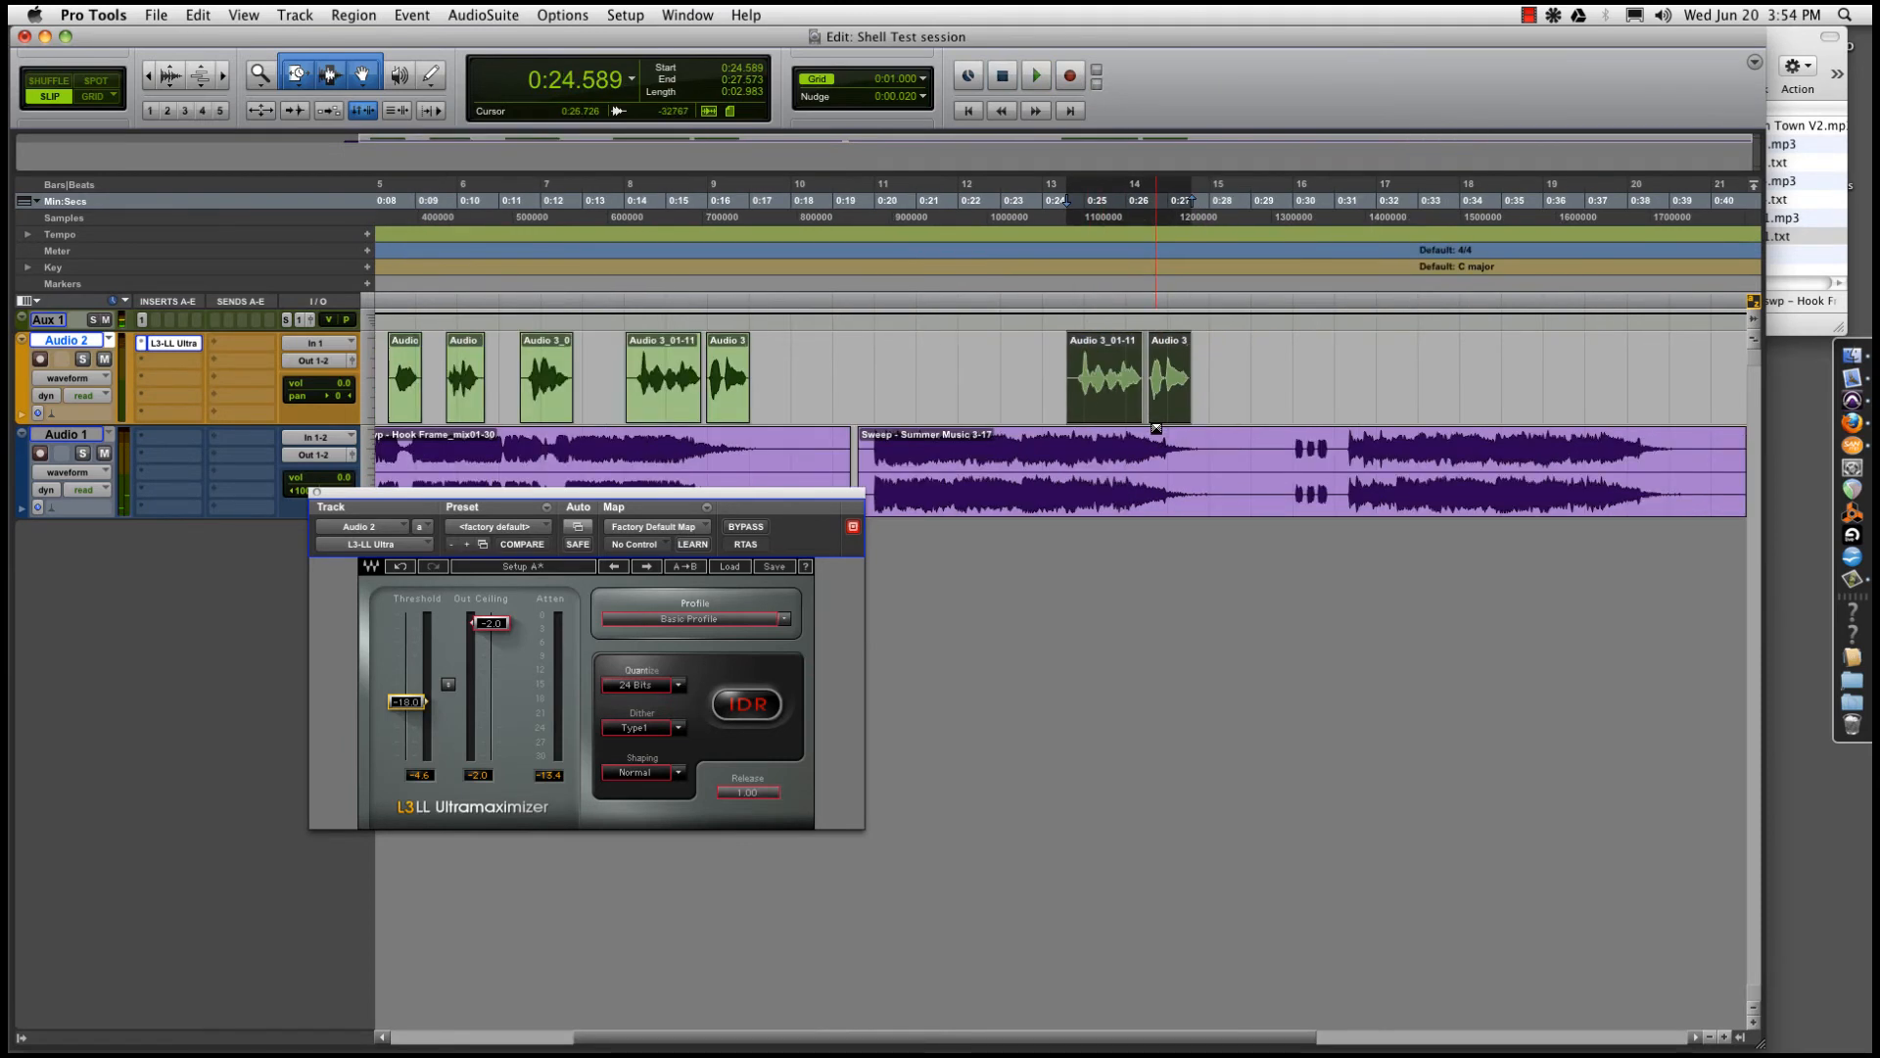
{"action": "key", "text": "space"}
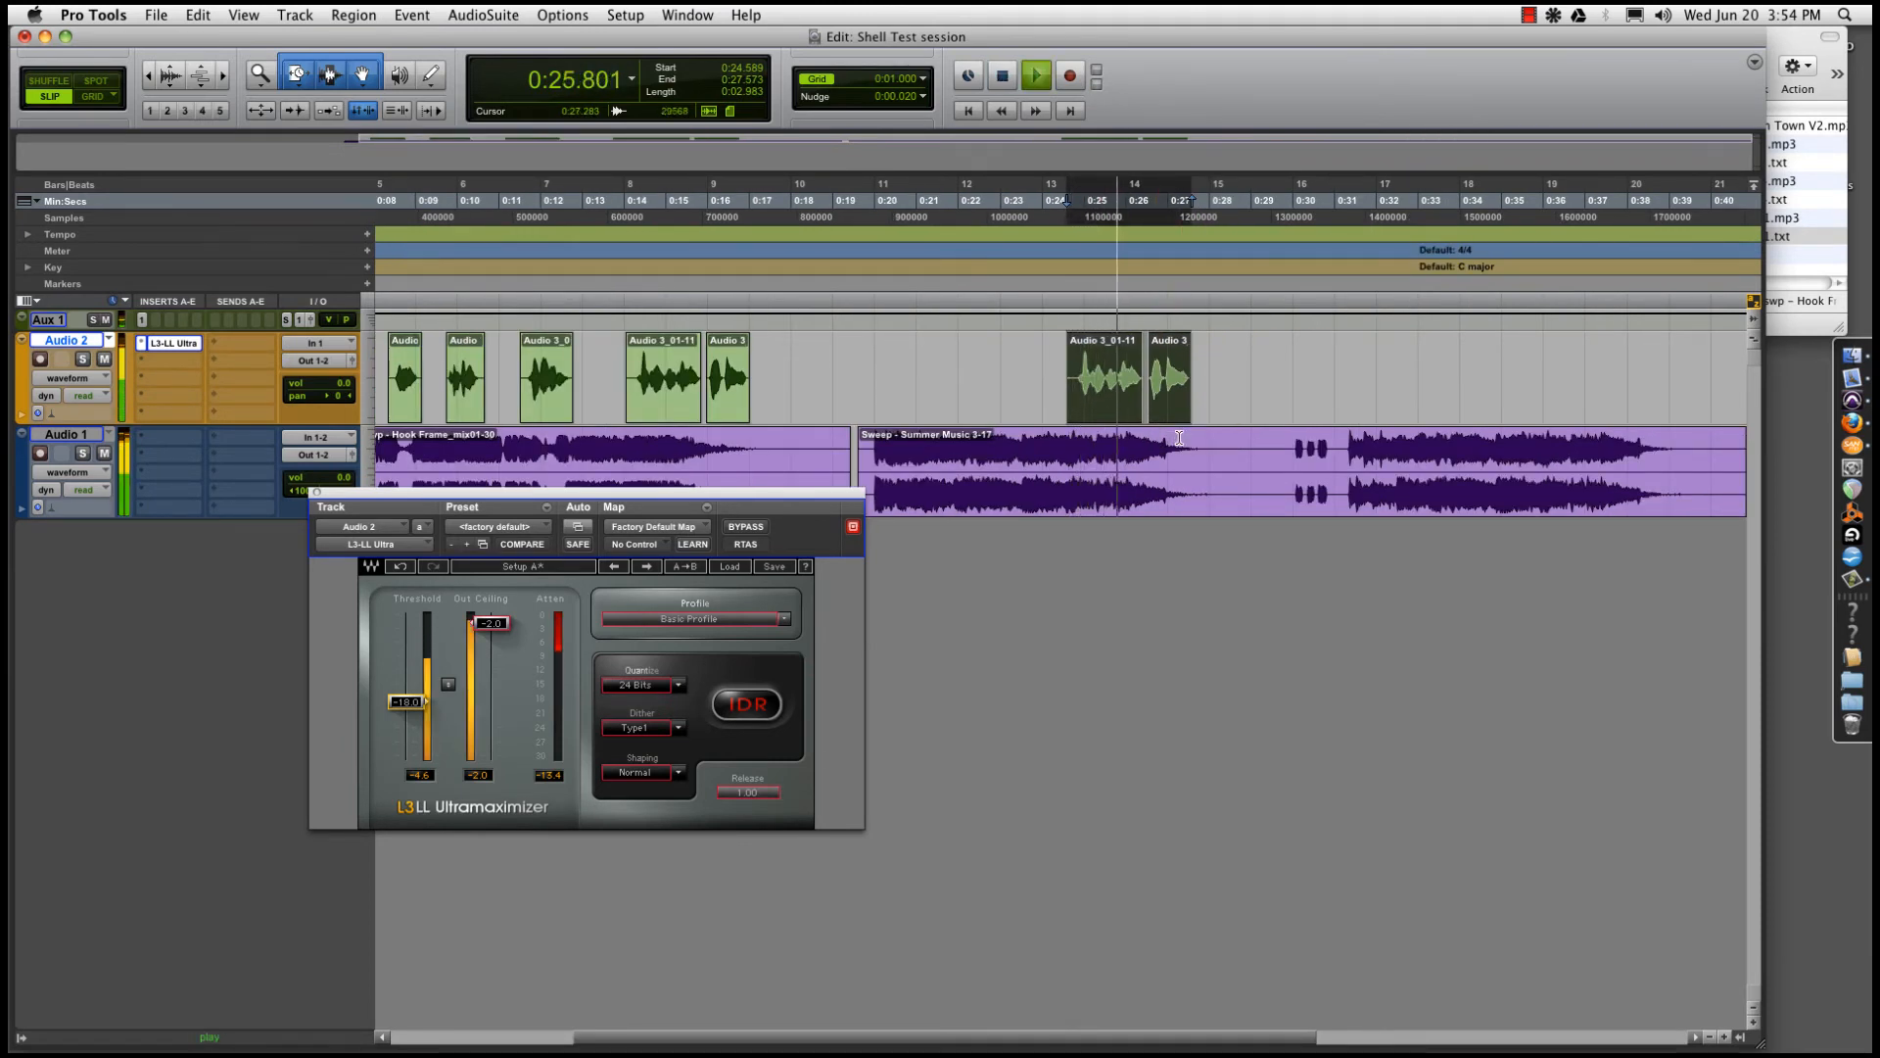
{"action": "key", "text": "r"}
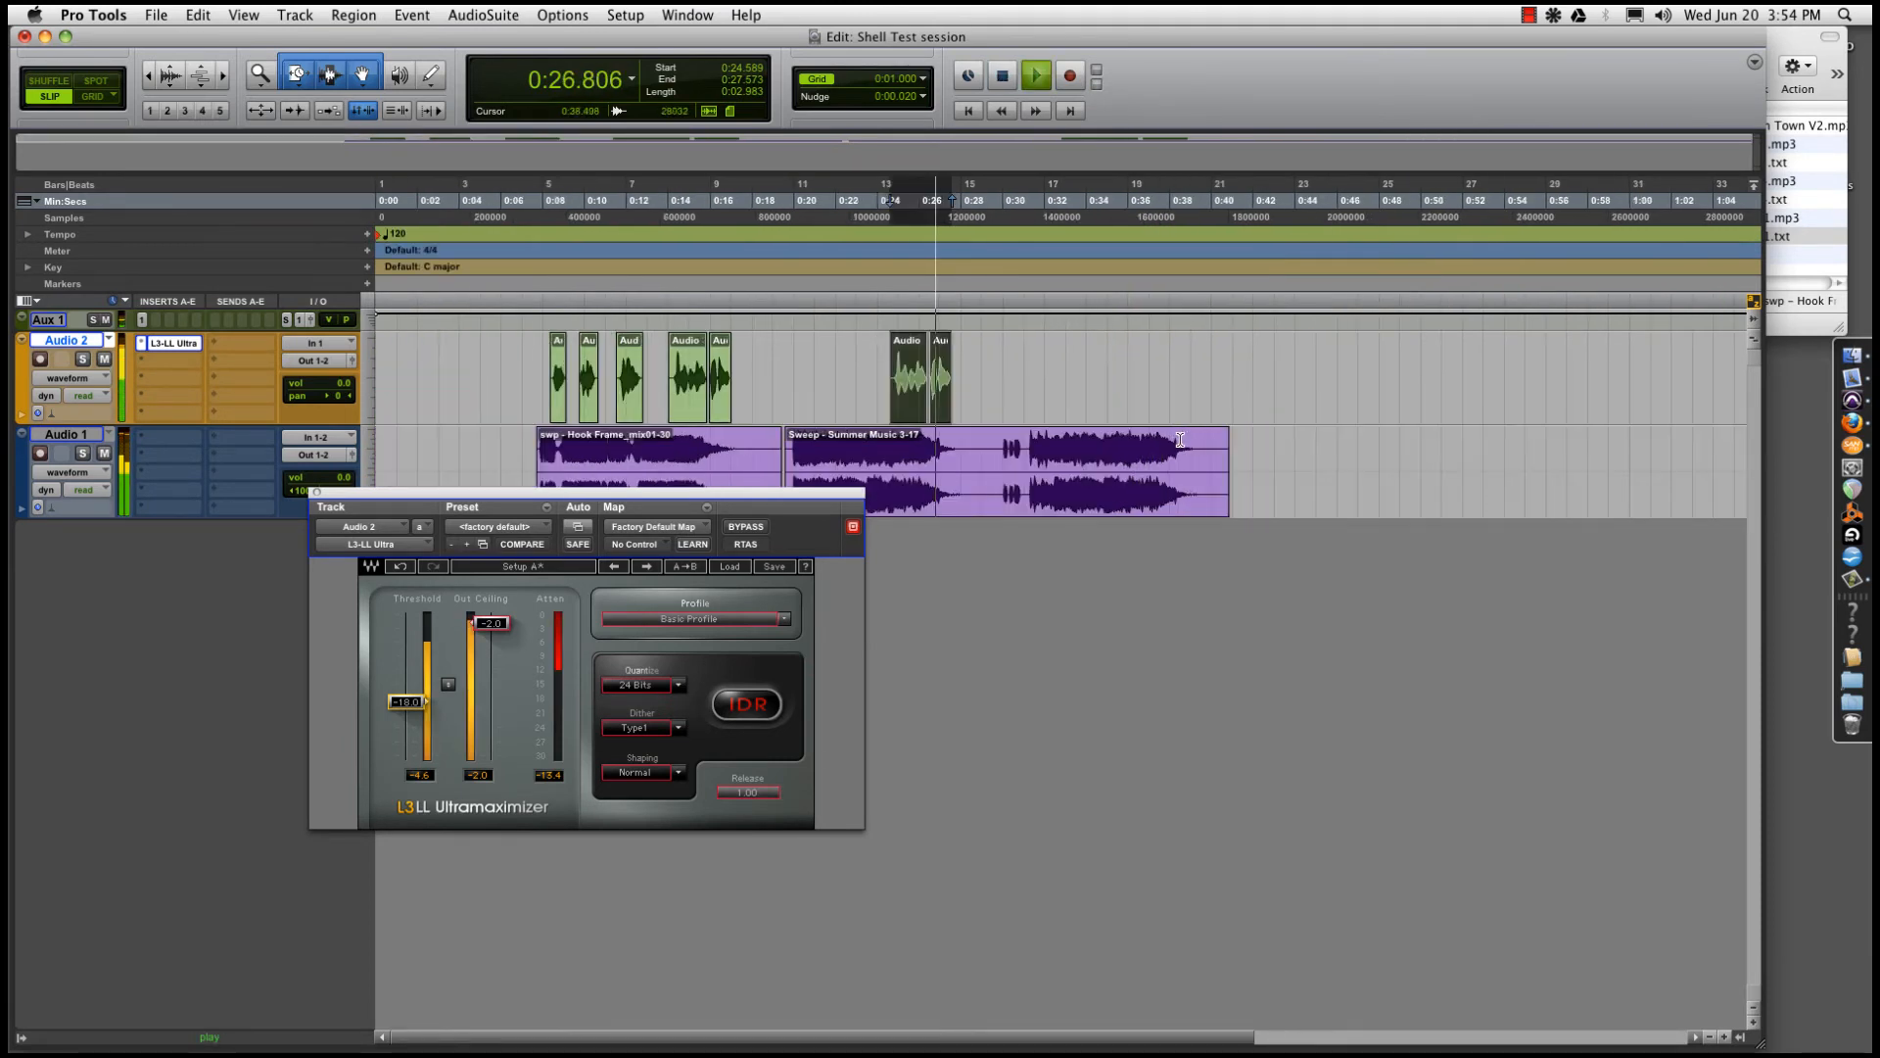
{"action": "key", "text": "space"}
Split the Summer Music 3 clip in the quiet gap before its last section, at about 0:29.8
{"action": "left_click", "coordinate": [997, 461]}
{"action": "key", "text": "b"}
{"action": "left_click", "coordinate": [1040, 499]}
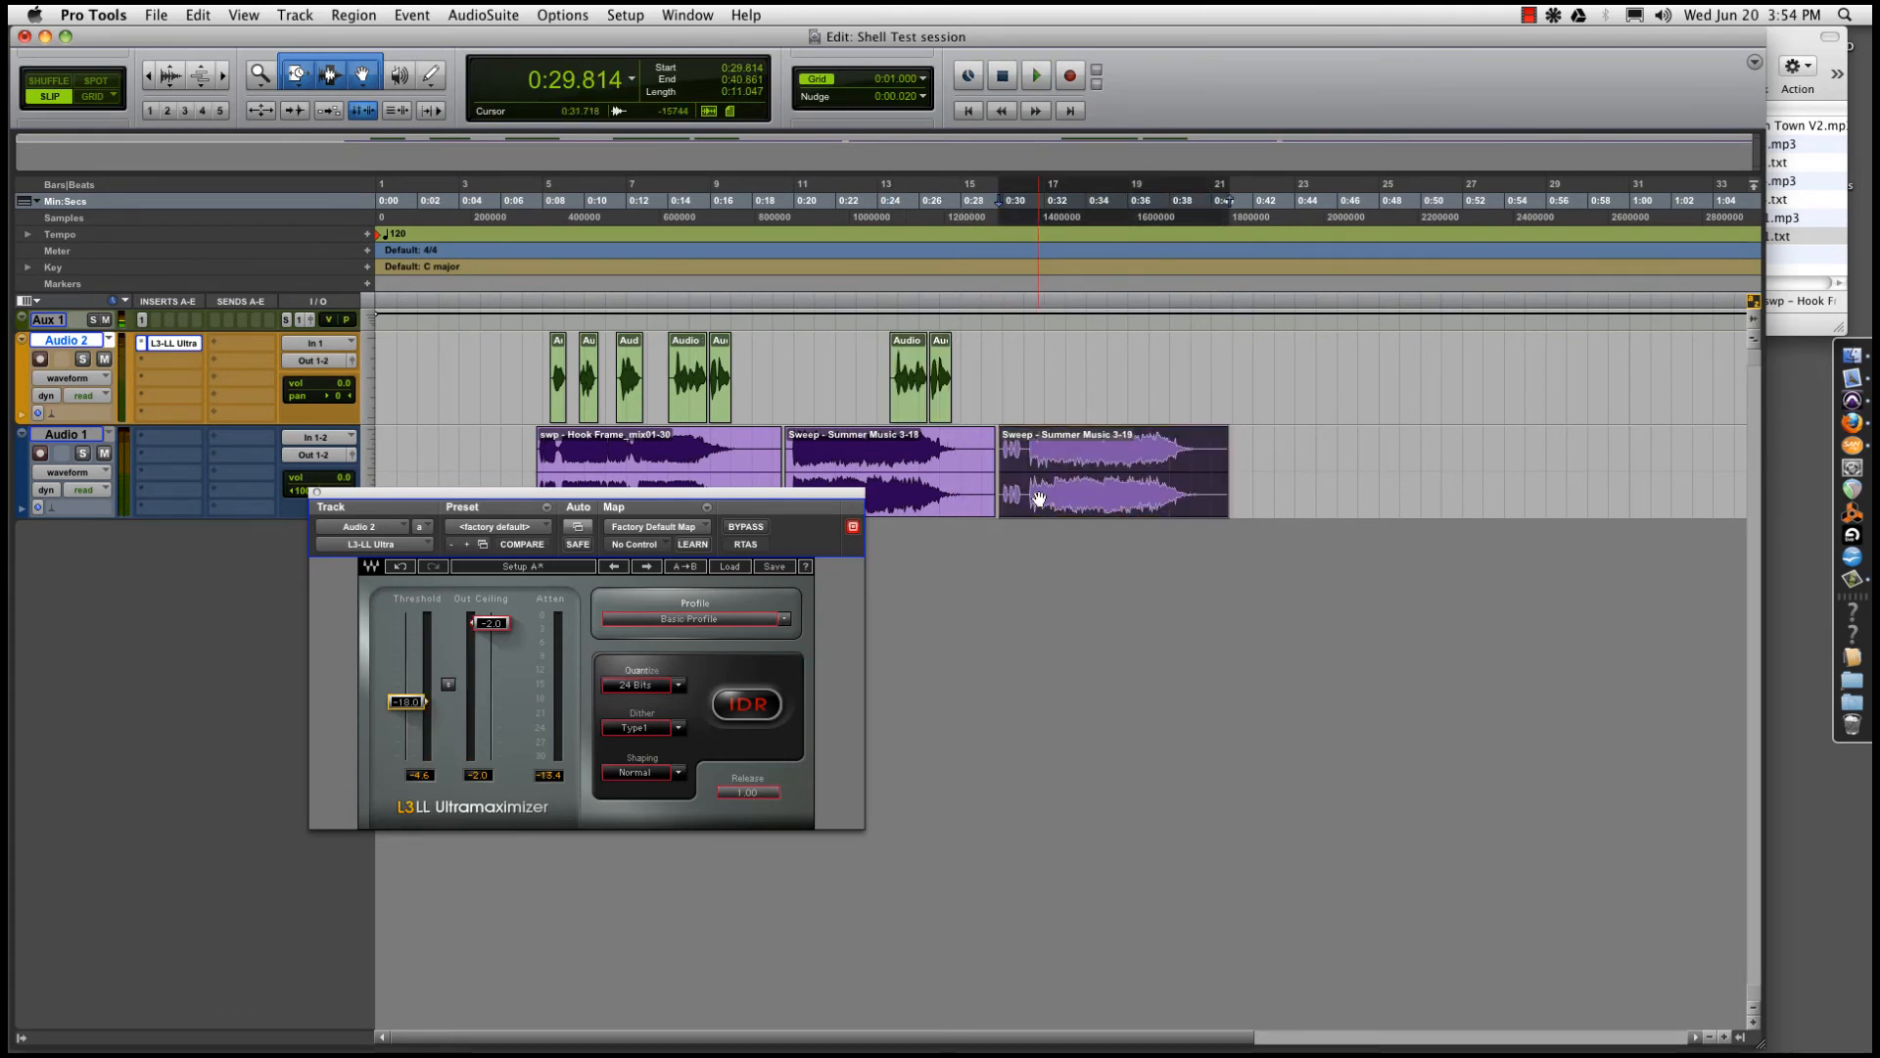
{"action": "key", "text": "Delete"}
{"action": "key", "text": "v"}
Play the last Summer Music 3 section from 0:31.161
{"action": "left_click", "coordinate": [1028, 466]}
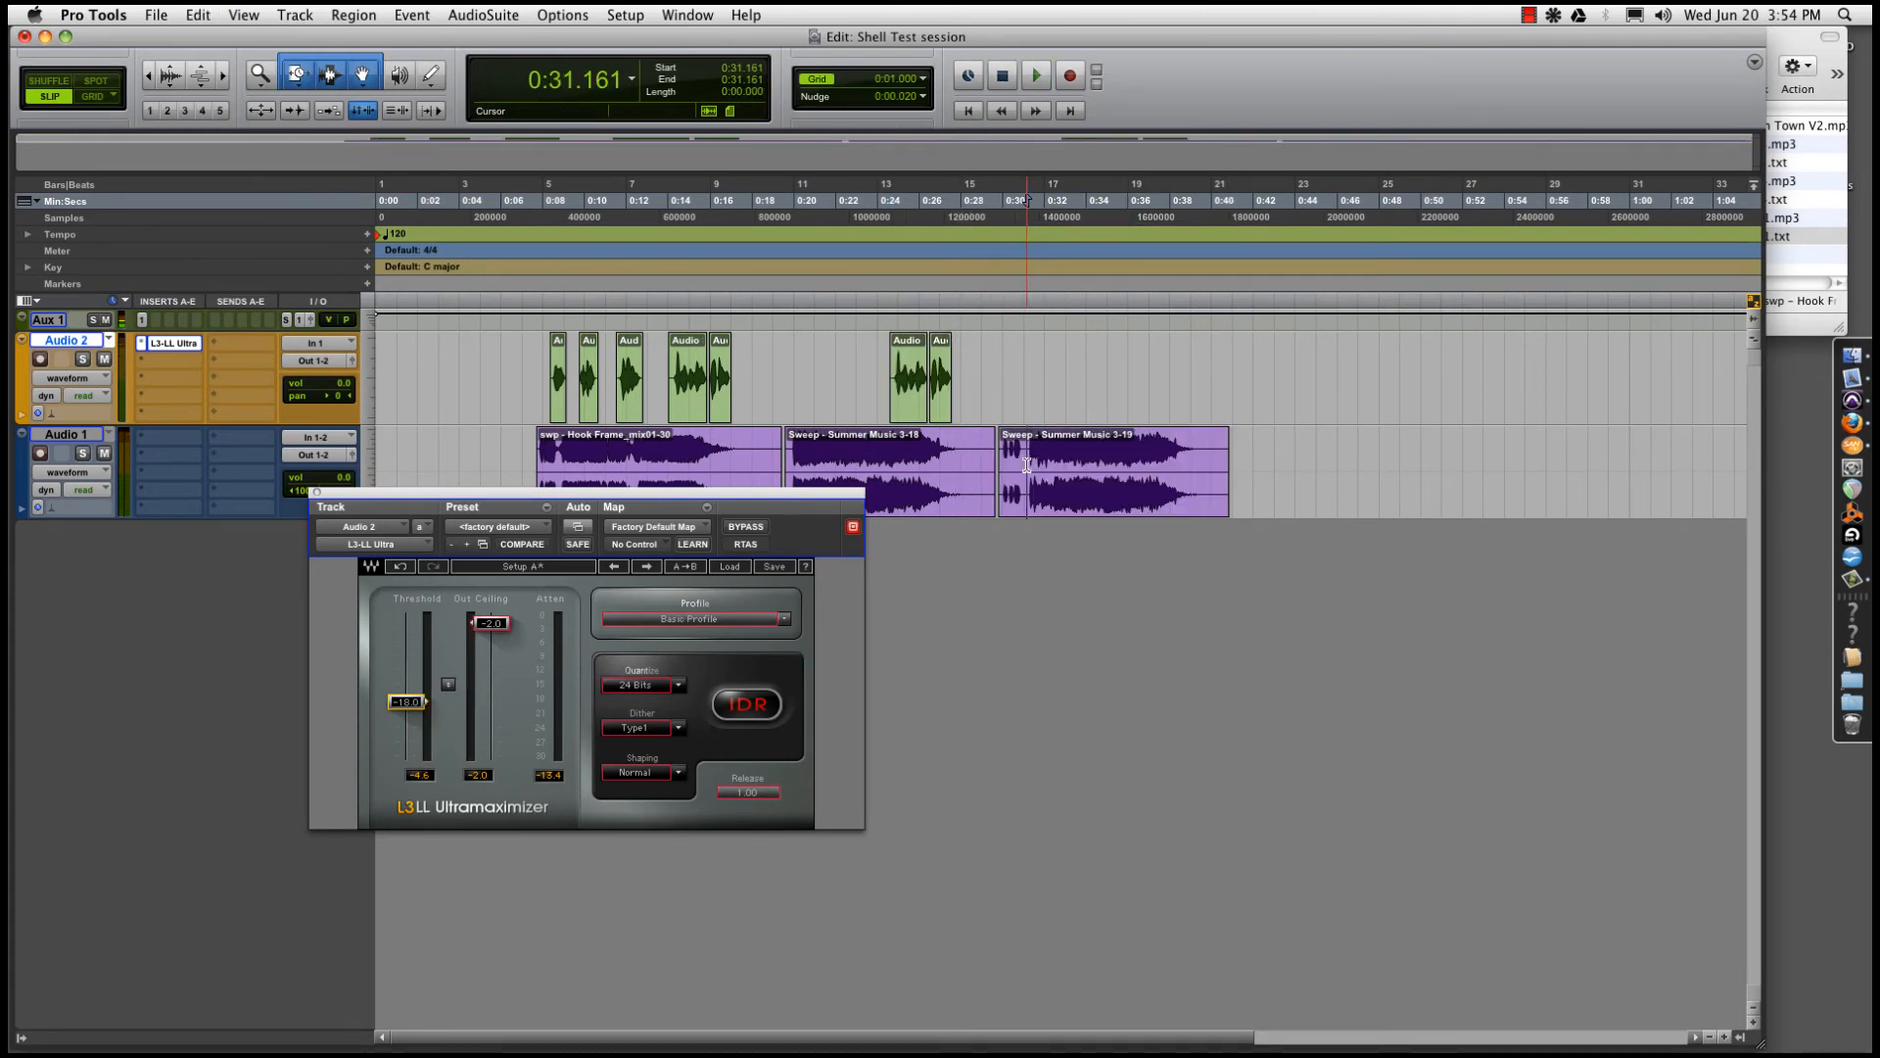
{"action": "key", "text": "t"}
{"action": "key", "text": "space"}
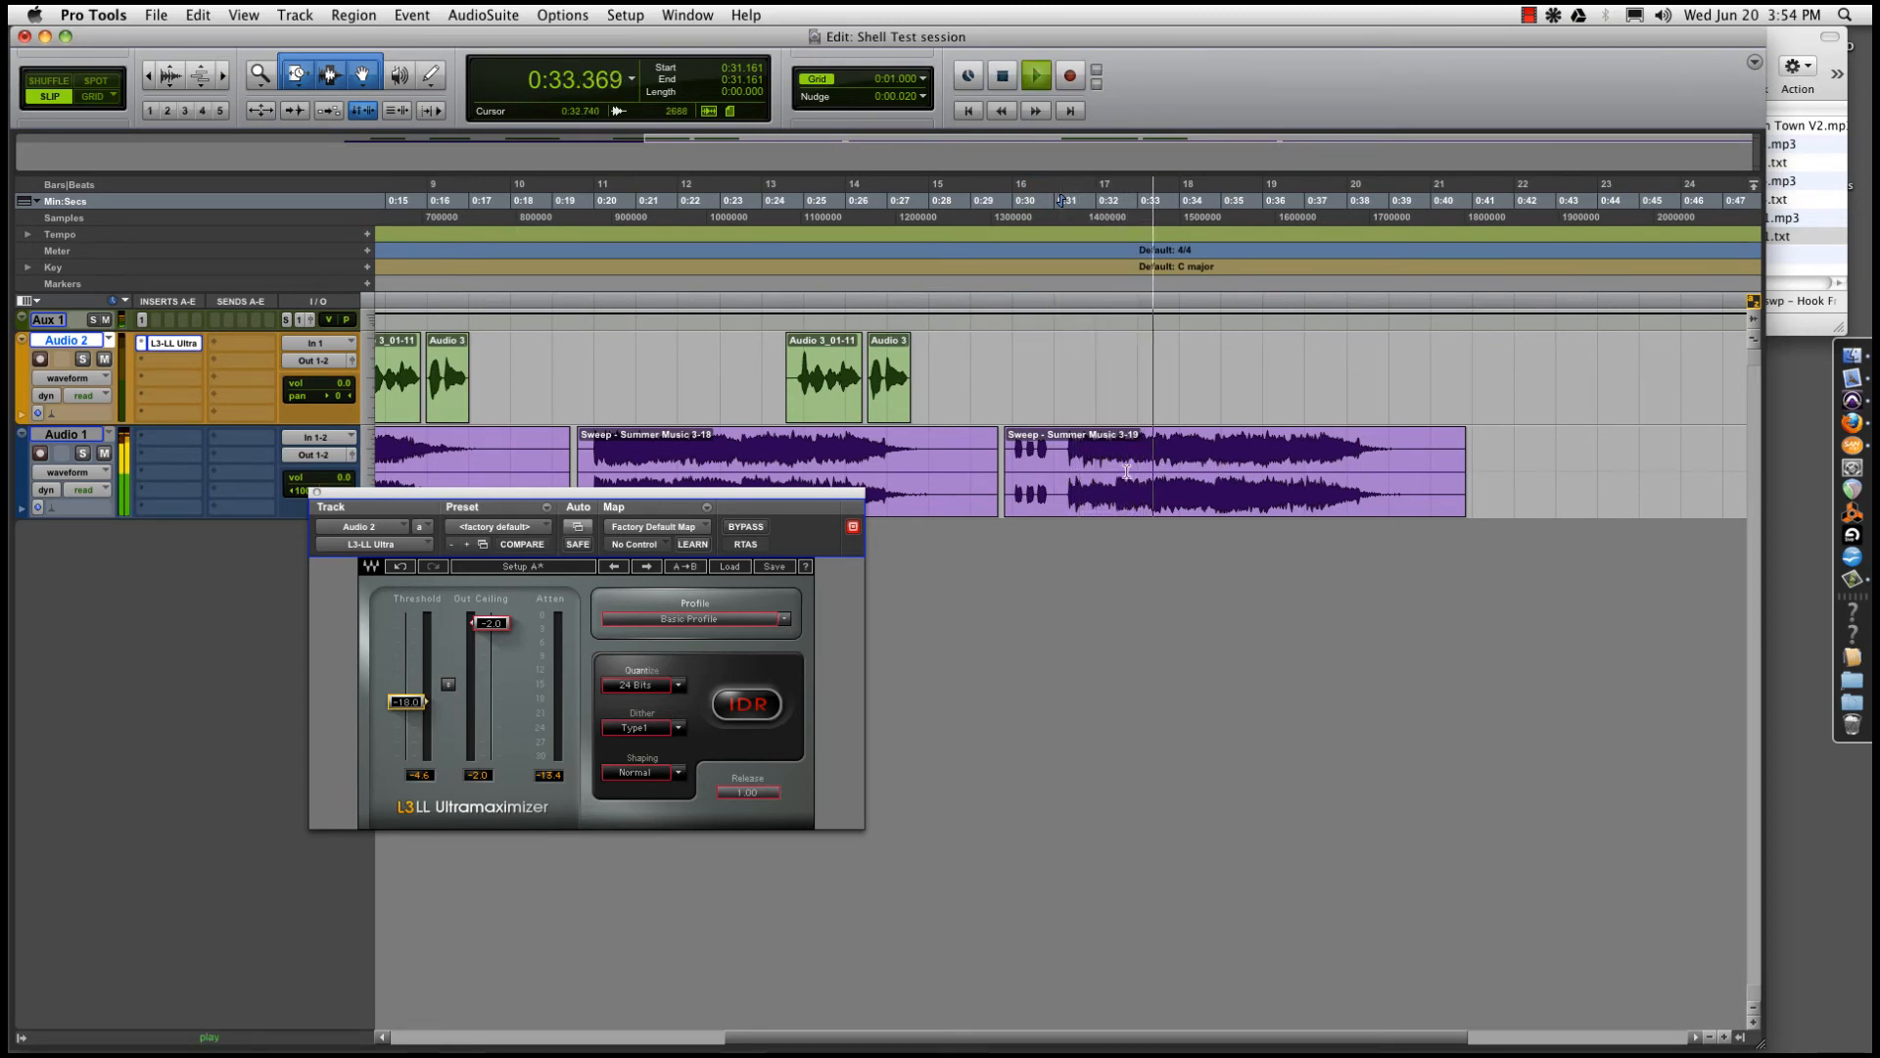
{"action": "key", "text": "space"}
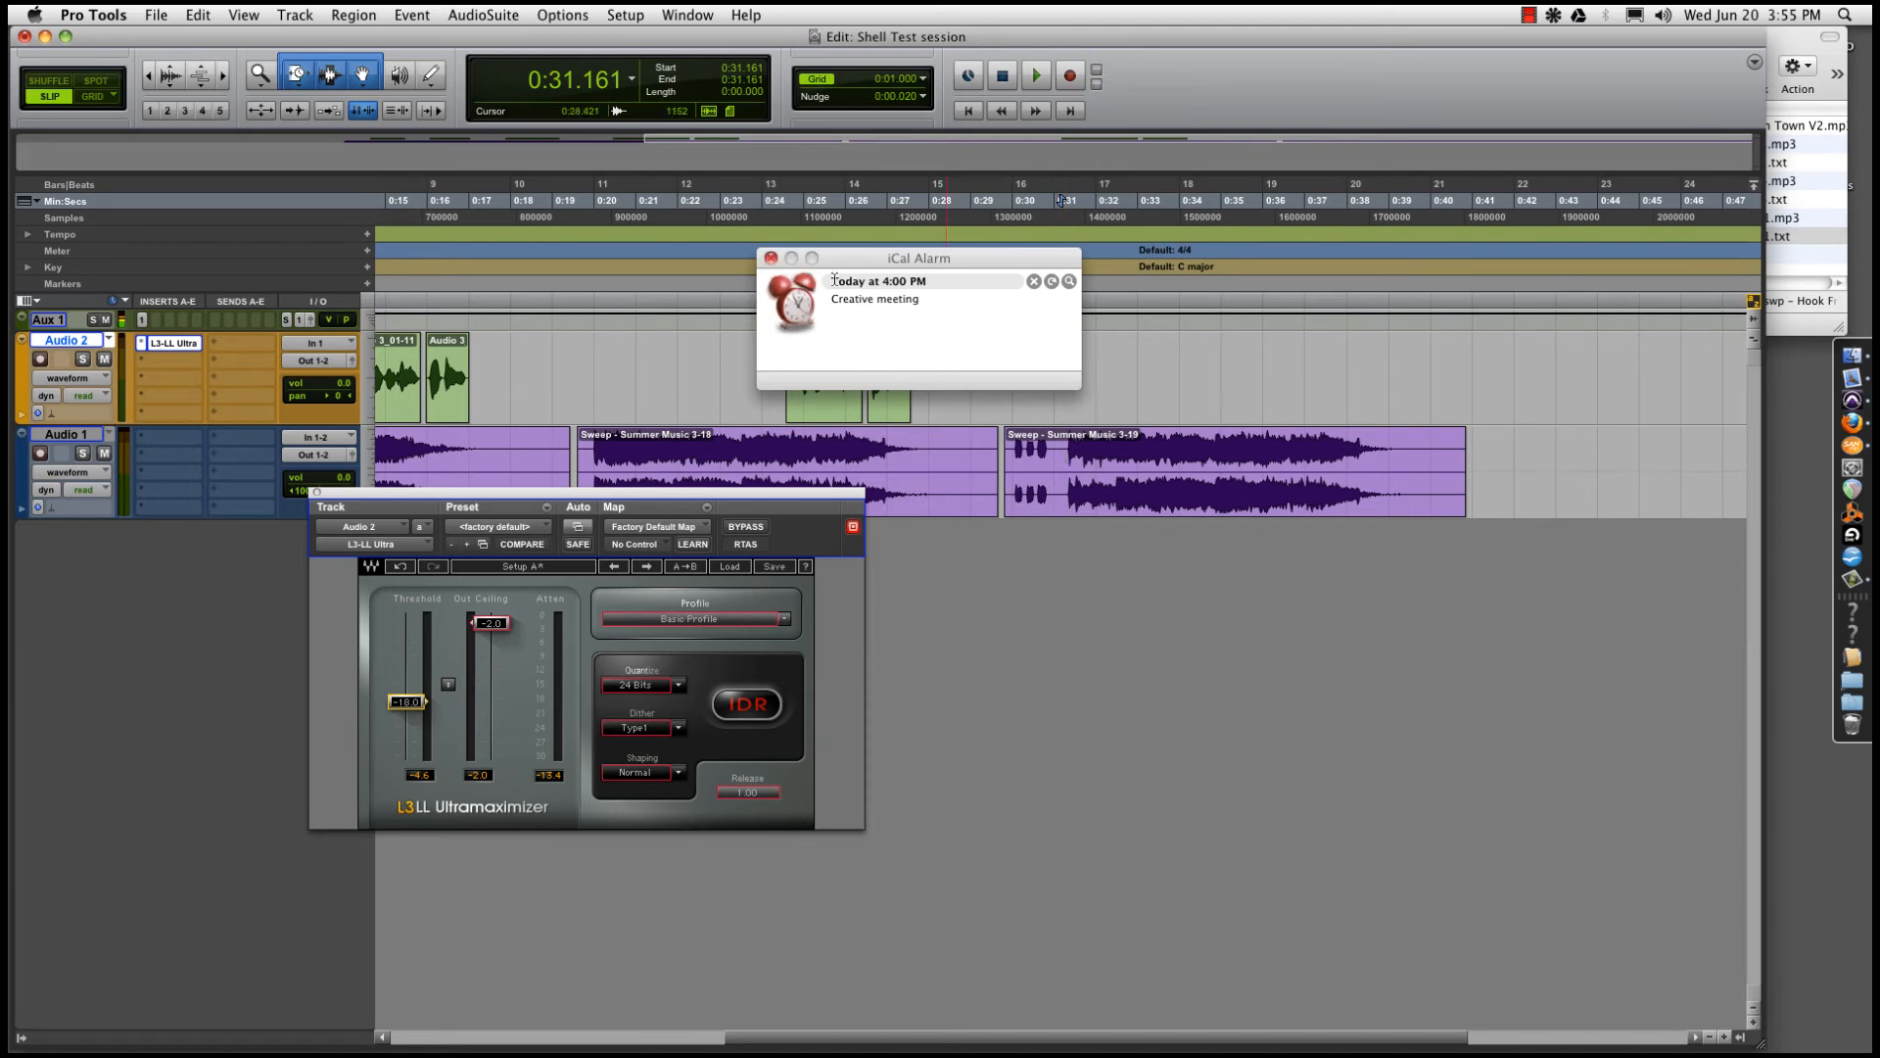
Dismiss the iCal alarm and delete the last Summer Music 3 section, from 0:29.814 to 0:40.861
{"action": "left_click", "coordinate": [771, 258]}
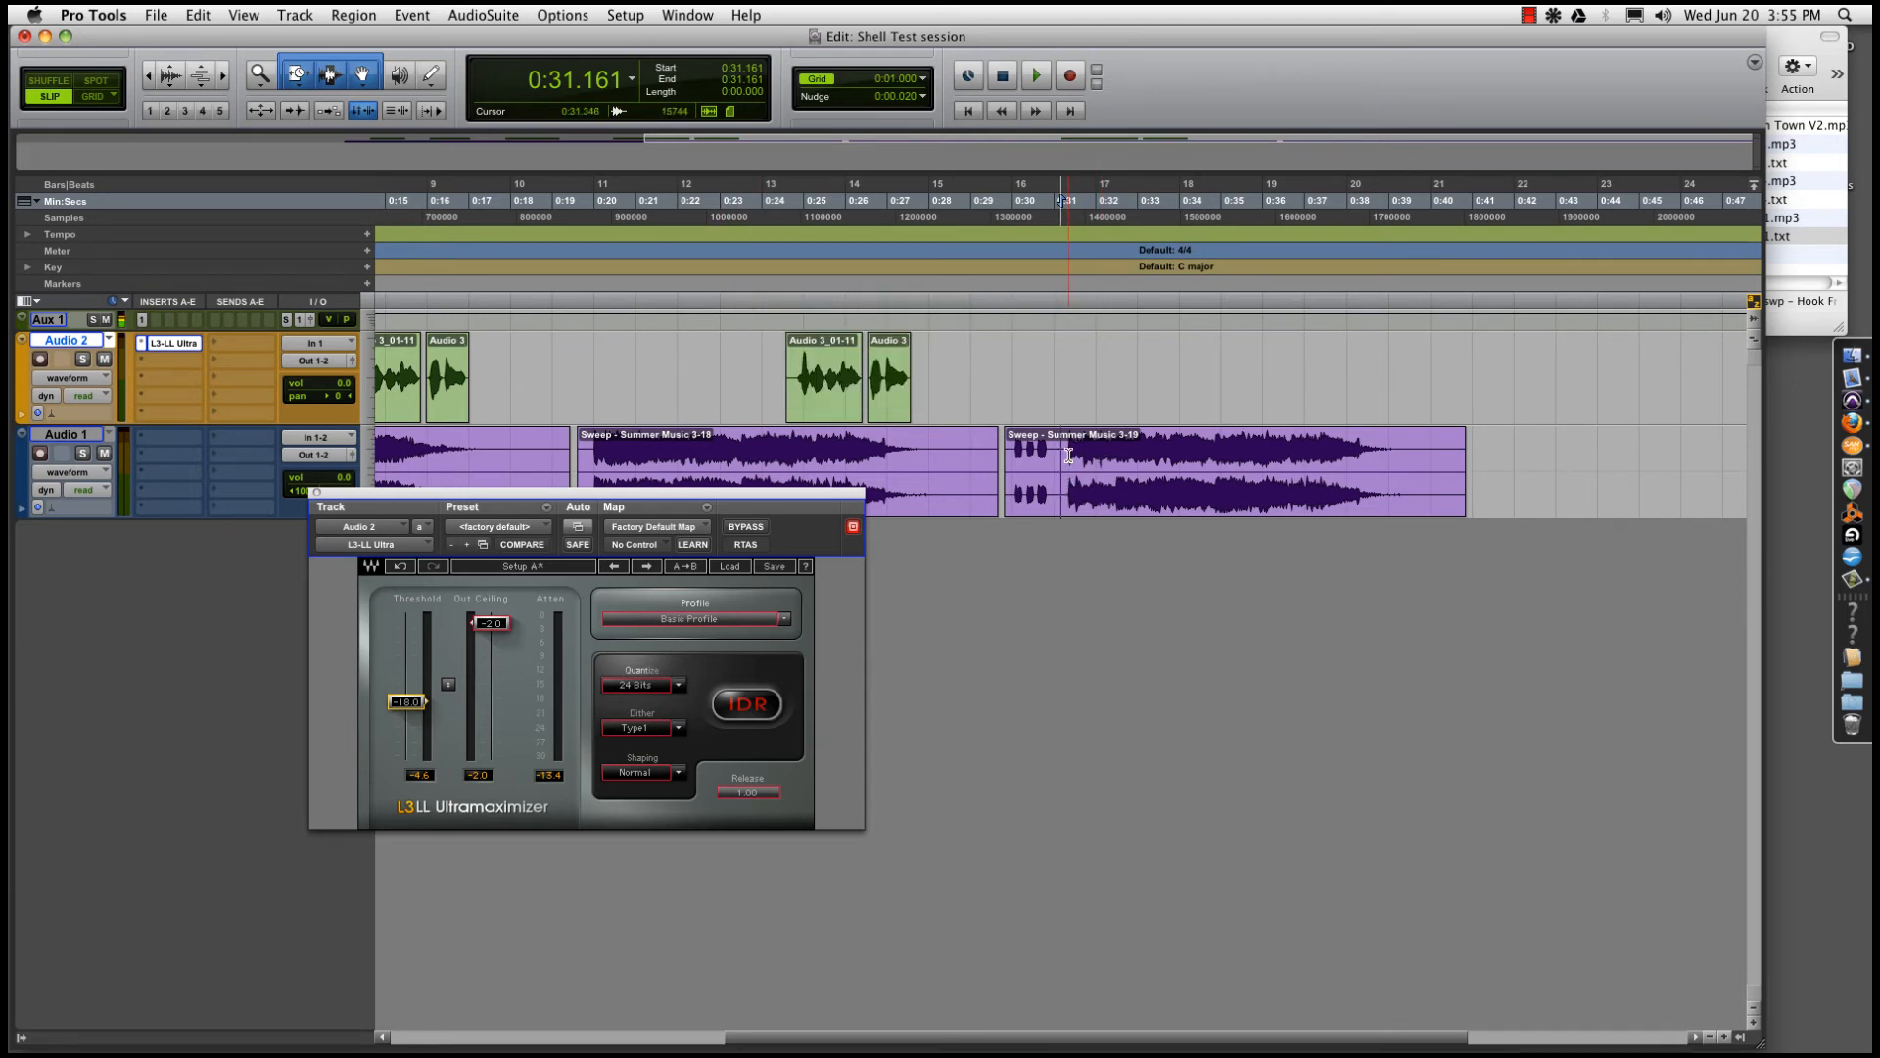
{"action": "left_click", "coordinate": [1092, 506]}
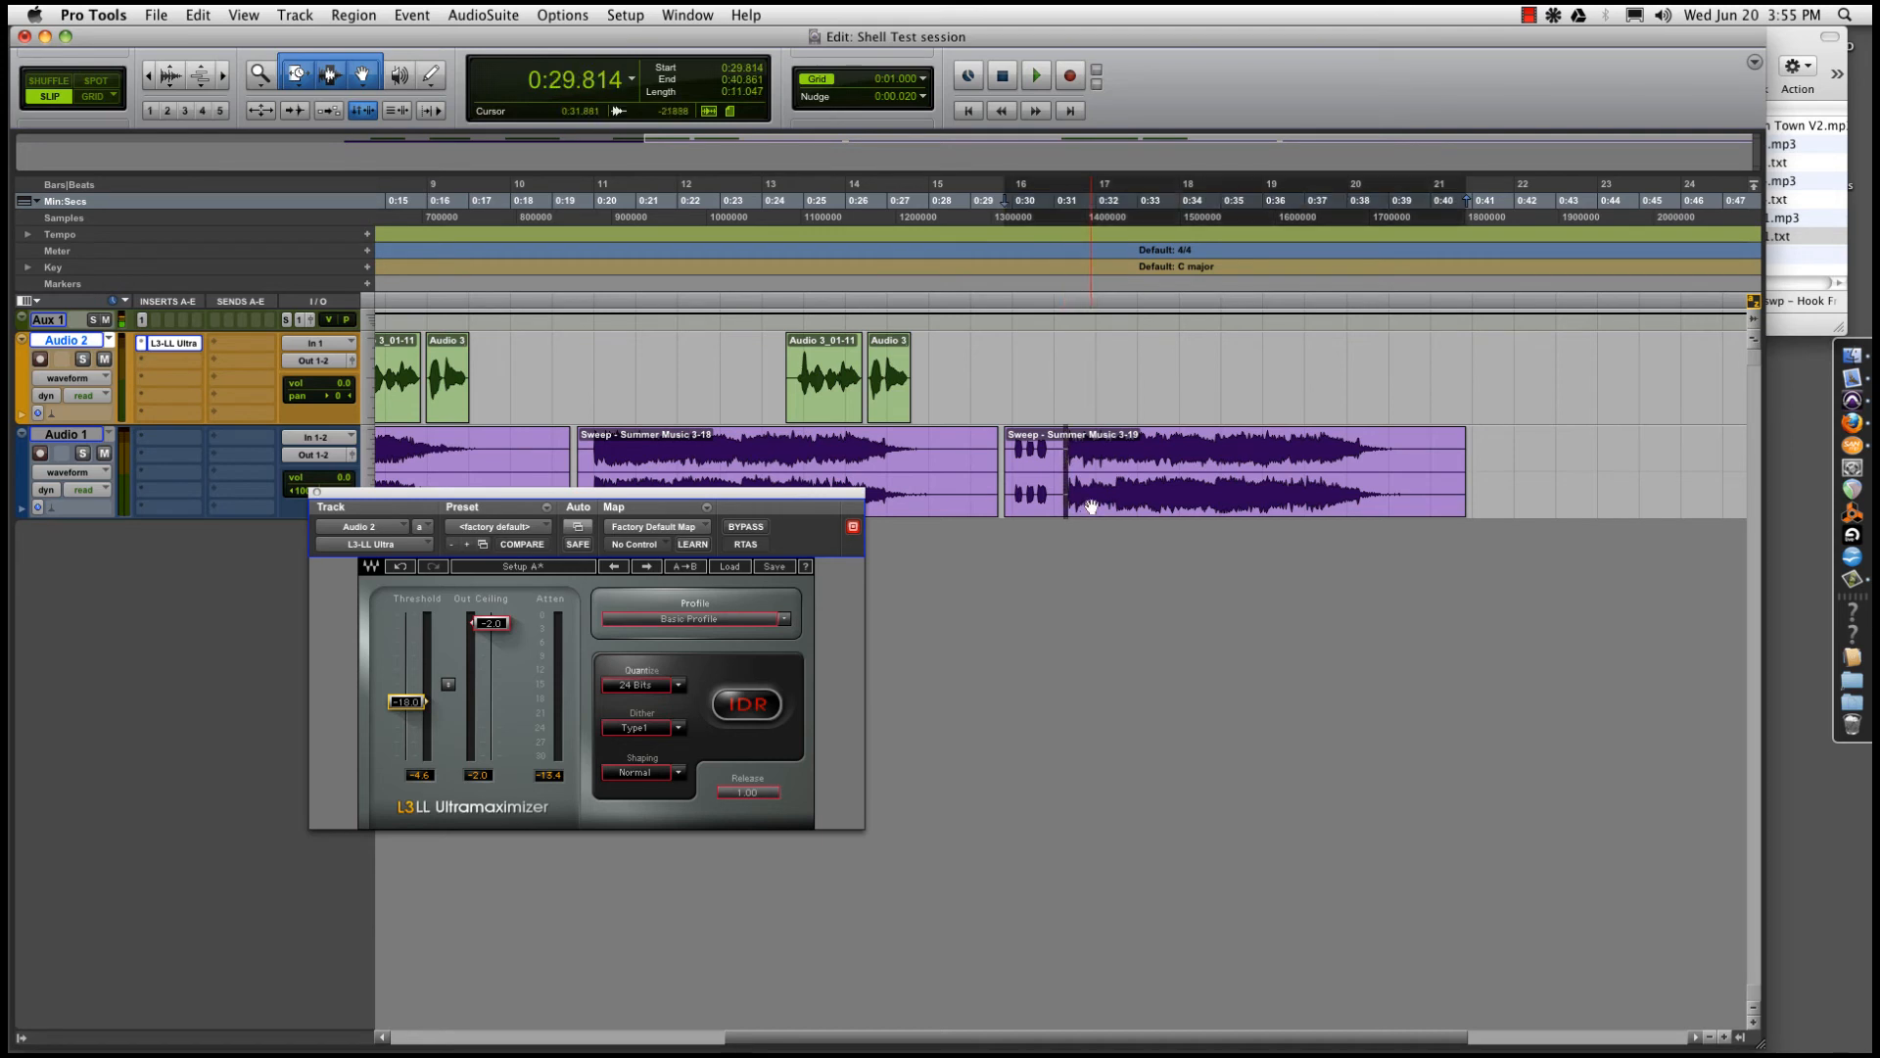
{"action": "key", "text": "Delete"}
Examine how the Hook Frame and Summer Music 3 clips line up with their voice clips along the timeline
{"action": "left_click", "coordinate": [977, 504]}
{"action": "key", "text": "super+bracketleft"}
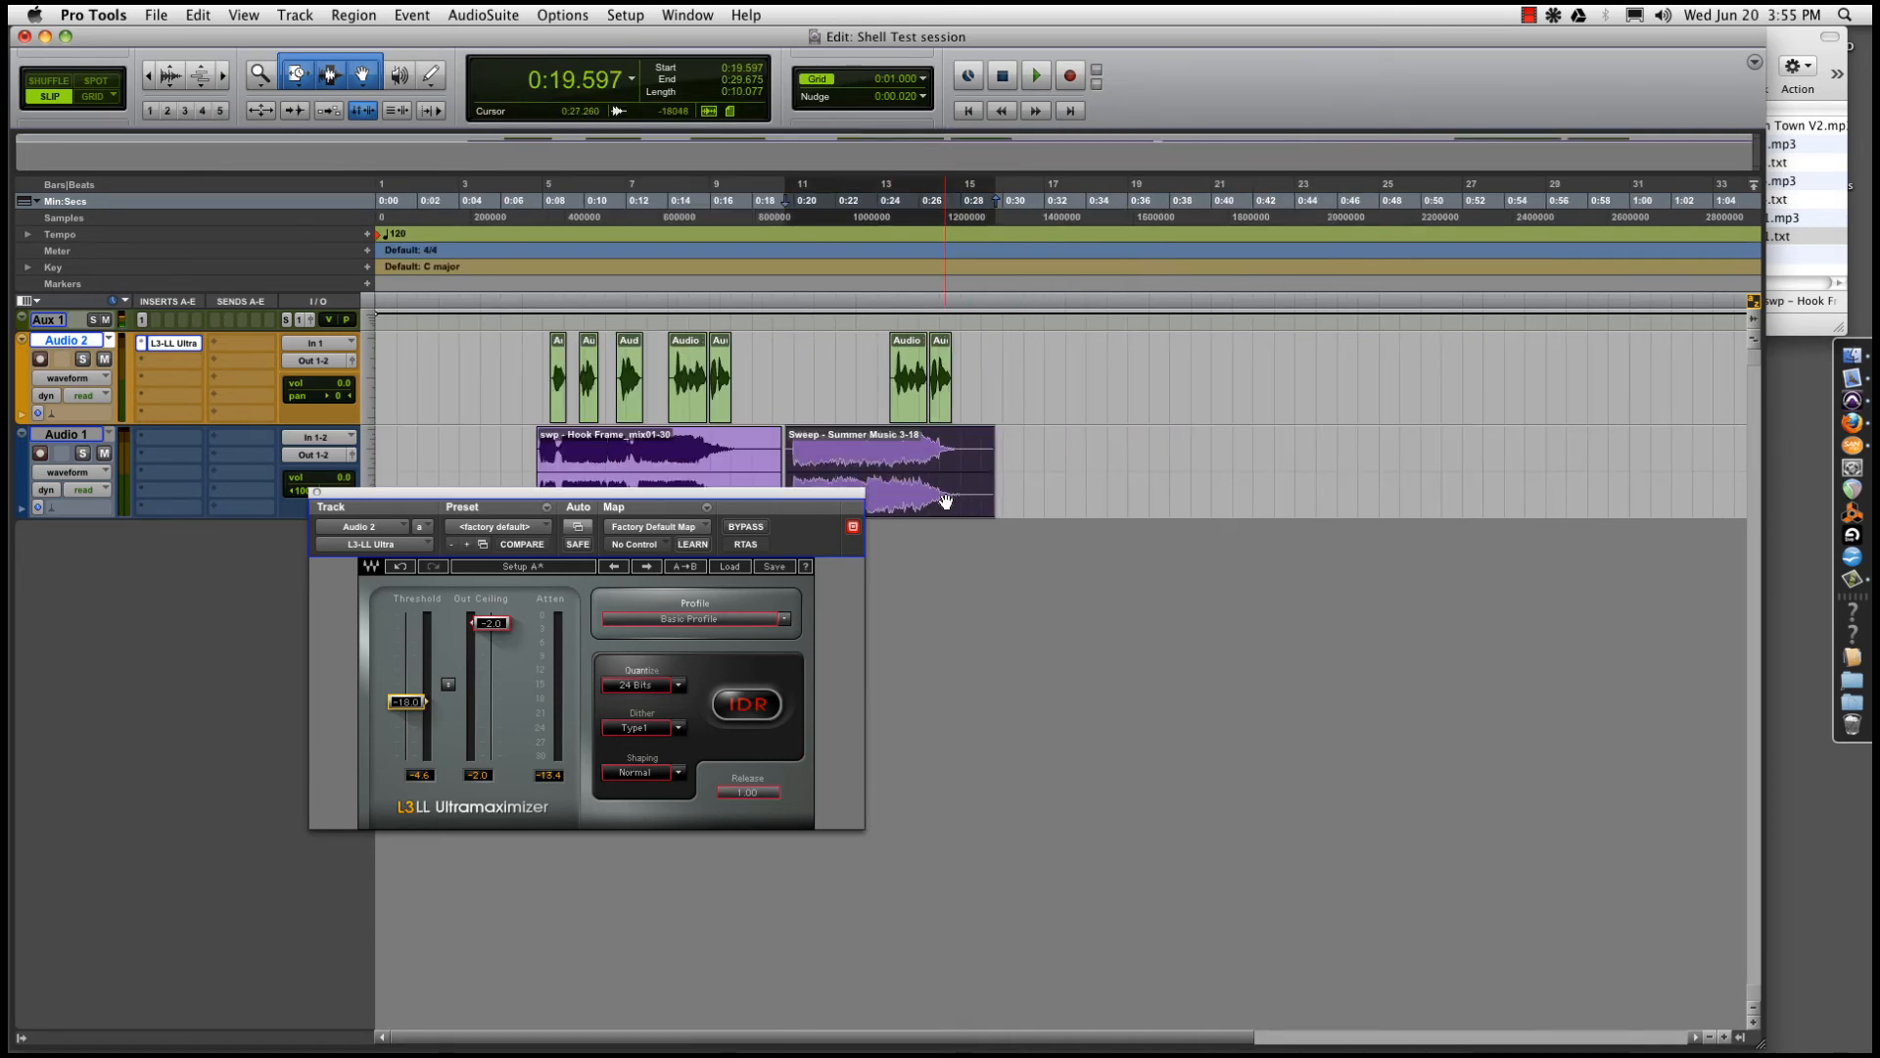
{"action": "key", "text": "super+bracketright"}
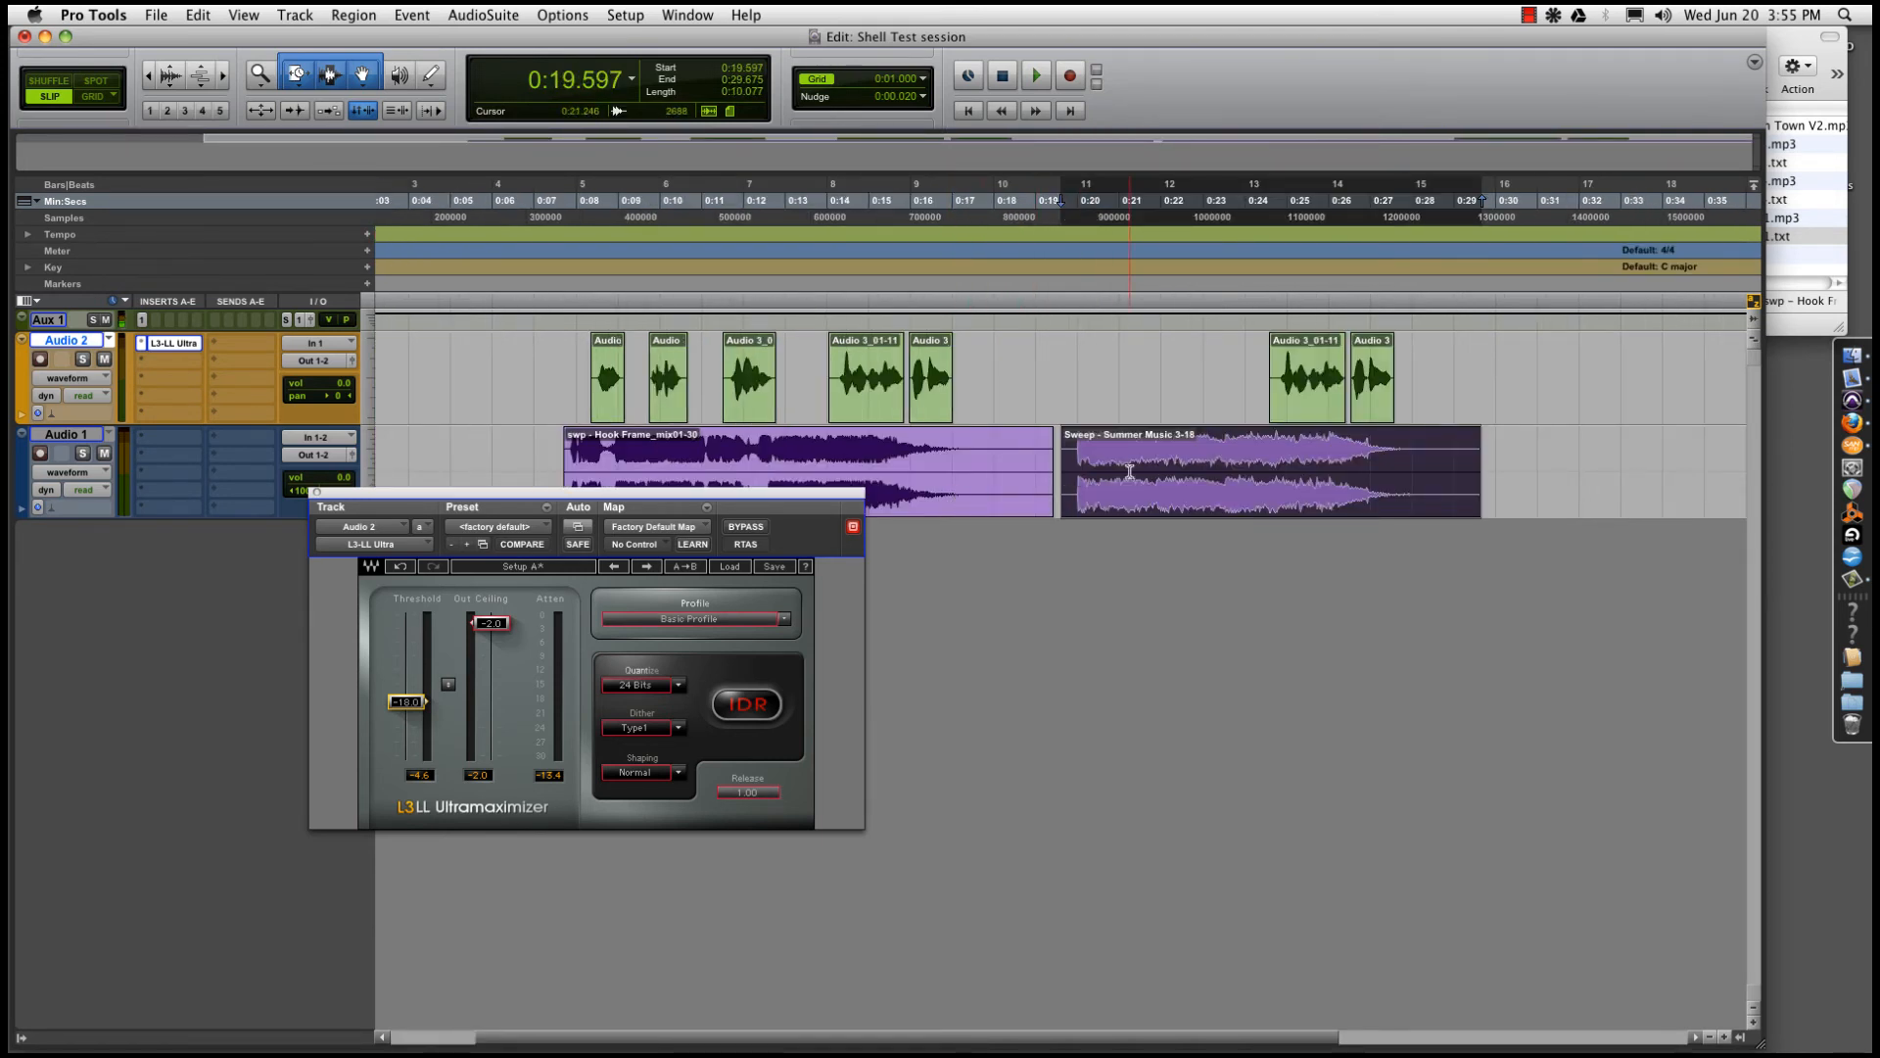
{"action": "key", "text": "super+bracketleft"}
{"action": "key", "text": "super+bracketright"}
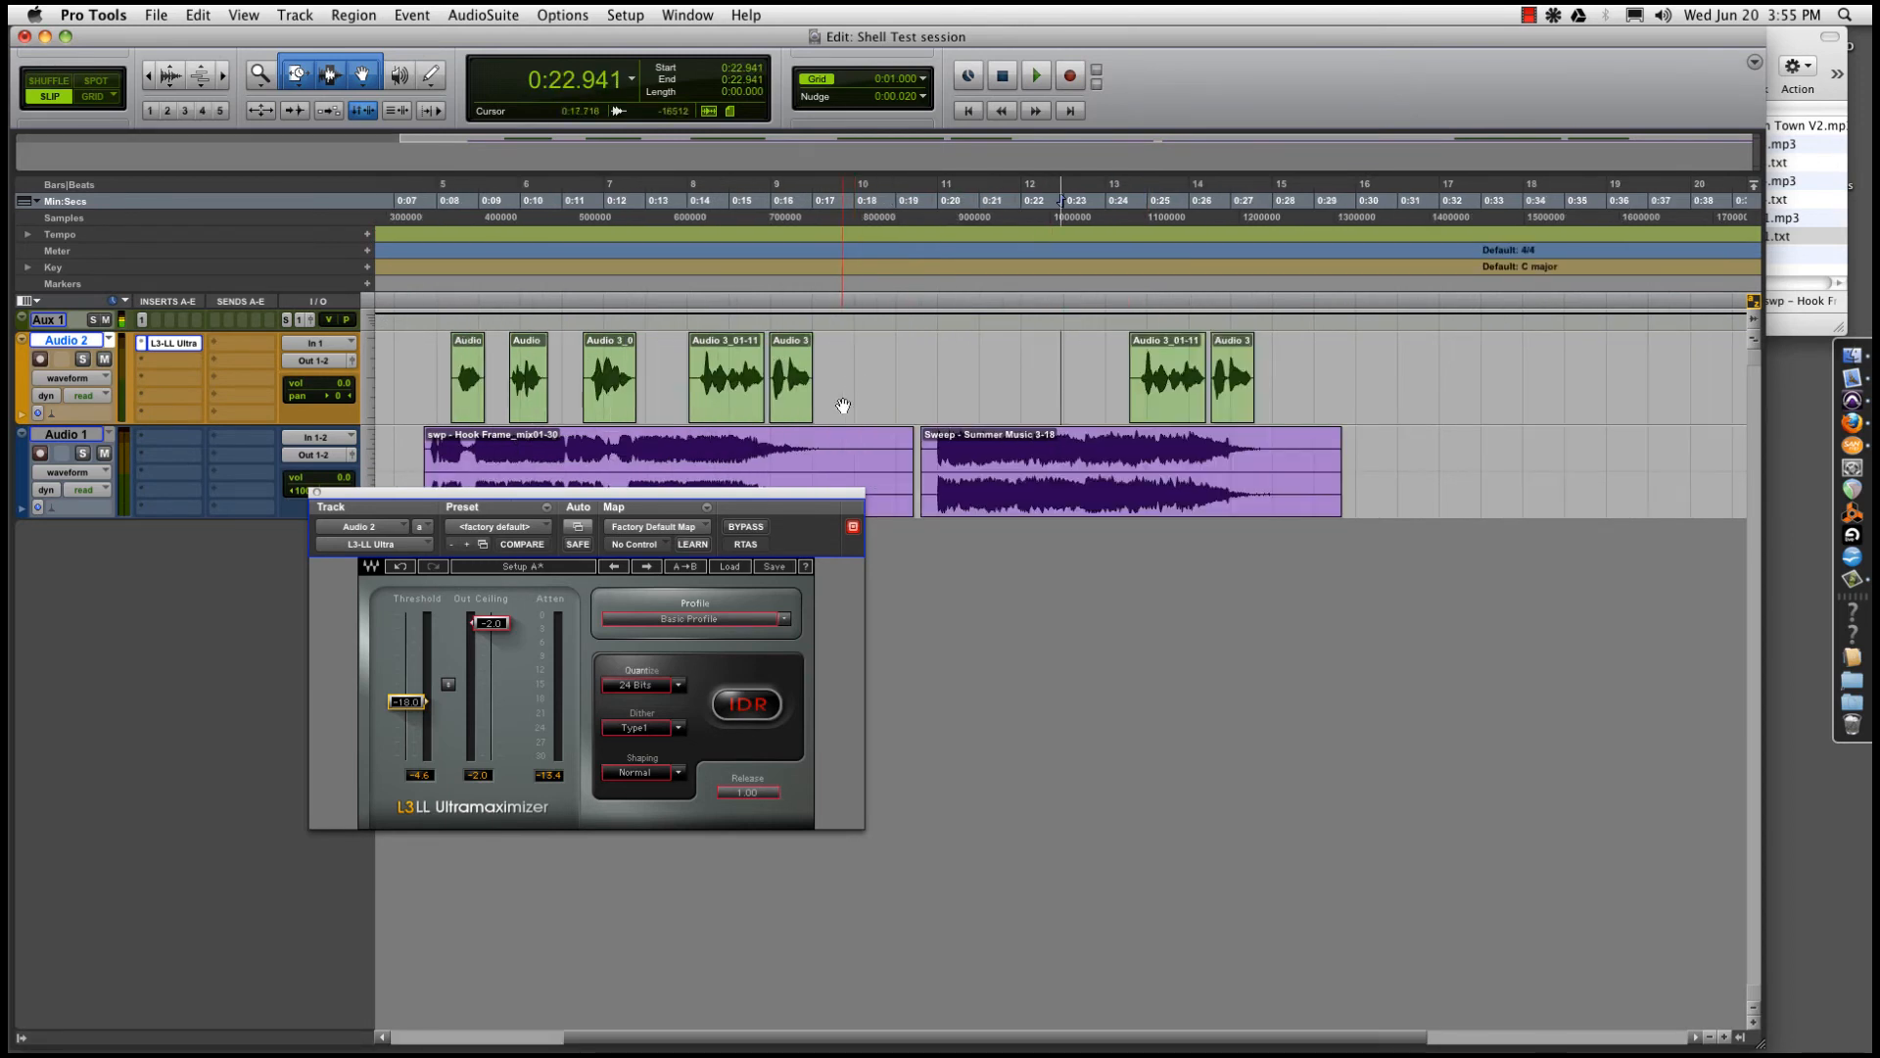
{"action": "left_click", "coordinate": [980, 492]}
{"action": "key", "text": "super+bracketleft"}
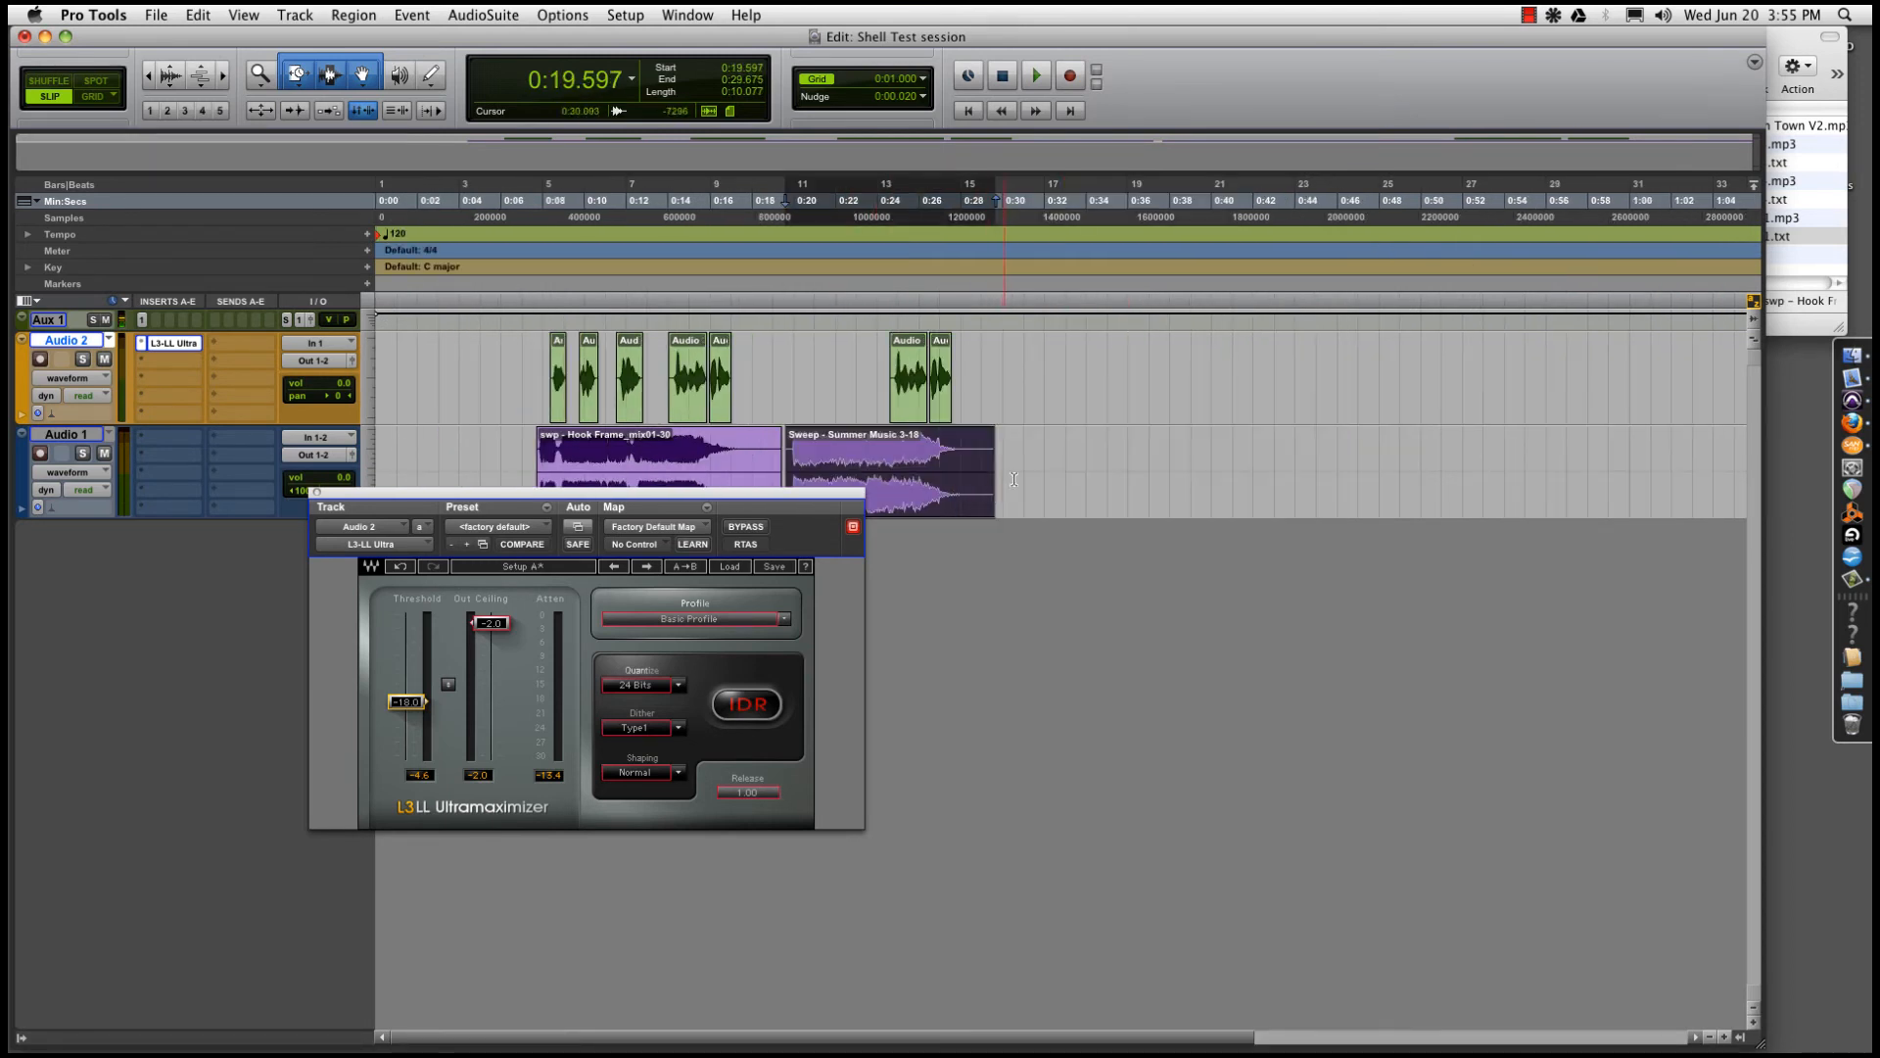
{"action": "left_click", "coordinate": [878, 371]}
{"action": "key", "text": "super+bracketright"}
{"action": "left_click", "coordinate": [956, 503]}
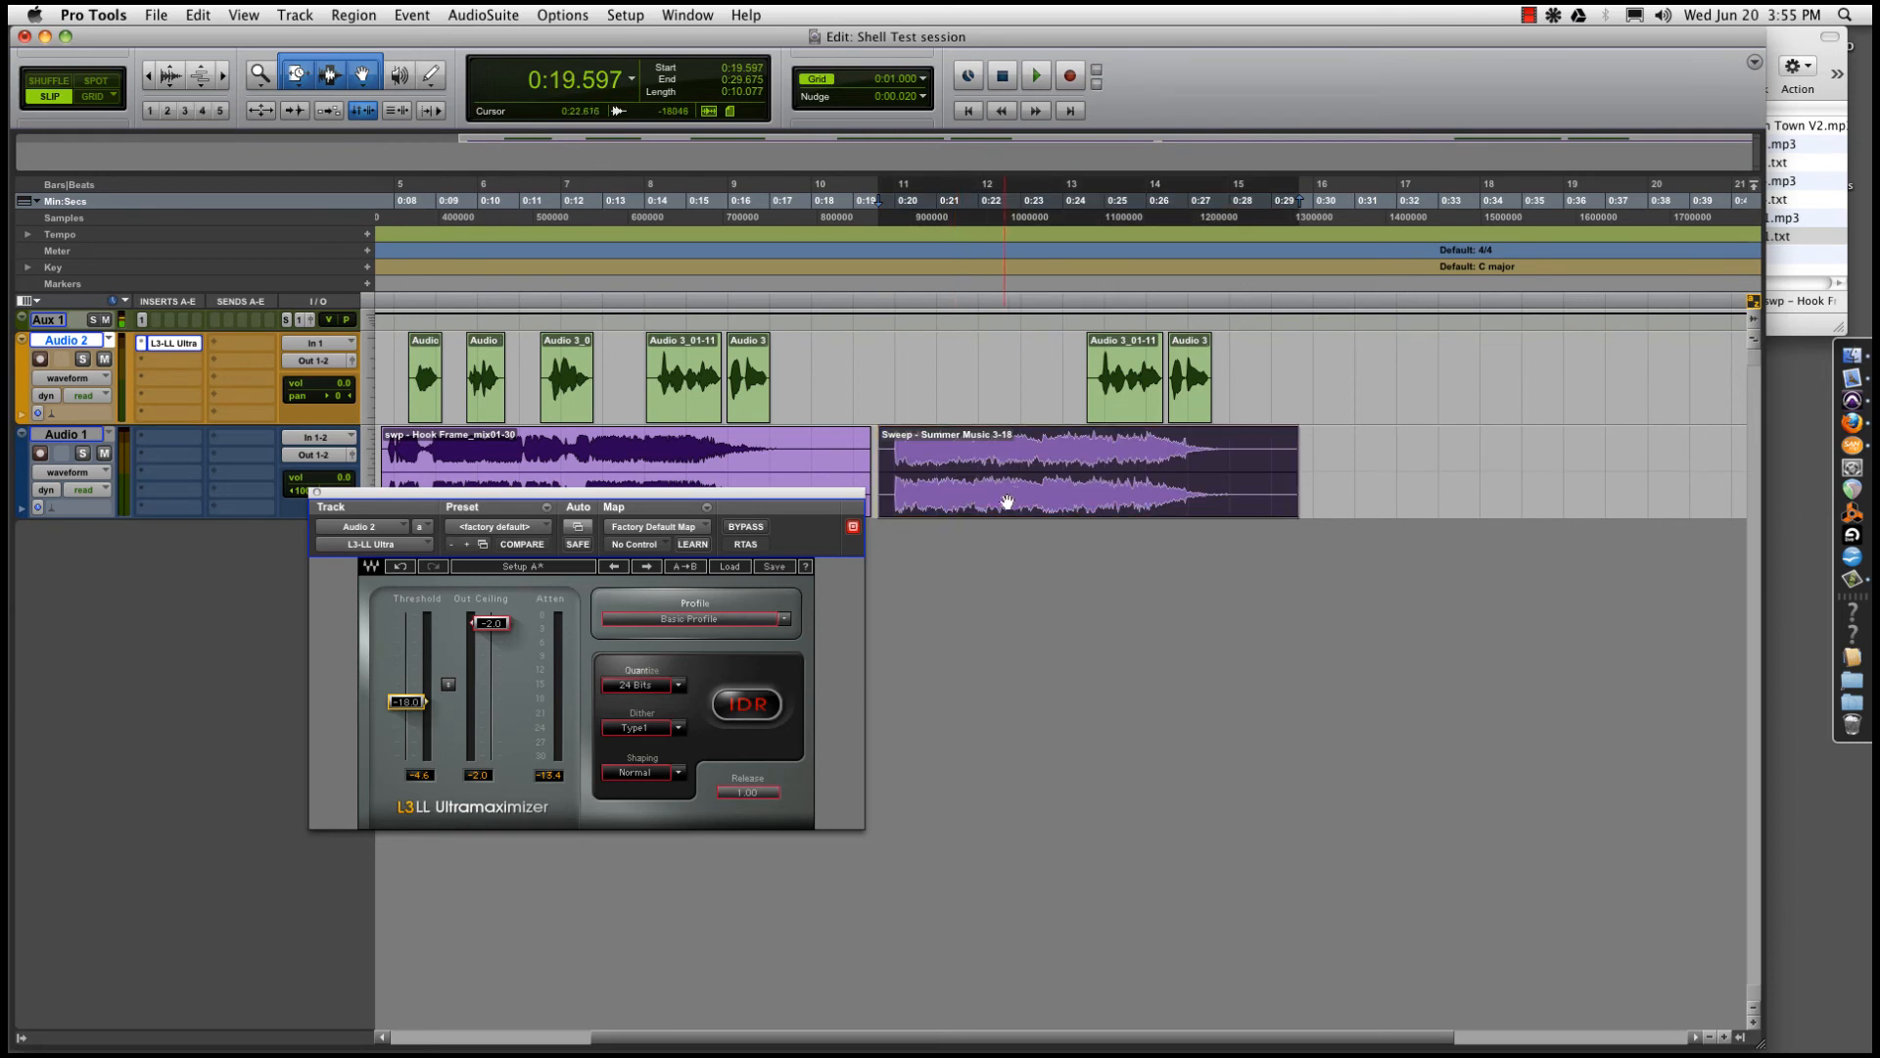
{"action": "left_click", "coordinate": [694, 409]}
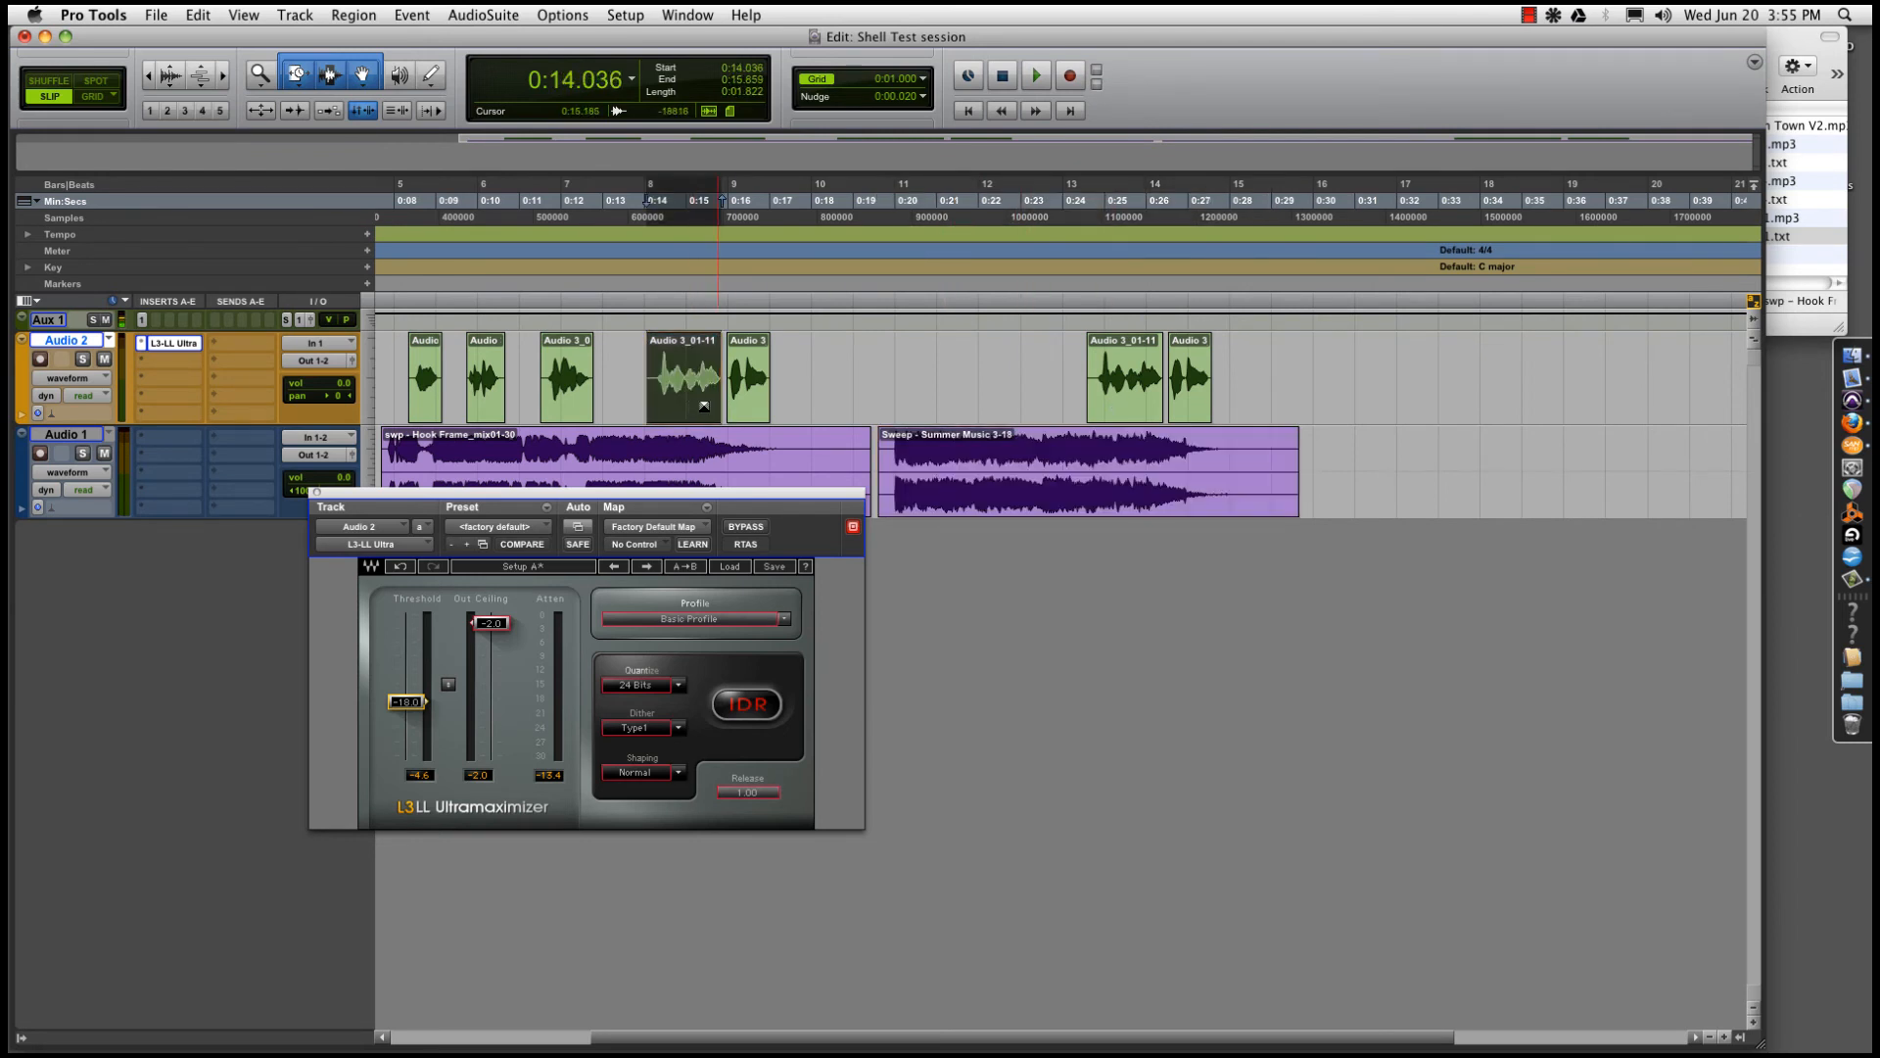
{"action": "left_click", "coordinate": [742, 417], "text": "shift"}
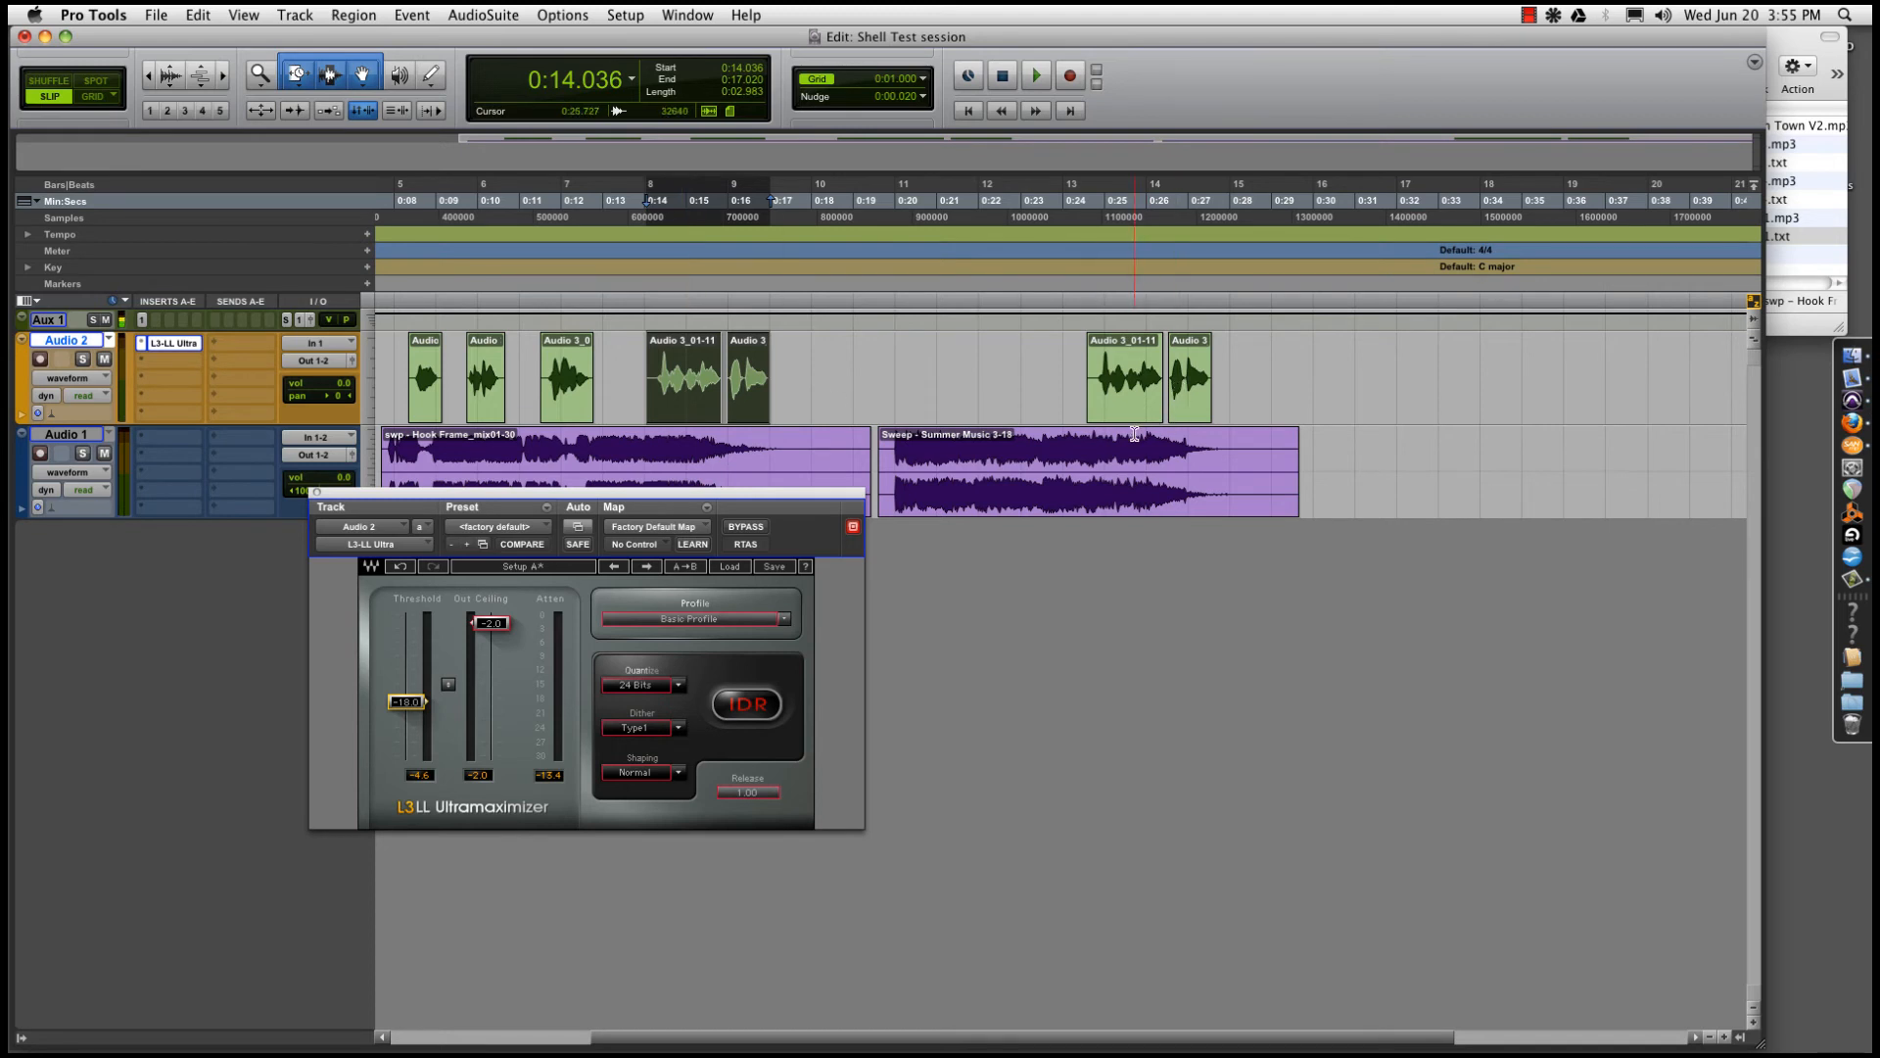
Play the Summer Music 3 part from 0:19.876 to judge the voice against the music
{"action": "left_click", "coordinate": [893, 367]}
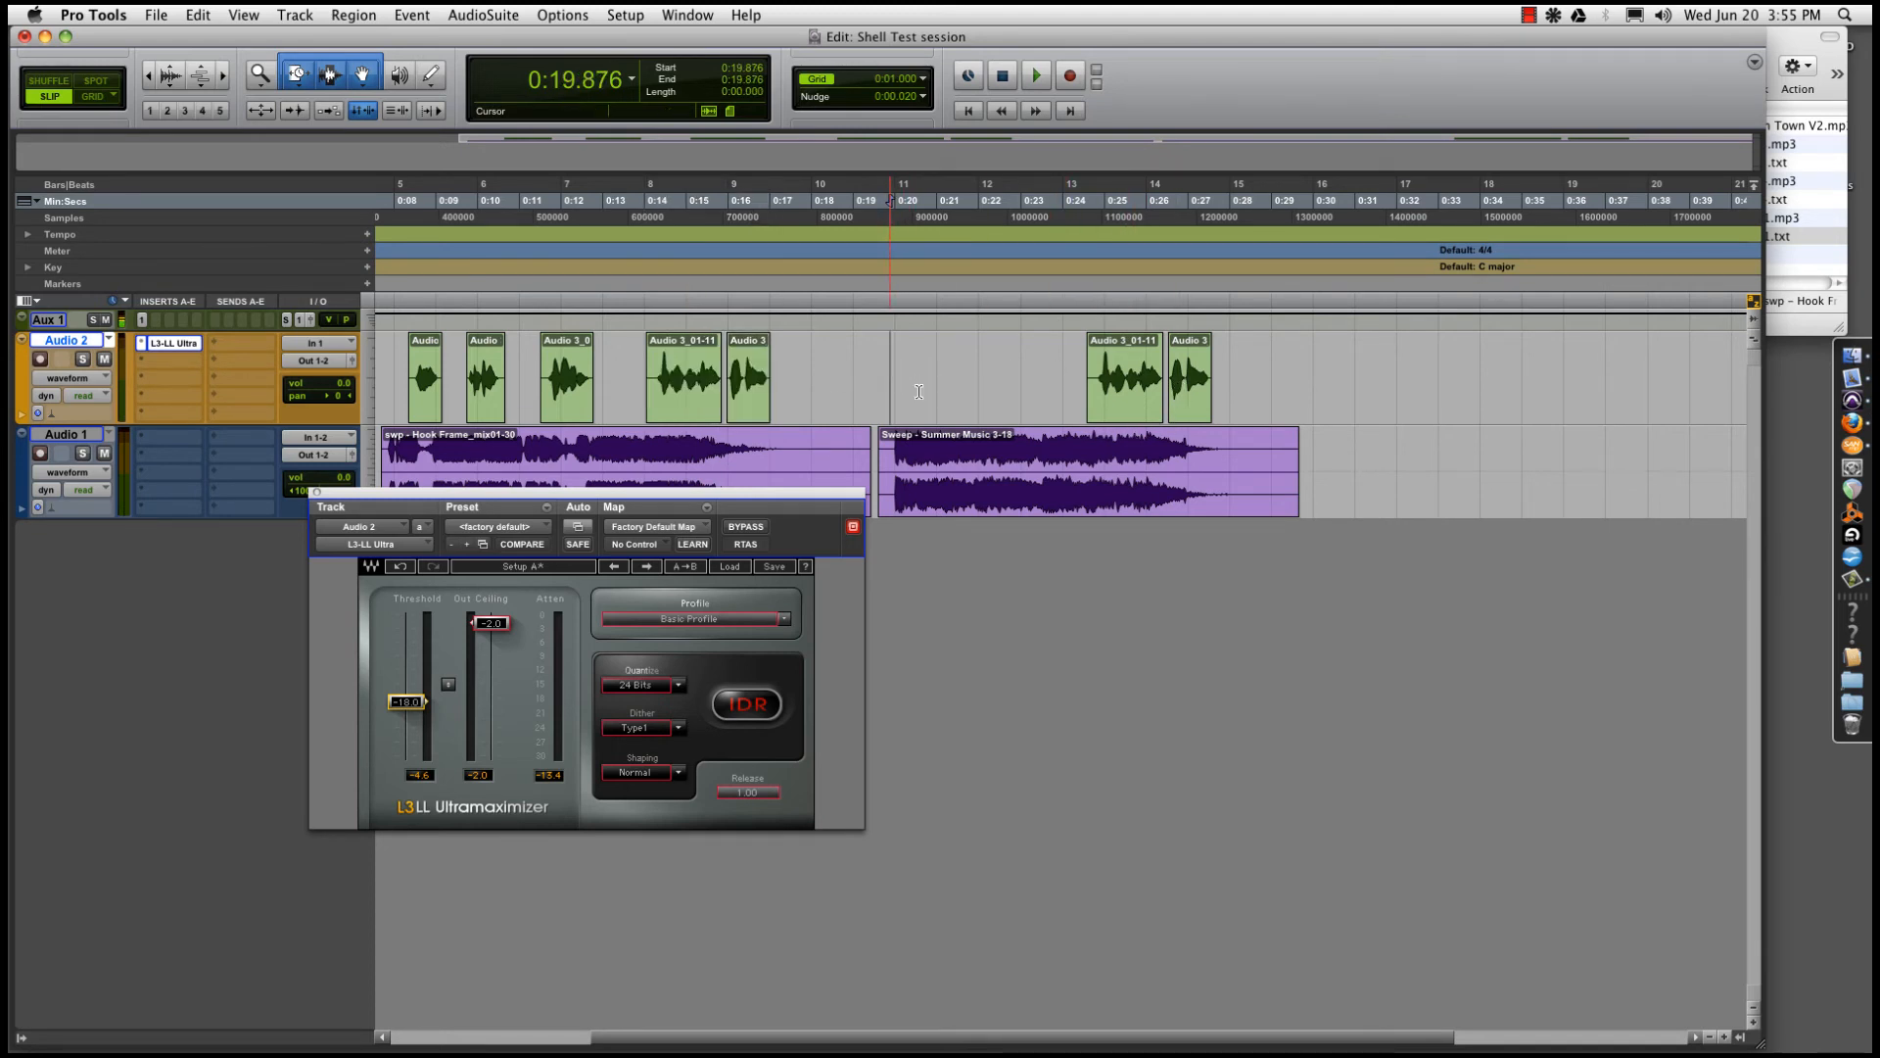
{"action": "key", "text": "space"}
{"action": "key", "text": "space"}
Set the Audio 2 limiter's Threshold to -20.0
{"action": "left_click", "coordinate": [180, 341]}
{"action": "left_click", "coordinate": [179, 340]}
{"action": "left_click_drag", "start_coordinate": [412, 711], "coordinate": [412, 722]}
{"action": "left_click", "coordinate": [689, 408]}
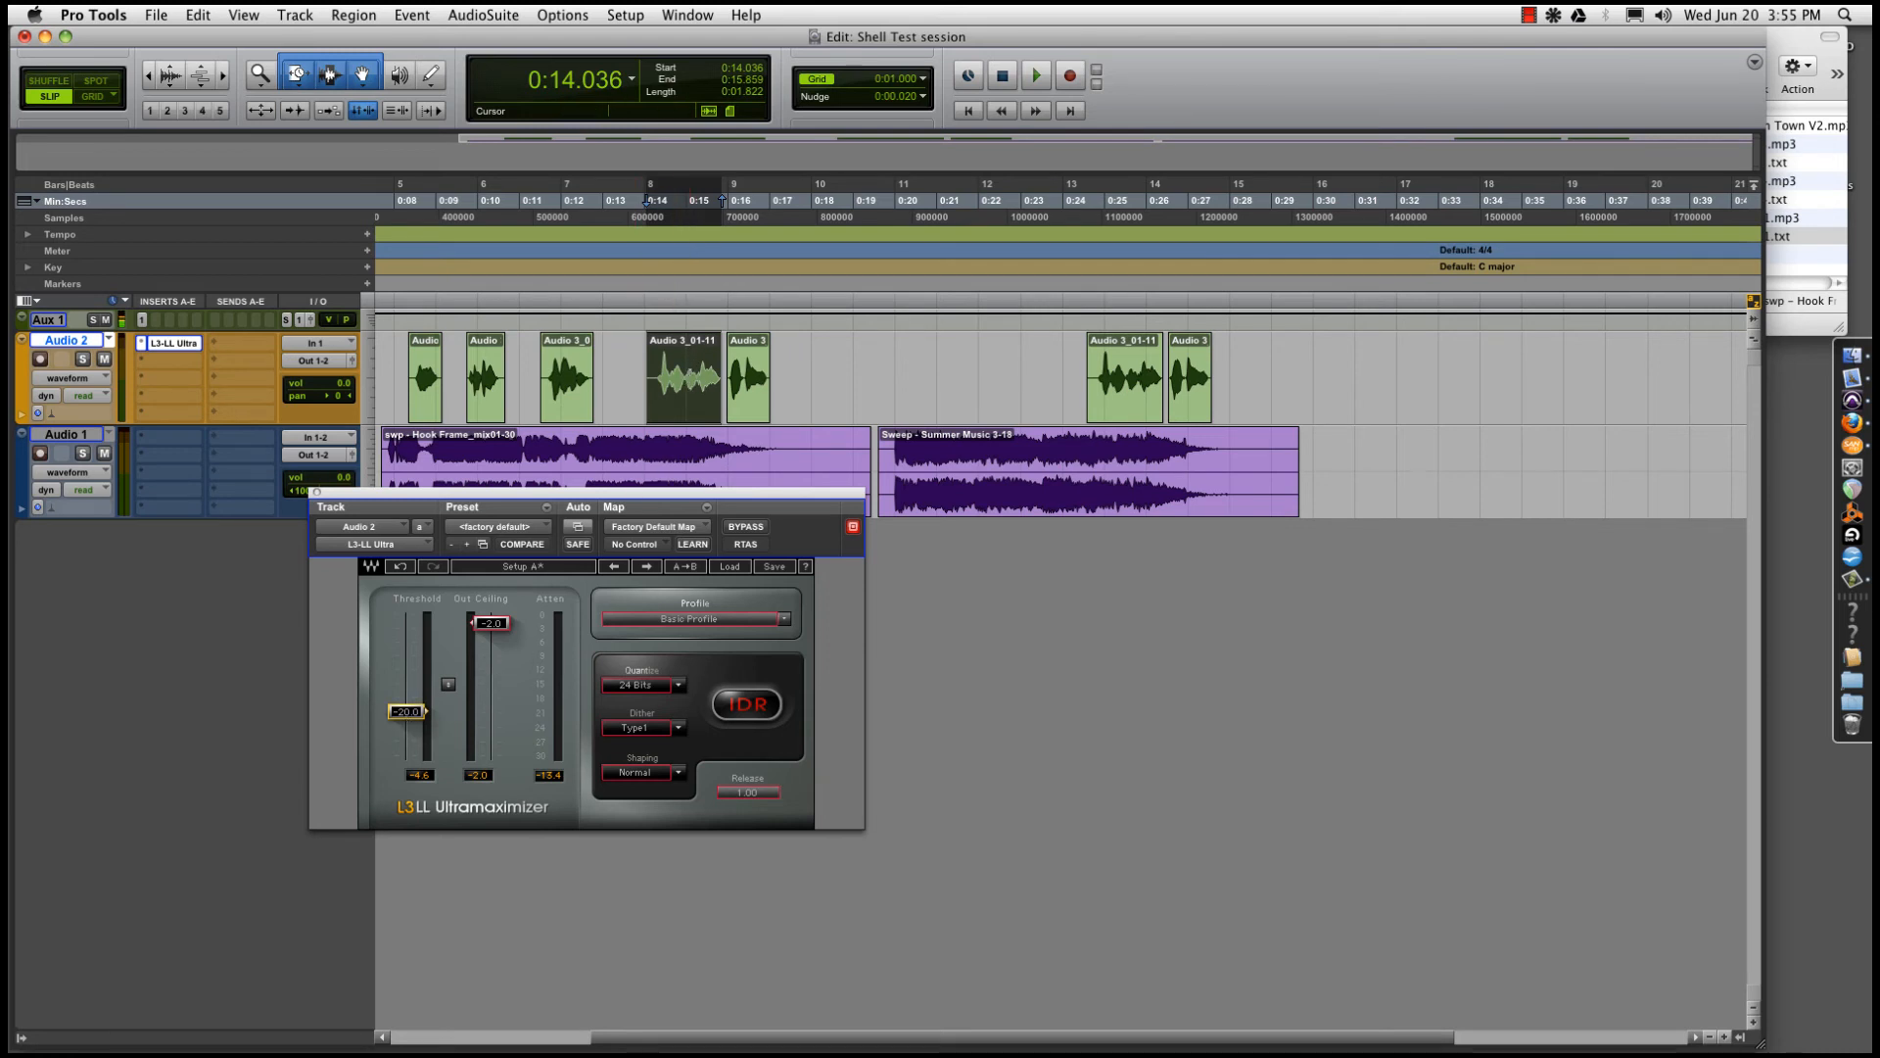
{"action": "mouse_move", "coordinate": [406, 711]}
{"action": "left_mouse_down"}
{"action": "mouse_move", "coordinate": [407, 628]}
{"action": "mouse_move", "coordinate": [407, 707]}
{"action": "left_mouse_up"}
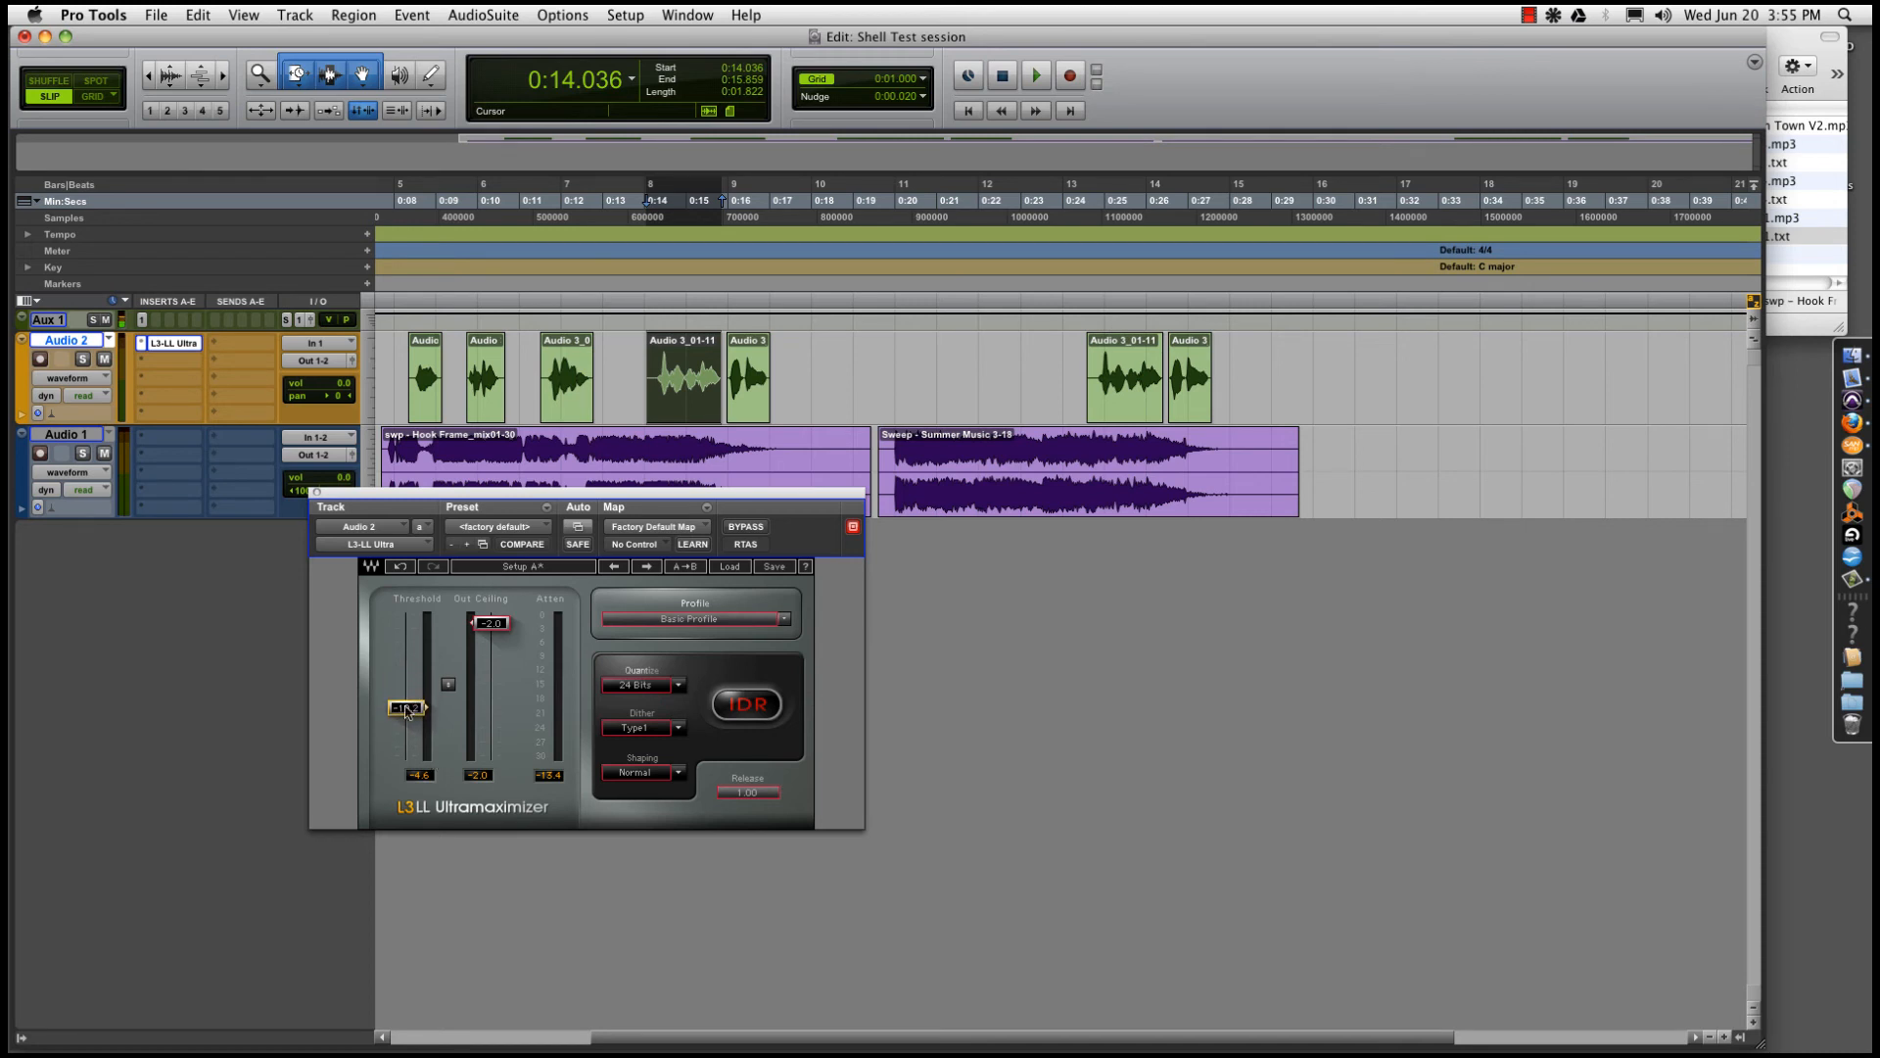
{"action": "left_click", "coordinate": [689, 365]}
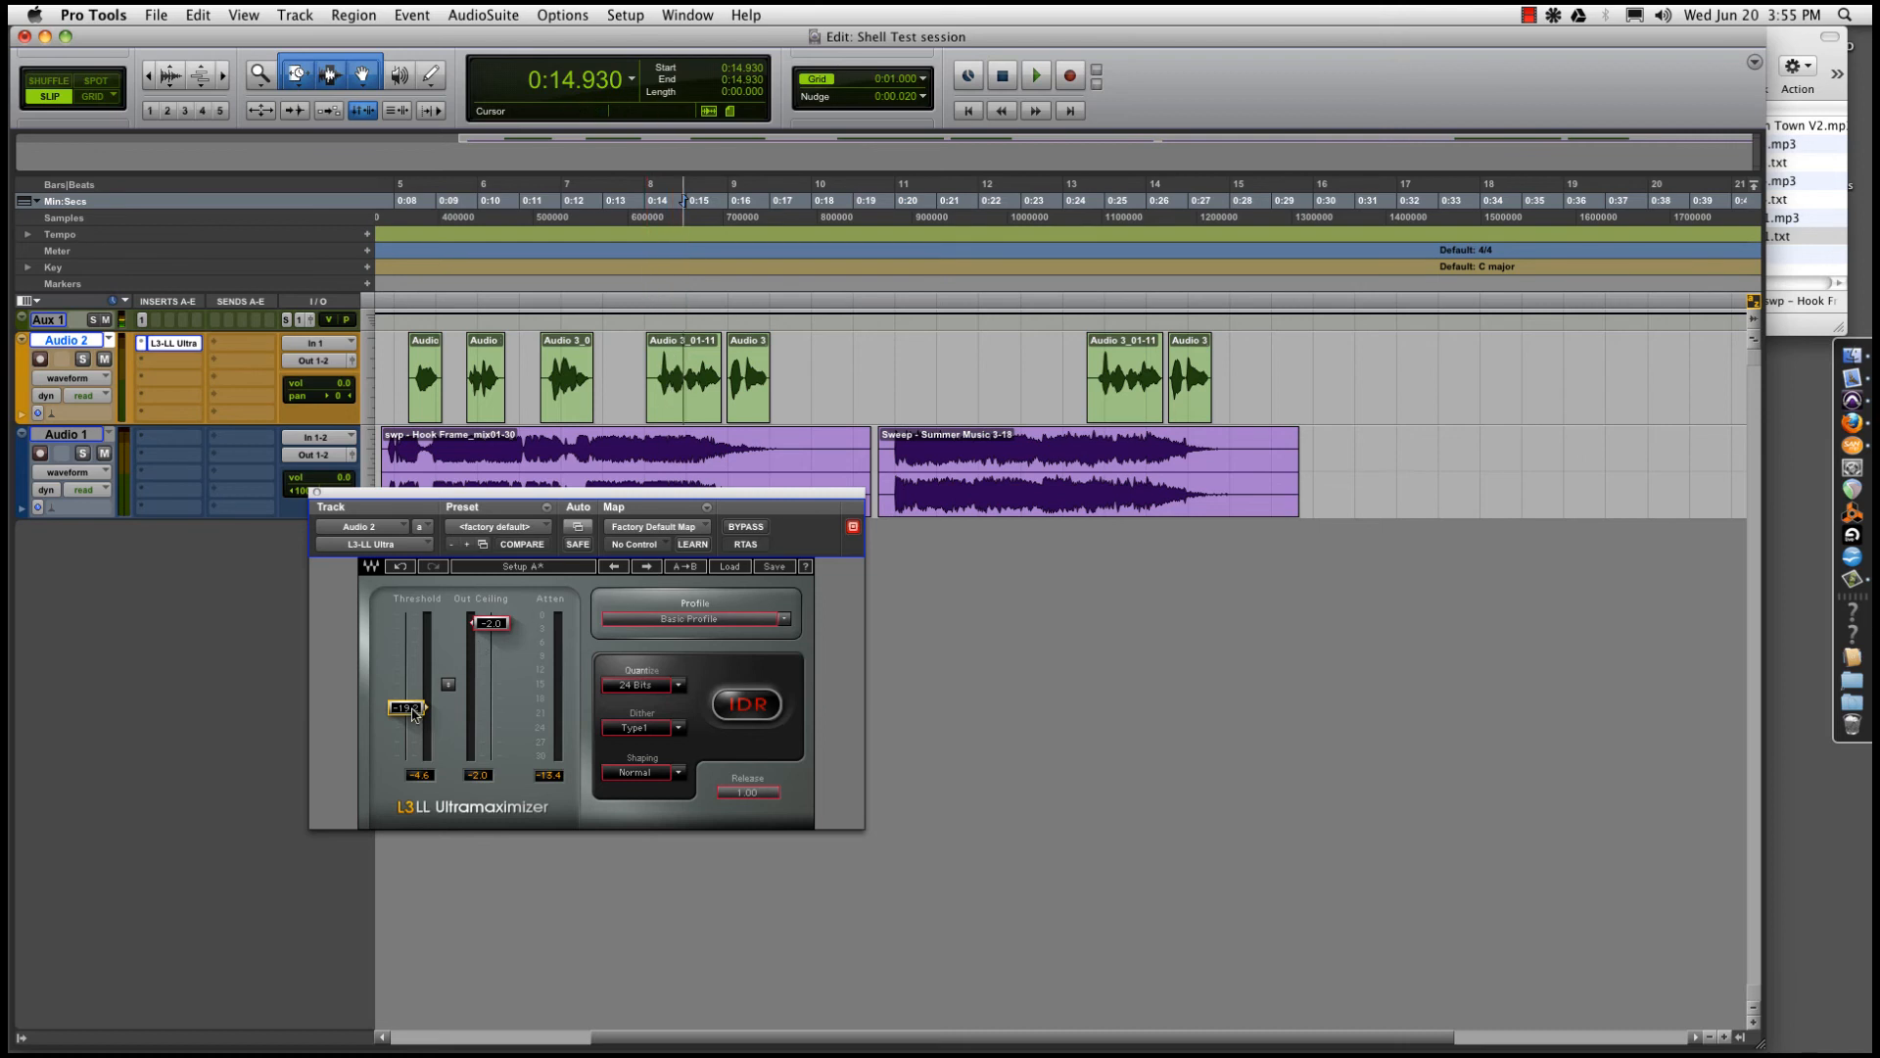
{"action": "left_click_drag", "start_coordinate": [406, 708], "coordinate": [406, 711]}
Play the copied voice clips from 0:24.009 with the changed limiter threshold
{"action": "left_click", "coordinate": [1064, 382]}
{"action": "key", "text": "space"}
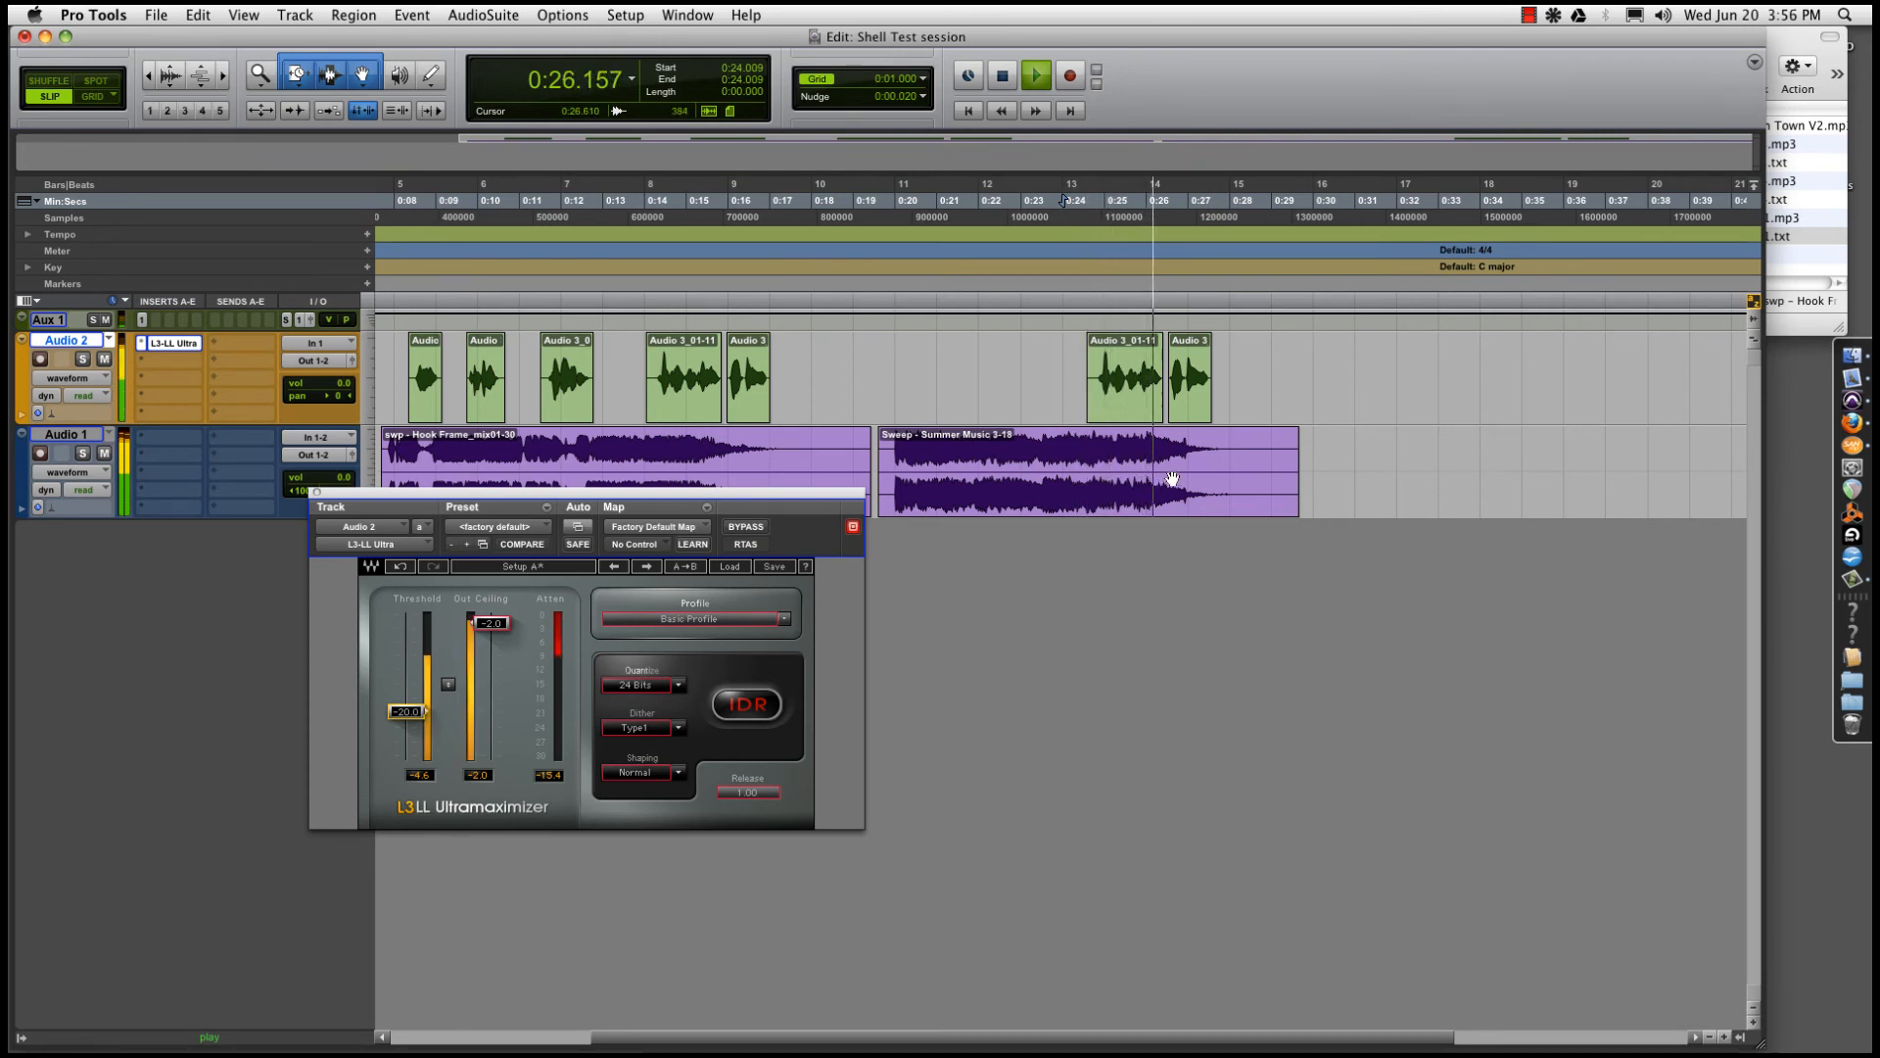
{"action": "key", "text": "super+bracketleft"}
{"action": "key", "text": "space"}
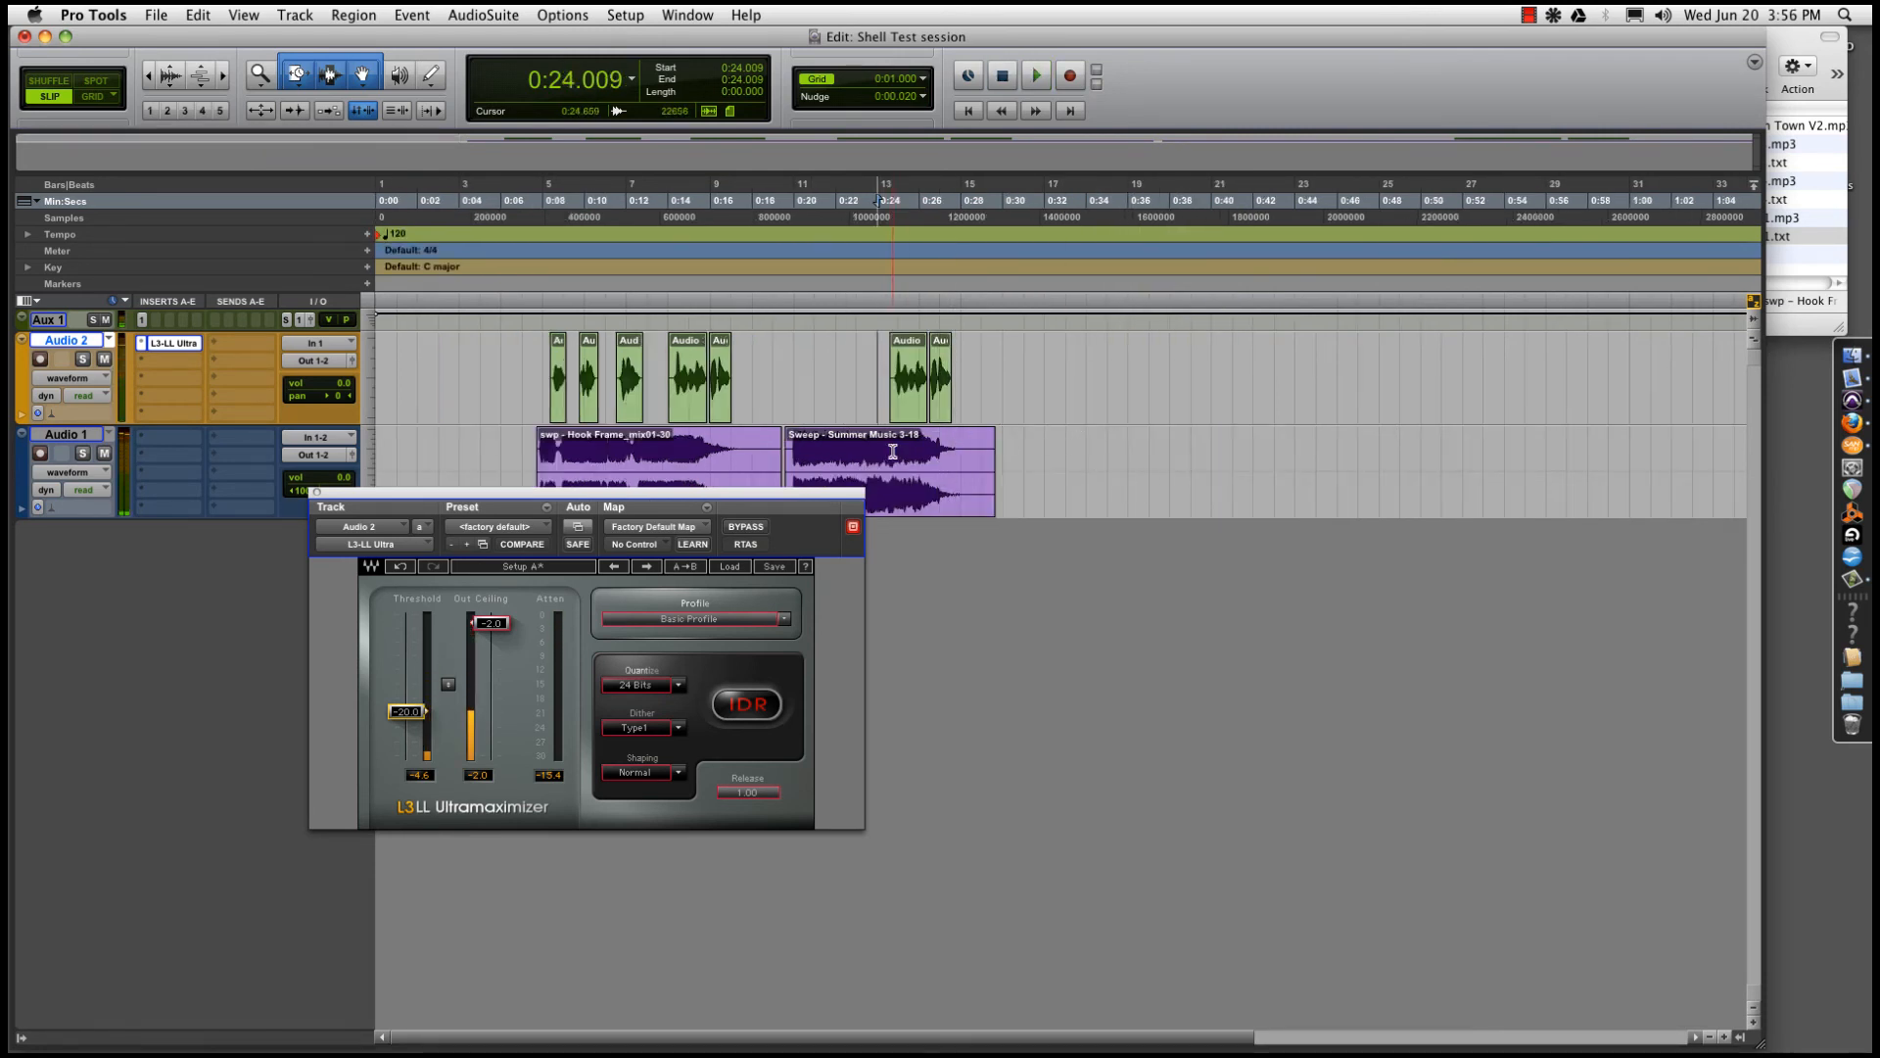
Place the edit cursor at 0:07.709 and 0:24.427 to compare both music sections, and close the Audio 2 limiter window
{"action": "left_click", "coordinate": [890, 445]}
{"action": "left_click", "coordinate": [536, 355]}
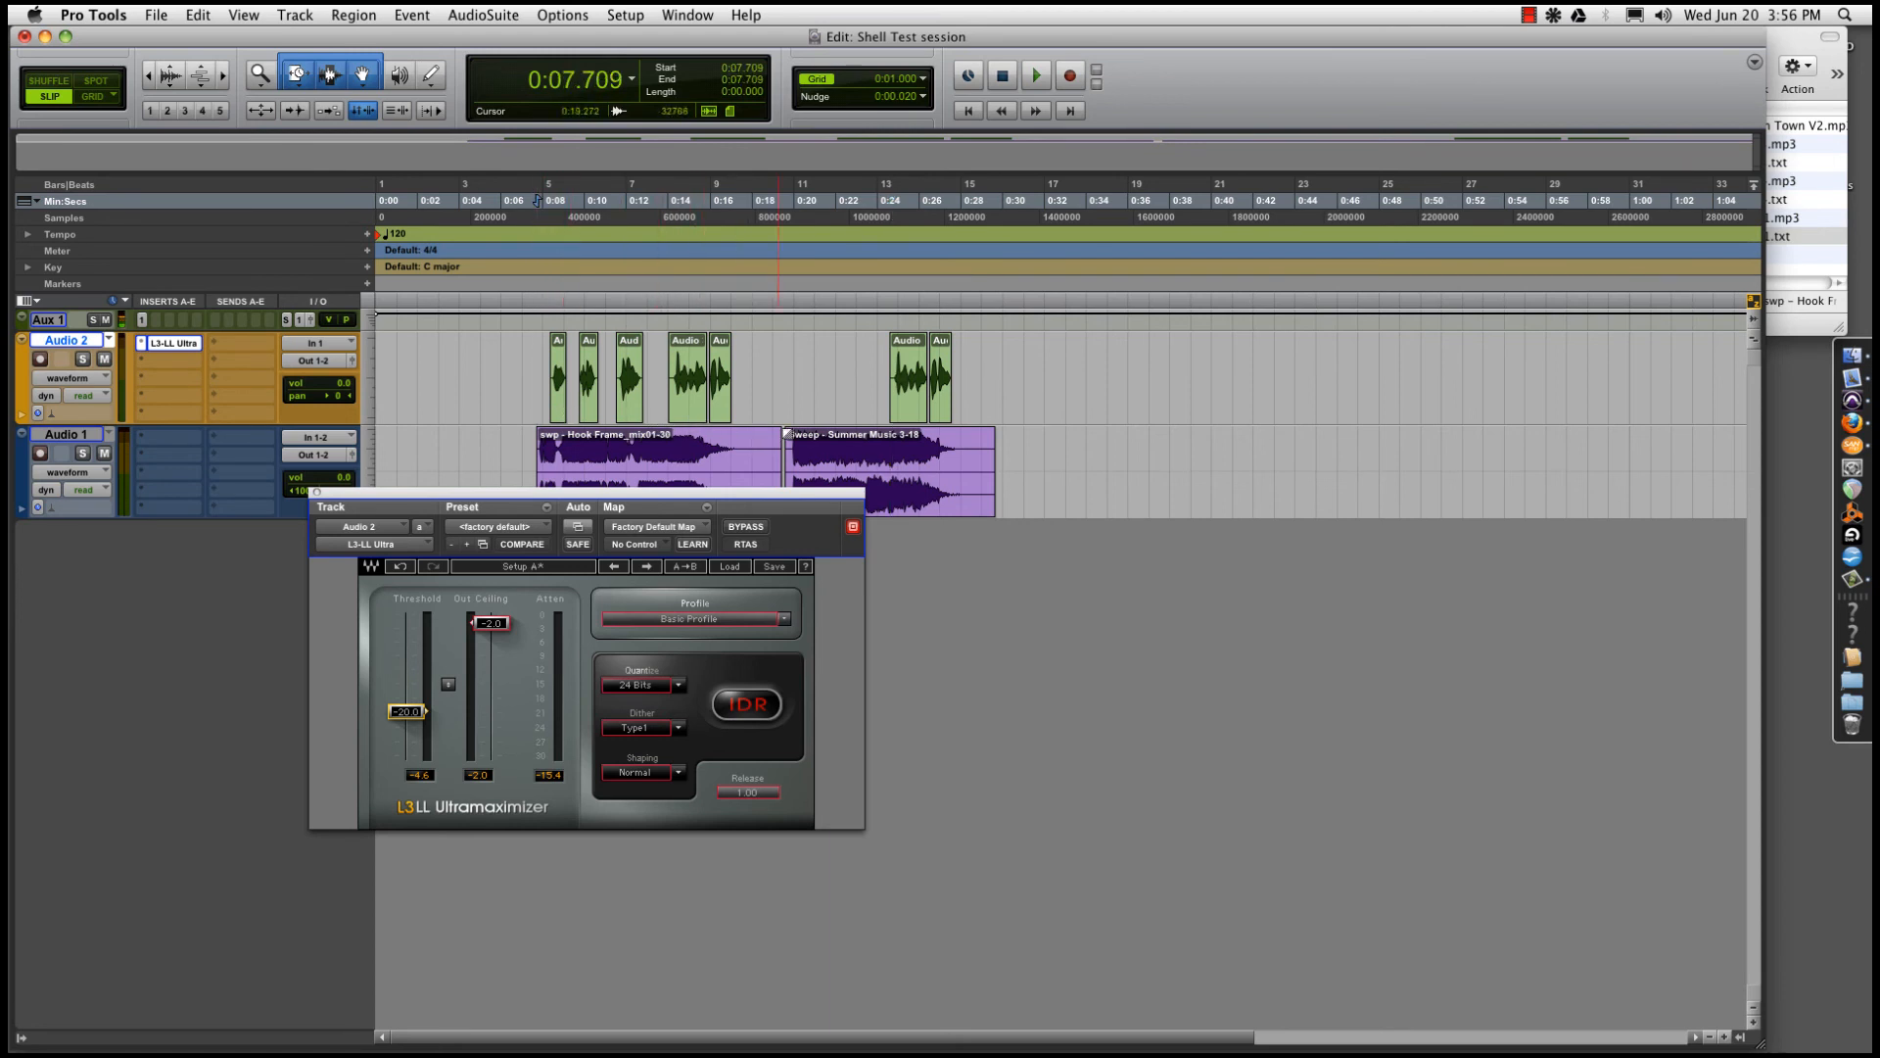
{"action": "left_click", "coordinate": [886, 444]}
{"action": "left_click", "coordinate": [315, 493]}
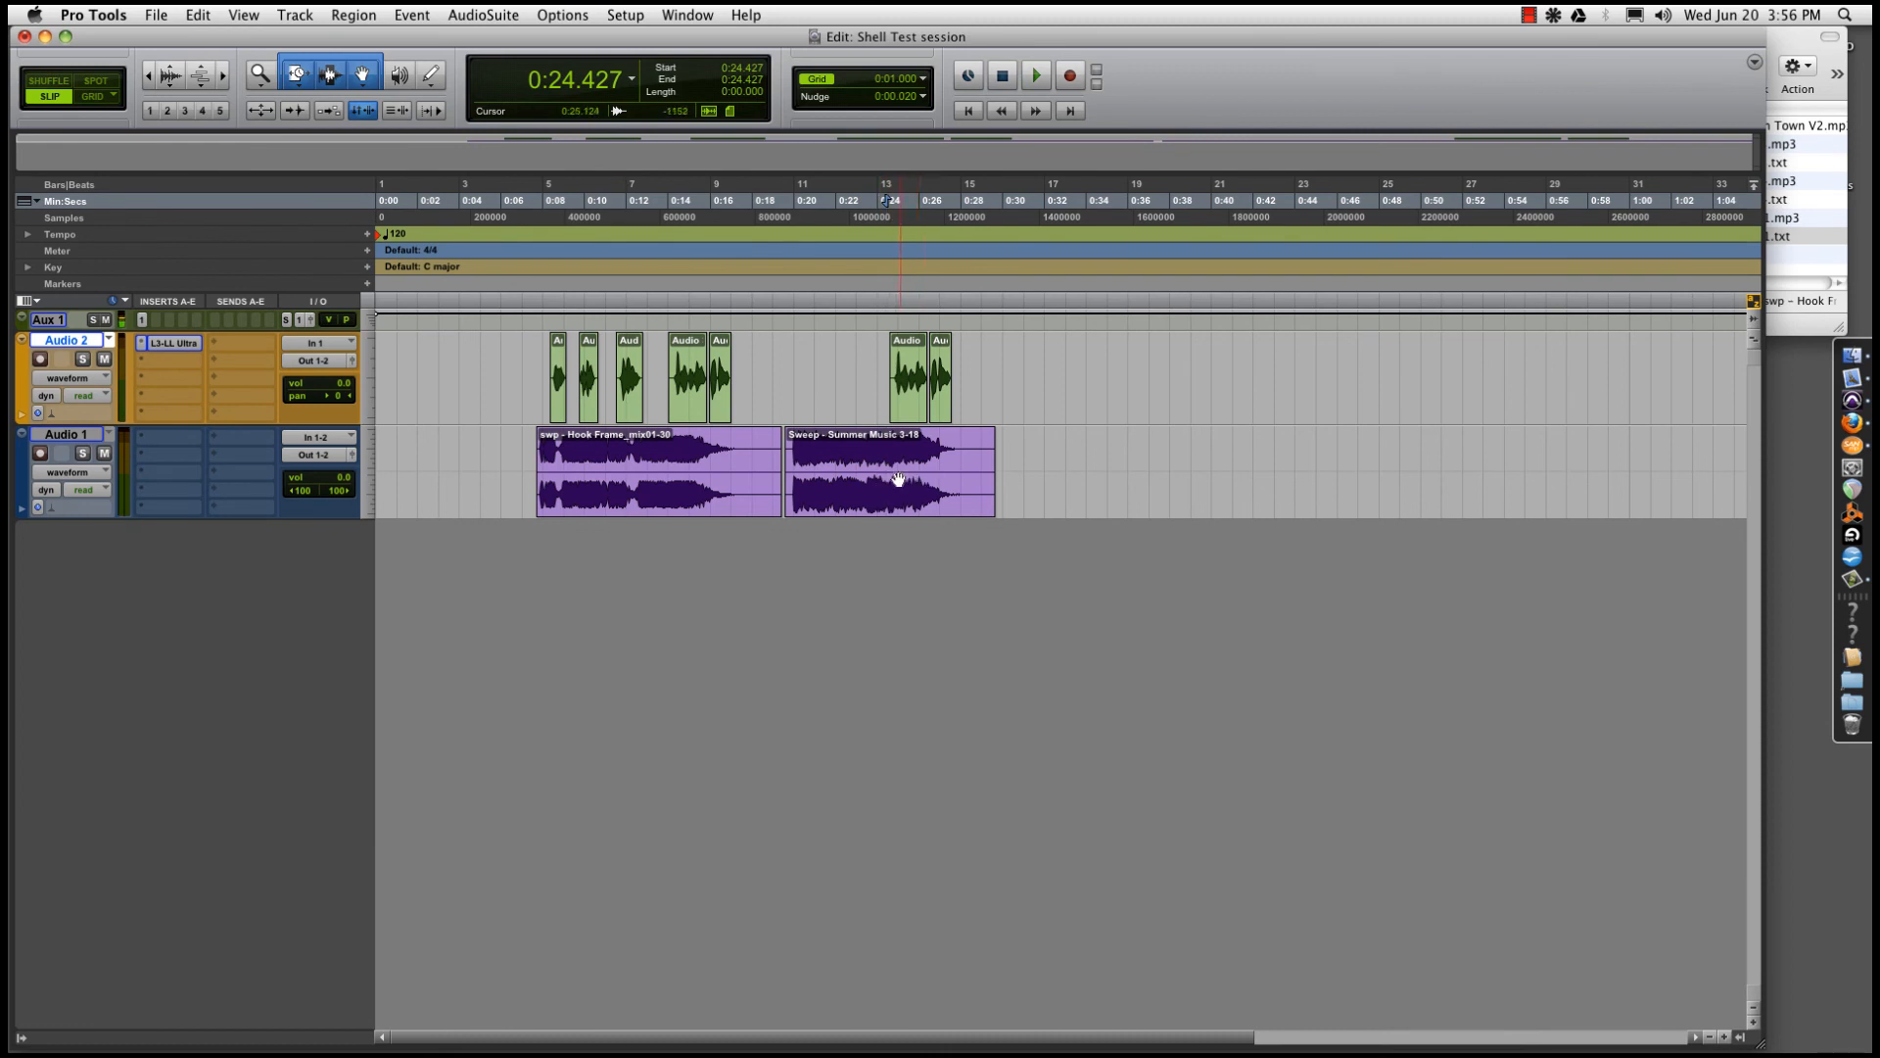
Add Sweep - Summer Music 3.mp3 and swp - Hook Frame_mix01.mp3 from the Finder's TEST folder to Audio 1, after the existing clips
{"action": "left_click", "coordinate": [824, 363]}
{"action": "key", "text": "super+bracketleft"}
{"action": "left_click", "coordinate": [1803, 208]}
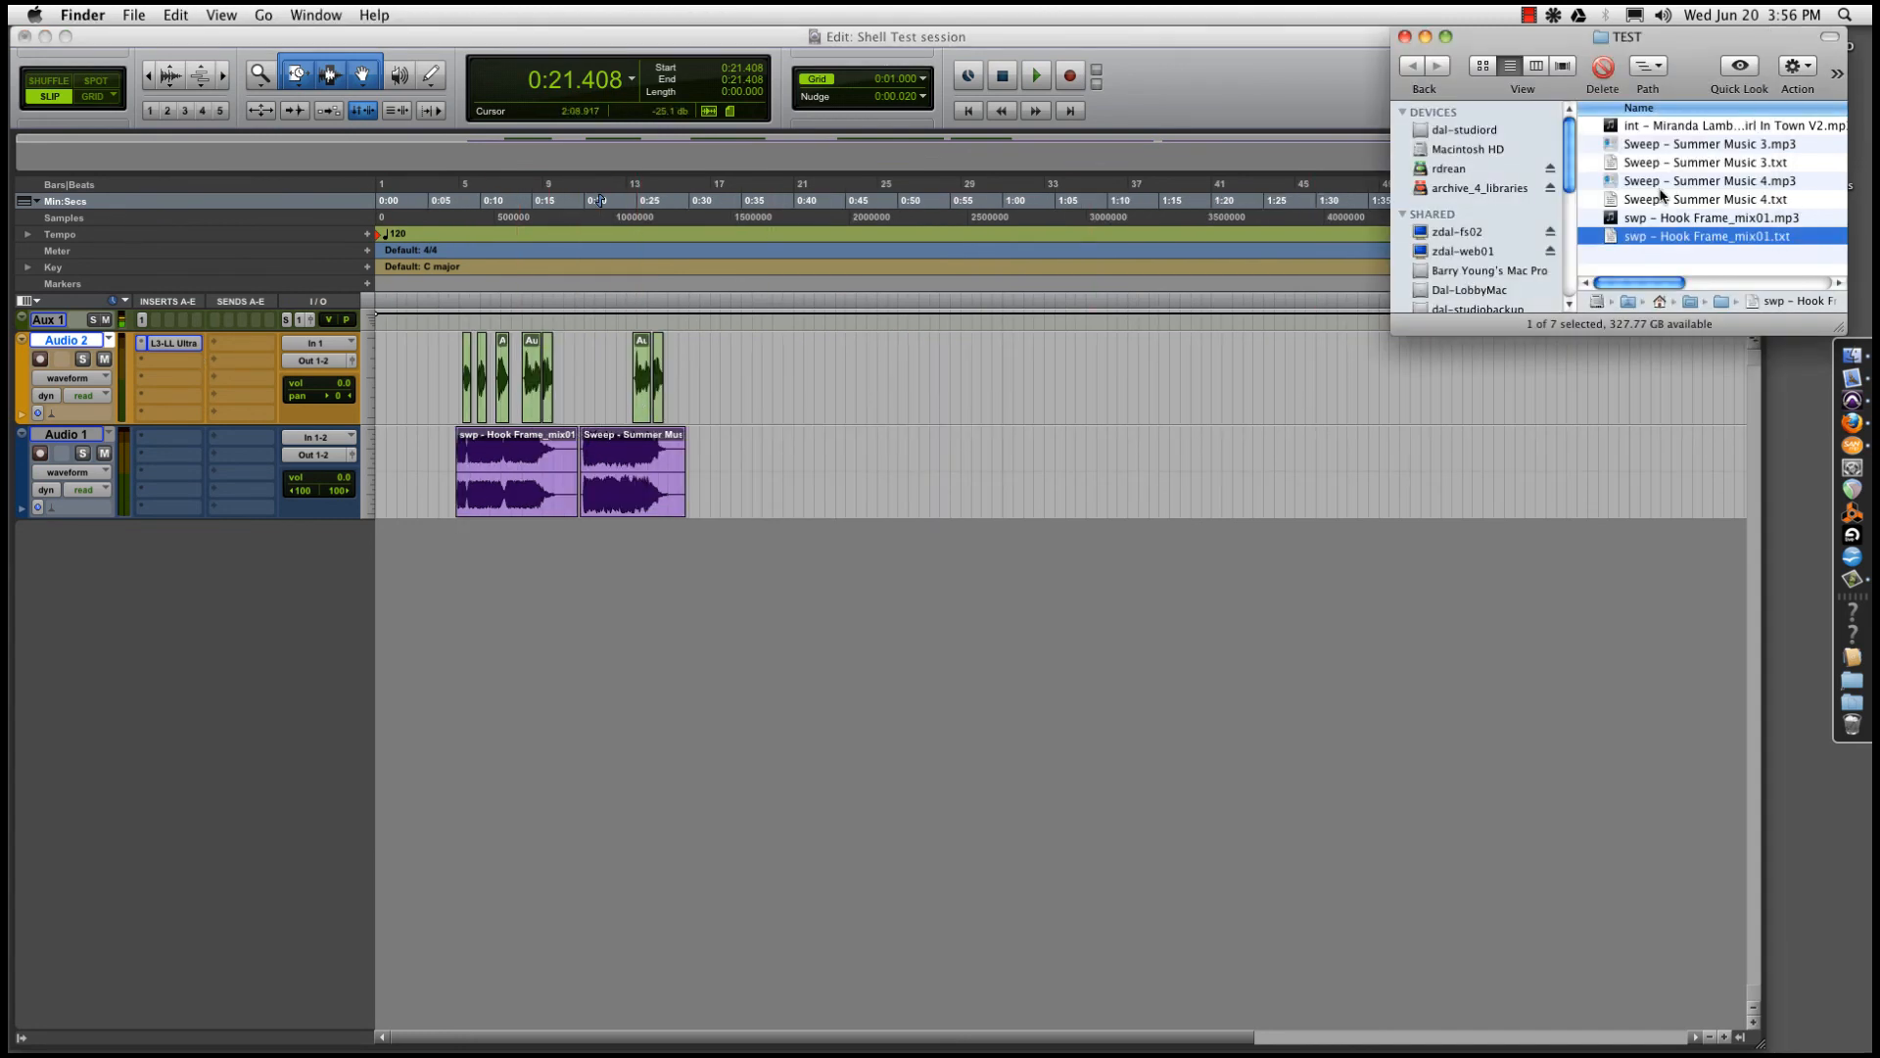
{"action": "mouse_move", "coordinate": [1704, 144]}
{"action": "left_mouse_down"}
{"action": "mouse_move", "coordinate": [897, 426]}
{"action": "mouse_move", "coordinate": [713, 450]}
{"action": "left_mouse_up"}
{"action": "left_click", "coordinate": [1787, 168]}
{"action": "left_click_drag", "start_coordinate": [1655, 224], "coordinate": [1070, 447]}
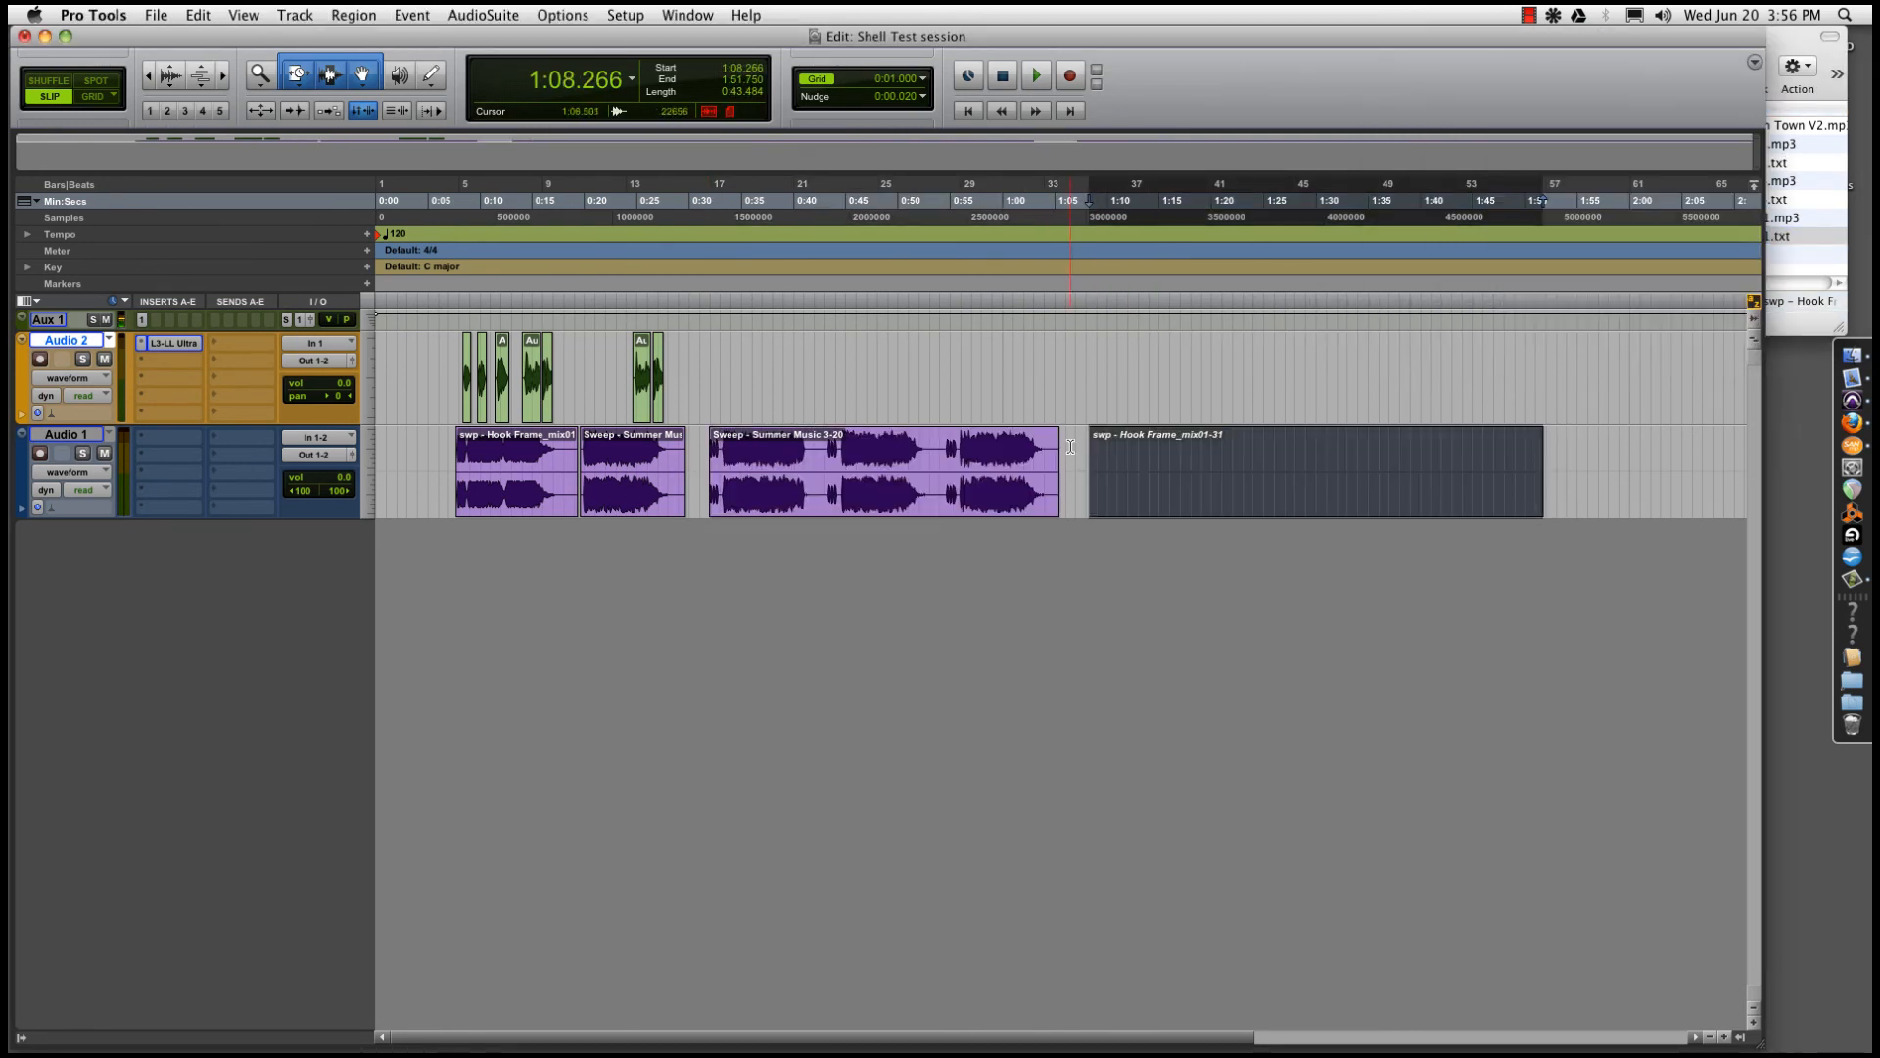
Copy the Audio 2 voice clips from 0:08.347 to 0:26.412 to 0:44.942, above the newly added Summer Music 3 clip
{"action": "left_click", "coordinate": [639, 412]}
{"action": "left_click", "coordinate": [466, 413], "text": "shift"}
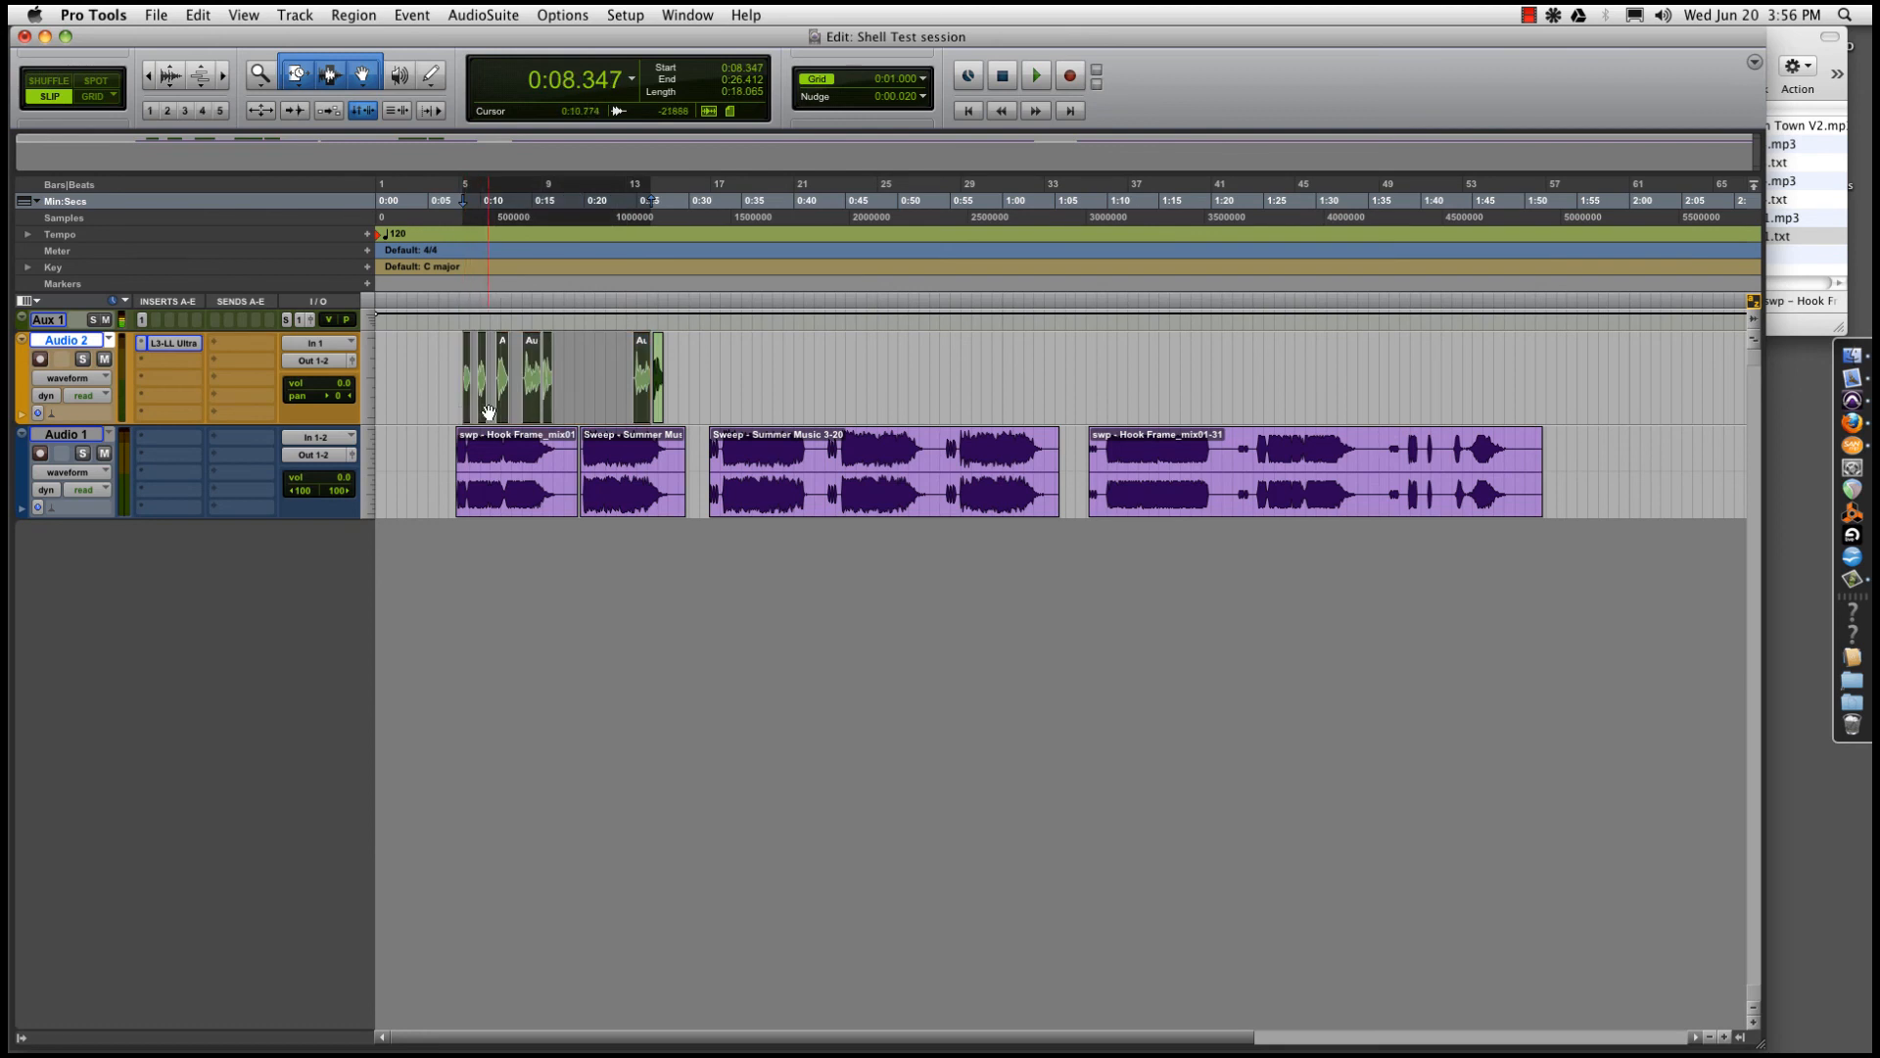
{"action": "left_click", "coordinate": [848, 412], "text": "ctrl"}
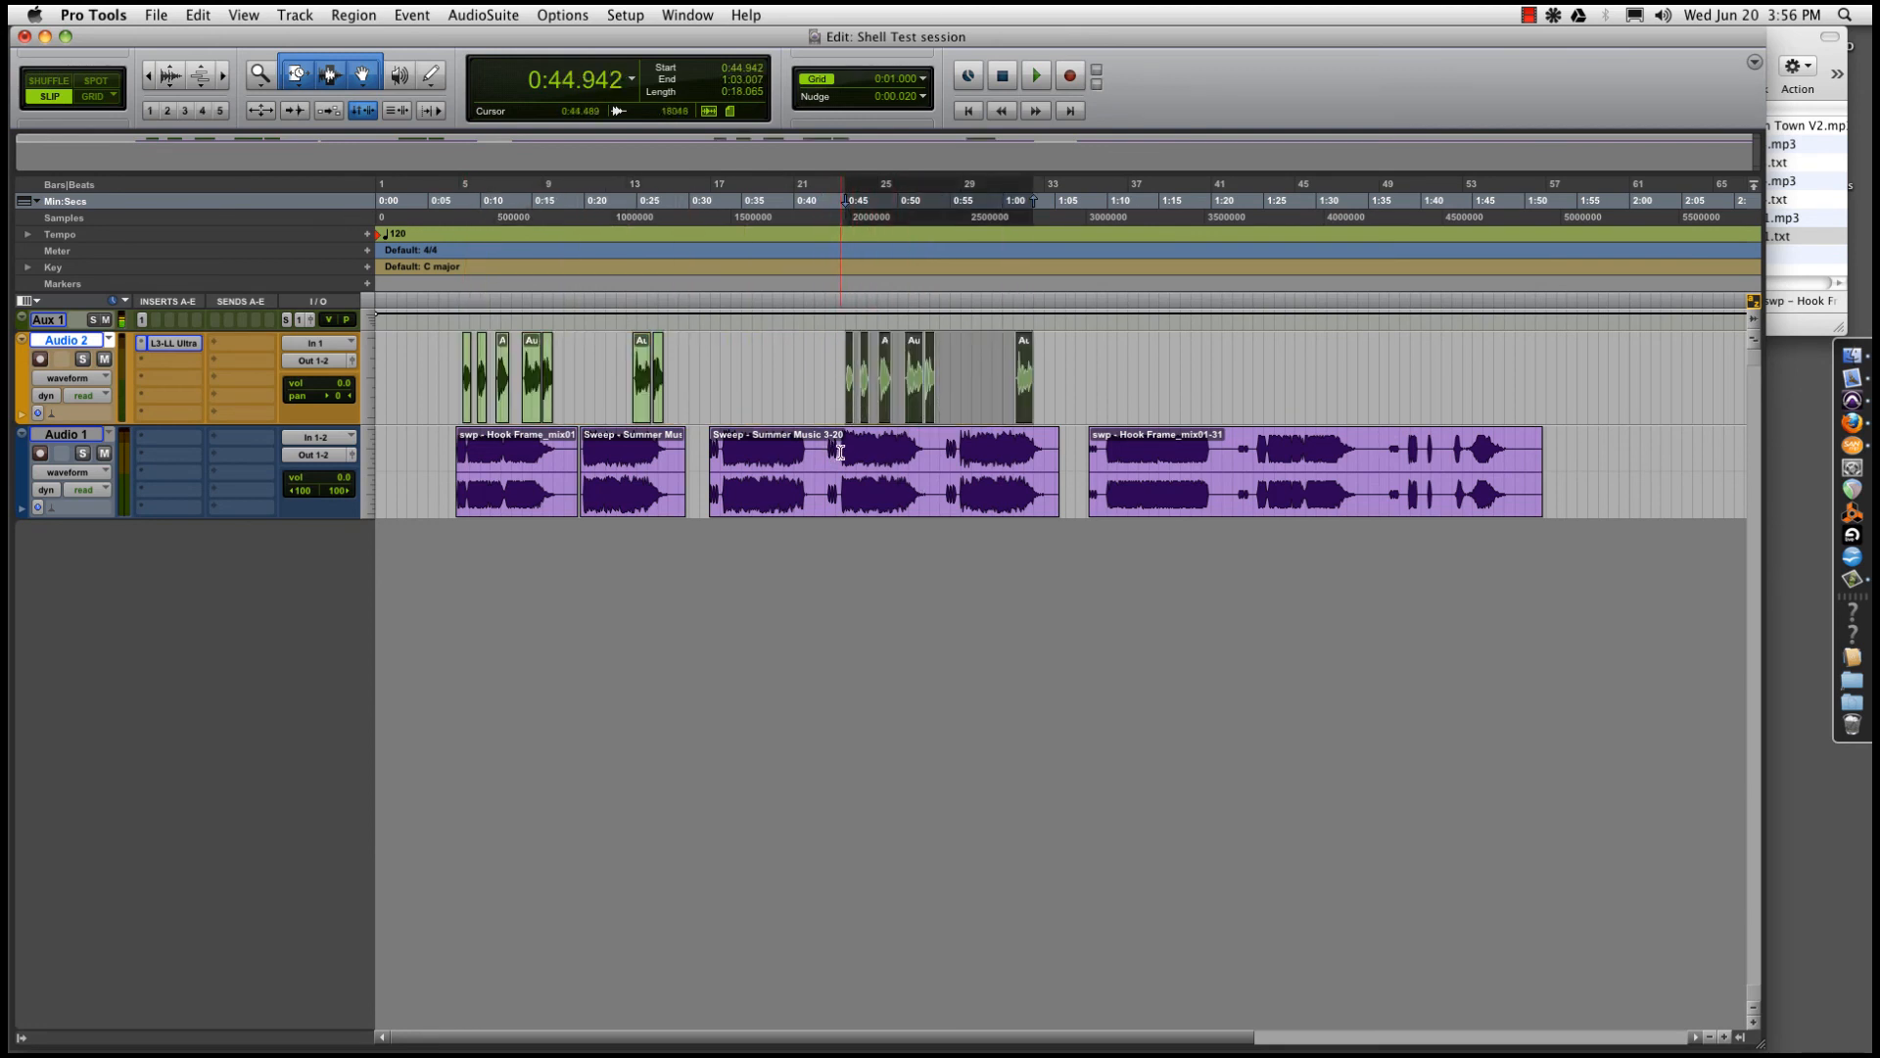
Cut the new Summer Music 3 clip just before its second music section and delete the part ahead of it
{"action": "left_click_drag", "start_coordinate": [840, 452], "coordinate": [831, 451]}
{"action": "key", "text": "Delete"}
{"action": "left_click", "coordinate": [802, 481]}
{"action": "key", "text": "Delete"}
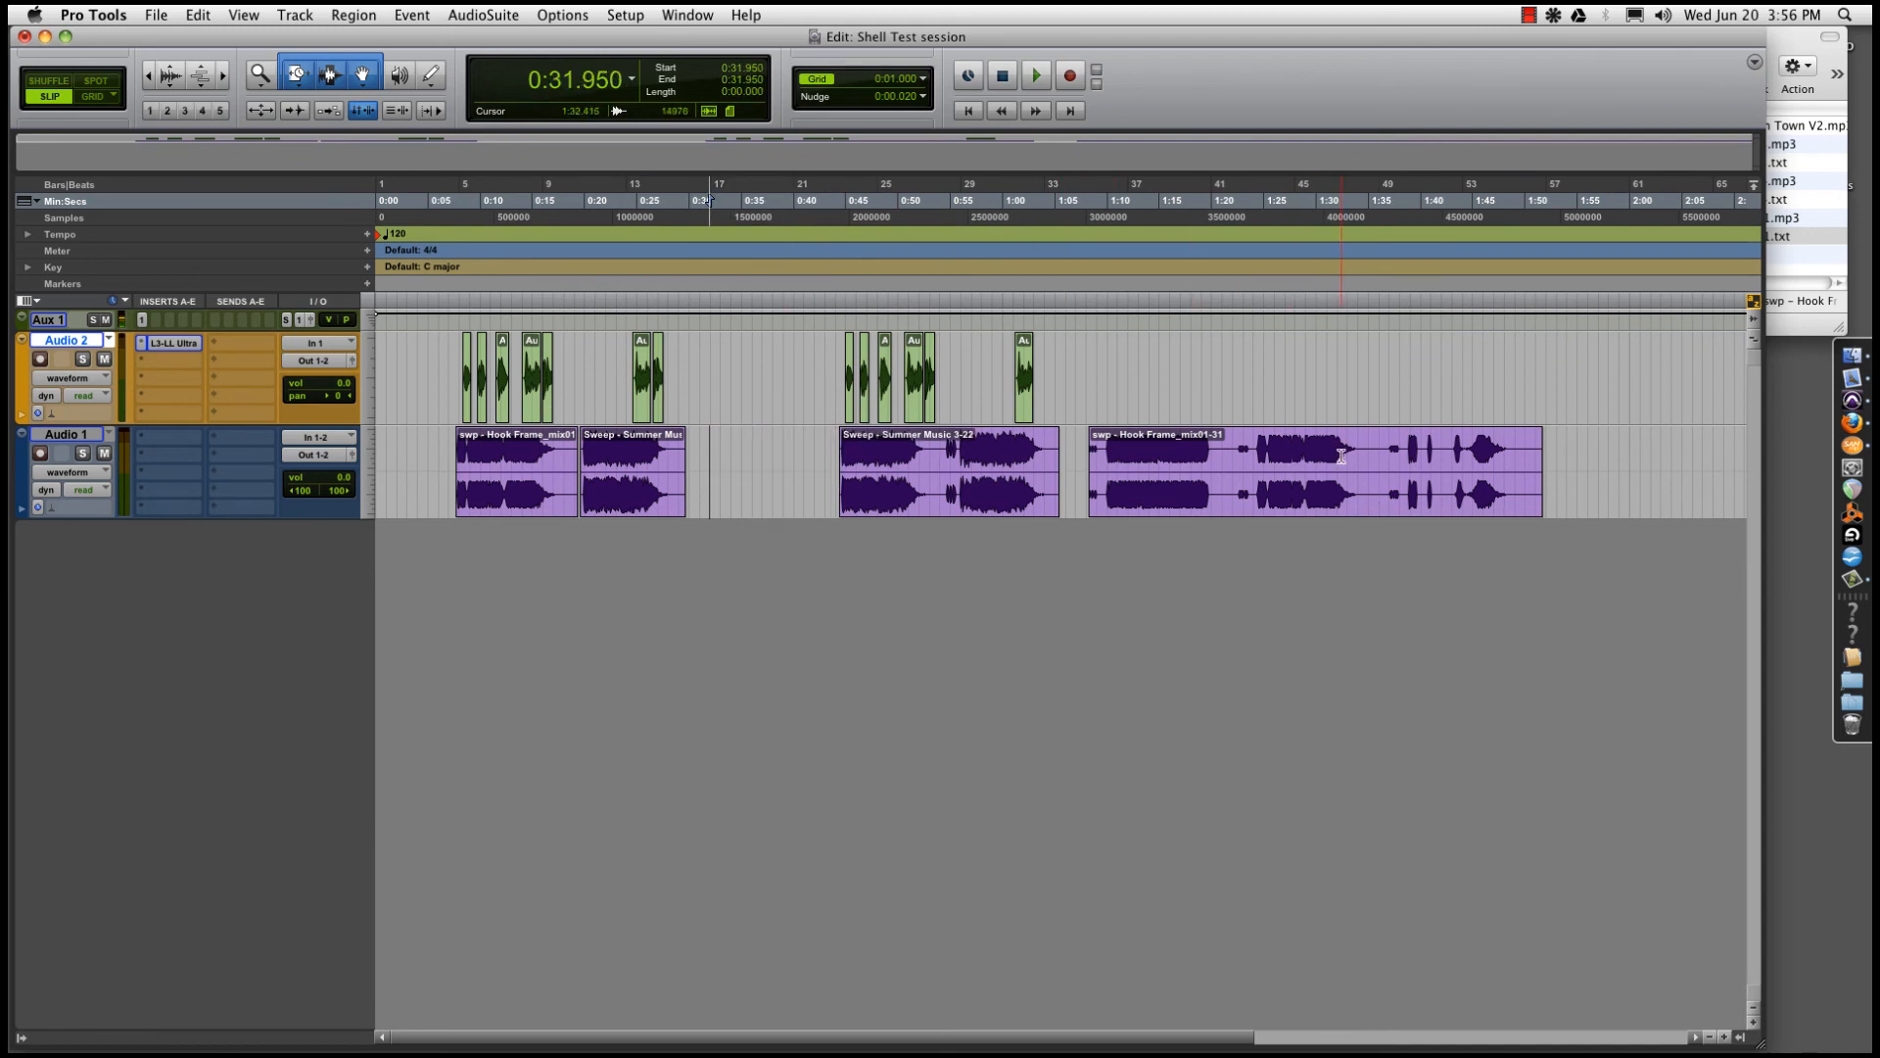
Trim the new Hook Frame clip to its middle music section, deleting the material before 1:24.520 and after 1:35.201
{"action": "left_click_drag", "start_coordinate": [1258, 460], "coordinate": [1252, 460]}
{"action": "key", "text": "Delete"}
{"action": "left_click", "coordinate": [1210, 494]}
{"action": "key", "text": "Delete"}
{"action": "left_click_drag", "start_coordinate": [1379, 458], "coordinate": [1370, 459]}
{"action": "key", "text": "Delete"}
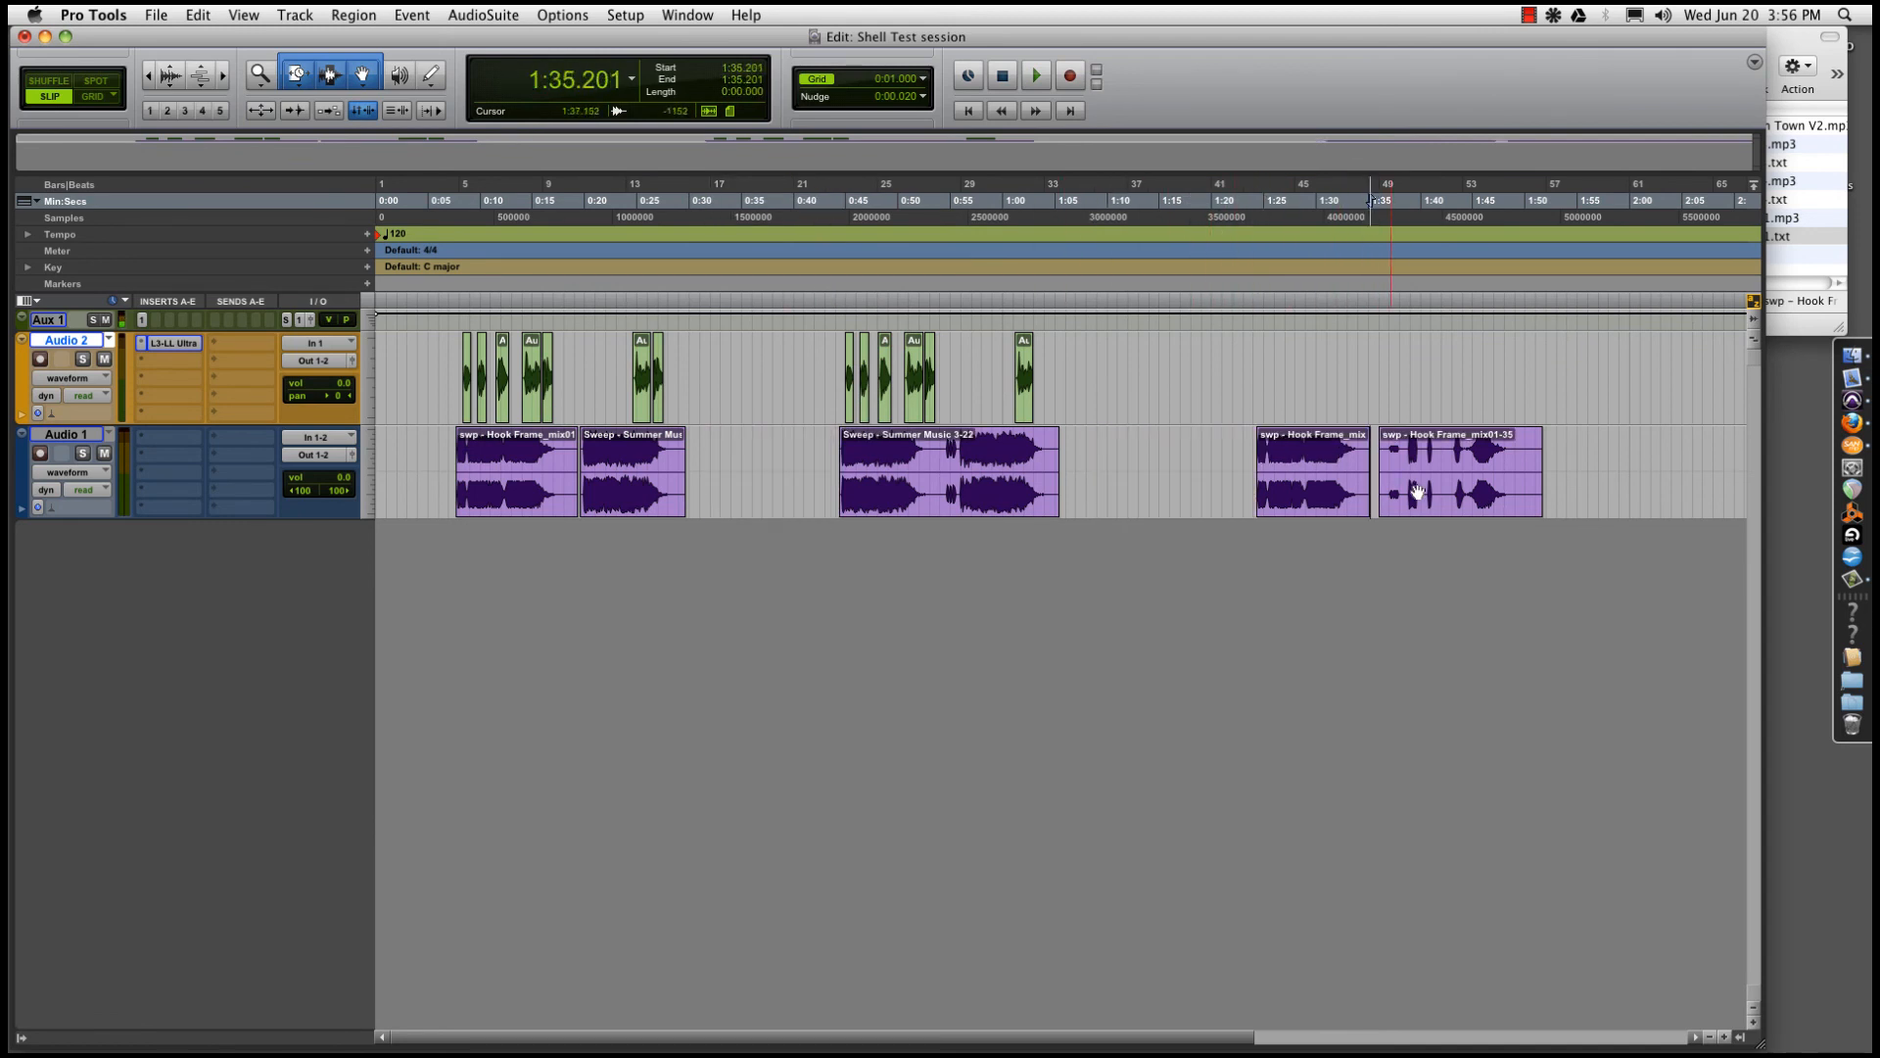
{"action": "left_click", "coordinate": [1418, 492]}
{"action": "key", "text": "Delete"}
Delete the rest of the new Summer Music 3 clip from 0:53.405 onward, keeping only its first remaining music section
{"action": "left_click", "coordinate": [939, 460]}
{"action": "left_click_drag", "start_coordinate": [937, 460], "coordinate": [949, 460]}
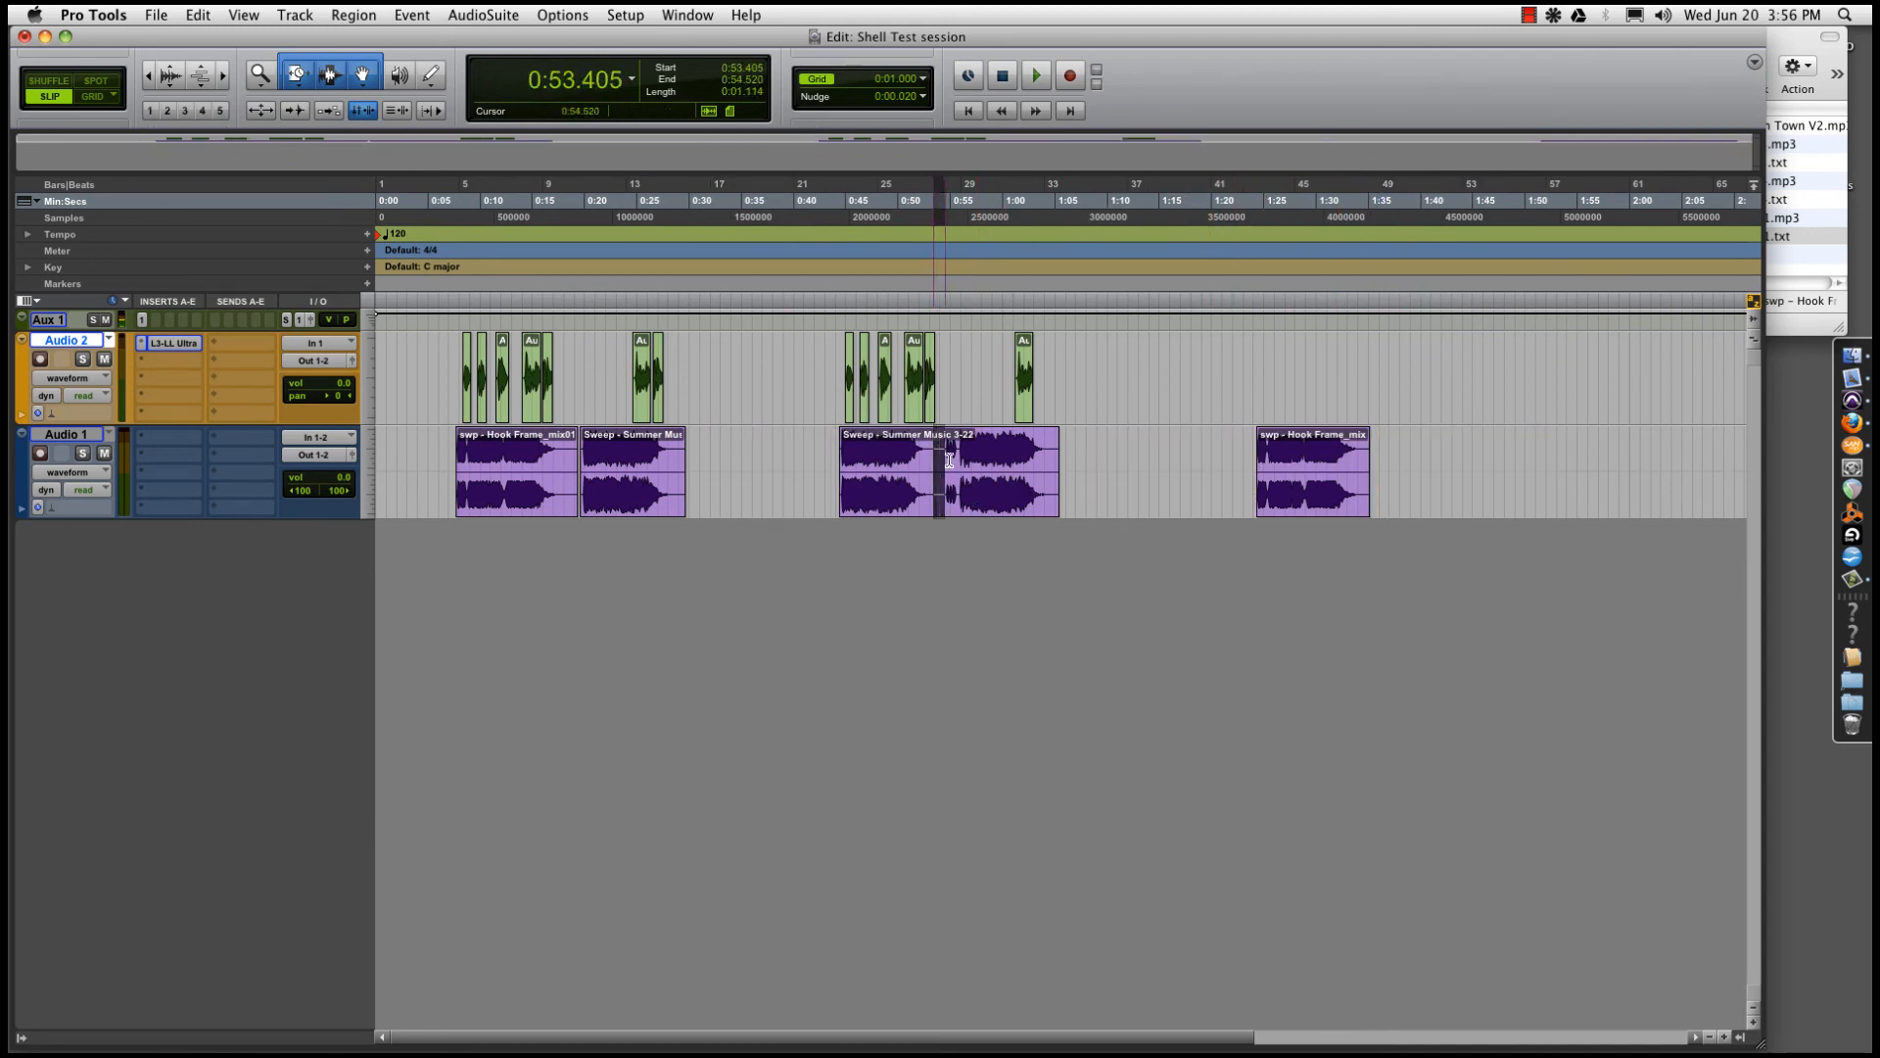
{"action": "key", "text": "Delete"}
{"action": "left_click", "coordinate": [965, 485]}
{"action": "key", "text": "Delete"}
Move the last copied voice clip over the end of the trimmed Hook Frame clip and check the voice alignment on Summer Music 3
{"action": "left_click_drag", "start_coordinate": [1021, 407], "coordinate": [1337, 410]}
{"action": "left_click", "coordinate": [871, 490]}
{"action": "key", "text": "t"}
{"action": "key", "text": "t"}
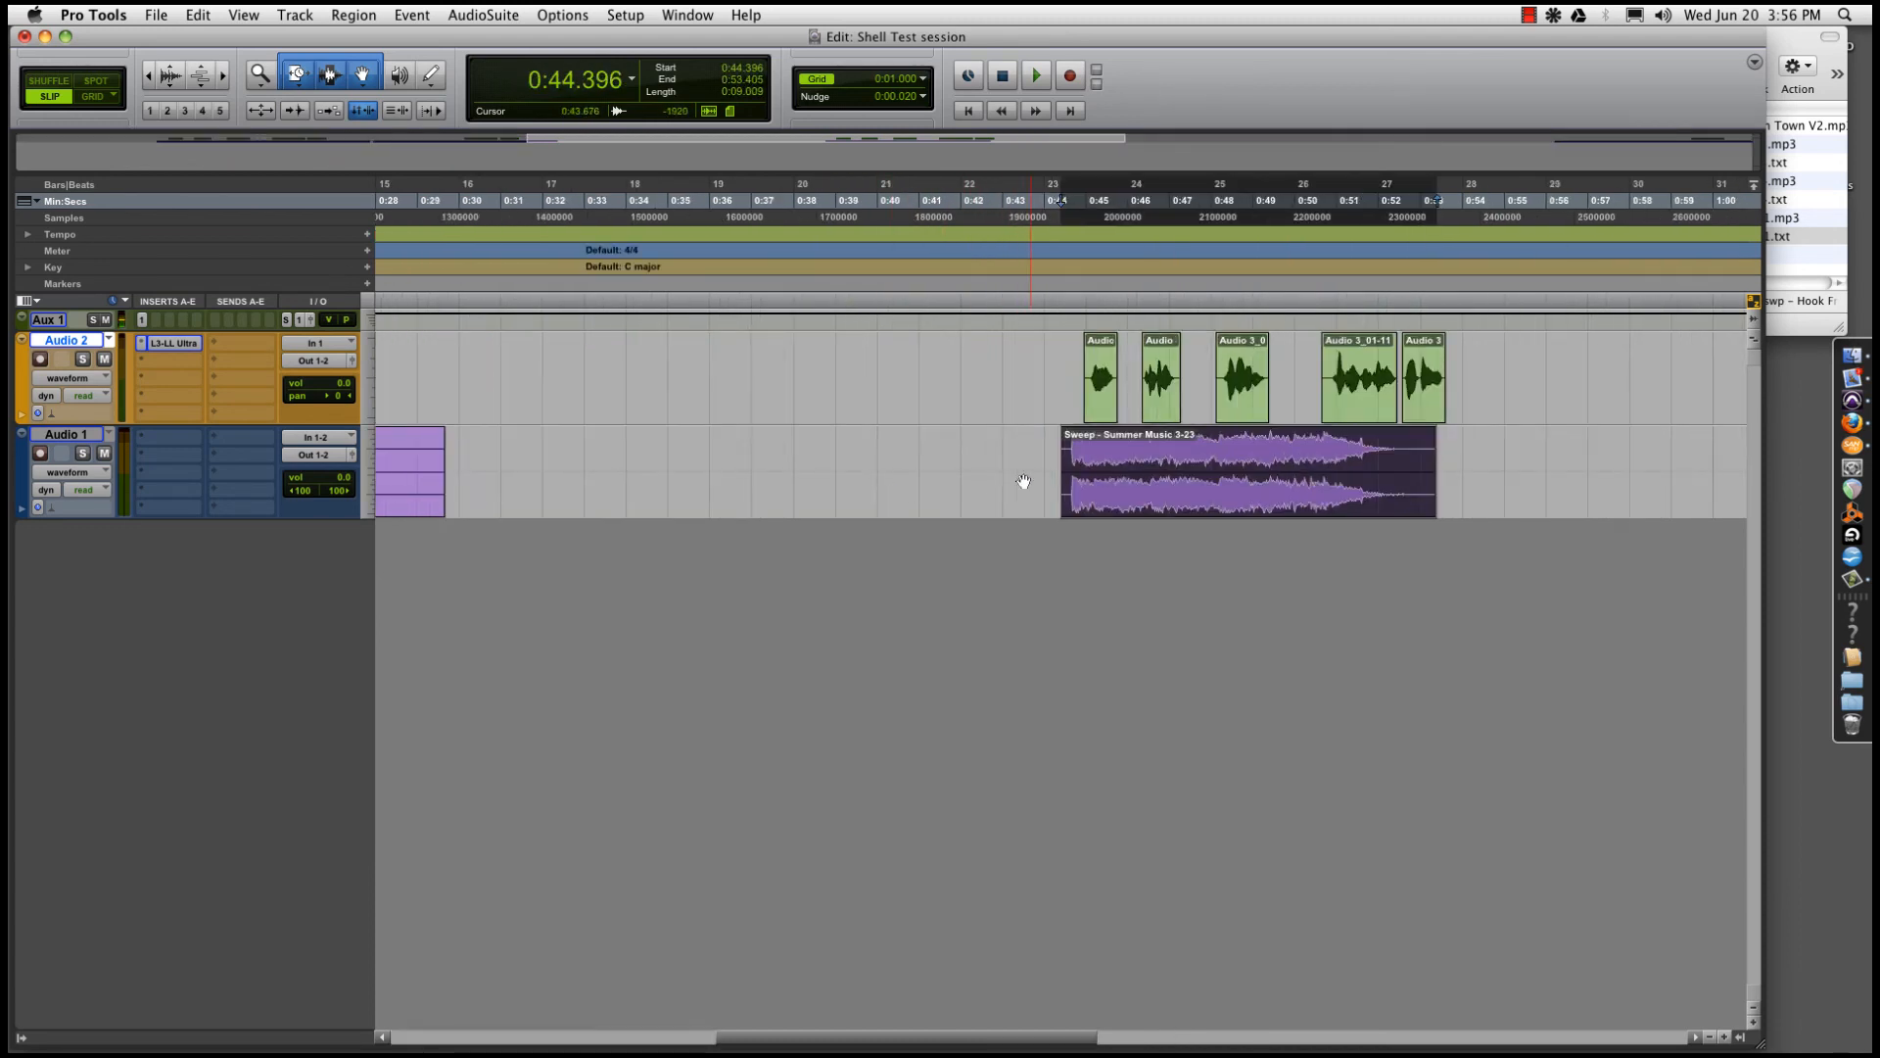
{"action": "key", "text": "r"}
{"action": "key", "text": "r"}
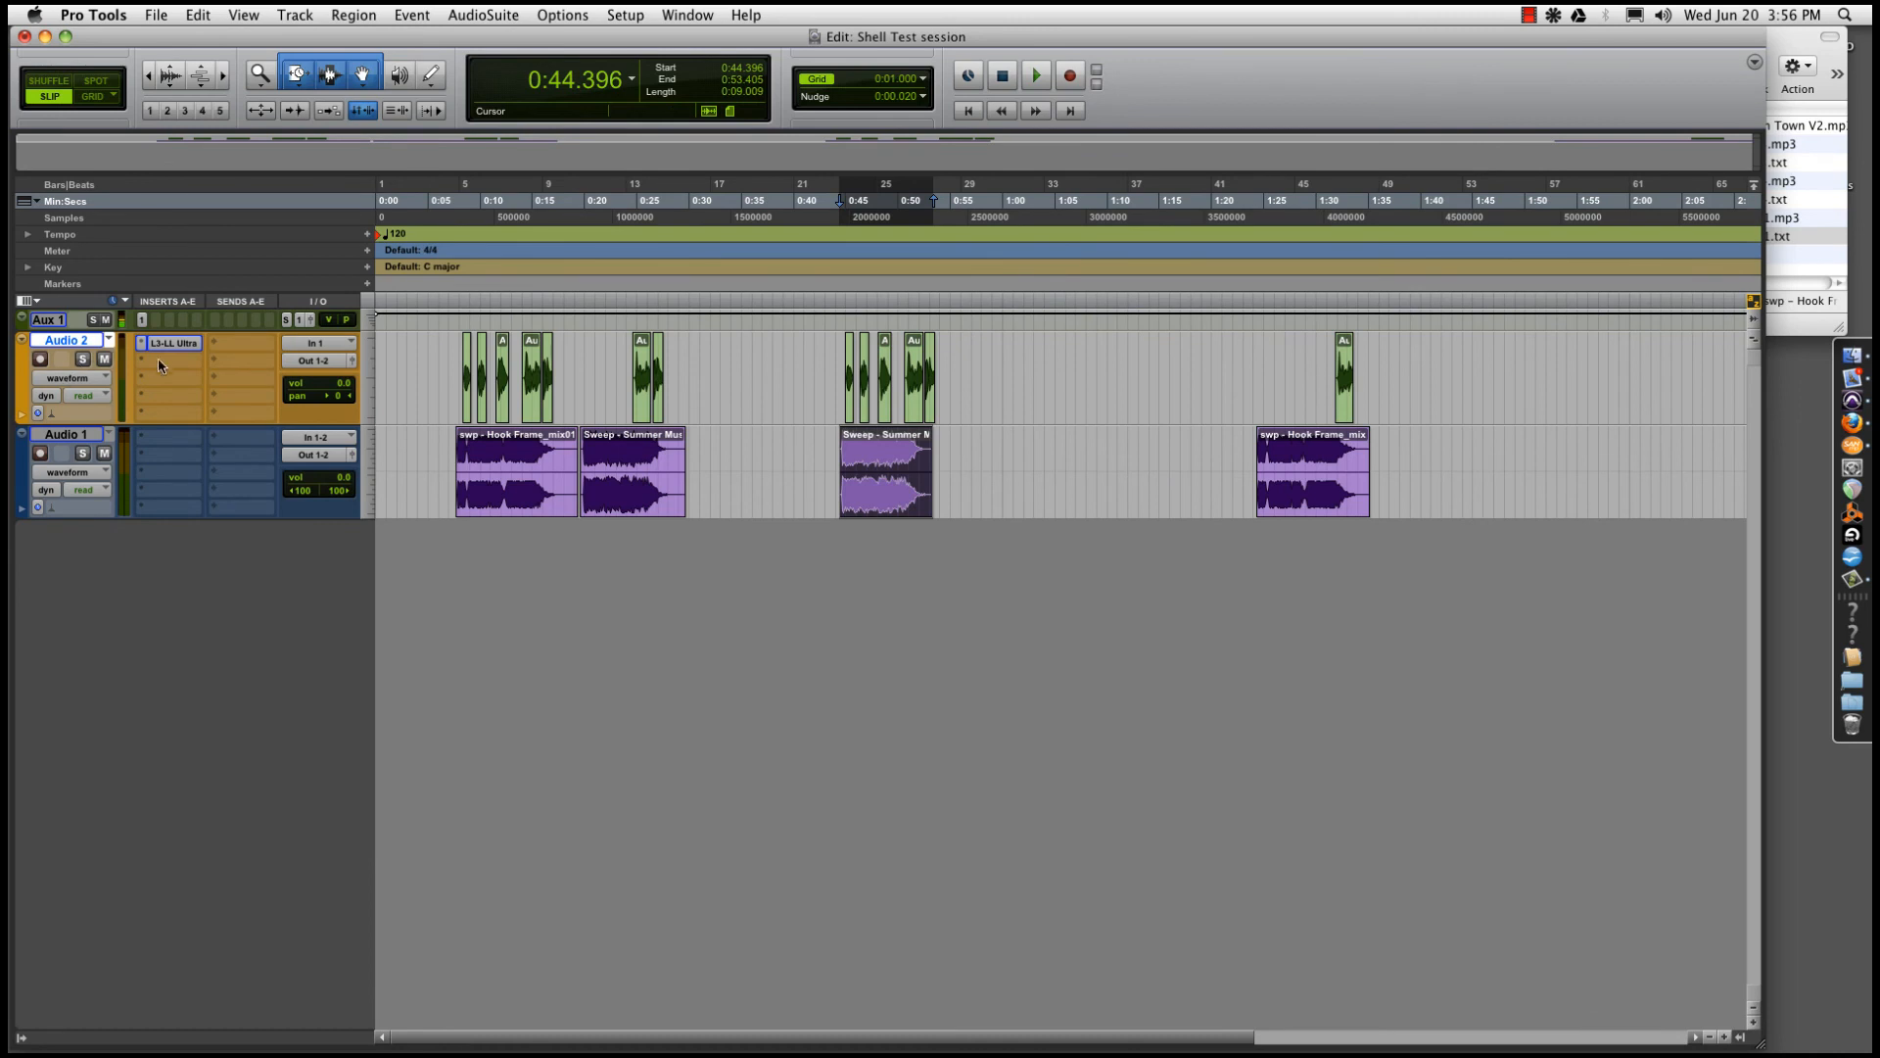
Examine the Audio 2 limiter insert and the spacing of the voice and music clips across the whole timeline
{"action": "left_click", "coordinate": [168, 343]}
{"action": "left_click", "coordinate": [169, 343]}
{"action": "left_click_drag", "start_coordinate": [1404, 458], "coordinate": [429, 489]}
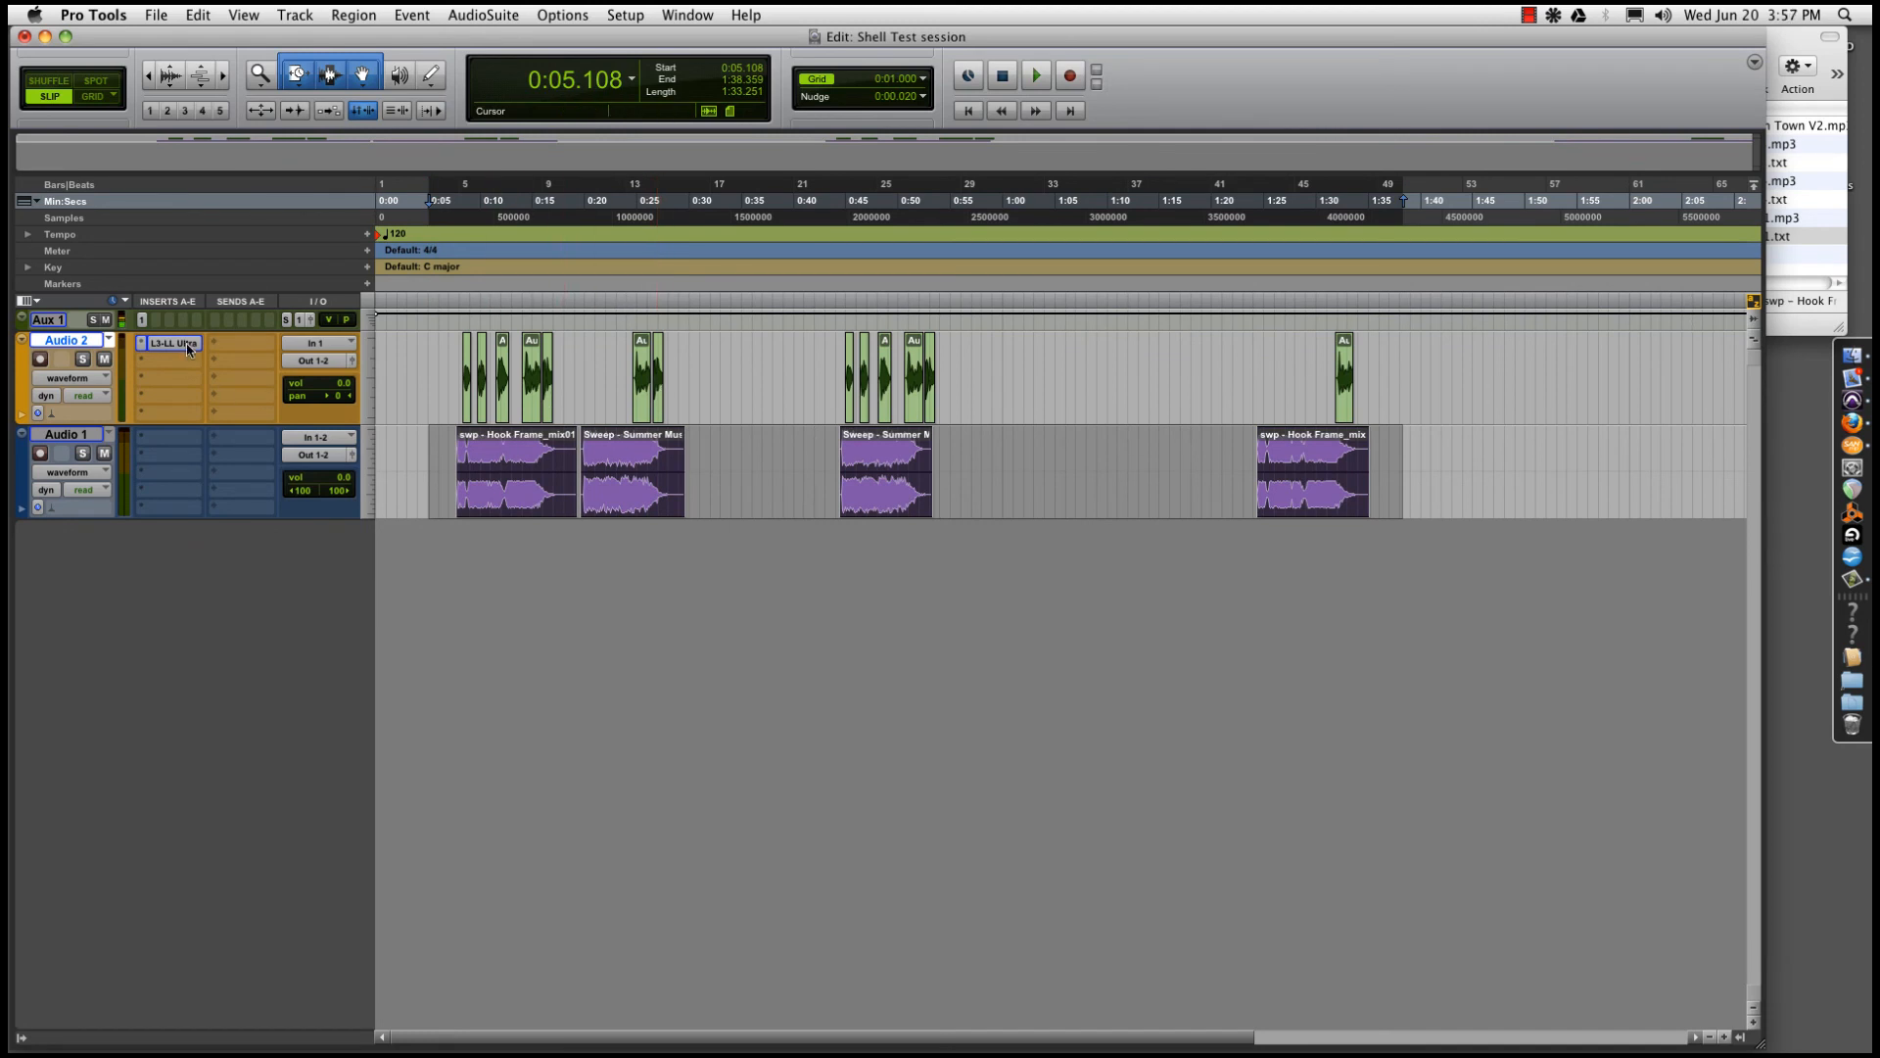
{"action": "key", "text": "super+bracketleft"}
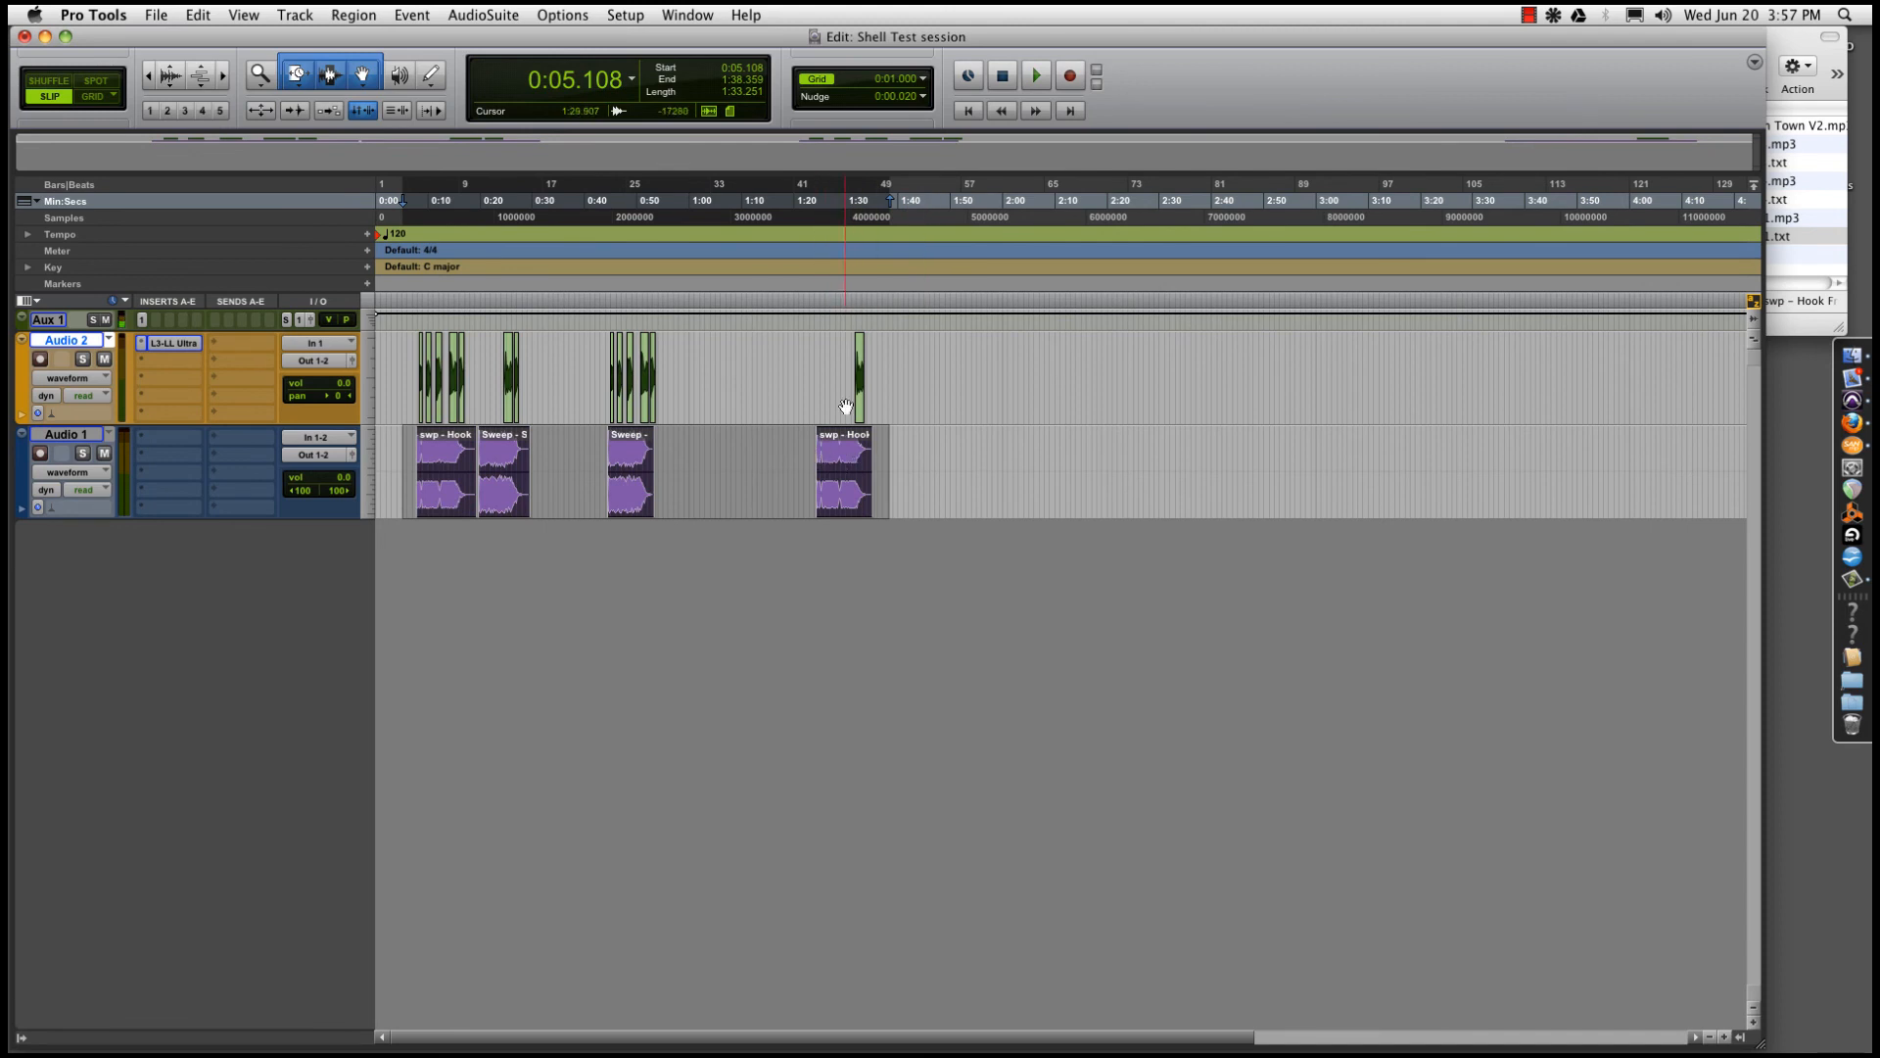
{"action": "left_click", "coordinate": [818, 364]}
{"action": "key", "text": "super+bracketright"}
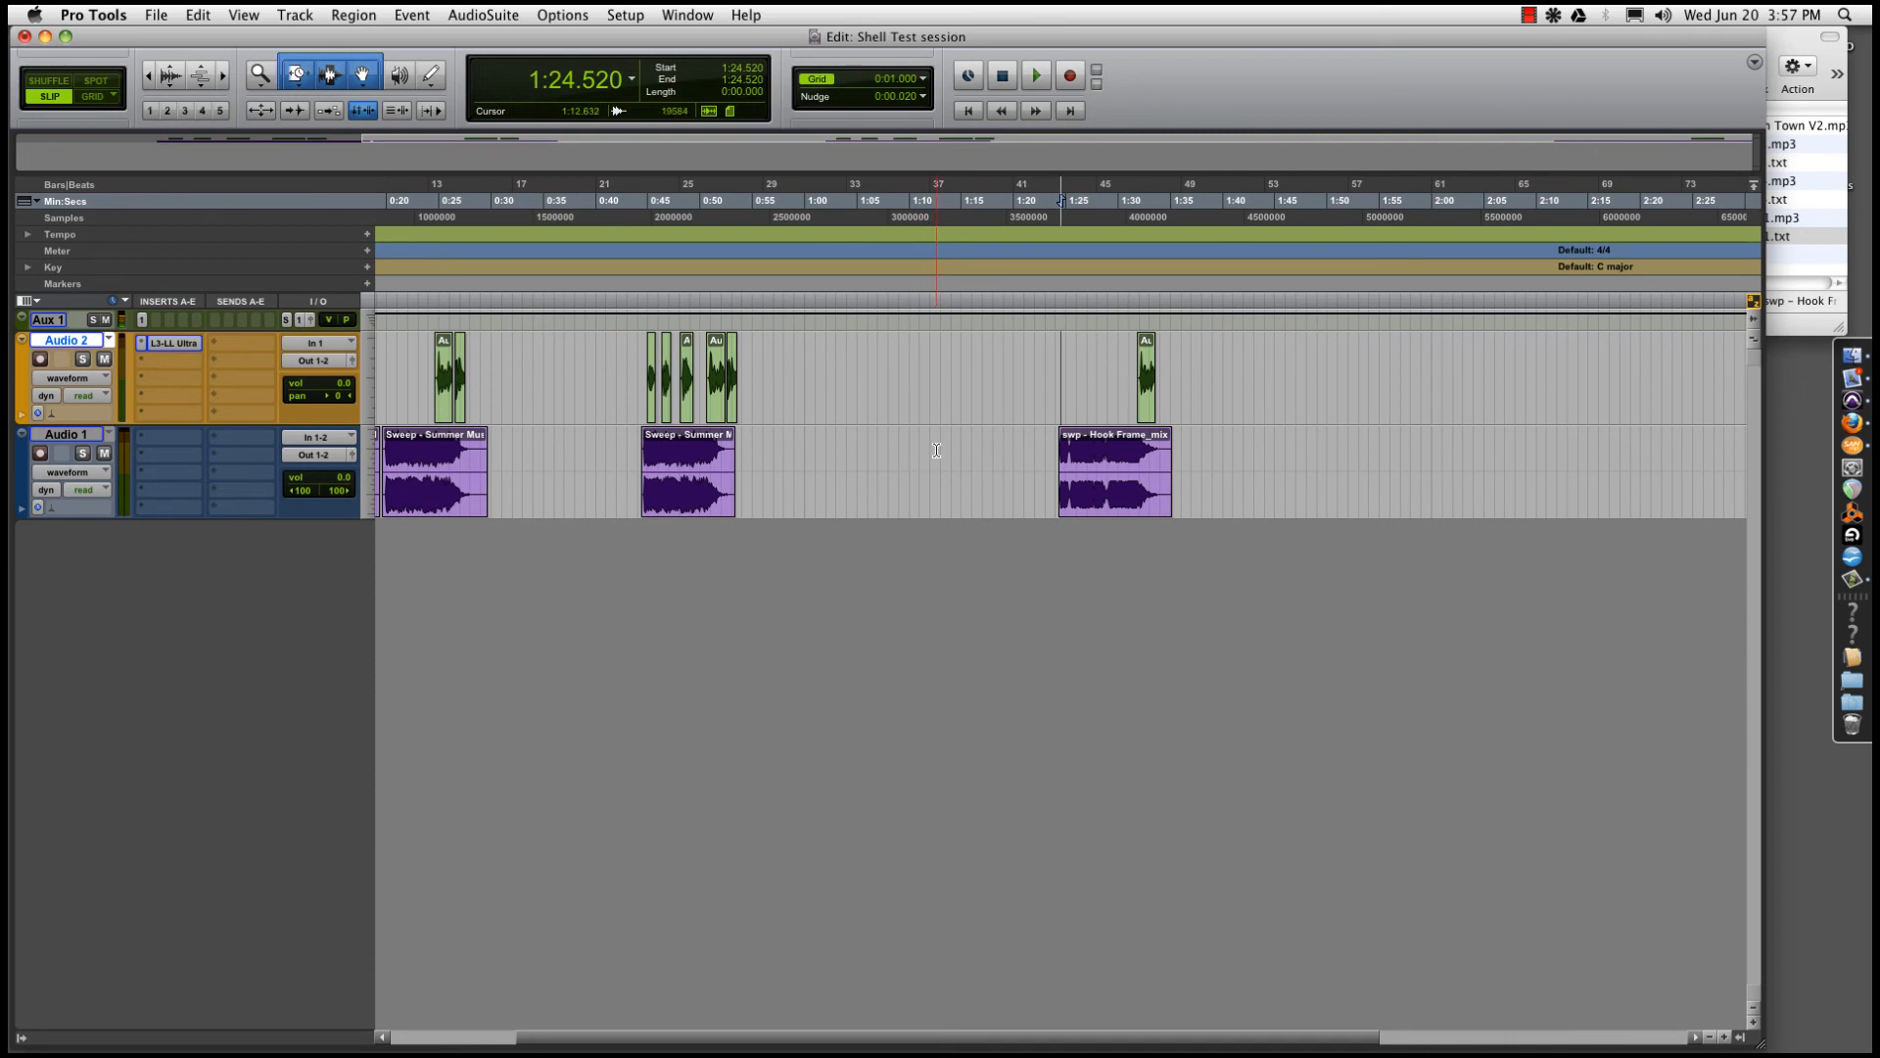
{"action": "key", "text": "super+bracketleft"}
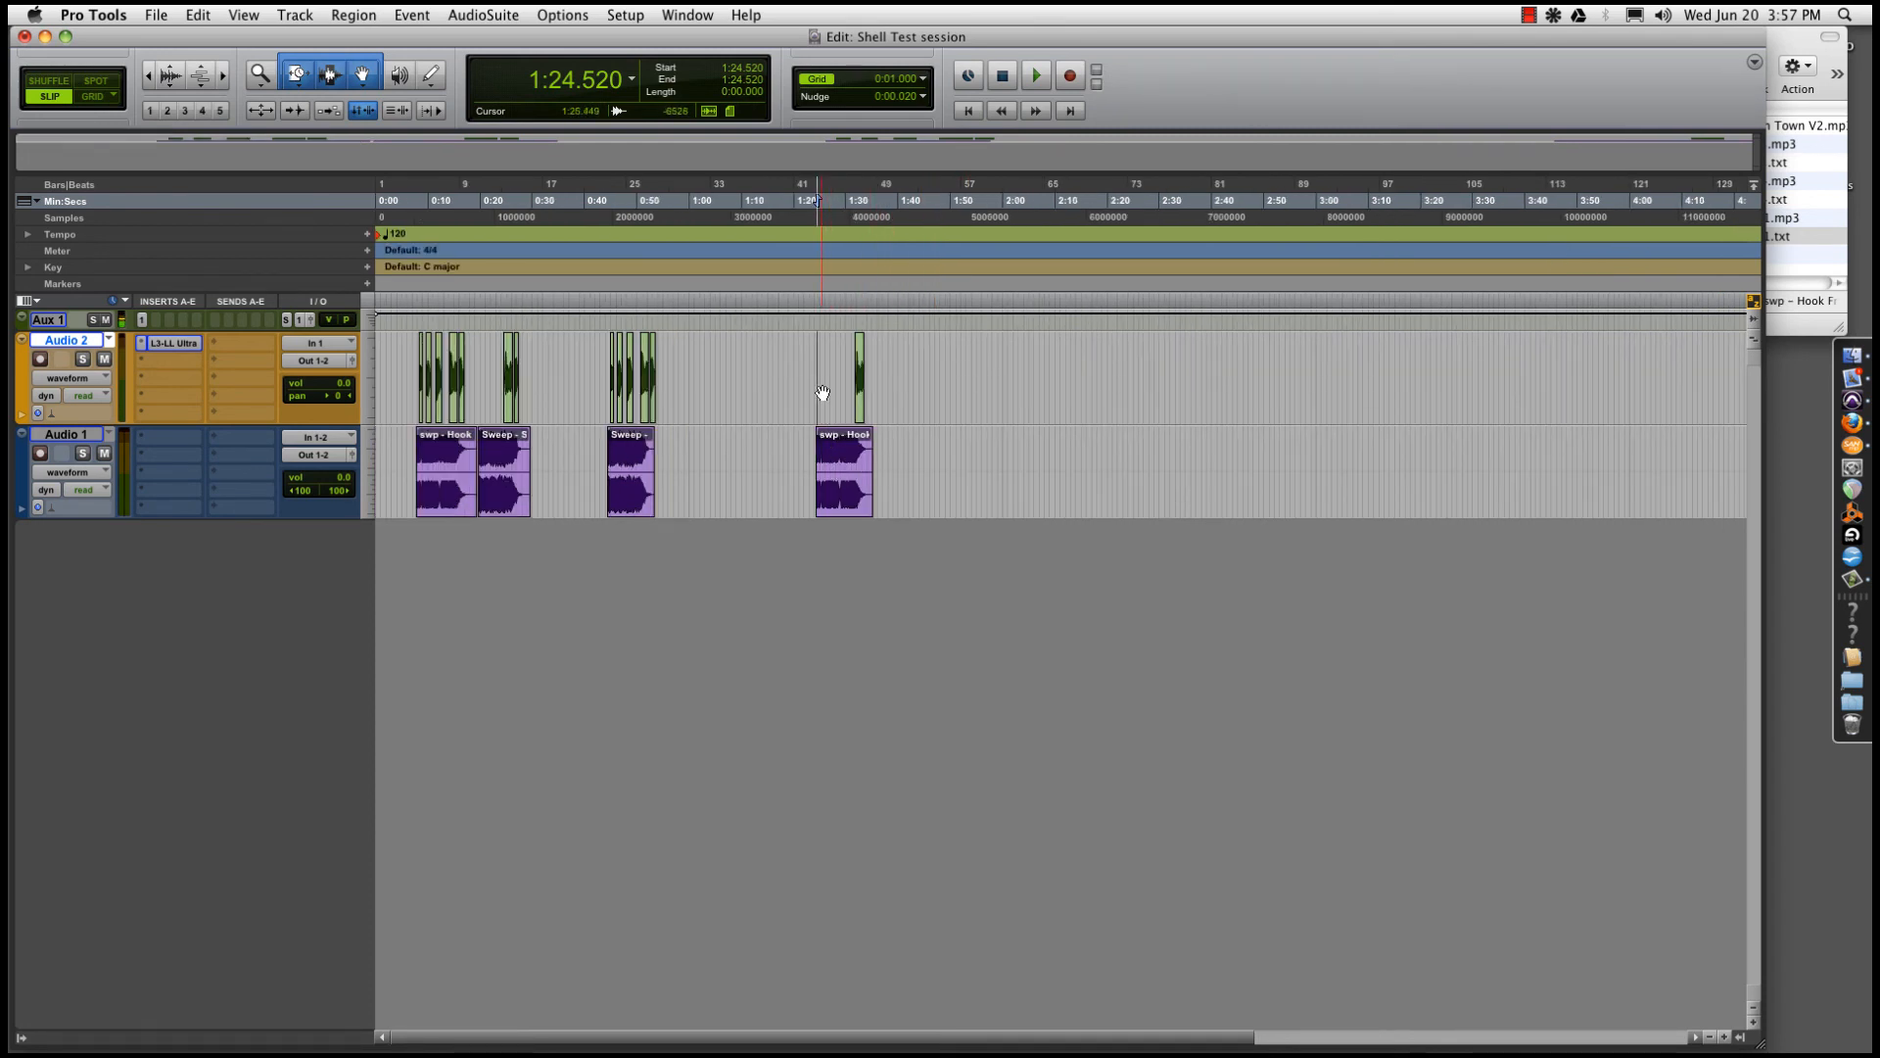